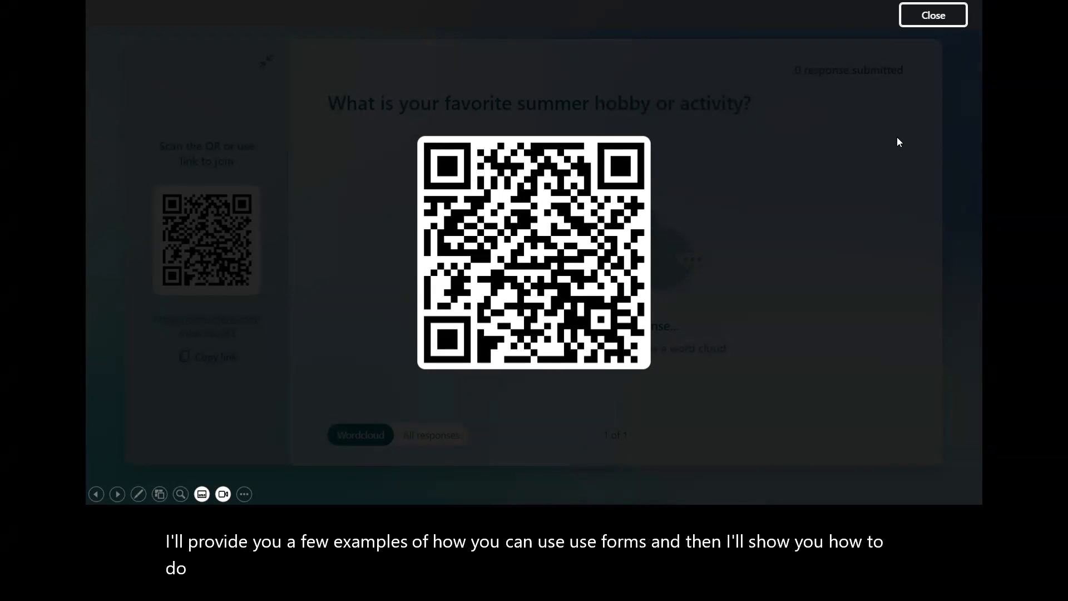
- Close the enlarged QR code and advance the slide show to the "Will you attend?" poll
{"action": "left_click", "coordinate": [935, 17]}
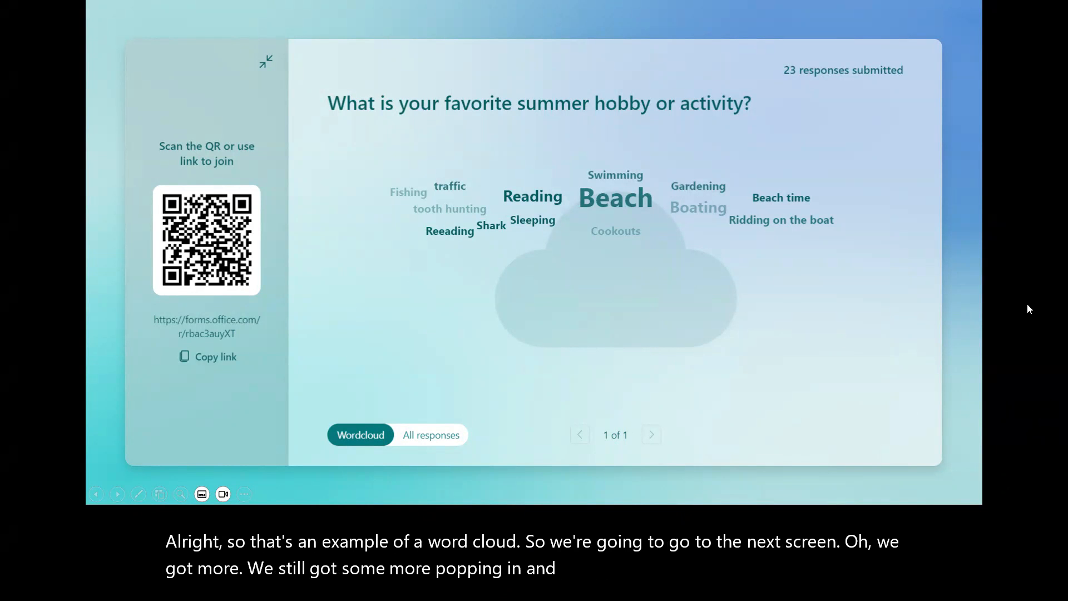
{"action": "key", "text": "Right"}
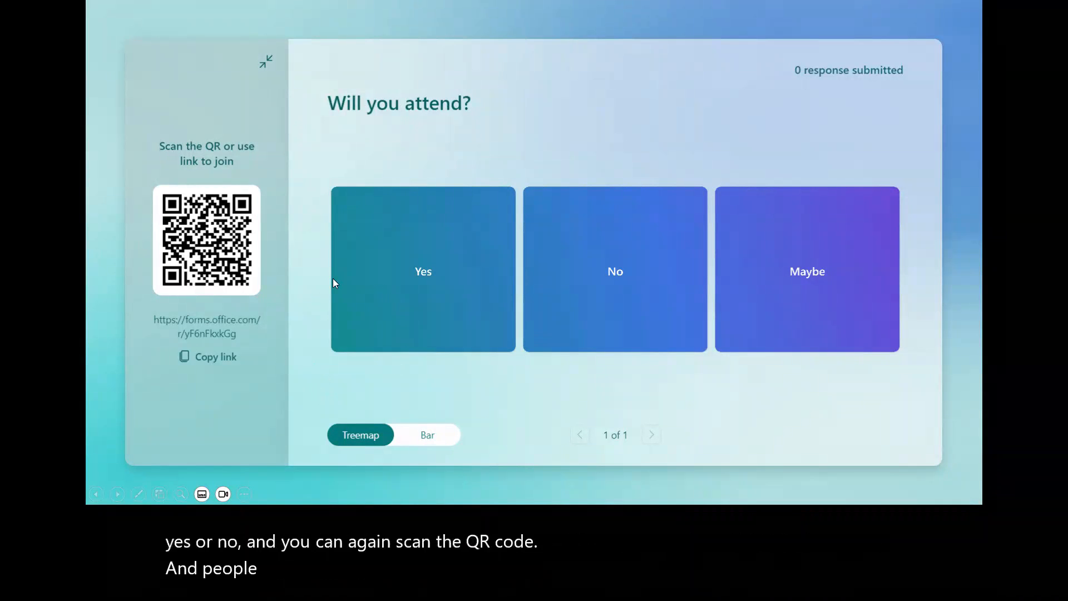
- View the attendance poll's QR code enlarged, and hide and restore the poll's join pane
{"action": "left_click", "coordinate": [200, 262]}
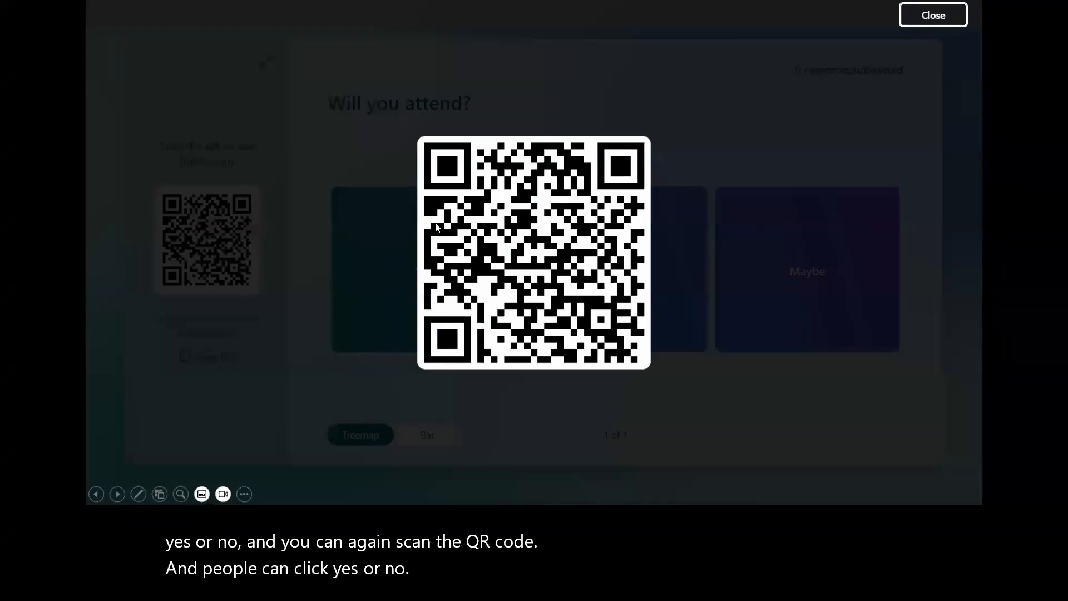
{"action": "left_click", "coordinate": [917, 22]}
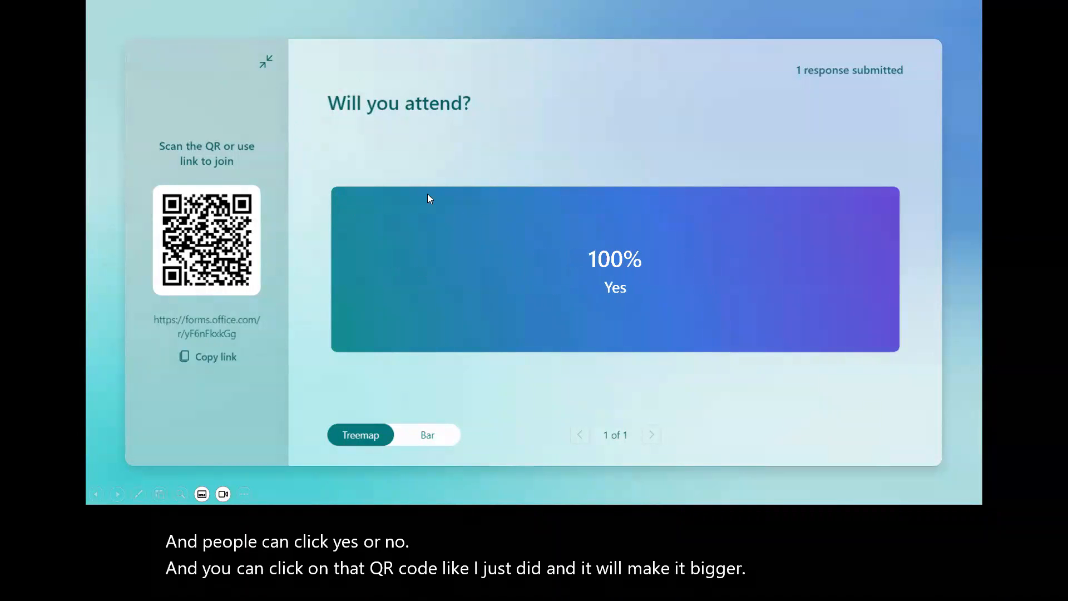
{"action": "left_click", "coordinate": [266, 64]}
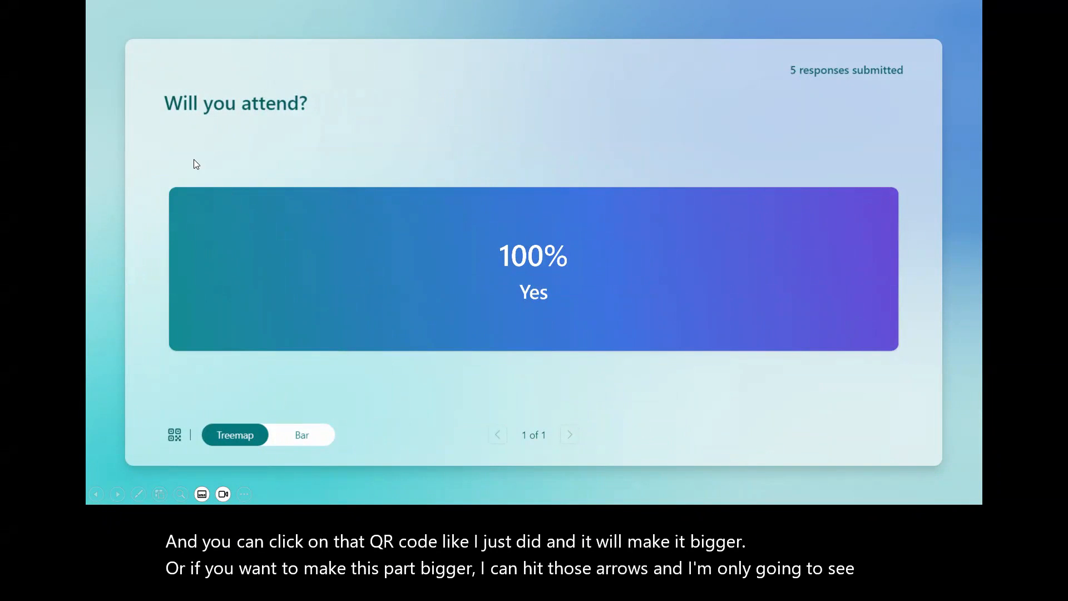
{"action": "left_click", "coordinate": [176, 435]}
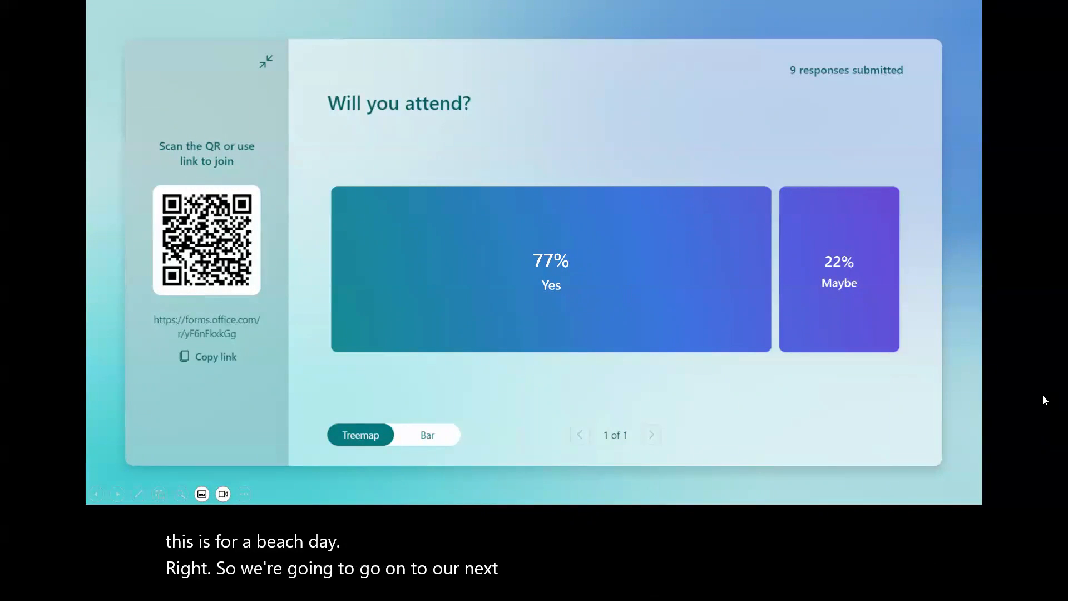
- Advance to the quiz slide on common causes of sentinel events and view its QR code enlarged
{"action": "key", "text": "Right"}
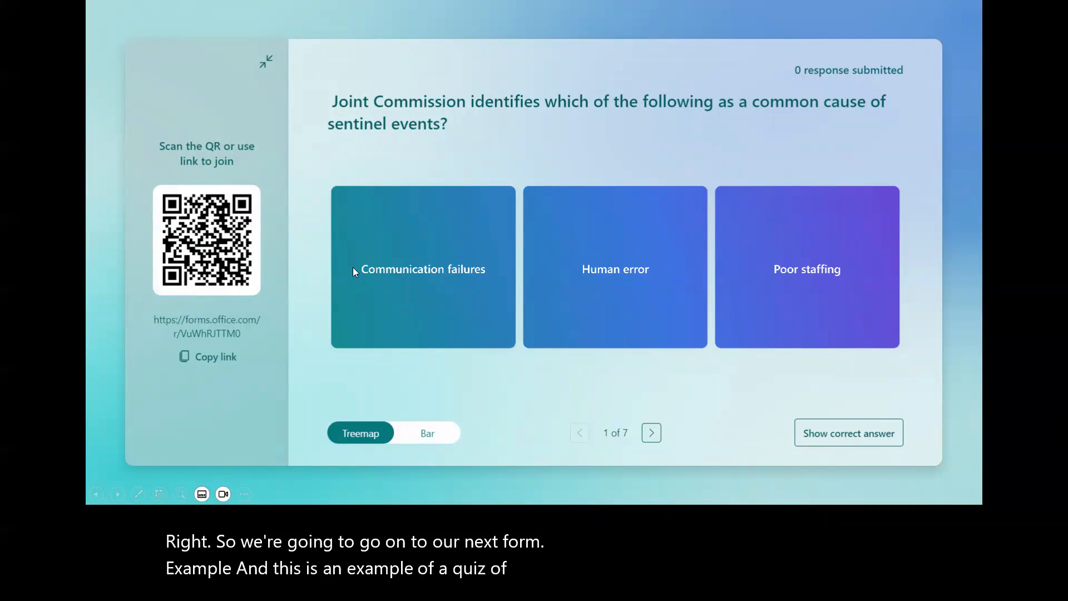
{"action": "left_click", "coordinate": [188, 238]}
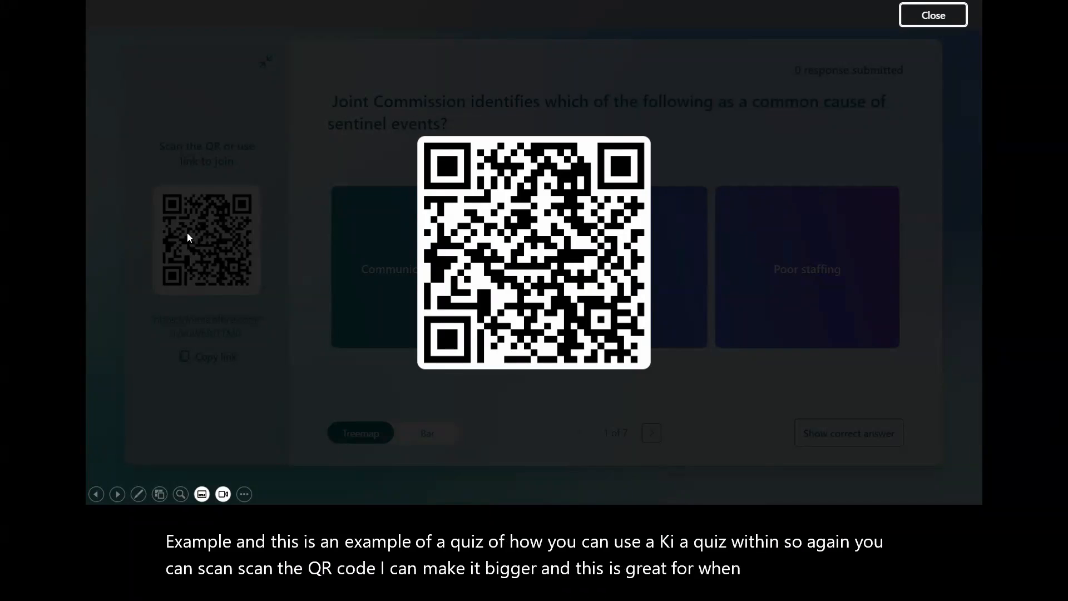
{"action": "left_click", "coordinate": [928, 16]}
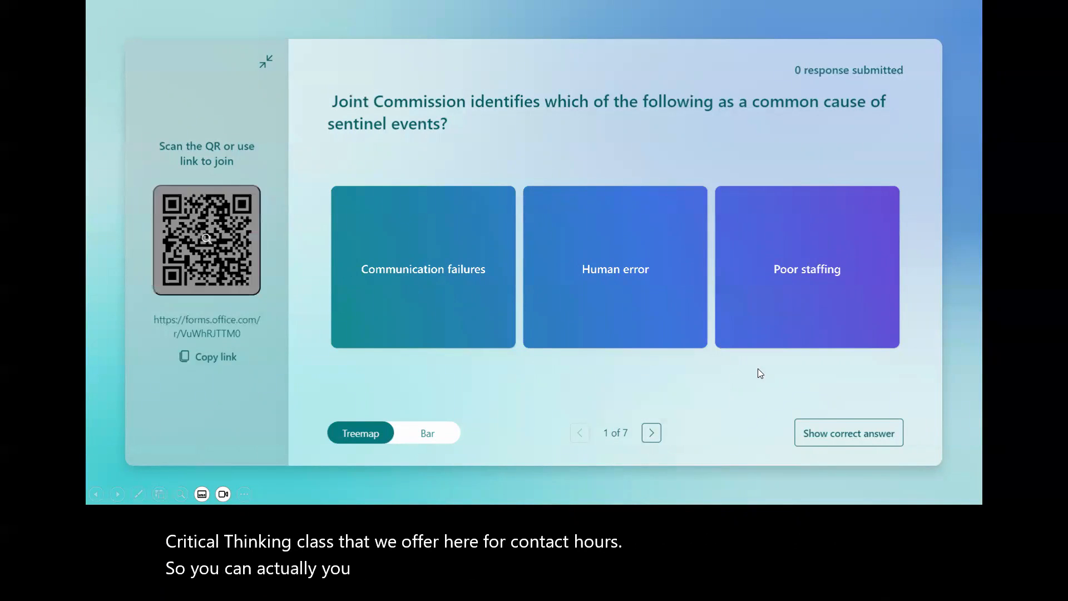
- Page through the quiz to question 3 on "I" statements and end the slide show
{"action": "left_click", "coordinate": [652, 433]}
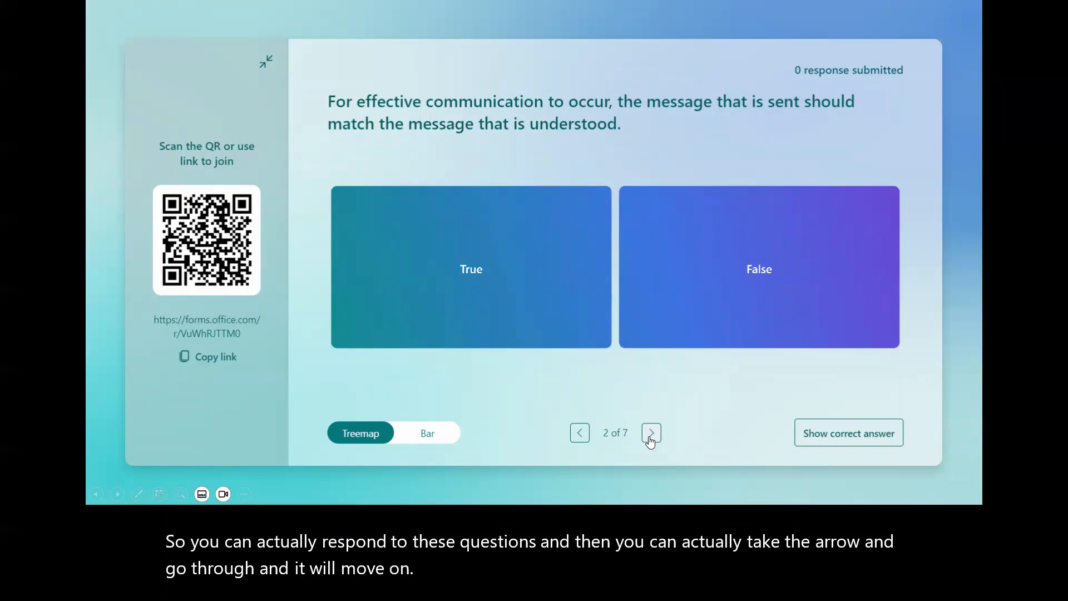
{"action": "left_click", "coordinate": [651, 438]}
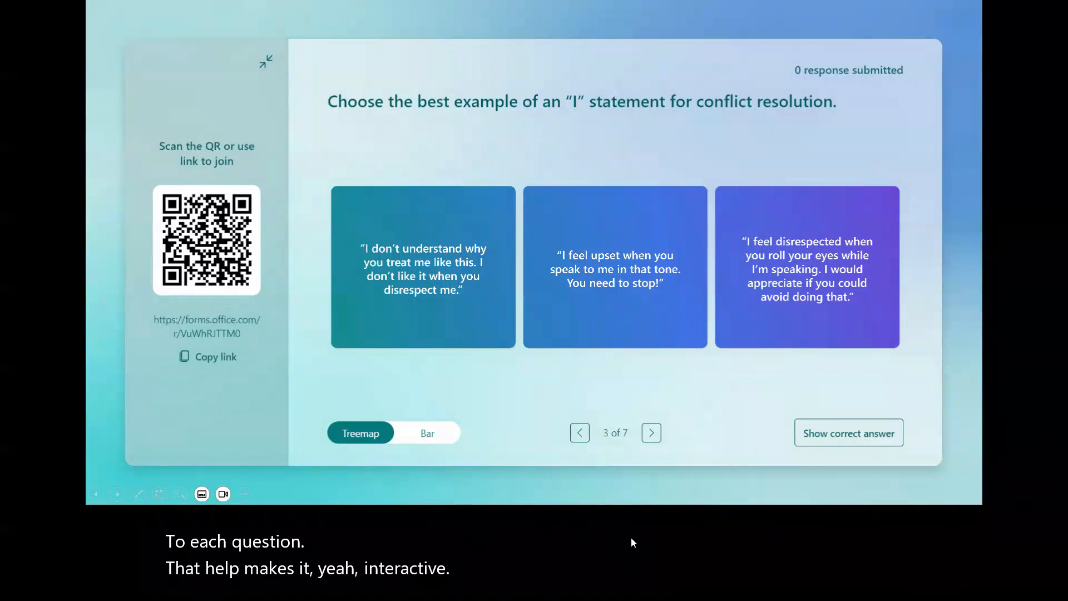
{"action": "key", "text": "Escape"}
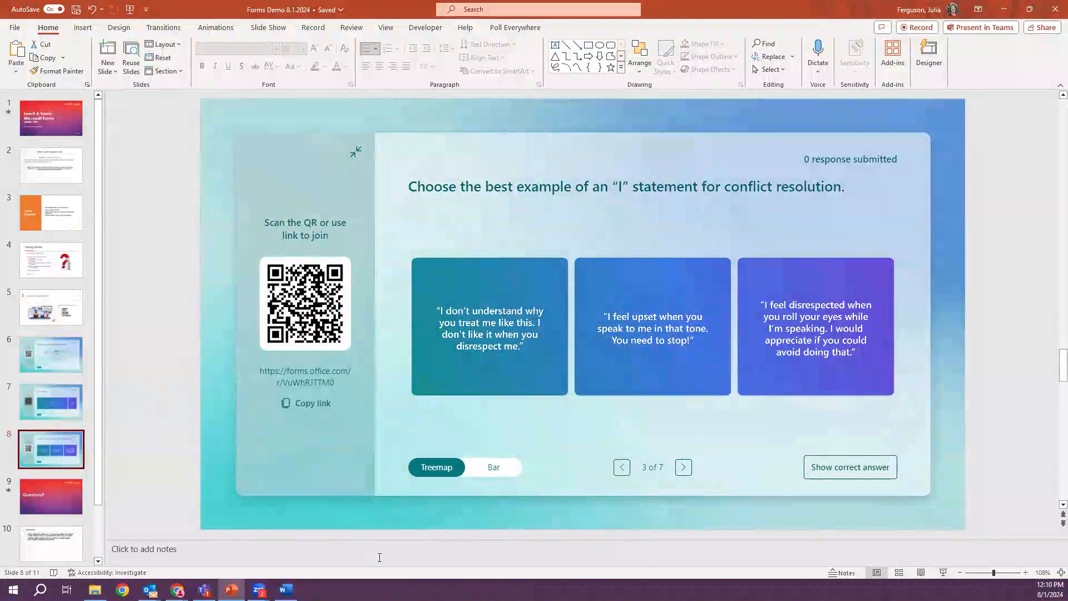
- Switch to Microsoft Forms in Chrome and open the RSVP for Beach Day form from the Lunch and Learn Demo collection
{"action": "mouse_move", "coordinate": [178, 589]}
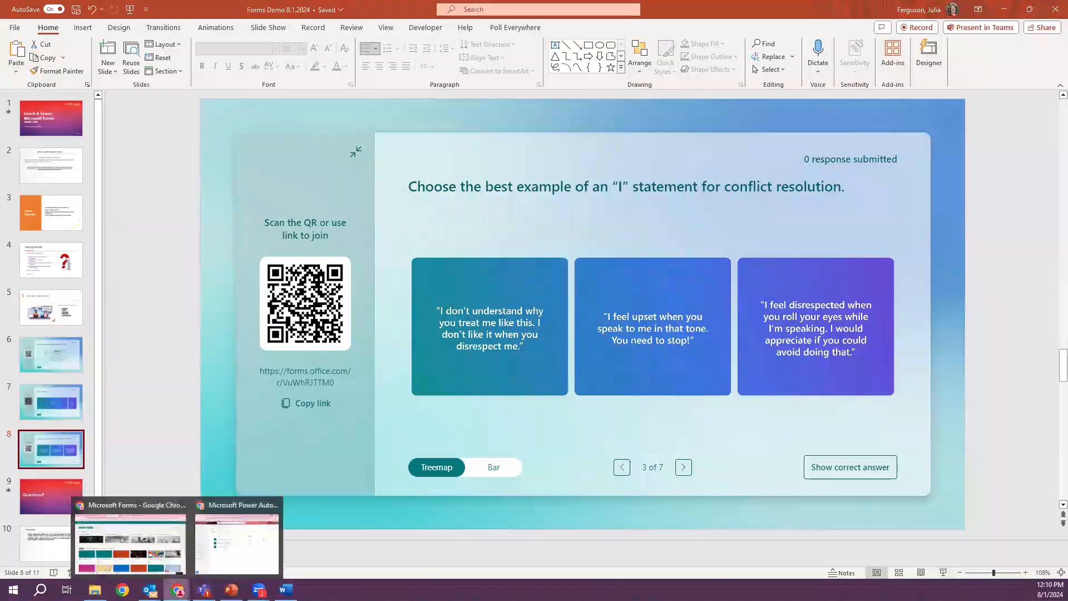
{"action": "left_click", "coordinate": [162, 559]}
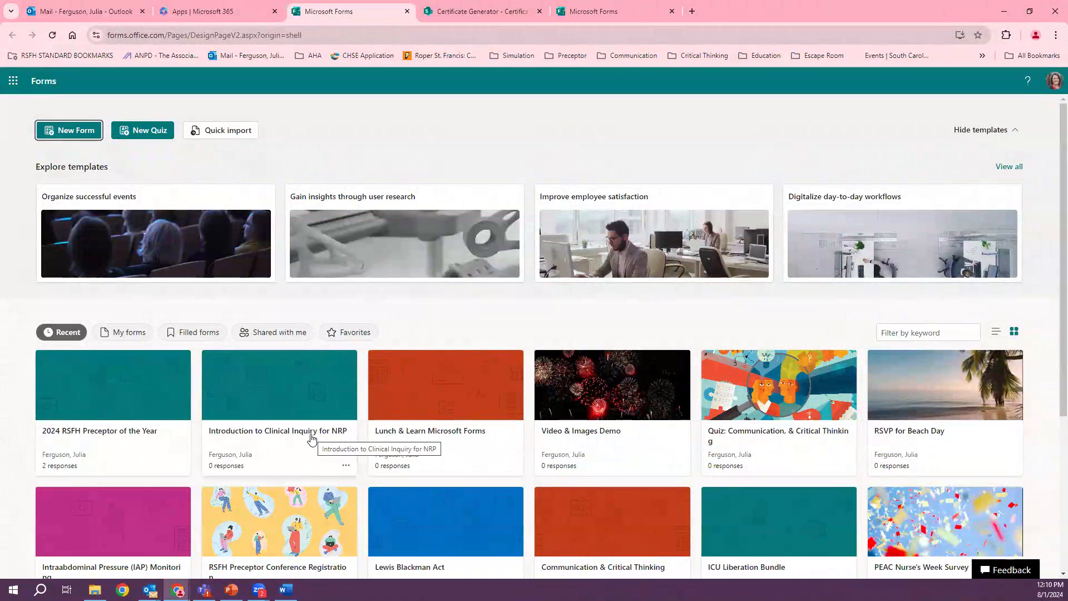
{"action": "mouse_move", "coordinate": [345, 244]}
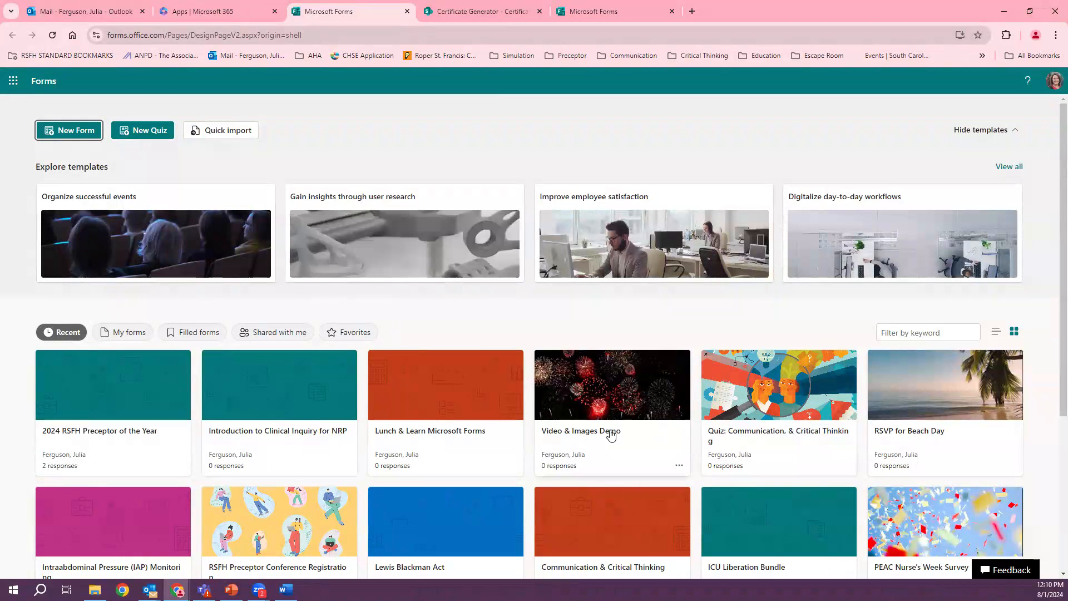
{"action": "left_click", "coordinate": [131, 332]}
{"action": "left_click", "coordinate": [637, 379]}
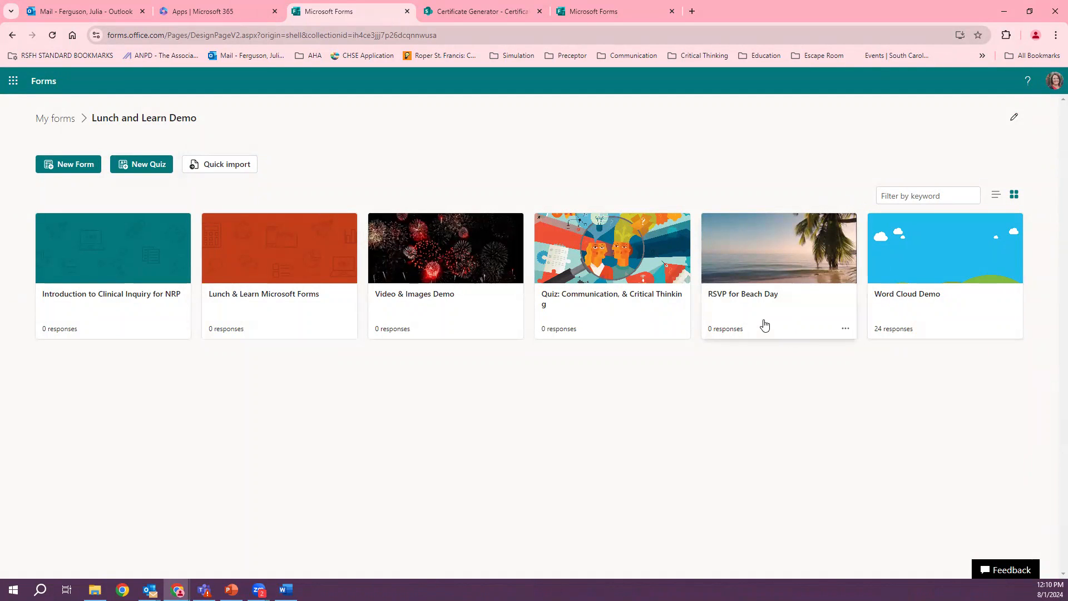
{"action": "left_click", "coordinate": [766, 290]}
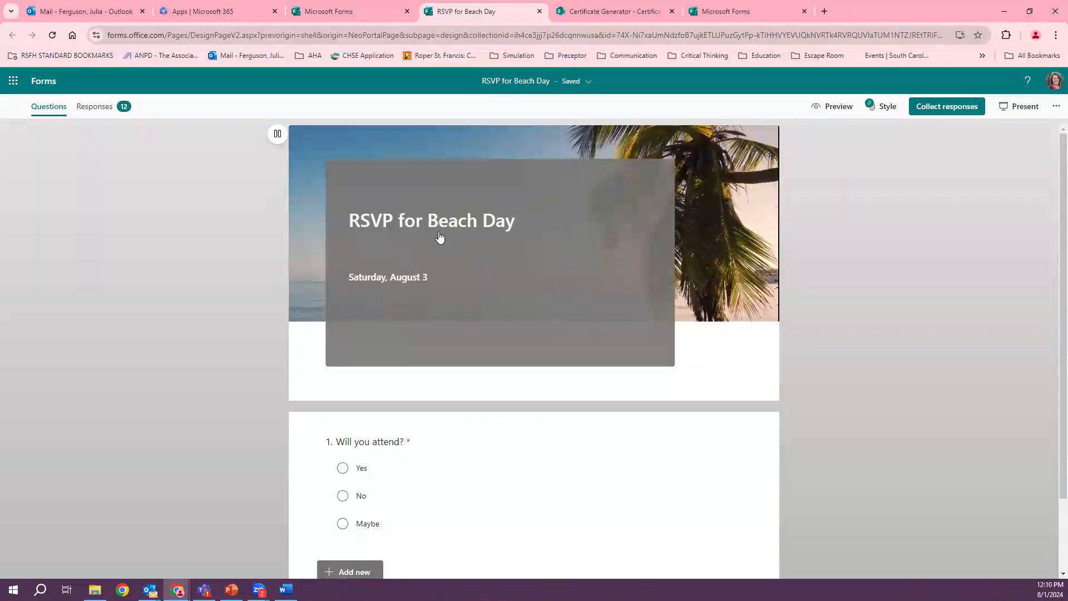
- Browse the suggested styles, the full set of theme backgrounds and the background music option for the RSVP form
{"action": "left_click", "coordinate": [883, 112]}
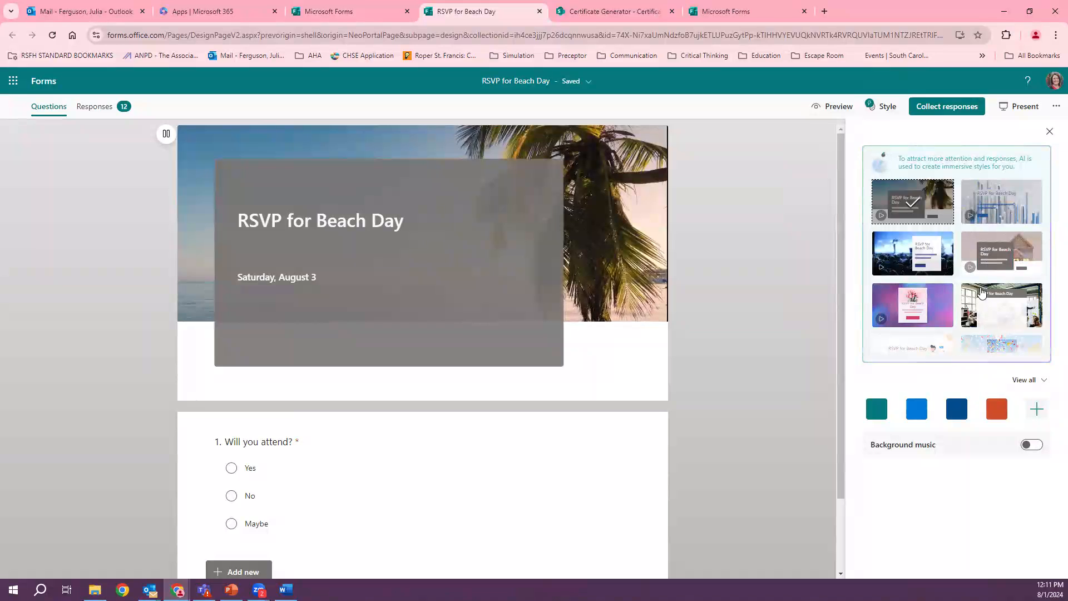
{"action": "scroll", "coordinate": [982, 293], "scroll_direction": "down", "scroll_amount": 3}
{"action": "scroll", "coordinate": [966, 294], "scroll_direction": "down", "scroll_amount": 3}
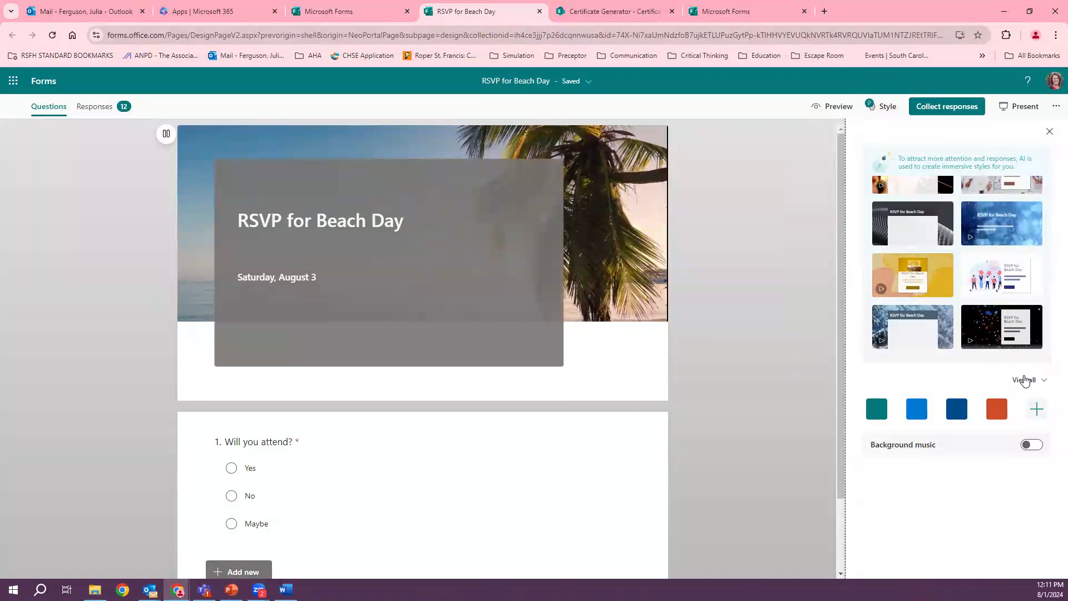
{"action": "left_click", "coordinate": [1026, 381]}
{"action": "scroll", "coordinate": [982, 439], "scroll_direction": "down", "scroll_amount": 1}
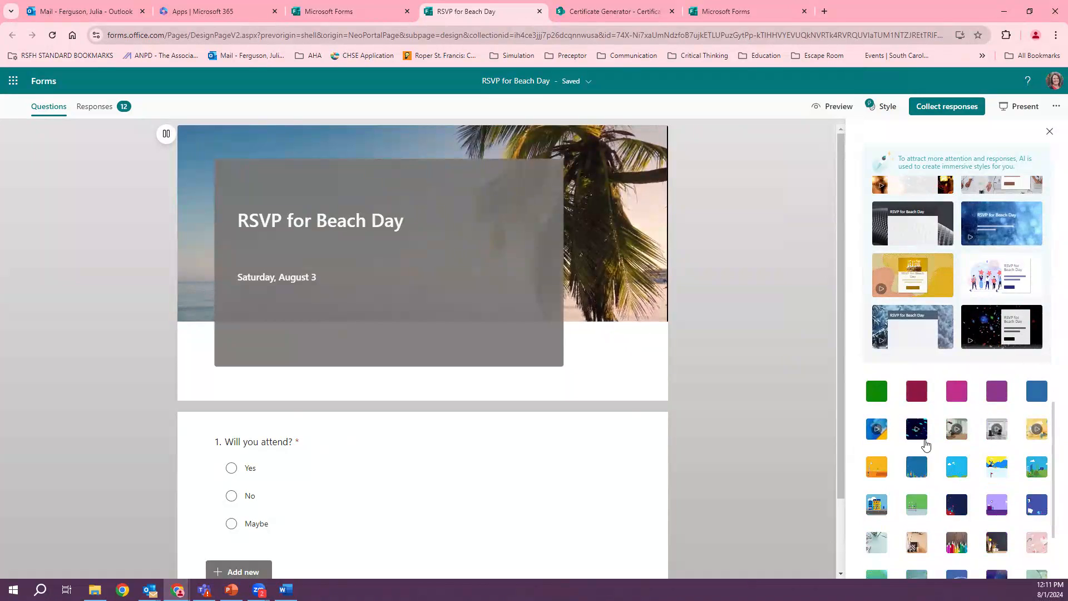
{"action": "scroll", "coordinate": [957, 468], "scroll_direction": "down", "scroll_amount": 2}
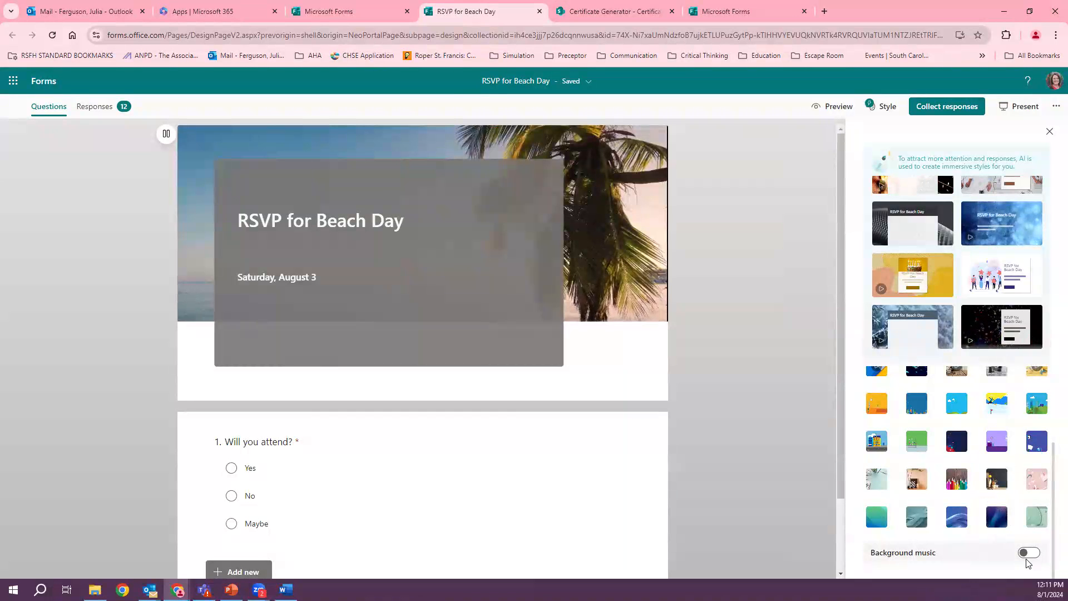
{"action": "left_click", "coordinate": [890, 110]}
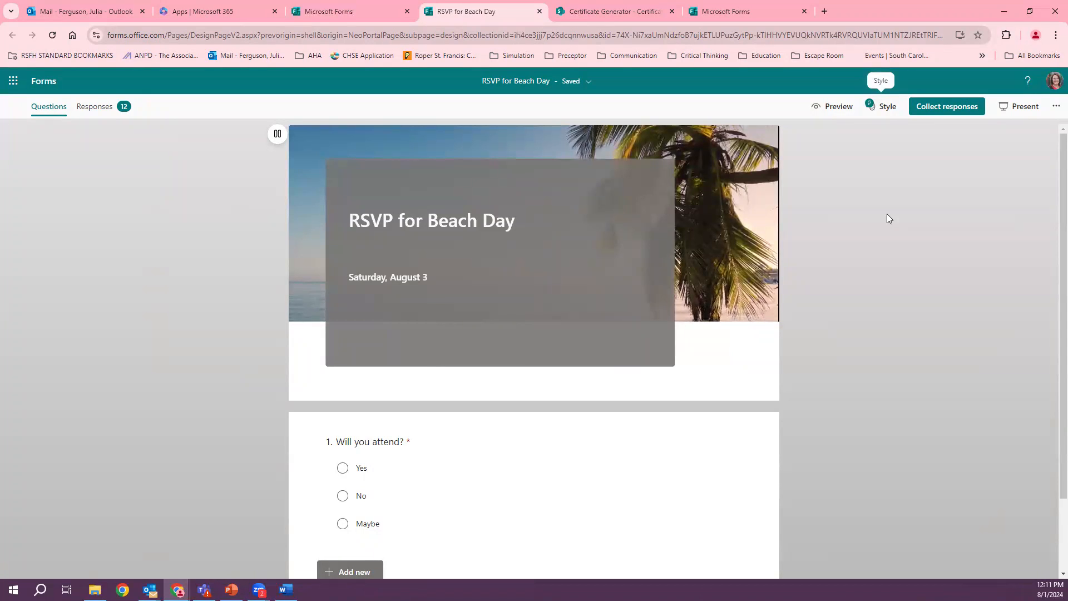
- Copy the RSVP form's response link and display its QR code in the sharing options
{"action": "left_click", "coordinate": [937, 114]}
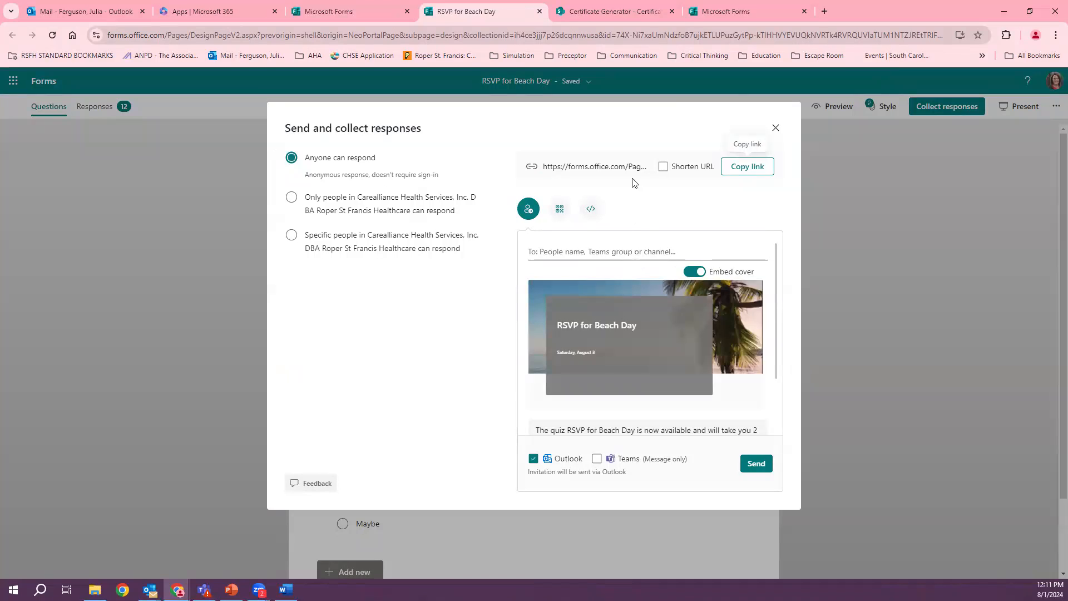
{"action": "left_click", "coordinate": [746, 166]}
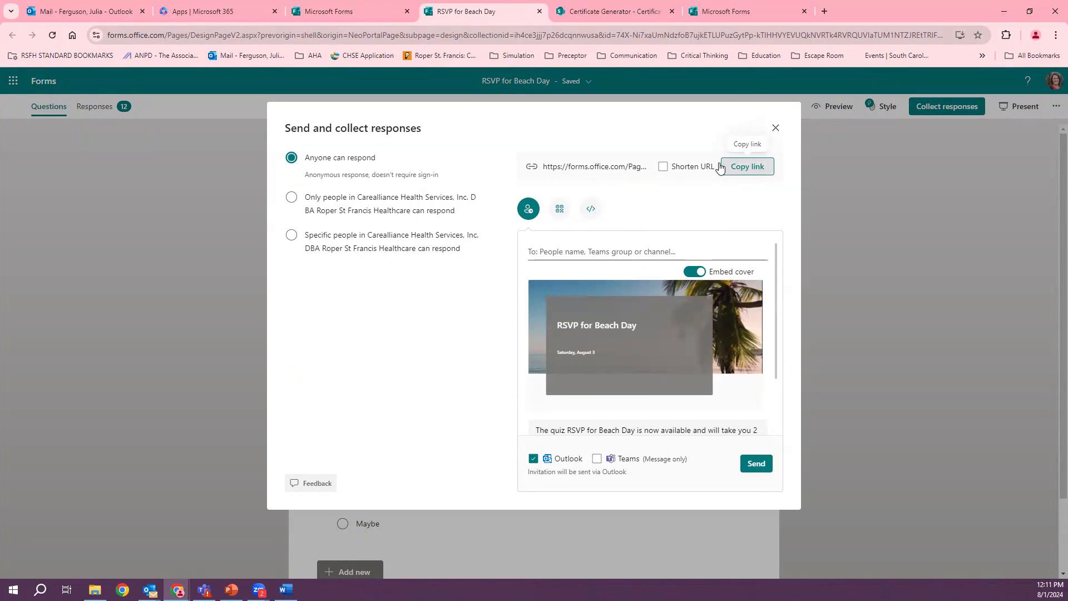
{"action": "left_click", "coordinate": [560, 212]}
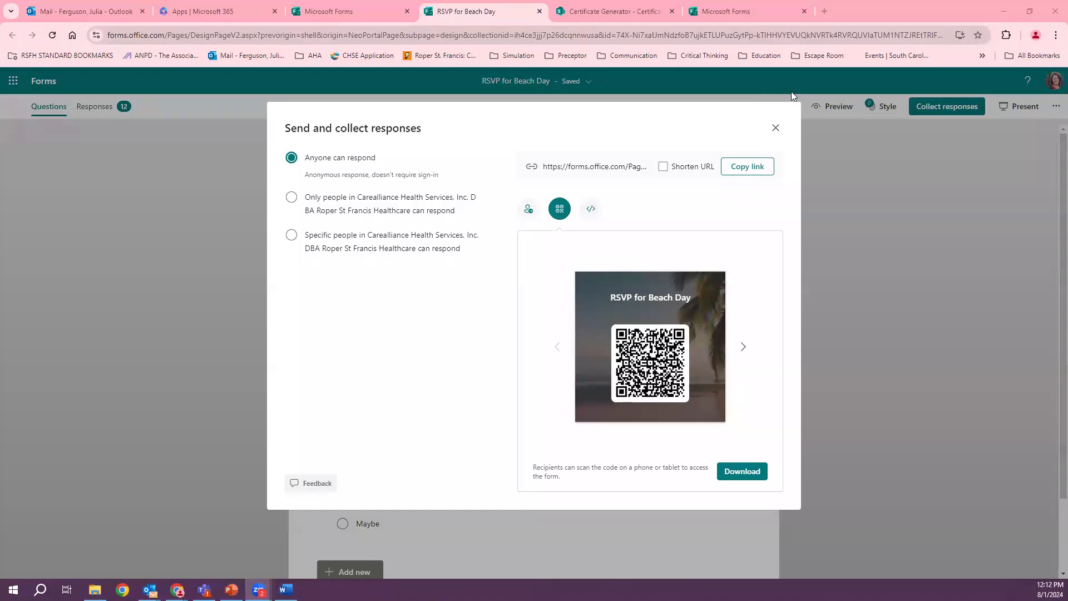
{"action": "left_click", "coordinate": [775, 127]}
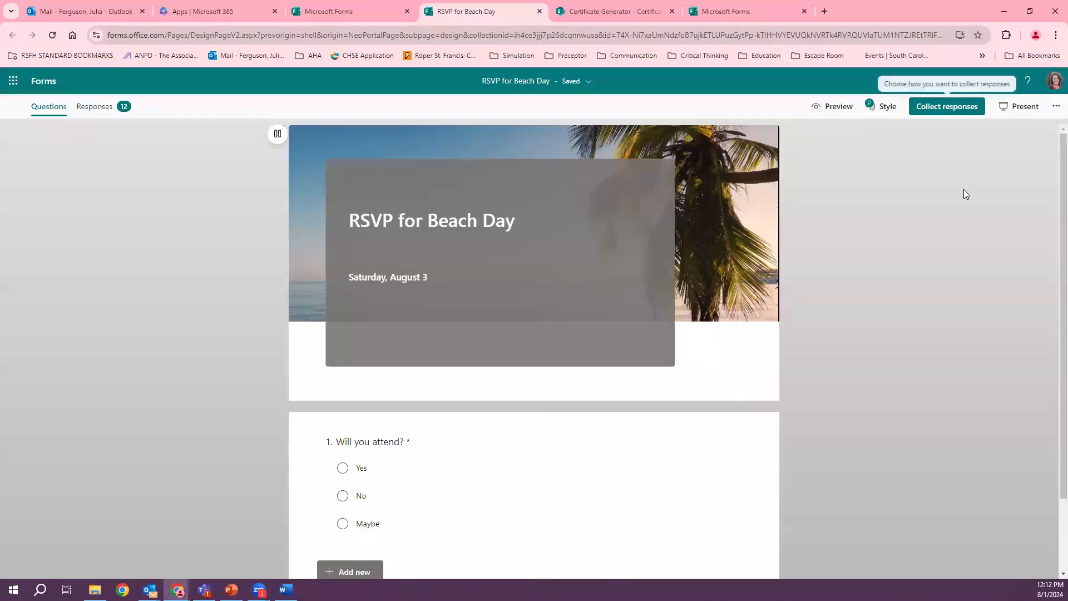
- Restrict the RSVP form's responses to people in the organization, and set it back to Anyone can respond
{"action": "left_click", "coordinate": [953, 113]}
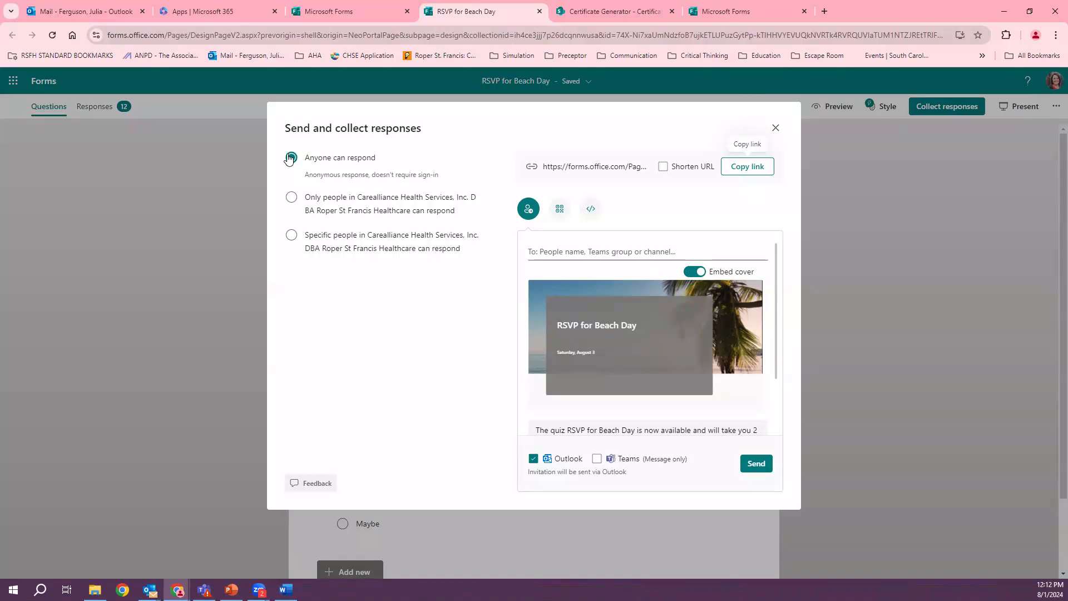
{"action": "left_click", "coordinate": [294, 204]}
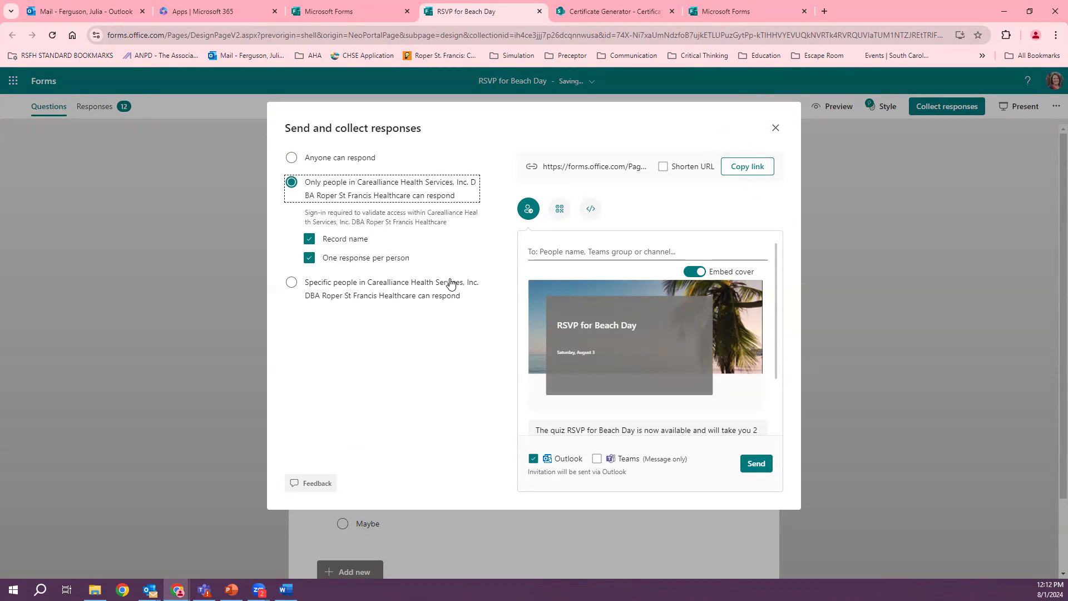
{"action": "left_click", "coordinate": [293, 159]}
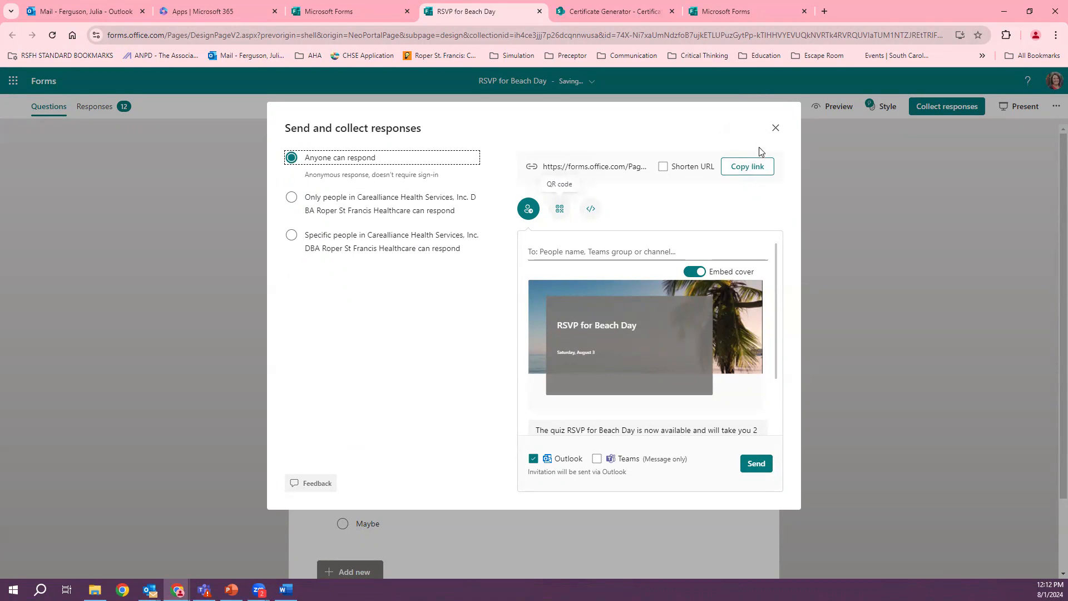
{"action": "left_click", "coordinate": [775, 128]}
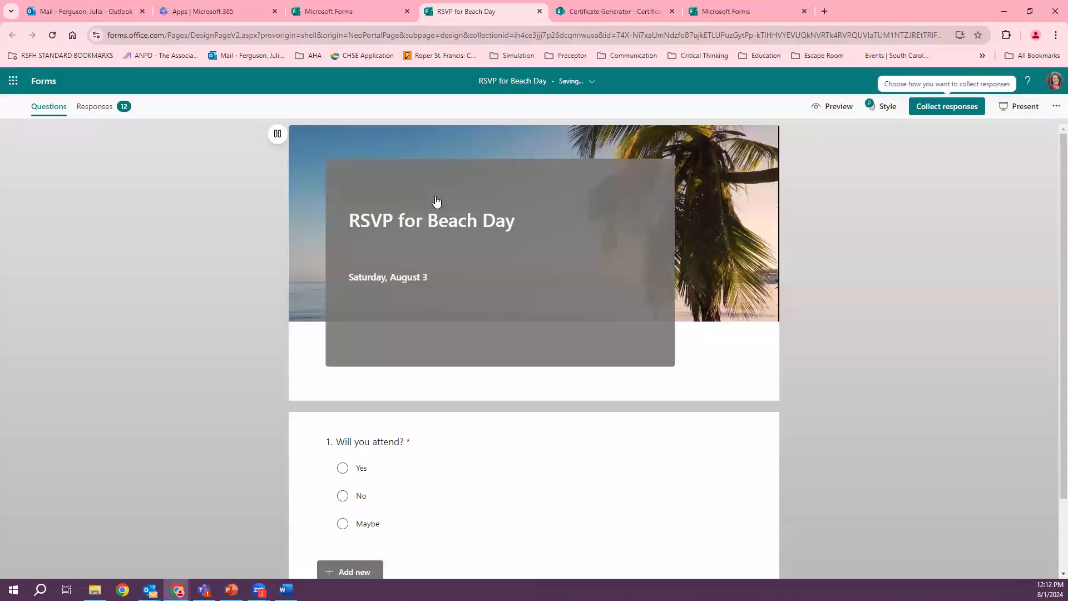
- Close the RSVP form and show the Word Cloud Demo form in presentation view
{"action": "left_click", "coordinate": [540, 11]}
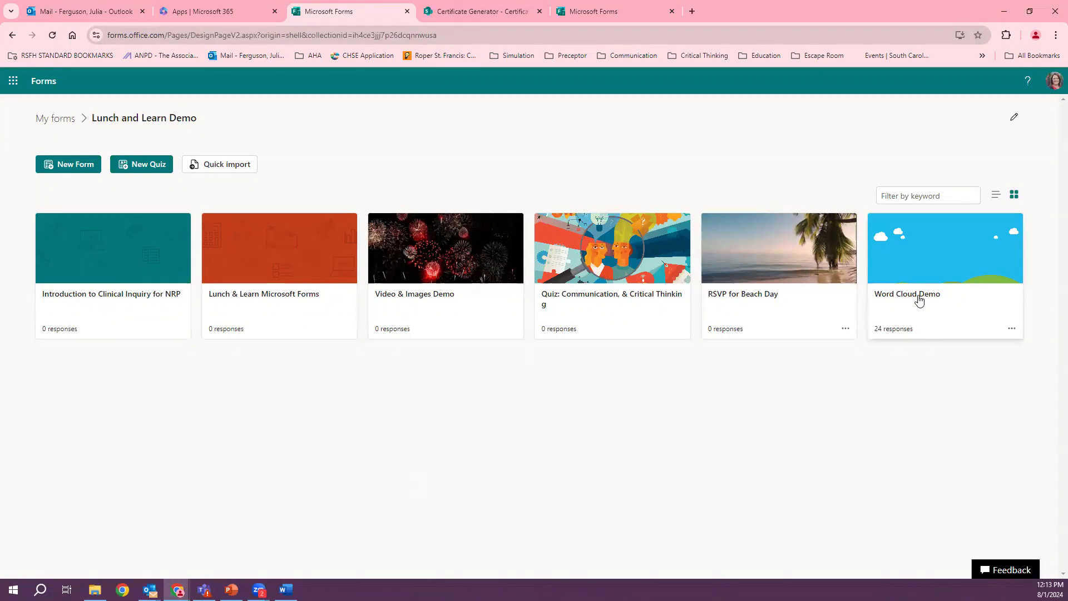
{"action": "left_click", "coordinate": [936, 295]}
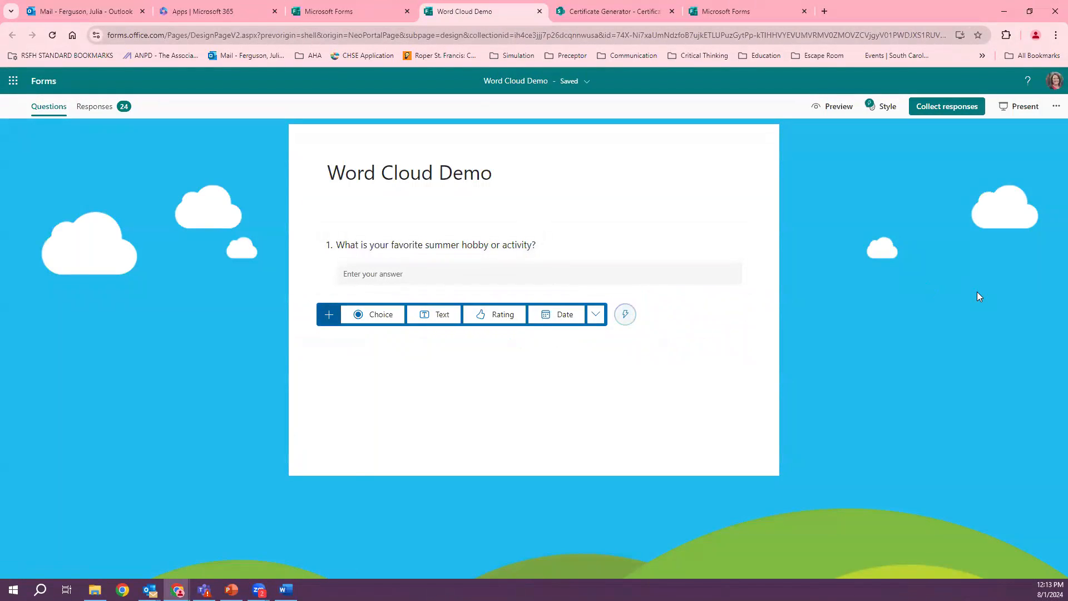
{"action": "left_click", "coordinate": [1020, 107]}
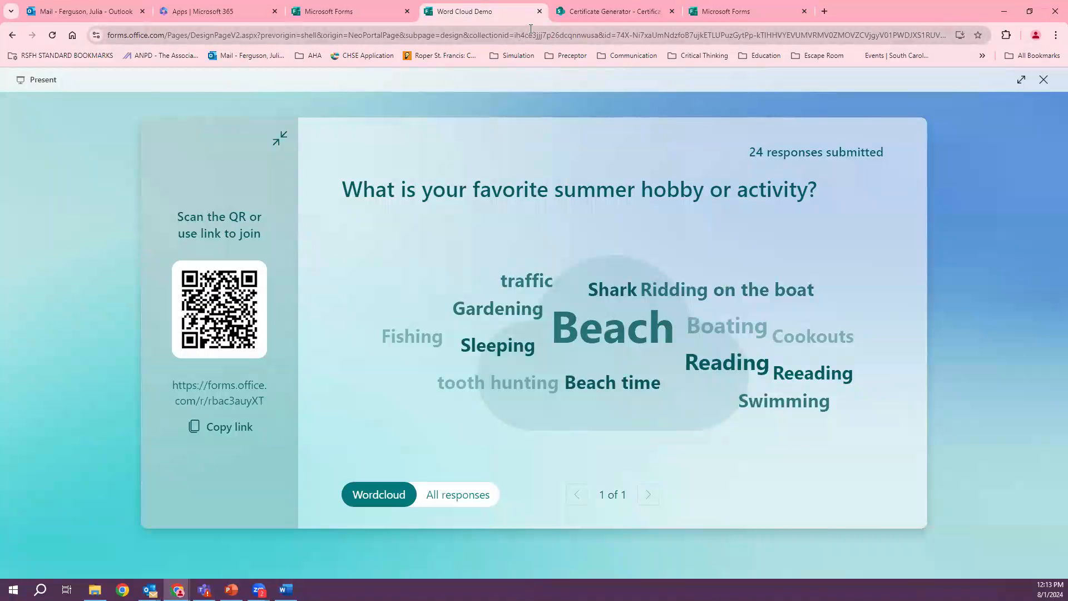
- Close the word cloud presentation and reopen the Word Cloud Demo form for editing
{"action": "left_click", "coordinate": [540, 11]}
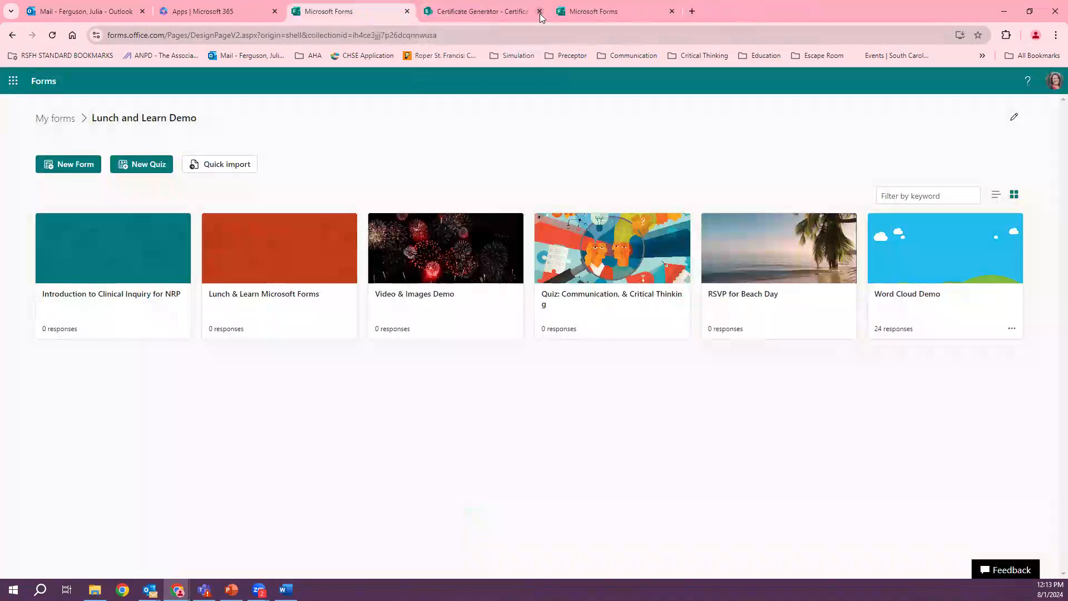
{"action": "left_click", "coordinate": [972, 279]}
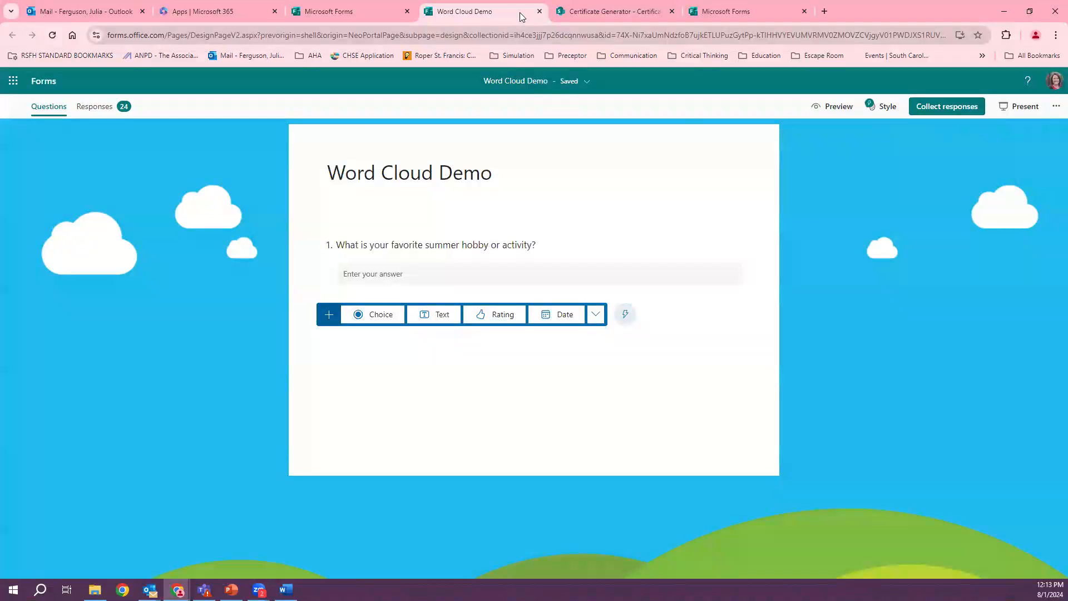
- Open the Video & Images Demo form from the Lunch and Learn Demo collection
{"action": "left_click", "coordinate": [329, 11]}
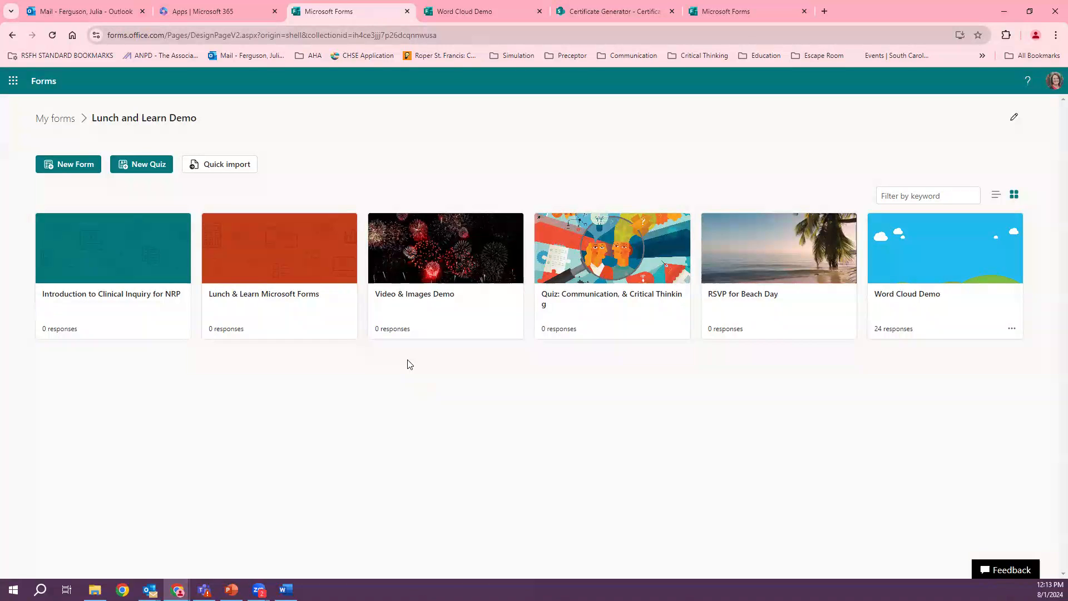
{"action": "left_click", "coordinate": [417, 306]}
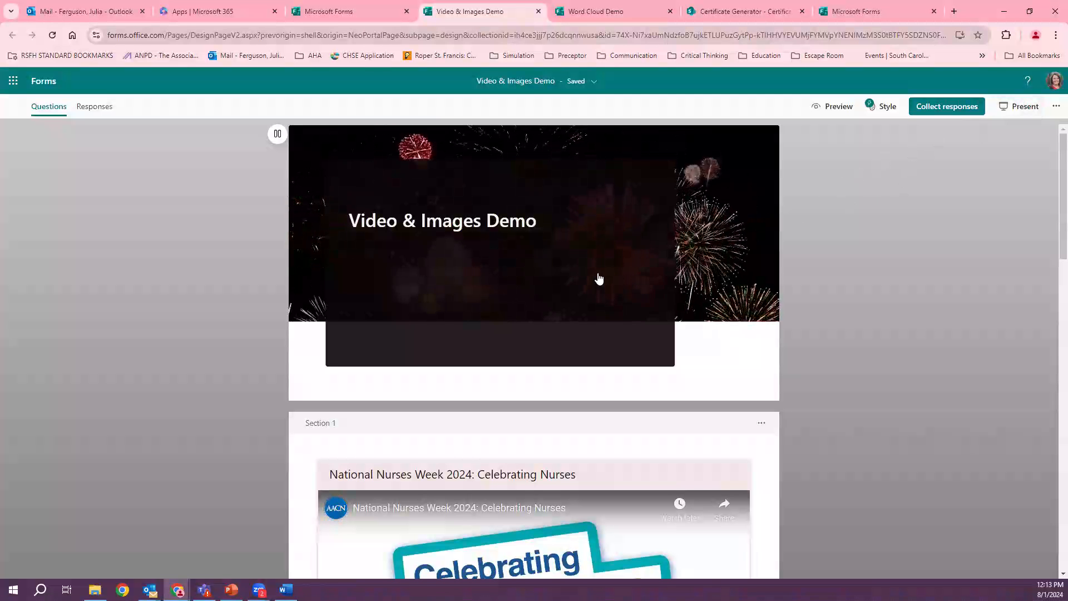
{"action": "left_click", "coordinate": [1056, 107]}
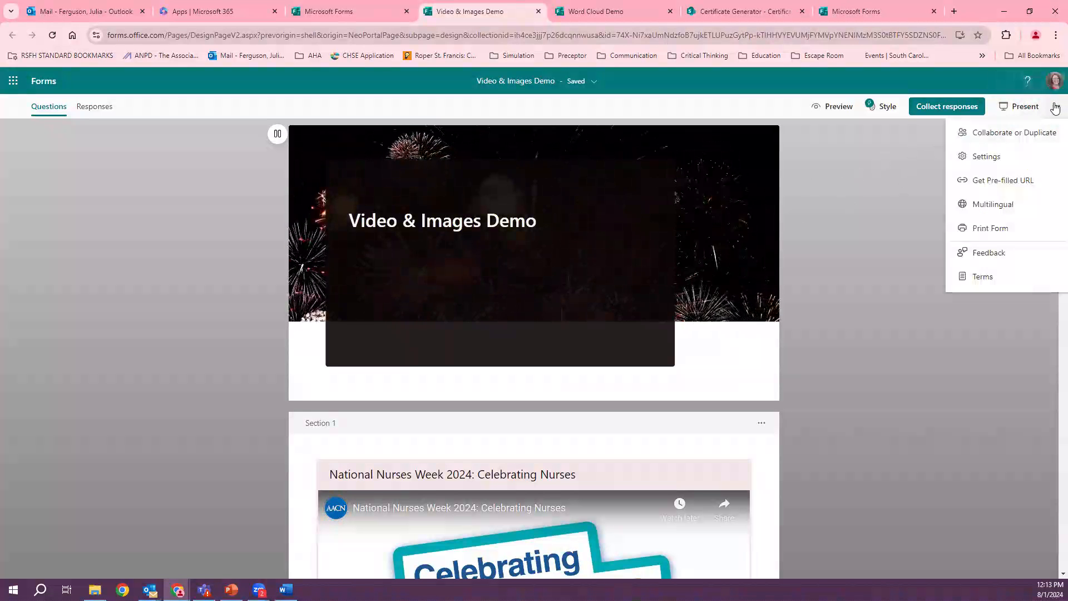
{"action": "left_click", "coordinate": [1028, 139]}
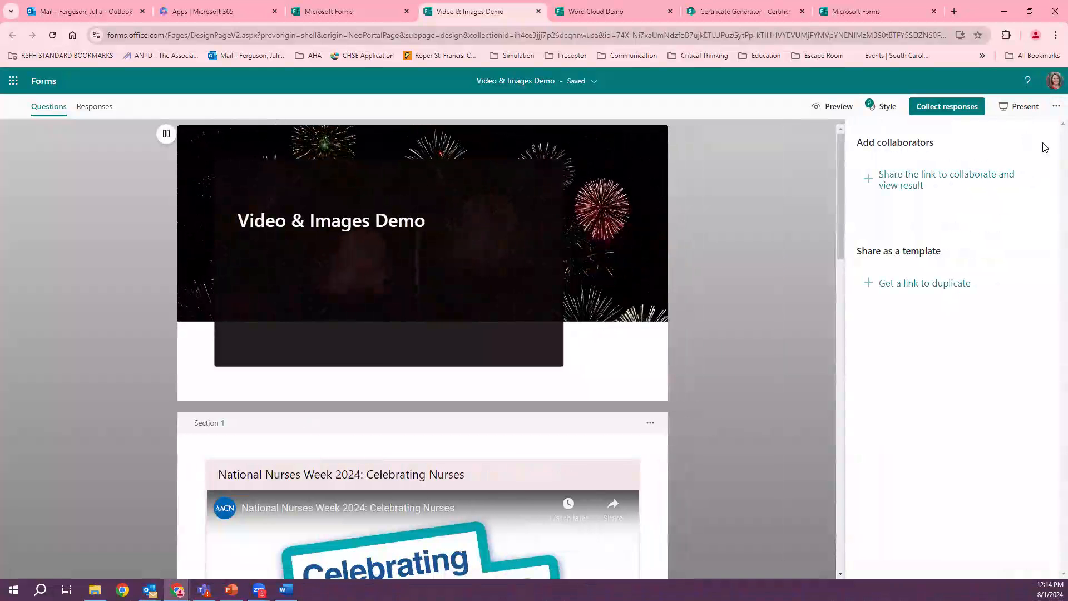
{"action": "left_click", "coordinate": [787, 190]}
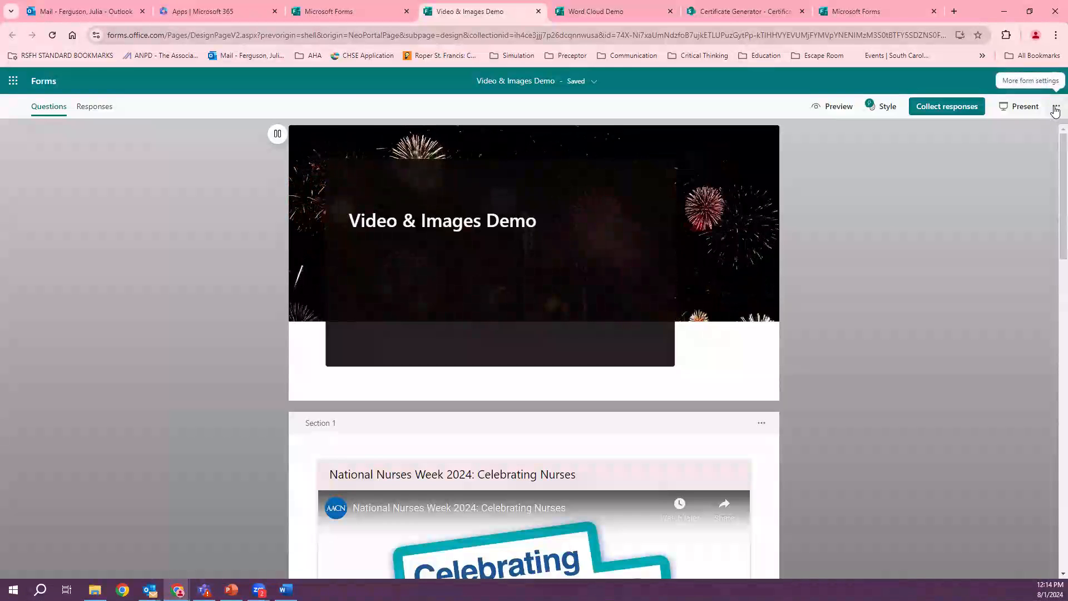
- Create a collaboration link for the form and limit editing and viewing results to people in the organization
{"action": "left_click", "coordinate": [1056, 109]}
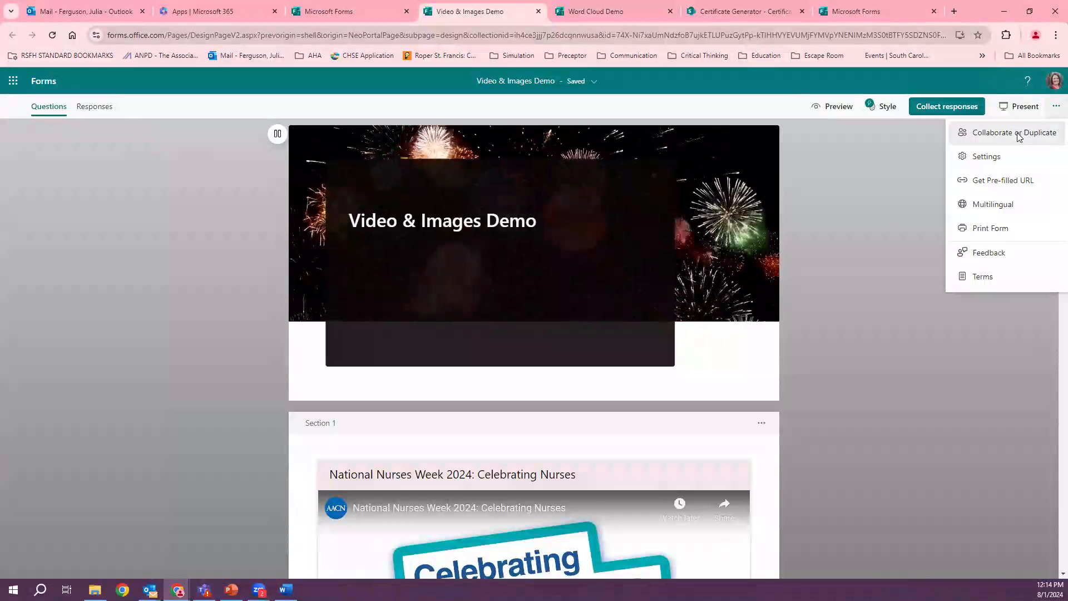
{"action": "left_click", "coordinate": [983, 139]}
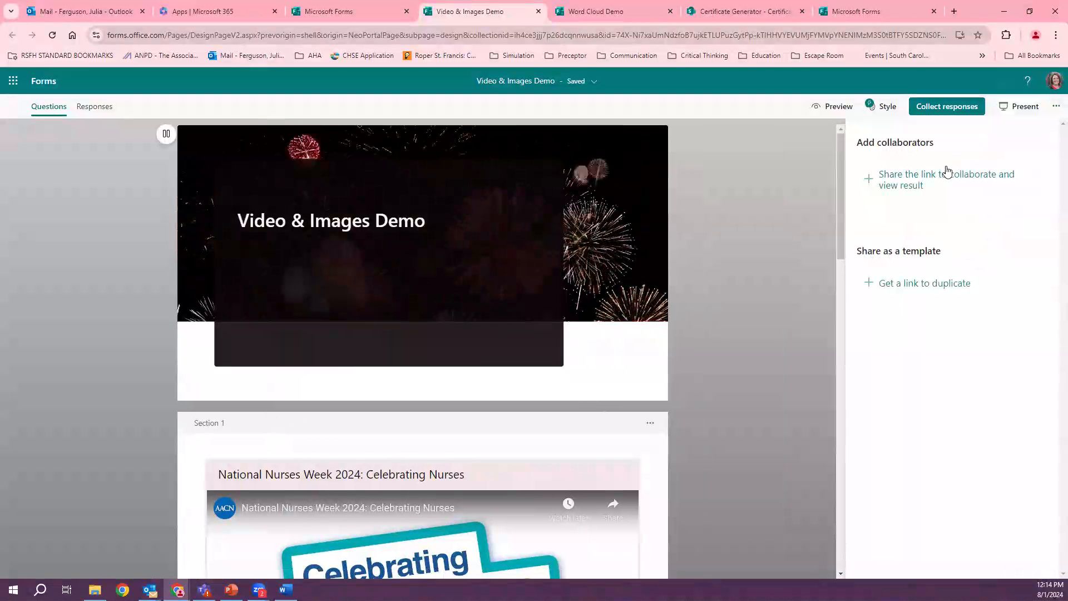
{"action": "left_click", "coordinate": [886, 186]}
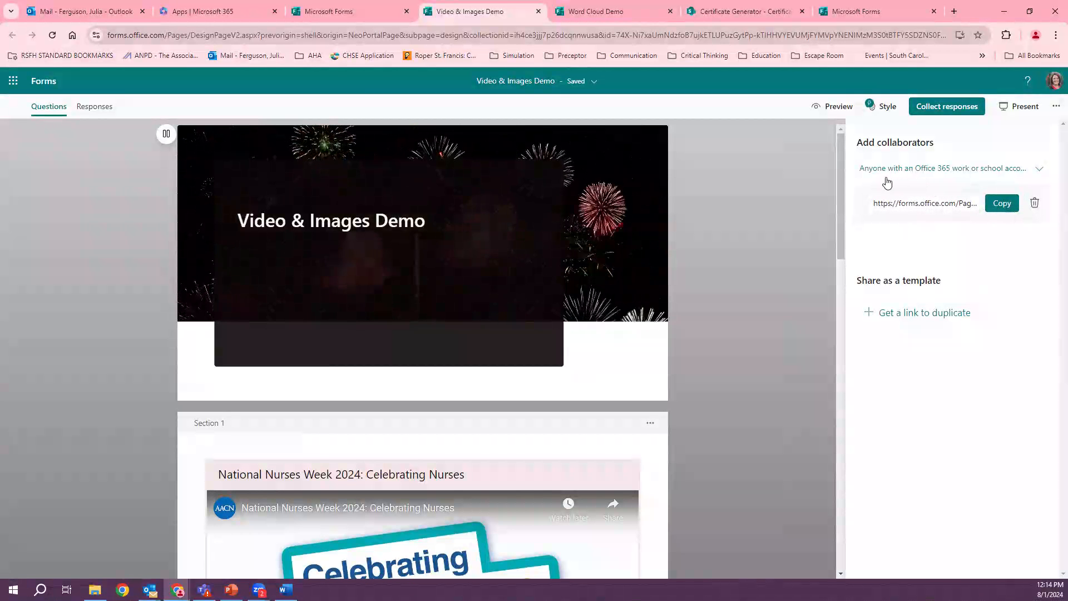
{"action": "left_click", "coordinate": [980, 174]}
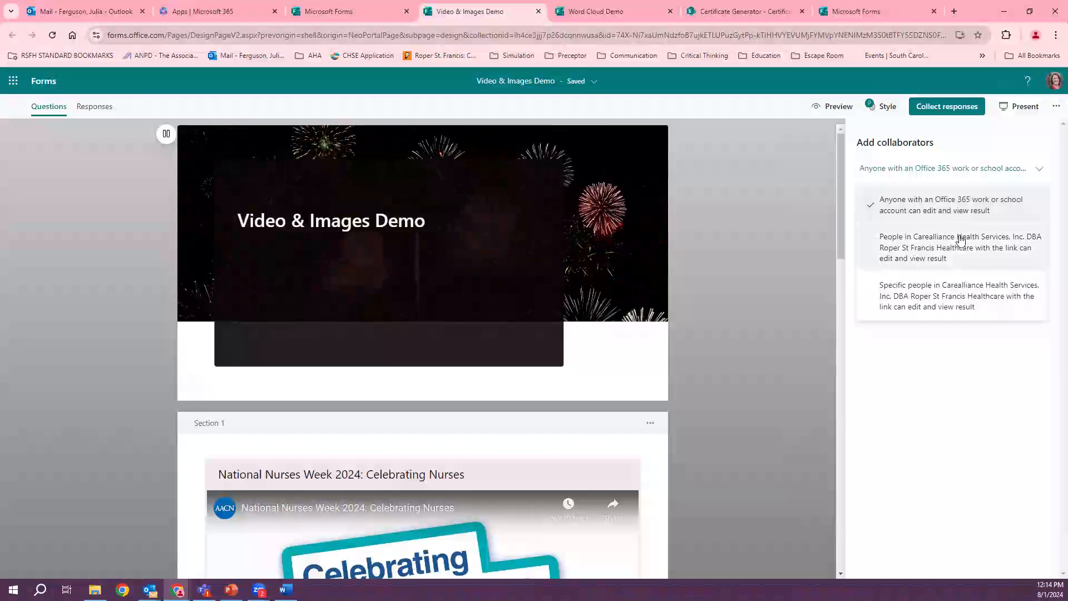
{"action": "left_click", "coordinate": [936, 254]}
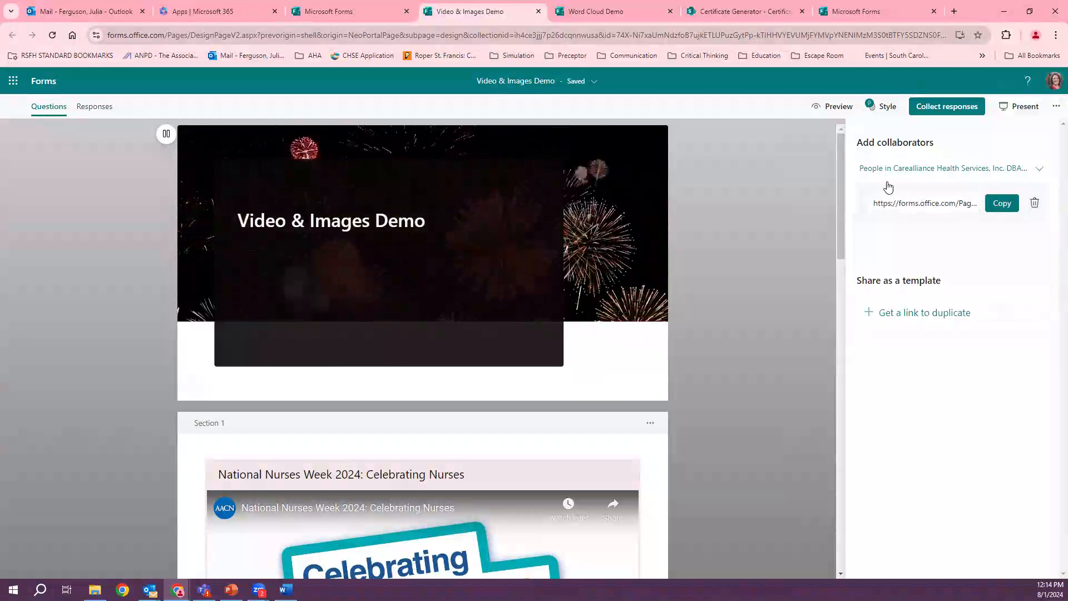
- Restrict collaboration to specific people in the organization and add a colleague by name as collaborator
{"action": "left_click", "coordinate": [1009, 172]}
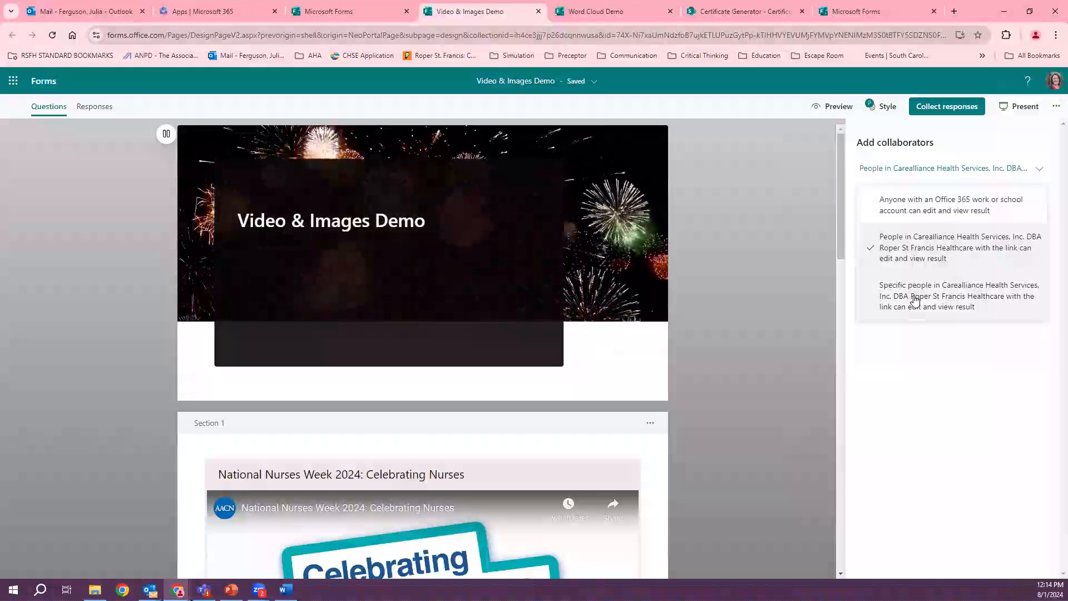
{"action": "left_click", "coordinate": [885, 306]}
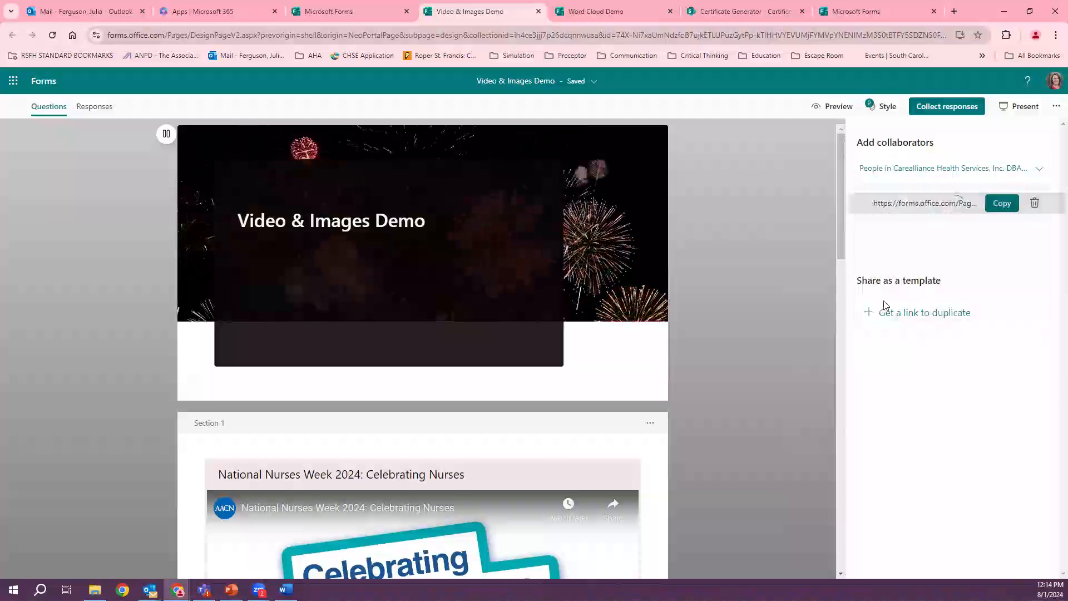
{"action": "left_click", "coordinate": [917, 197]}
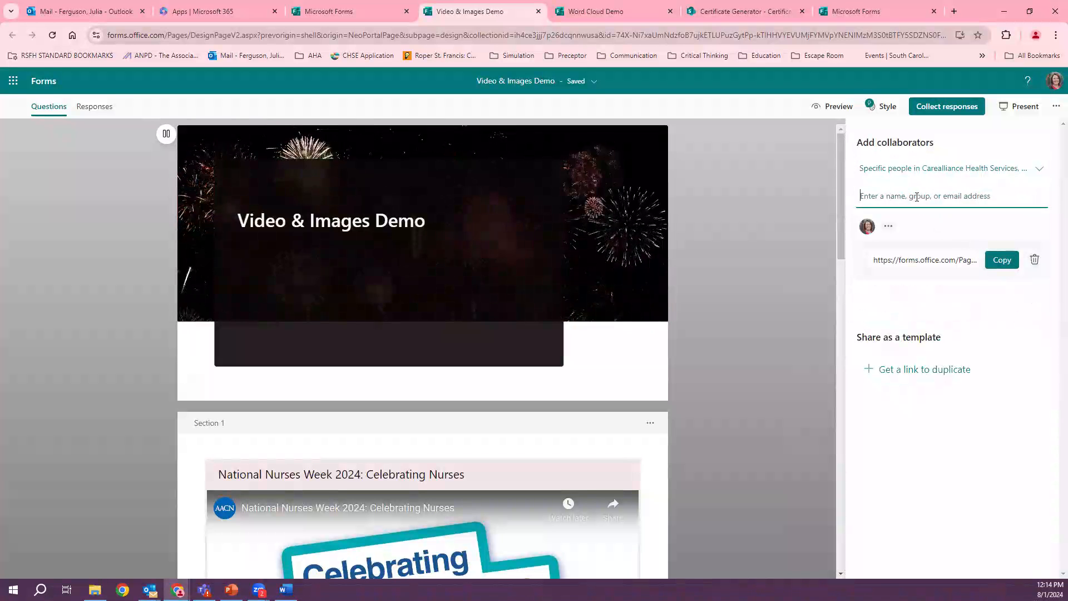
{"action": "type", "text": "angela"}
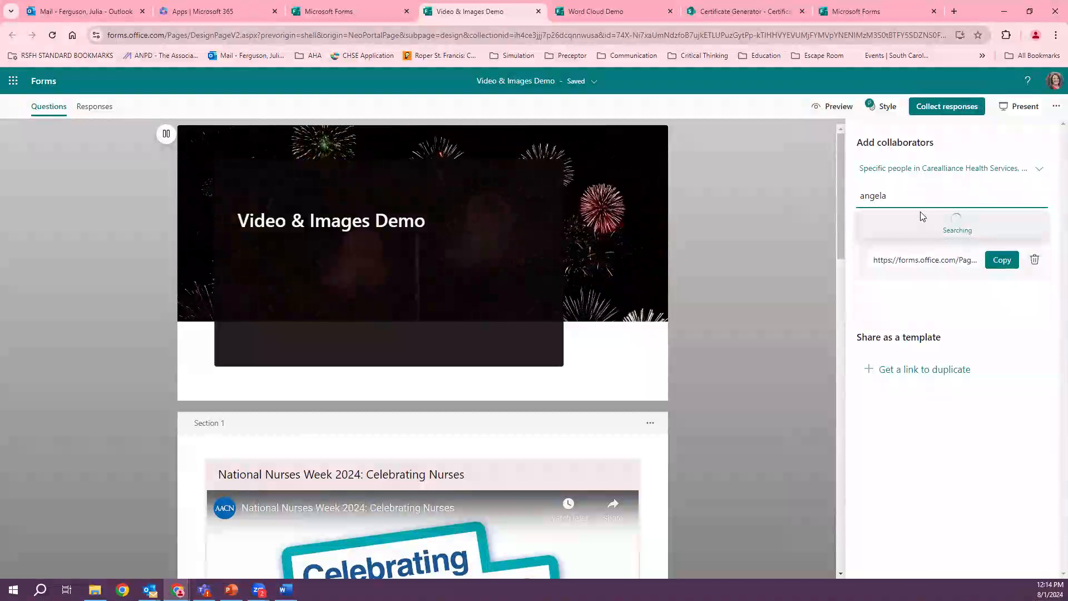
{"action": "left_click", "coordinate": [921, 221]}
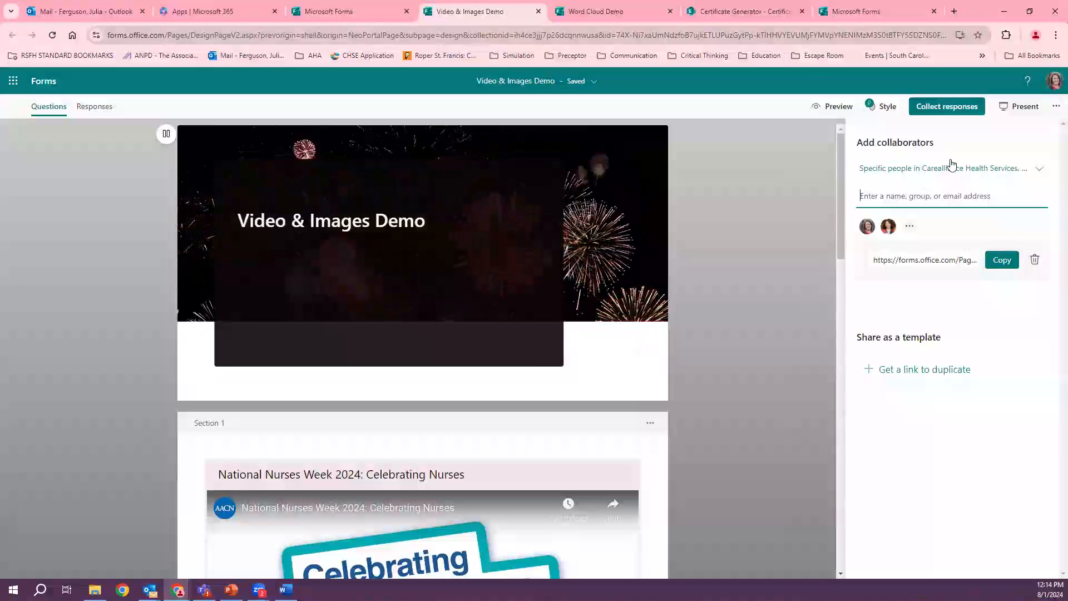
{"action": "left_click", "coordinate": [787, 209]}
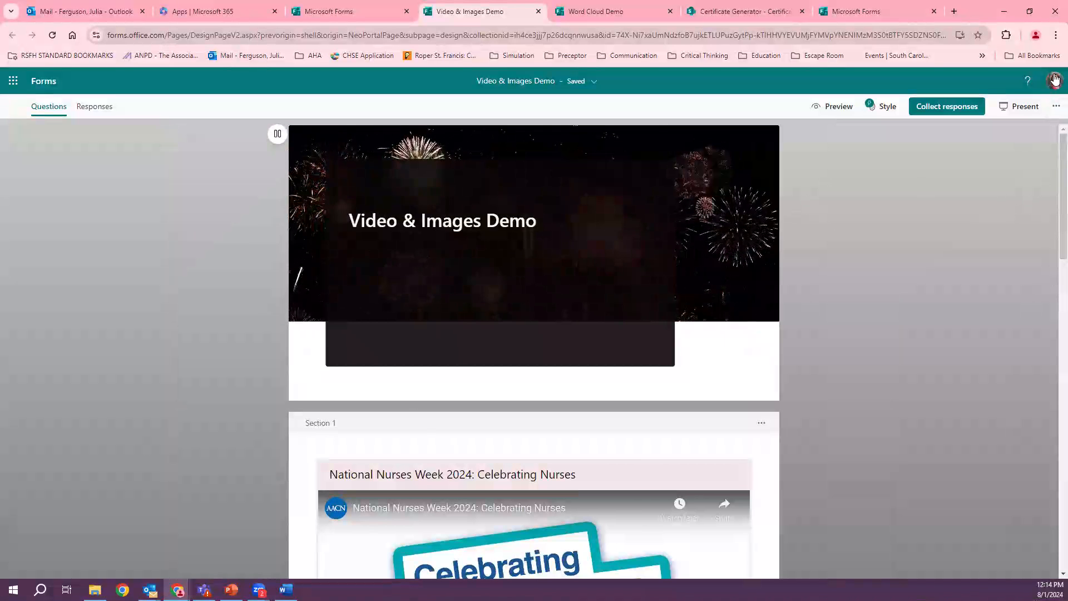
- Open the form's settings and set who can fill it out to Anyone can respond
{"action": "left_click", "coordinate": [1056, 106]}
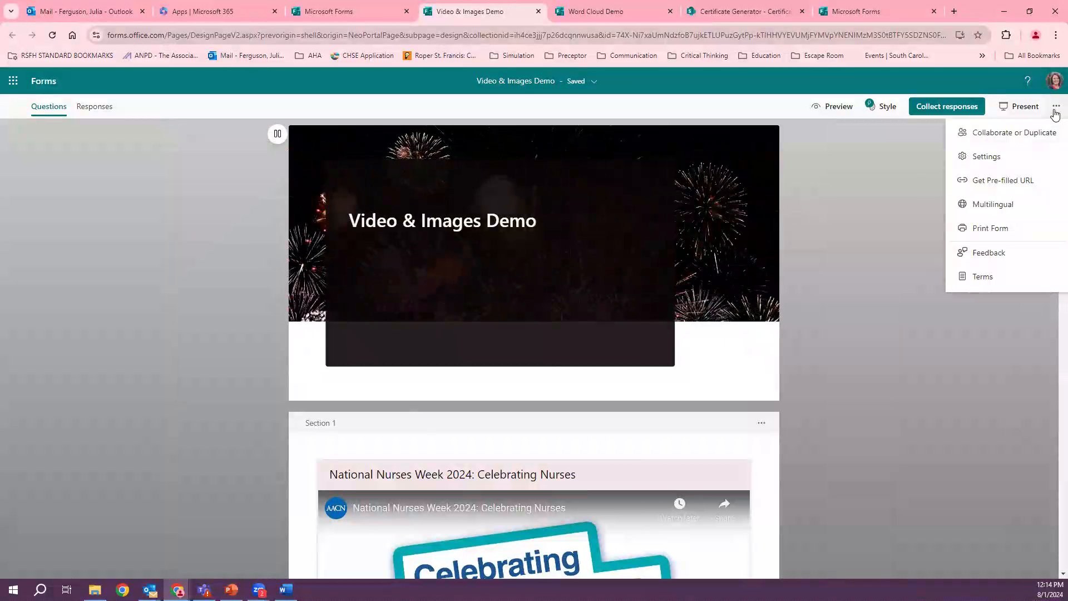
{"action": "left_click", "coordinate": [993, 157]}
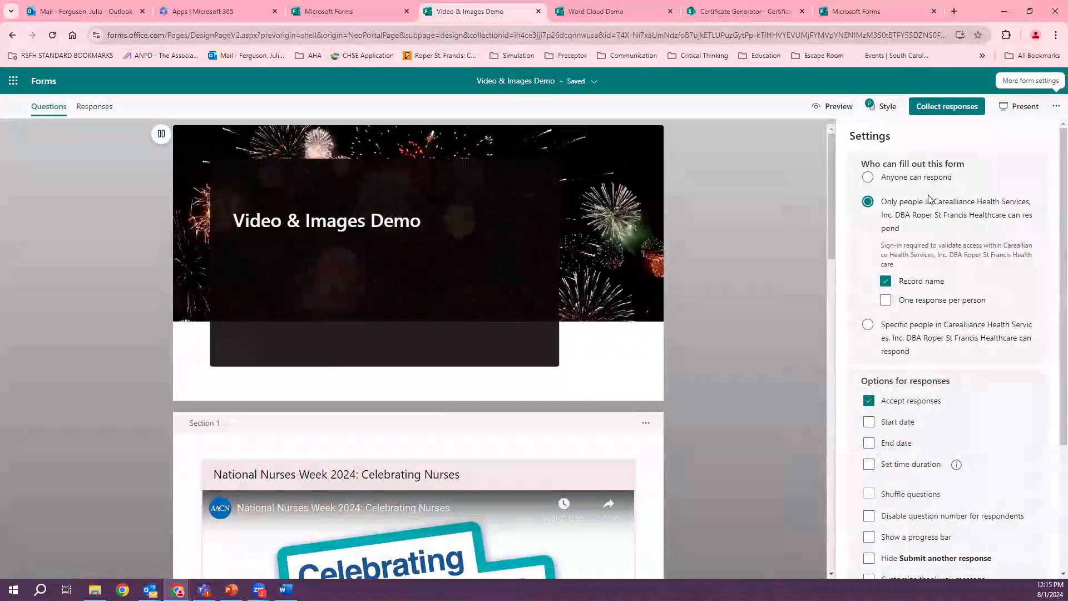
{"action": "left_click", "coordinate": [868, 178]}
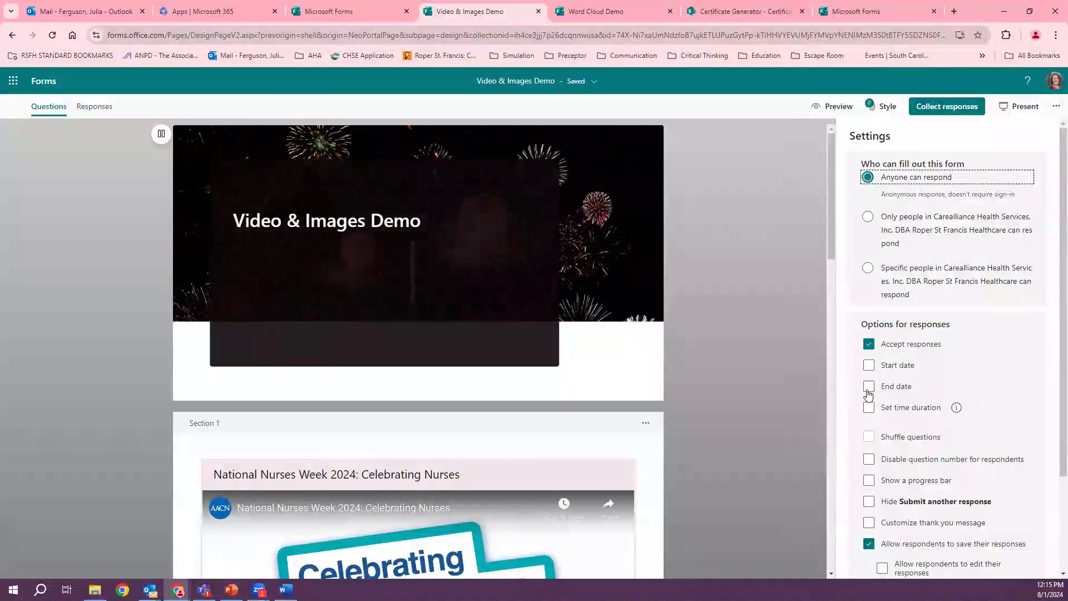
- Review the response options, enable the customized thank you message, and close the form's settings
{"action": "scroll", "coordinate": [966, 405], "scroll_direction": "down", "scroll_amount": 2}
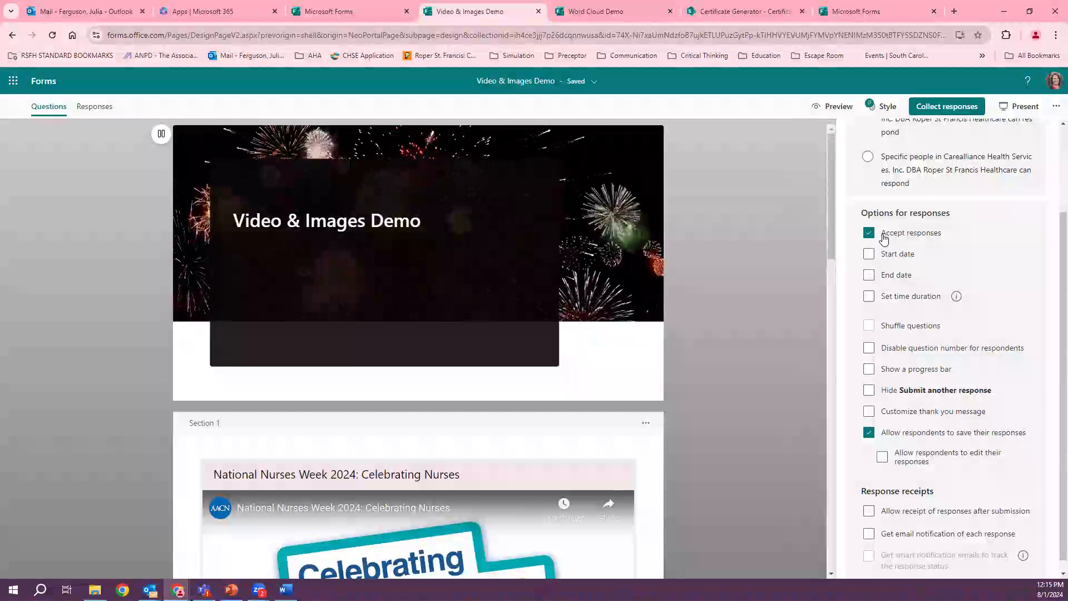
{"action": "scroll", "coordinate": [885, 239], "scroll_direction": "up", "scroll_amount": 1}
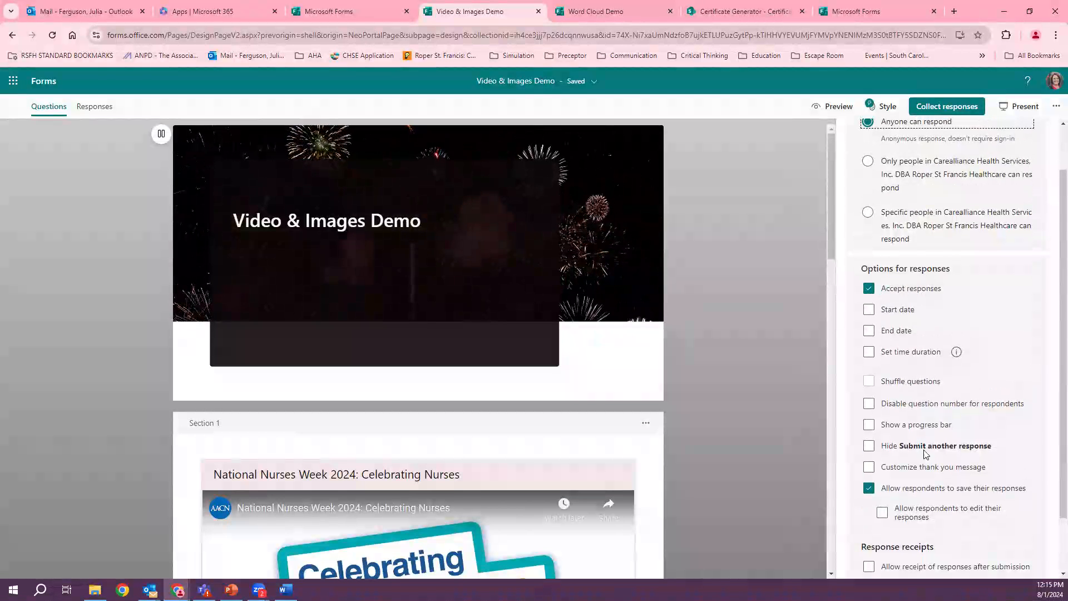
{"action": "scroll", "coordinate": [913, 445], "scroll_direction": "down", "scroll_amount": 1}
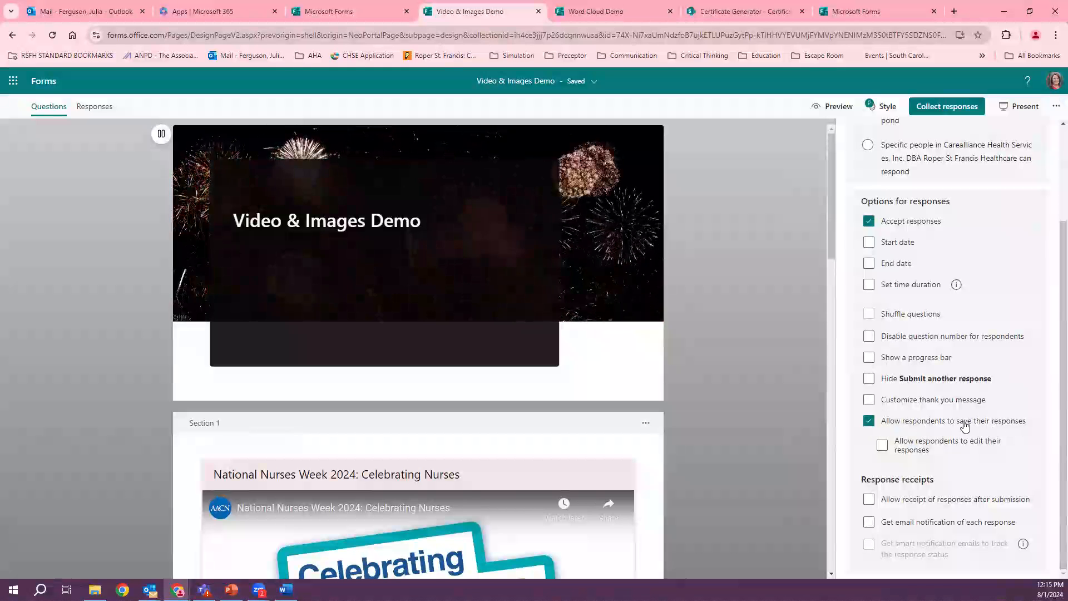
{"action": "left_click", "coordinate": [869, 400]}
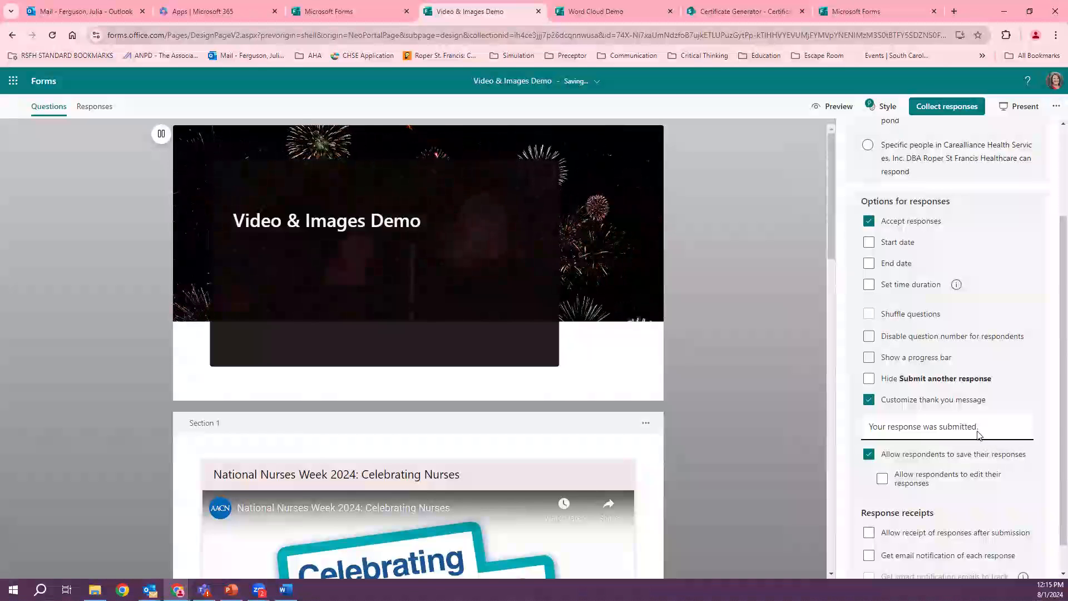
{"action": "scroll", "coordinate": [977, 437], "scroll_direction": "down", "scroll_amount": 1}
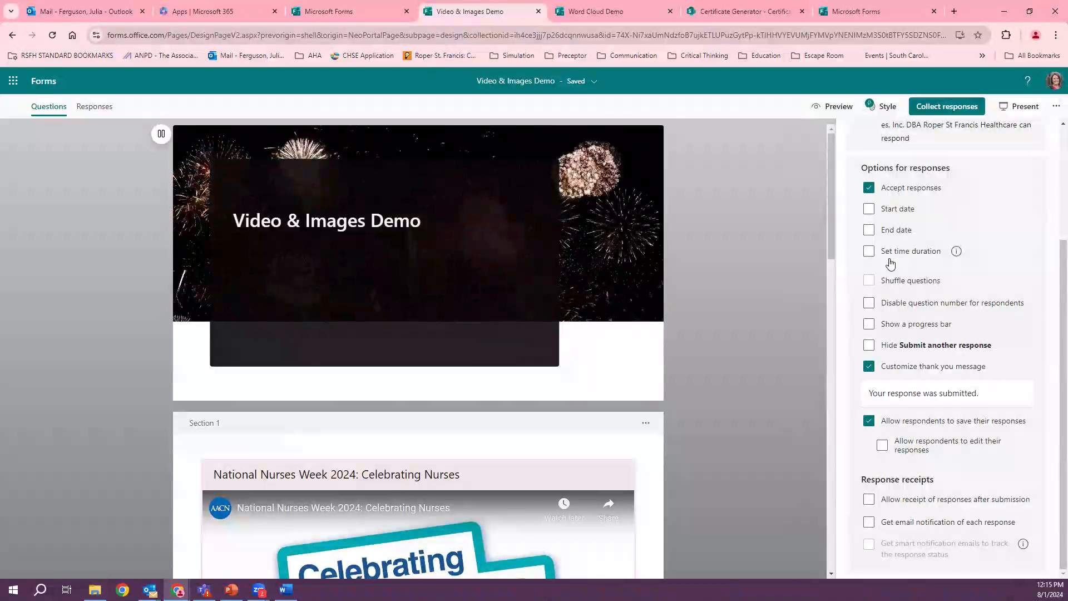
{"action": "scroll", "coordinate": [918, 396], "scroll_direction": "up", "scroll_amount": 3}
{"action": "left_click", "coordinate": [775, 233]}
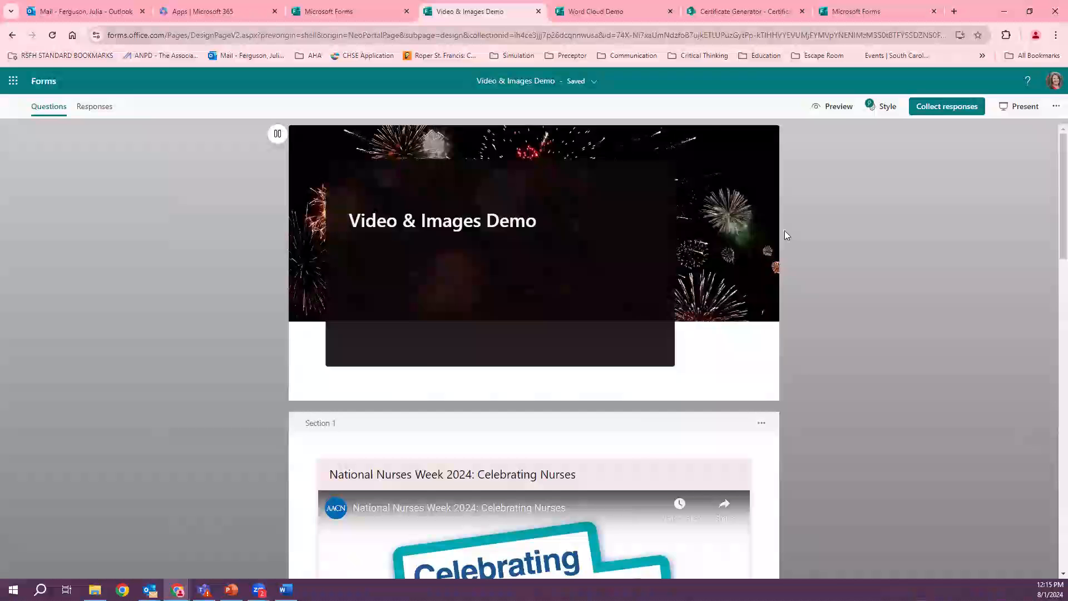
- Open the form's title for editing and view the additional question types
{"action": "left_click", "coordinate": [640, 226]}
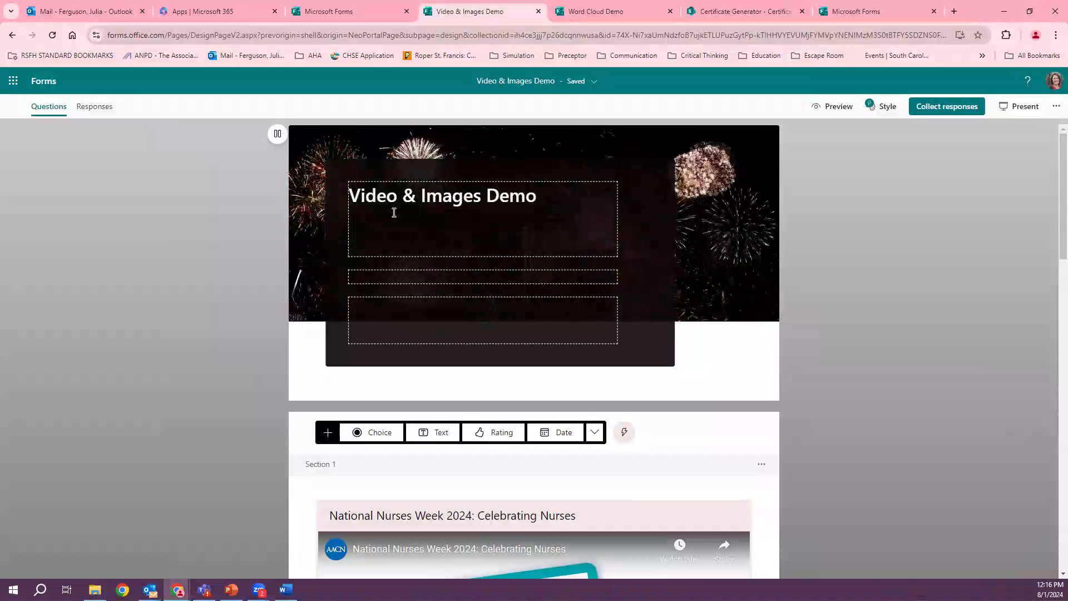
{"action": "double_click", "coordinate": [509, 195]}
{"action": "type", "text": "D"}
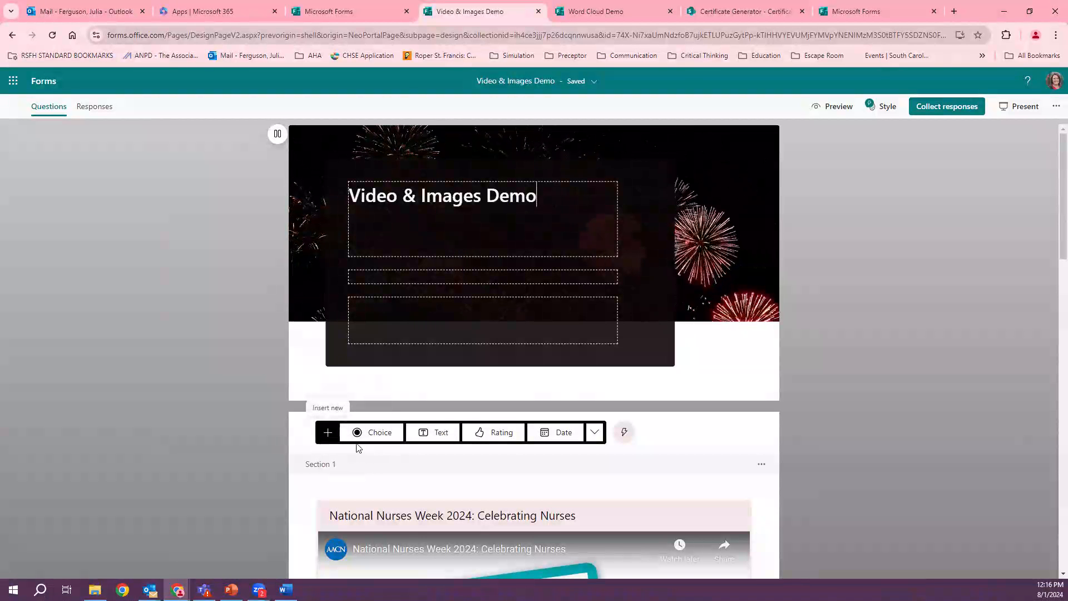
{"action": "left_click", "coordinate": [595, 437]}
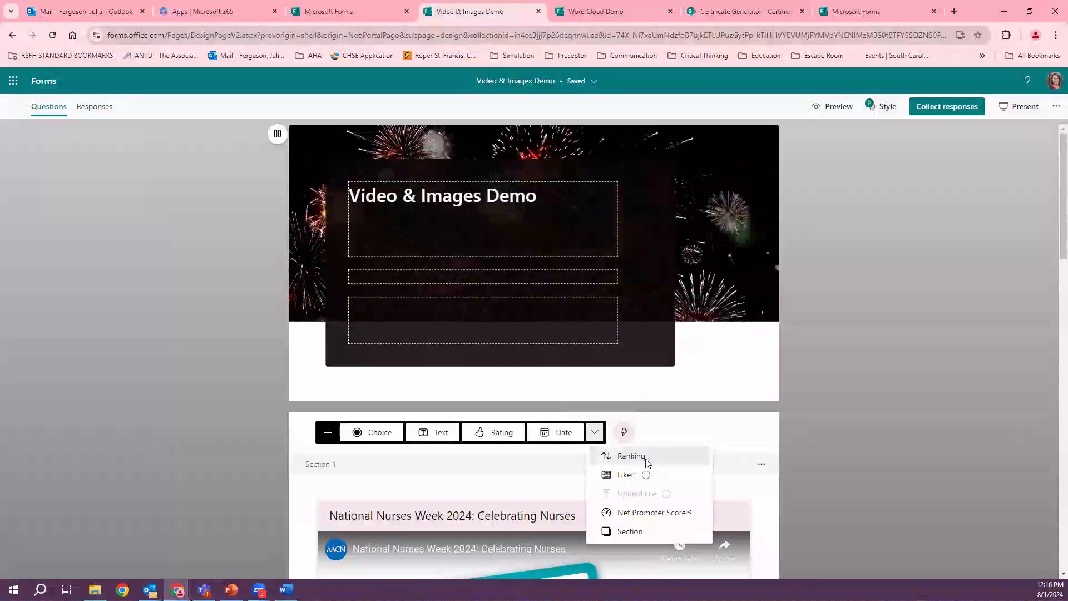
{"action": "mouse_move", "coordinate": [646, 478]}
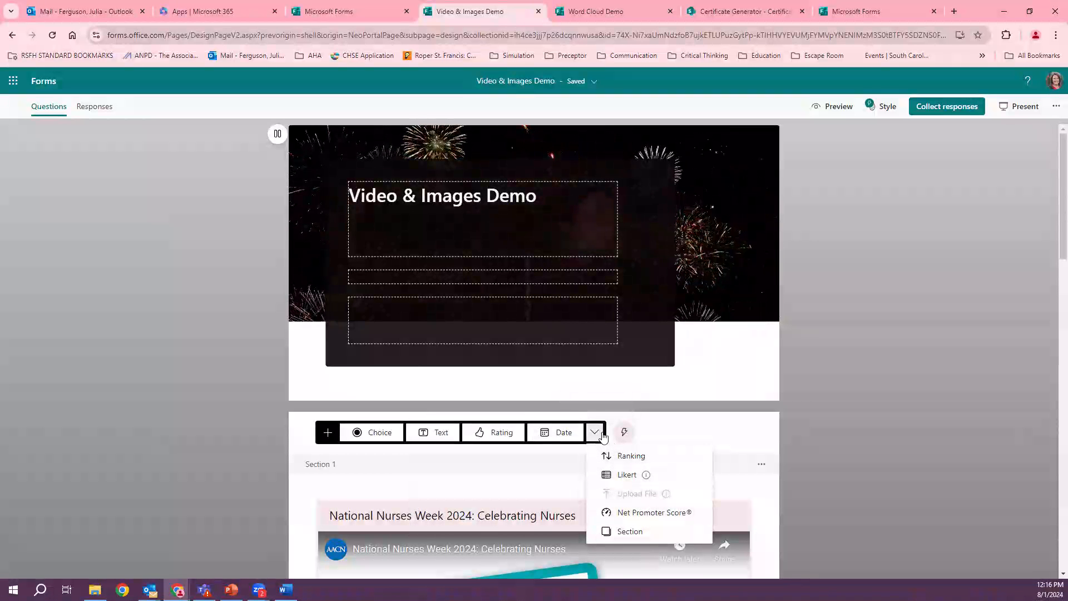
- Insert a Choice question after the form's title, allow multiple answers, and make it required
{"action": "left_click", "coordinate": [382, 439]}
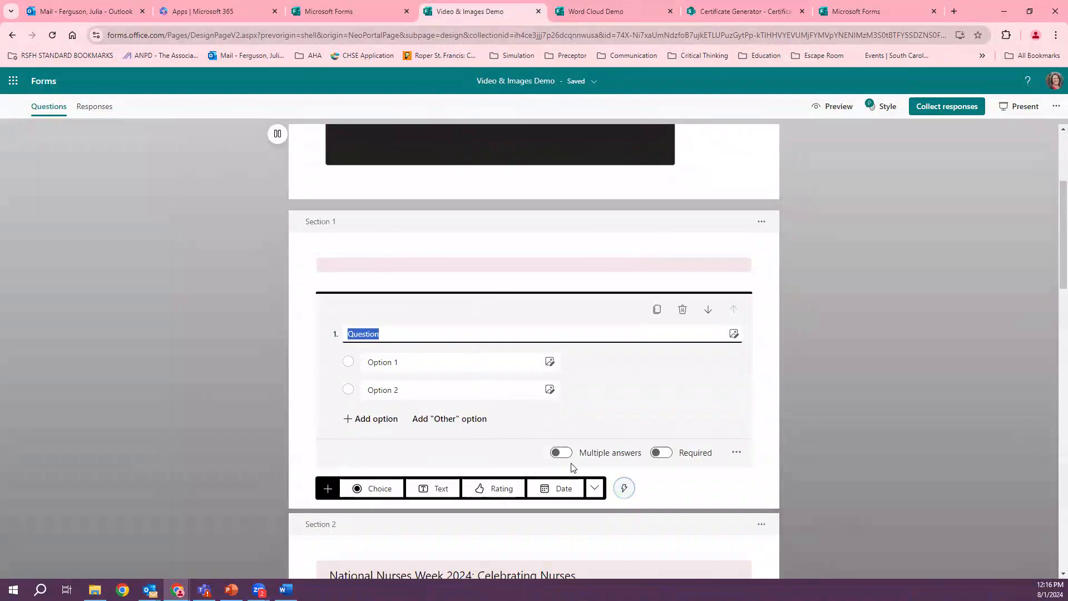
{"action": "left_click", "coordinate": [571, 455]}
{"action": "left_click", "coordinate": [370, 368]}
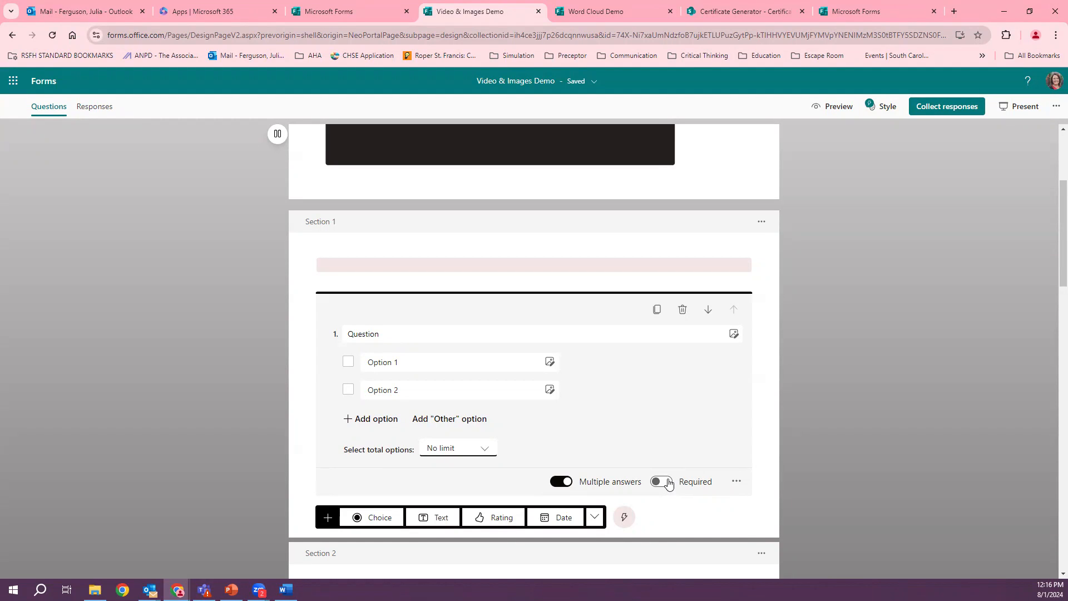
{"action": "left_click", "coordinate": [661, 482]}
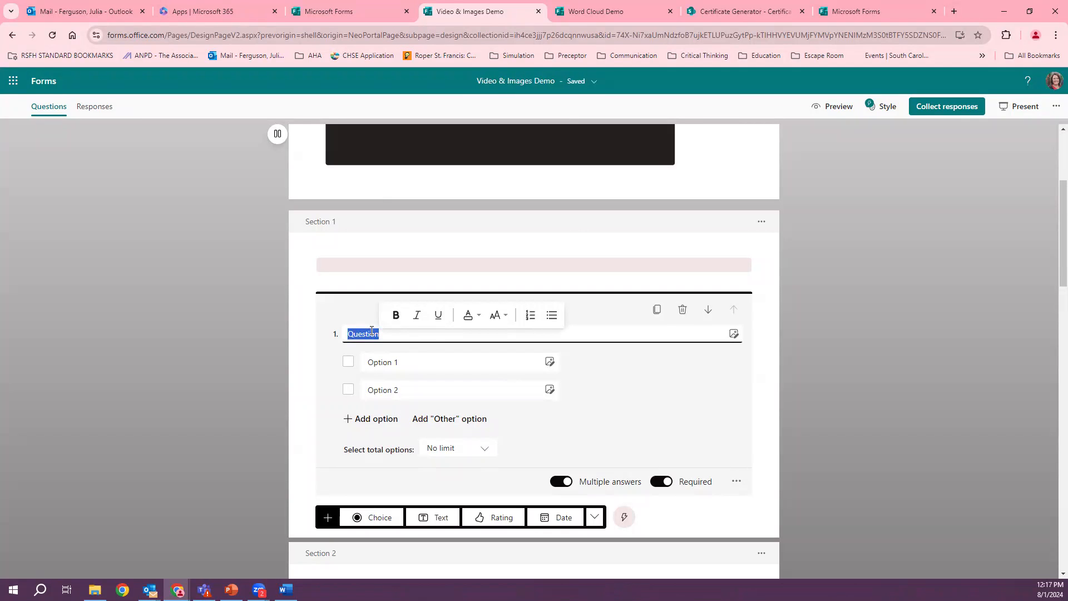
- Word the new question as "Ask me" with the answer options Yes and No
{"action": "type", "text": "Ask me"}
{"action": "left_click", "coordinate": [390, 358]}
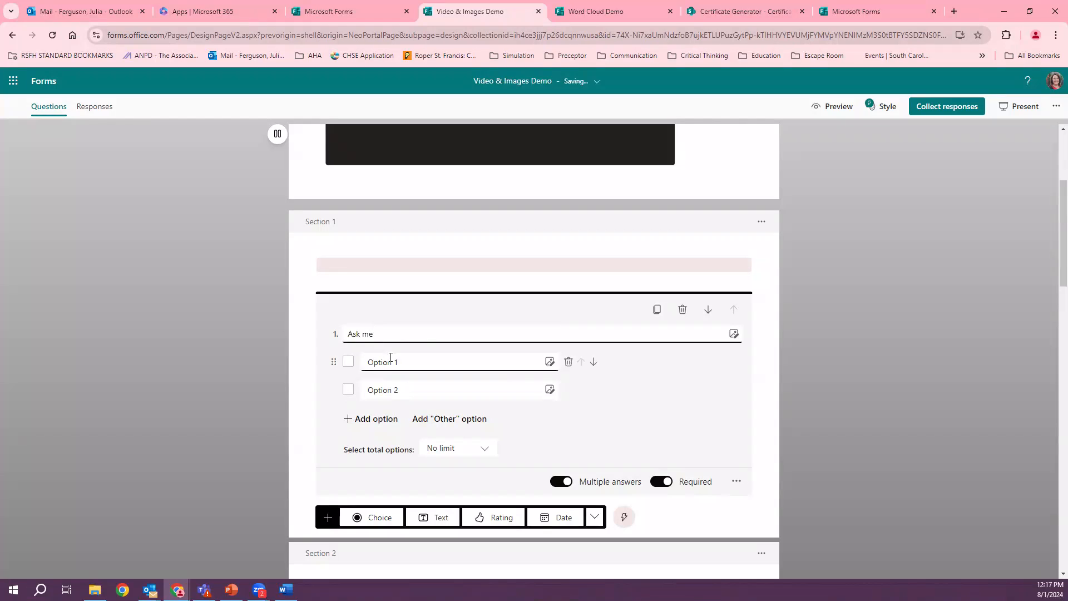
{"action": "left_click", "coordinate": [463, 364]}
{"action": "type", "text": "Yes"}
{"action": "left_click", "coordinate": [442, 384]}
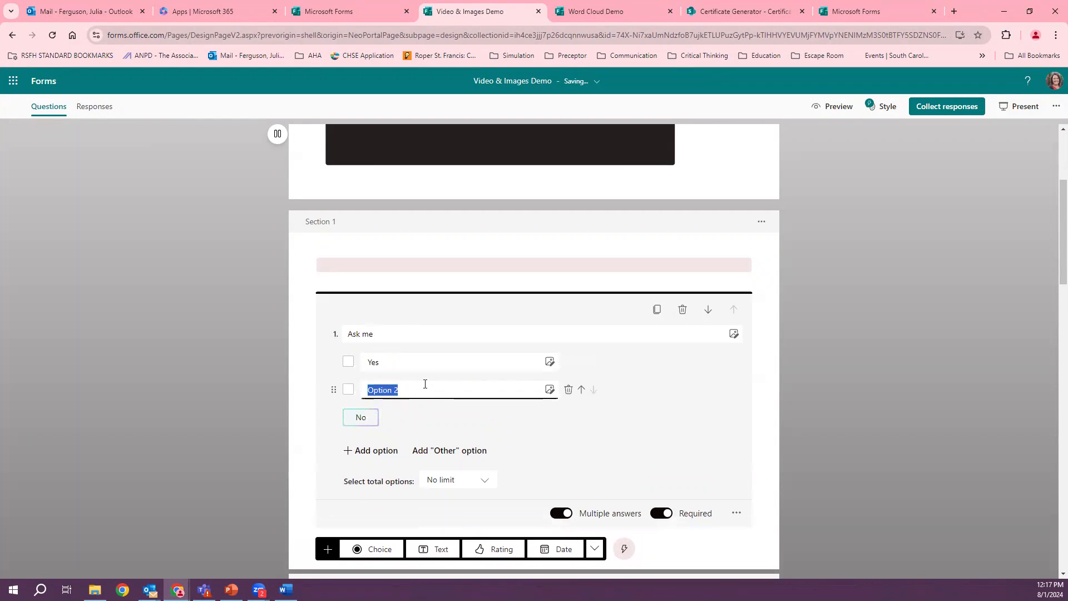
{"action": "left_click", "coordinate": [359, 420]}
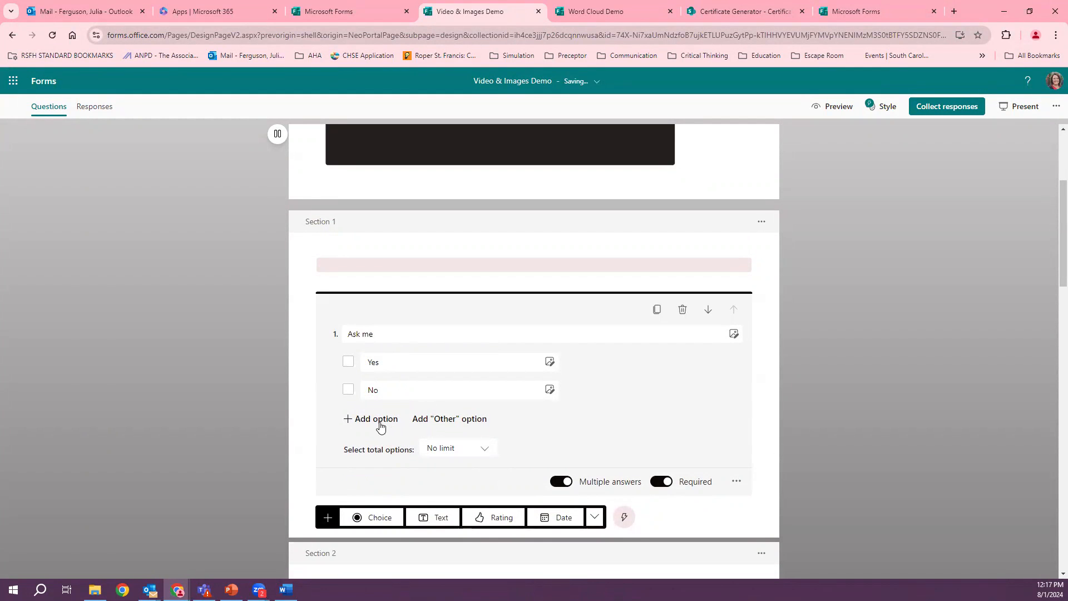
- Add the answer option Maybe and an "Other" option to the "Ask me" question
{"action": "left_click", "coordinate": [378, 421]}
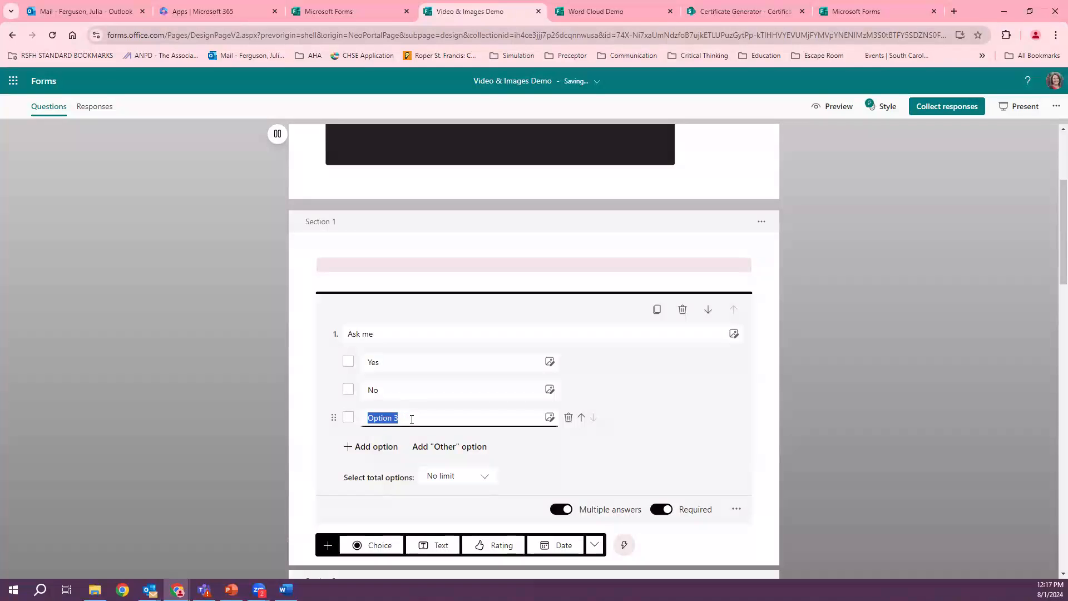
{"action": "type", "text": "Maybe"}
{"action": "left_click", "coordinate": [424, 445]}
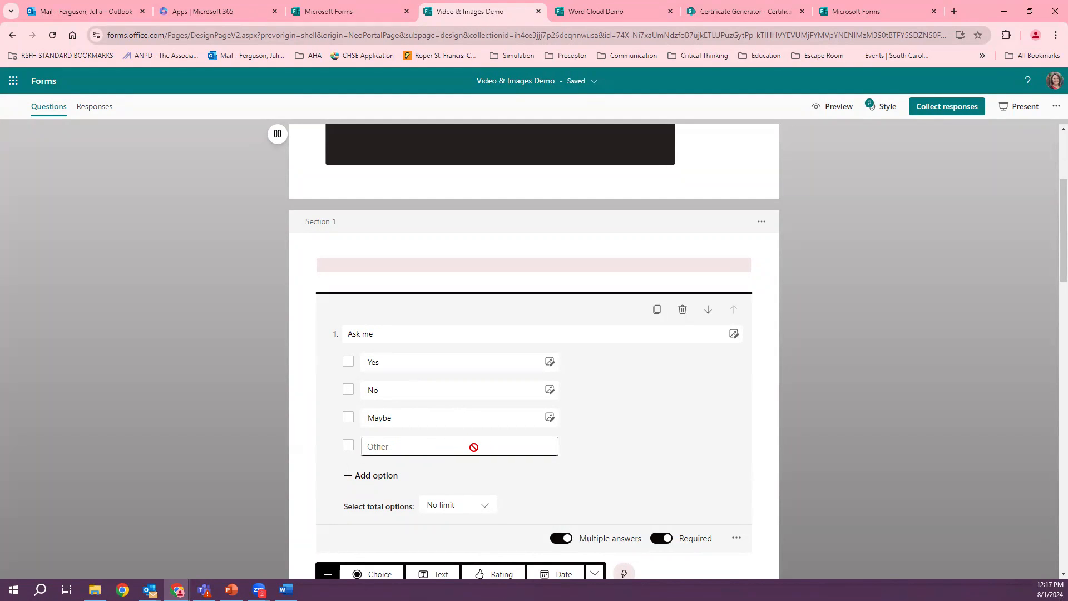
- Insert a Text question after the "Ask me" question and word it as "Ask your question"
{"action": "scroll", "coordinate": [602, 359], "scroll_direction": "down", "scroll_amount": 2}
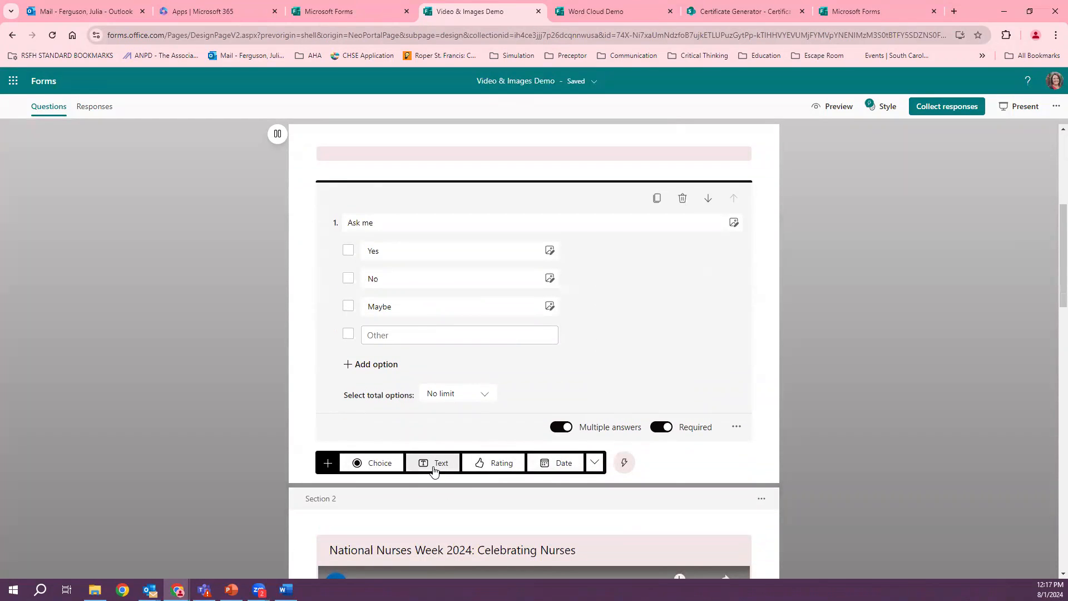
{"action": "left_click", "coordinate": [434, 466]}
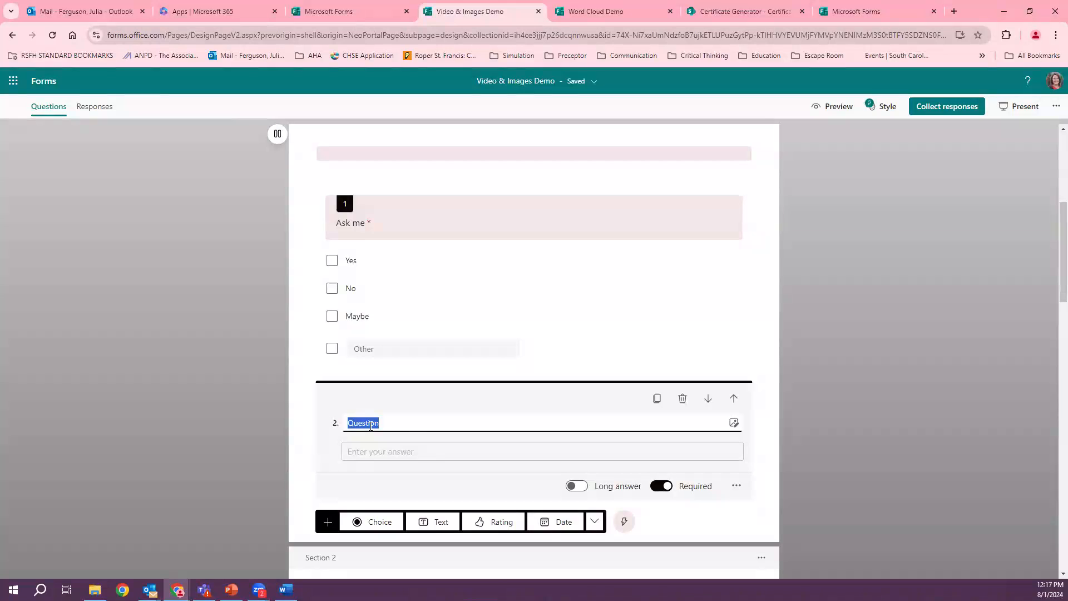
{"action": "type", "text": "Ask your ques"}
- Review the additional question types, such as Likert and Net Promoter Score, and close the list without adding one
{"action": "scroll", "coordinate": [432, 450], "scroll_direction": "down", "scroll_amount": 1}
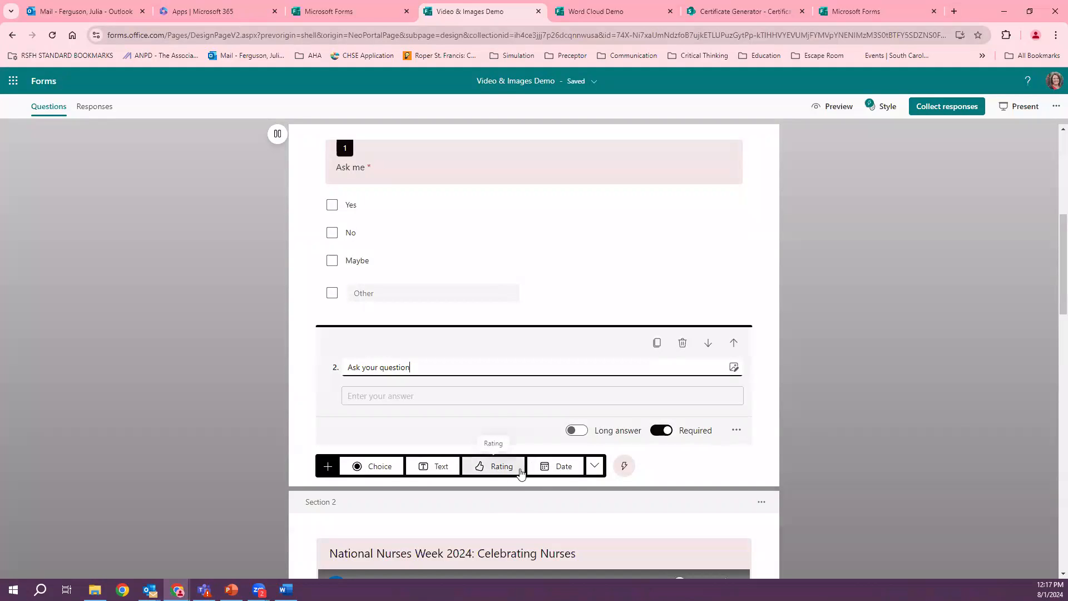
{"action": "left_click", "coordinate": [594, 467]}
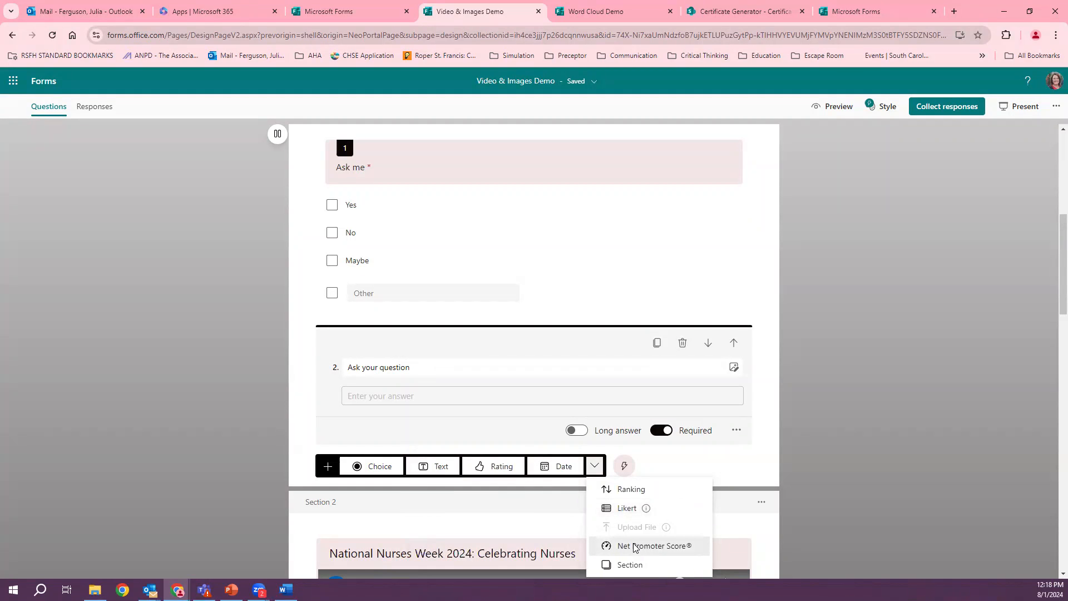
{"action": "mouse_move", "coordinate": [657, 537]}
{"action": "mouse_move", "coordinate": [630, 510]}
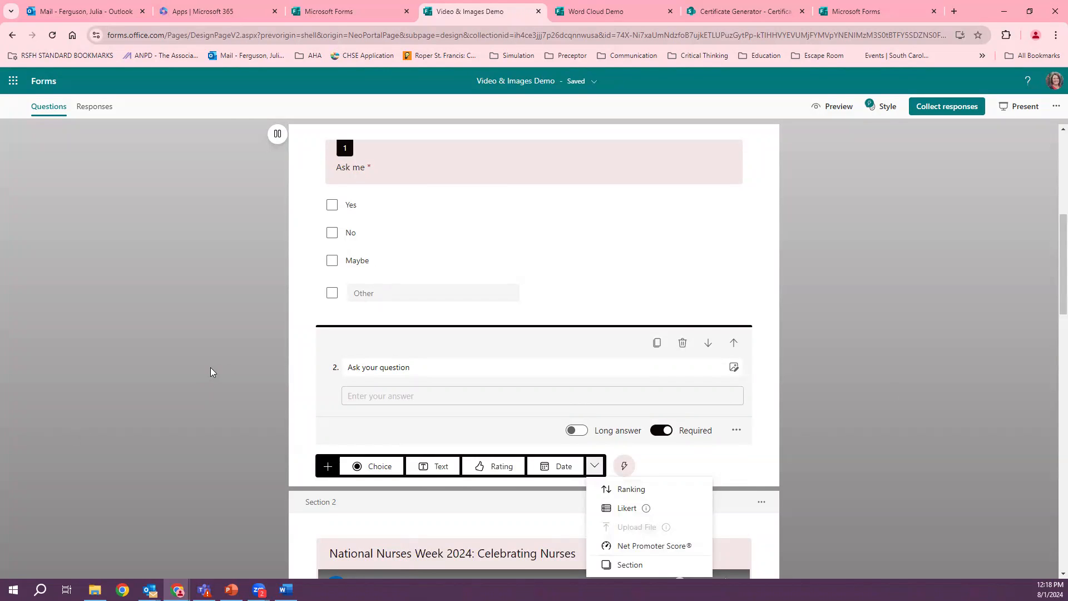
{"action": "left_click", "coordinate": [210, 372]}
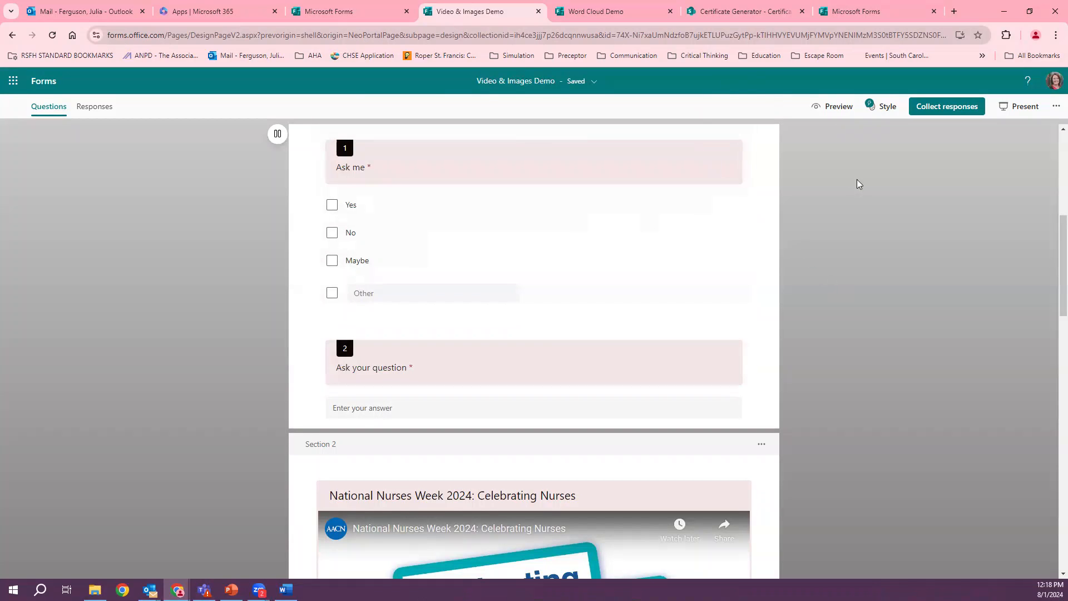
- Preview the form in the mobile layout and start it
{"action": "left_click", "coordinate": [839, 108]}
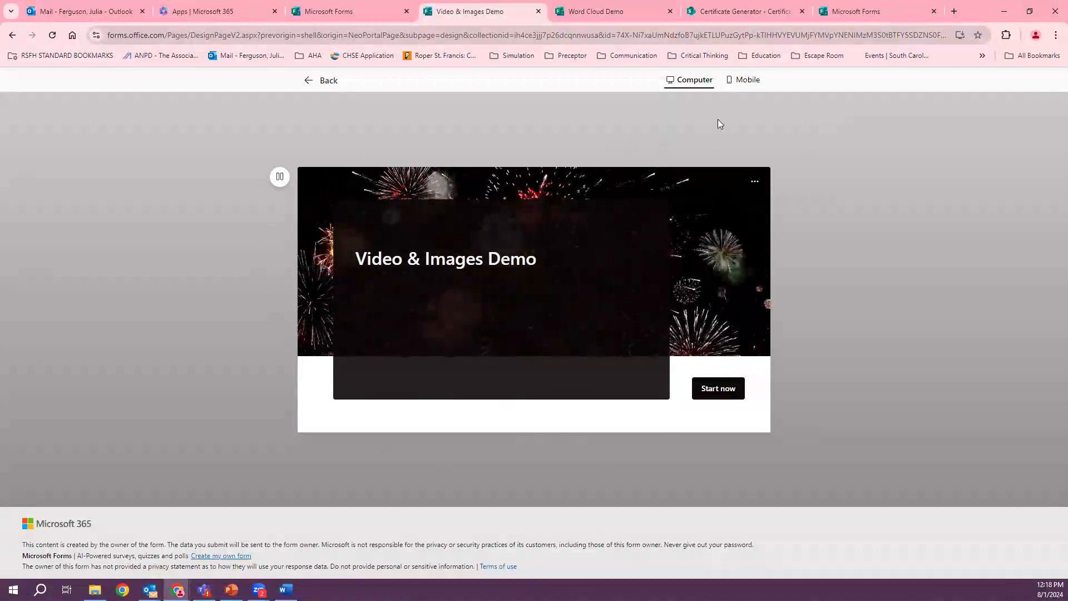
{"action": "left_click", "coordinate": [747, 82]}
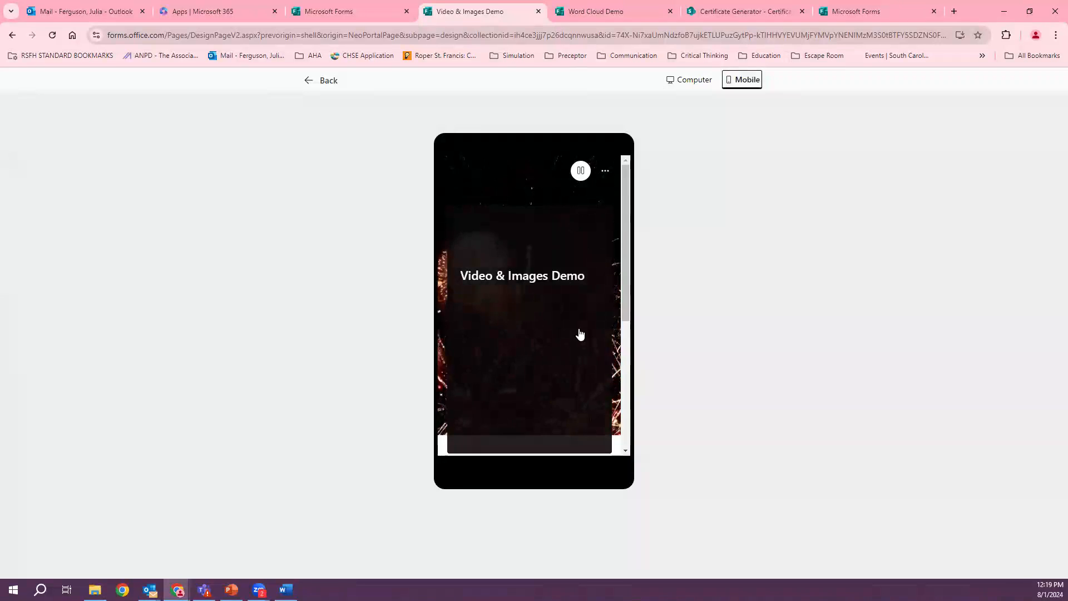
{"action": "left_click", "coordinate": [495, 330]}
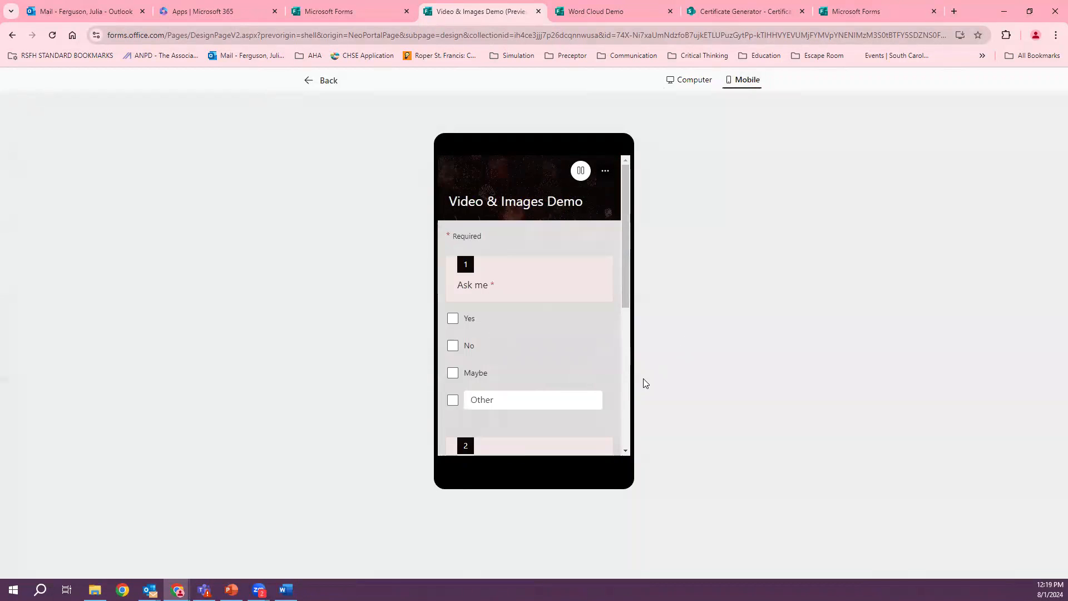
- Answer the previewed questions with Yes and the text "answer", and continue to the next section
{"action": "left_click", "coordinate": [453, 317]}
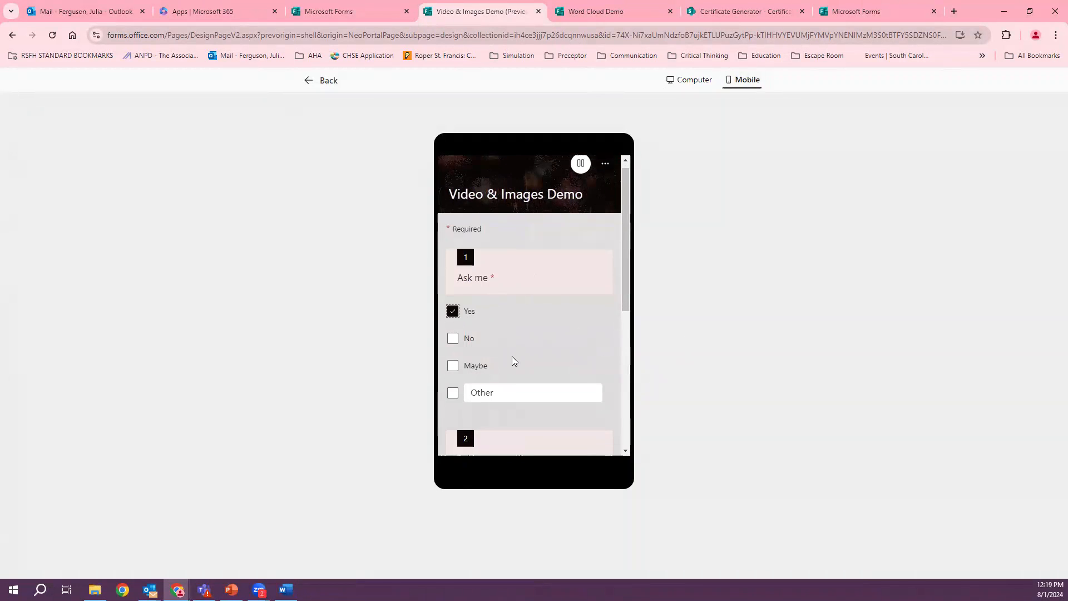
{"action": "scroll", "coordinate": [513, 361], "scroll_direction": "down", "scroll_amount": 3}
{"action": "left_click", "coordinate": [472, 335]}
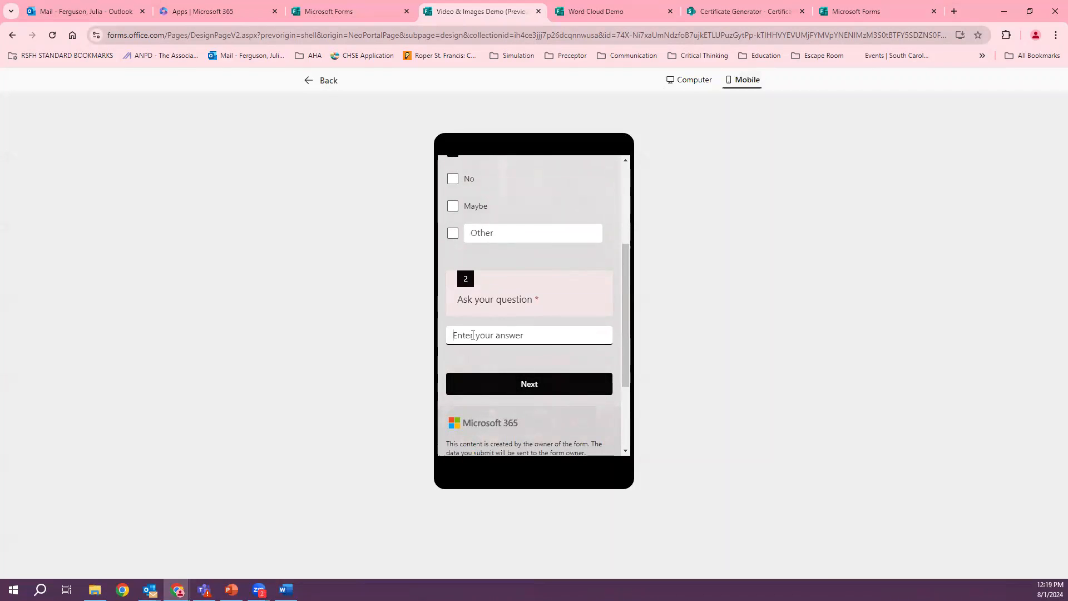
{"action": "type", "text": "answer"}
{"action": "left_click", "coordinate": [504, 390]}
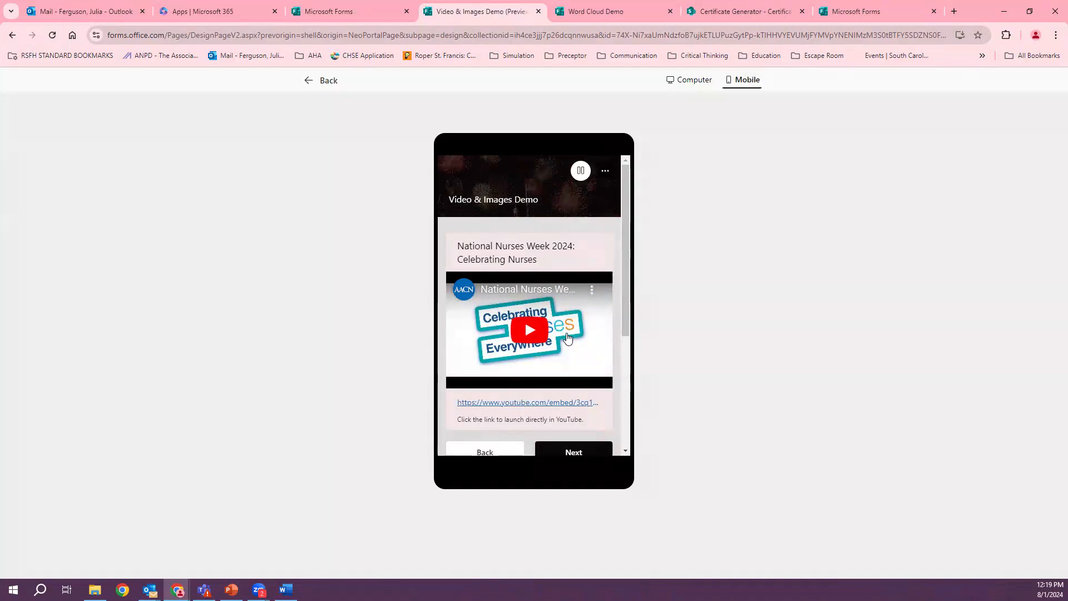
- Look over the video section in the mobile preview and continue to the skin assessment section to examine its images and question
{"action": "scroll", "coordinate": [566, 338], "scroll_direction": "down", "scroll_amount": 1}
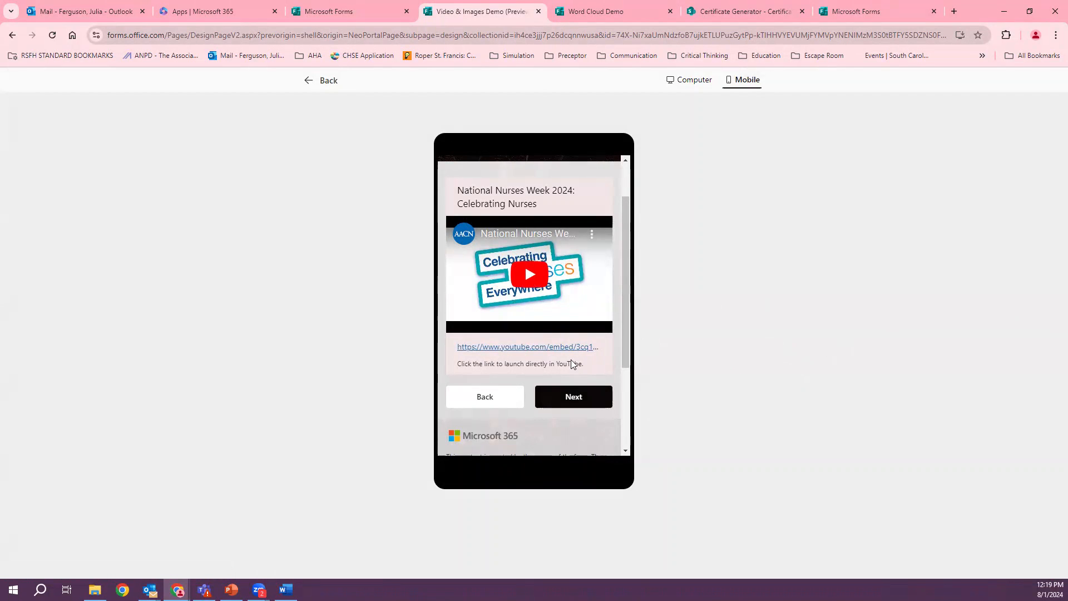
{"action": "scroll", "coordinate": [567, 352], "scroll_direction": "down", "scroll_amount": 2}
{"action": "left_click", "coordinate": [558, 282]}
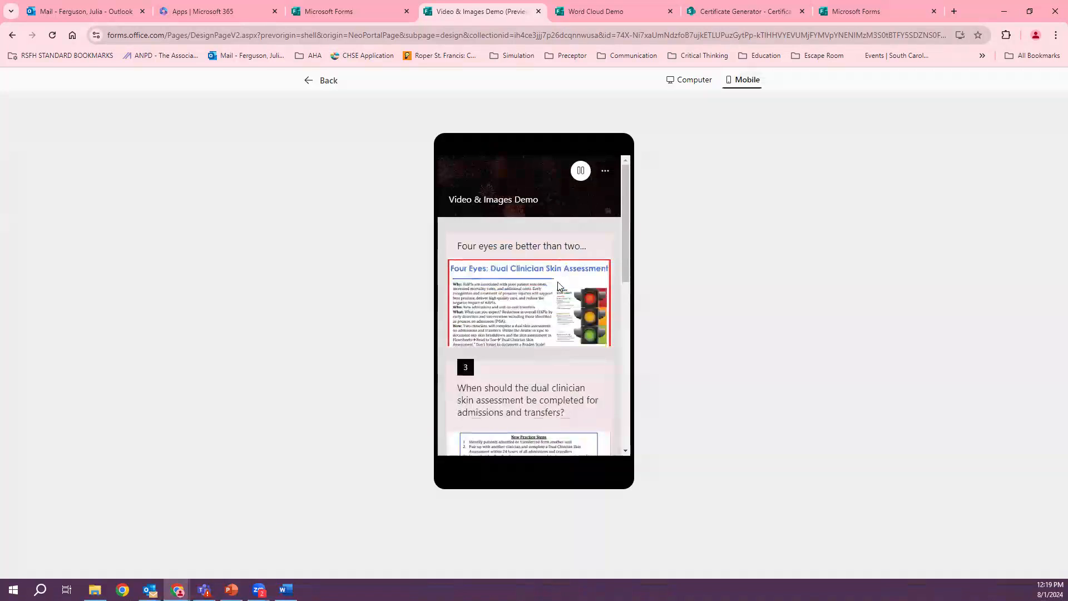
{"action": "scroll", "coordinate": [558, 282], "scroll_direction": "down", "scroll_amount": 1}
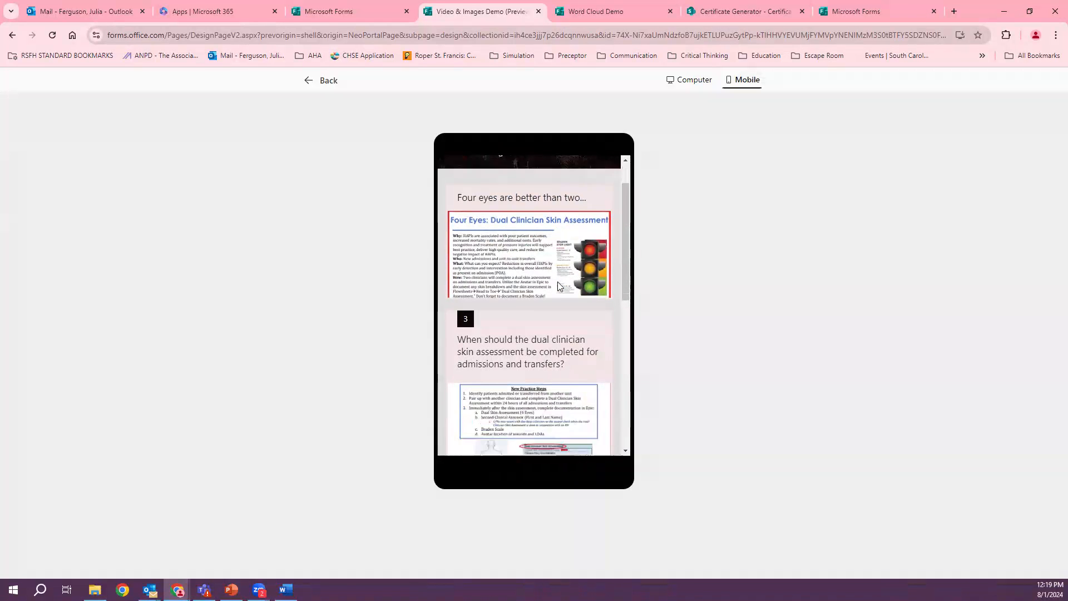
{"action": "scroll", "coordinate": [535, 224], "scroll_direction": "down", "scroll_amount": 2}
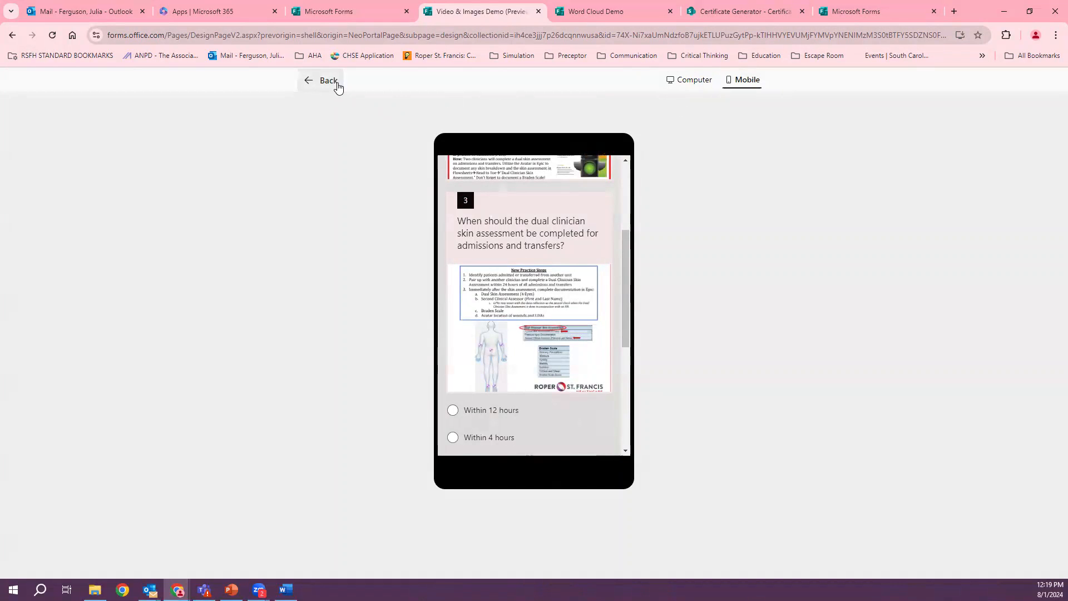
- Switch the preview to the computer layout, examine the skin assessment section through its answer options, and return to the form editor
{"action": "left_click", "coordinate": [688, 81]}
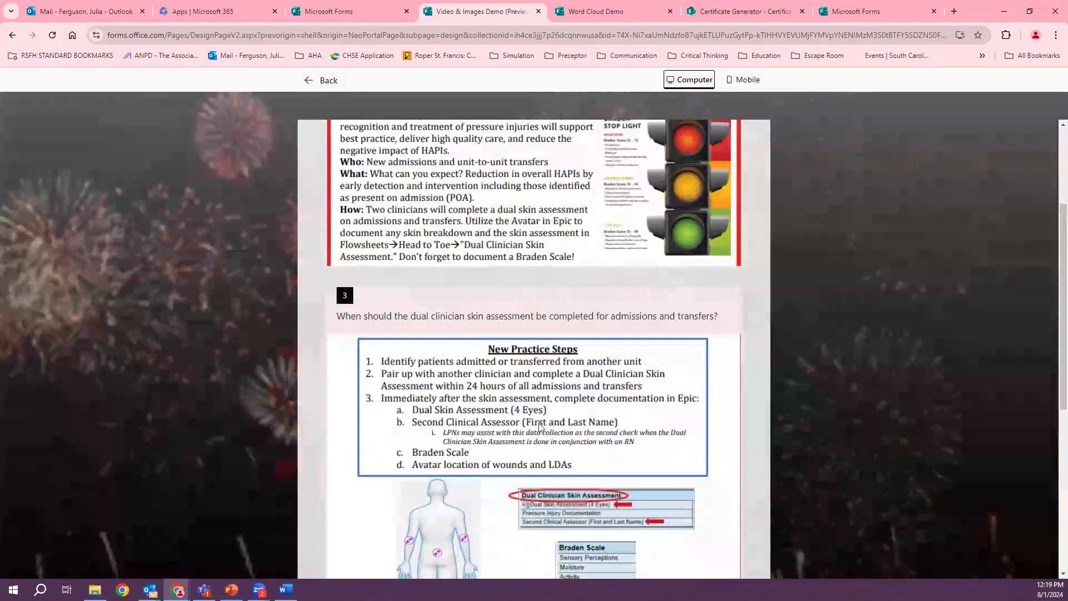
{"action": "scroll", "coordinate": [541, 425], "scroll_direction": "up", "scroll_amount": 3}
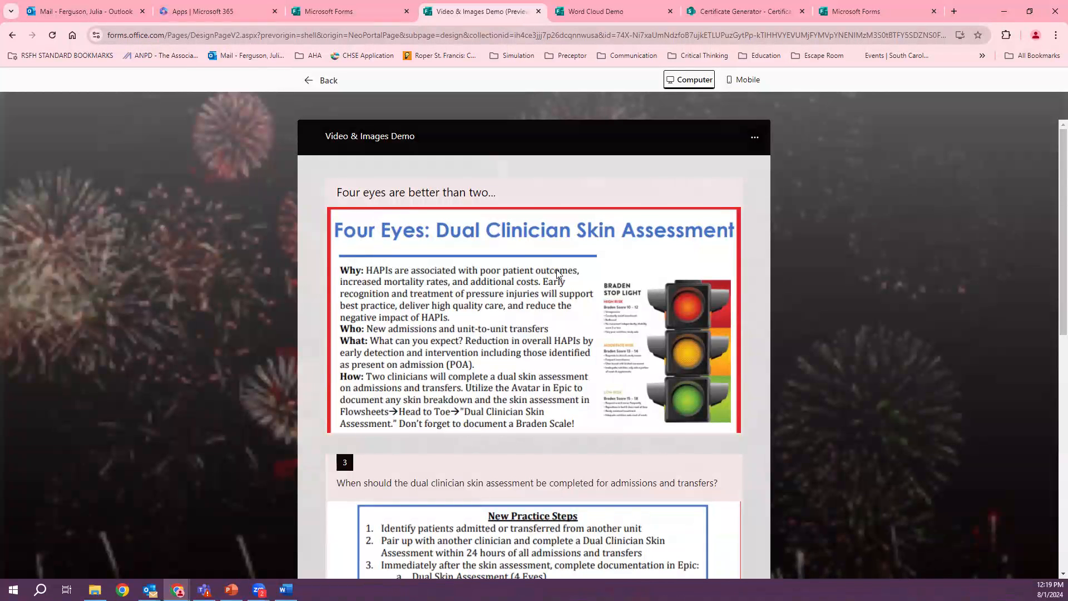
{"action": "scroll", "coordinate": [546, 434], "scroll_direction": "down", "scroll_amount": 3}
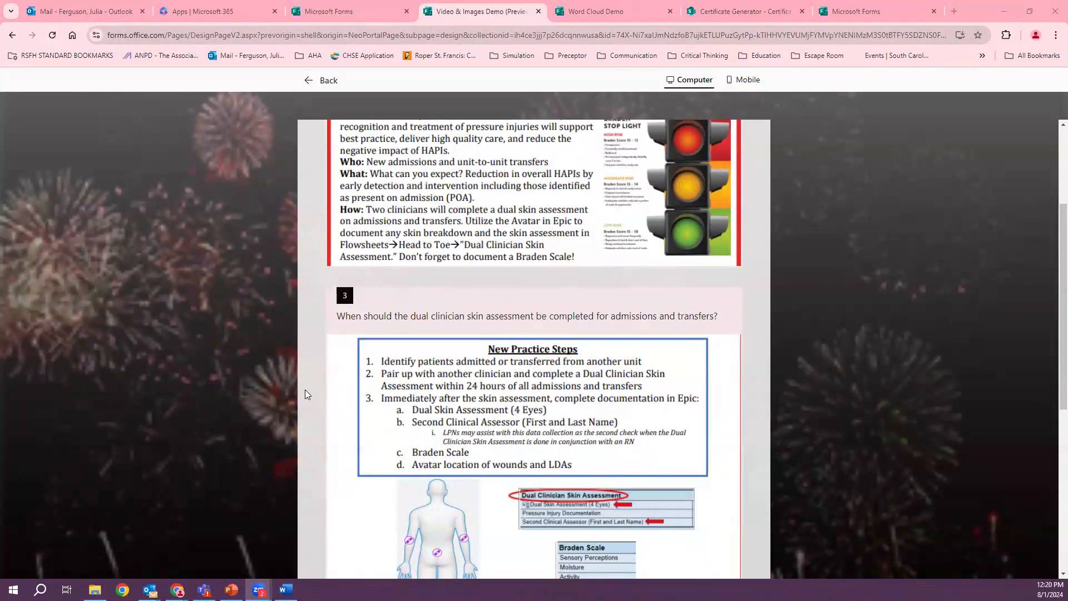
{"action": "scroll", "coordinate": [305, 394], "scroll_direction": "down", "scroll_amount": 2}
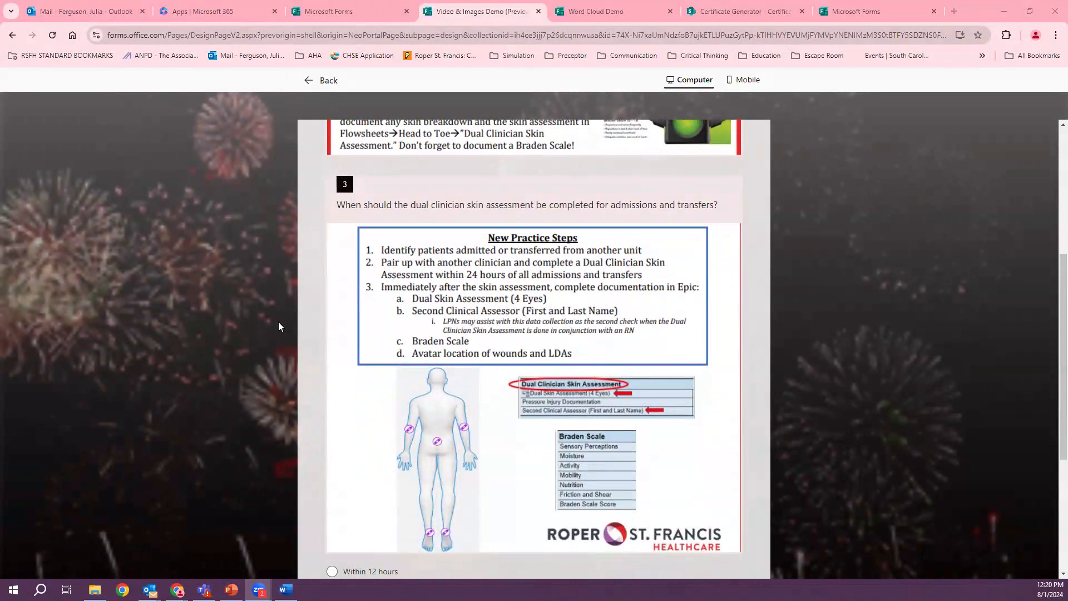
{"action": "scroll", "coordinate": [498, 323], "scroll_direction": "down", "scroll_amount": 3}
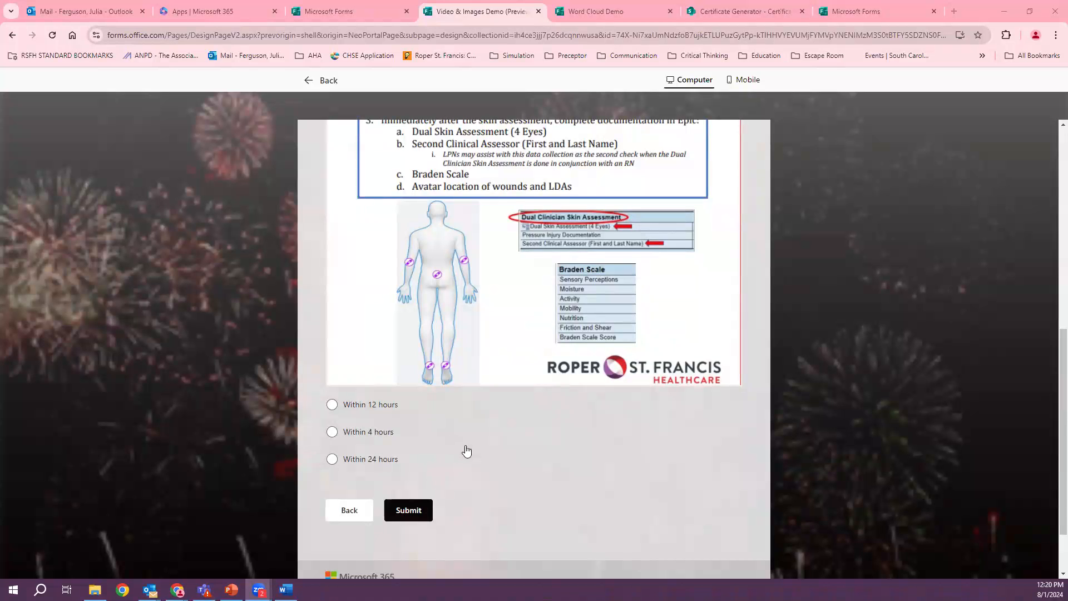
{"action": "scroll", "coordinate": [468, 452], "scroll_direction": "down", "scroll_amount": 2}
{"action": "scroll", "coordinate": [468, 454], "scroll_direction": "up", "scroll_amount": 9}
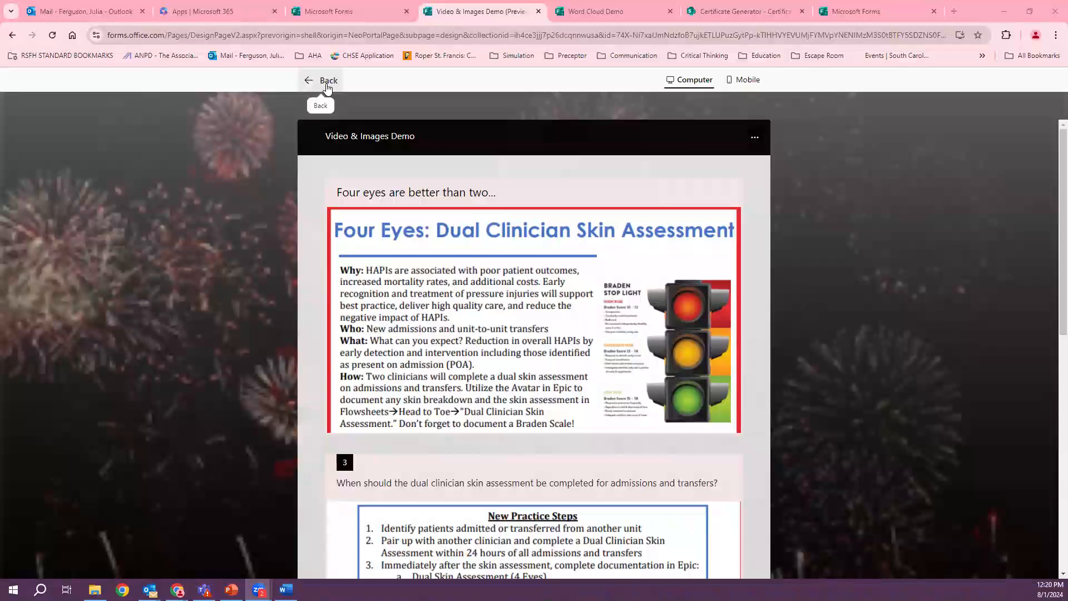
{"action": "left_click", "coordinate": [327, 84]}
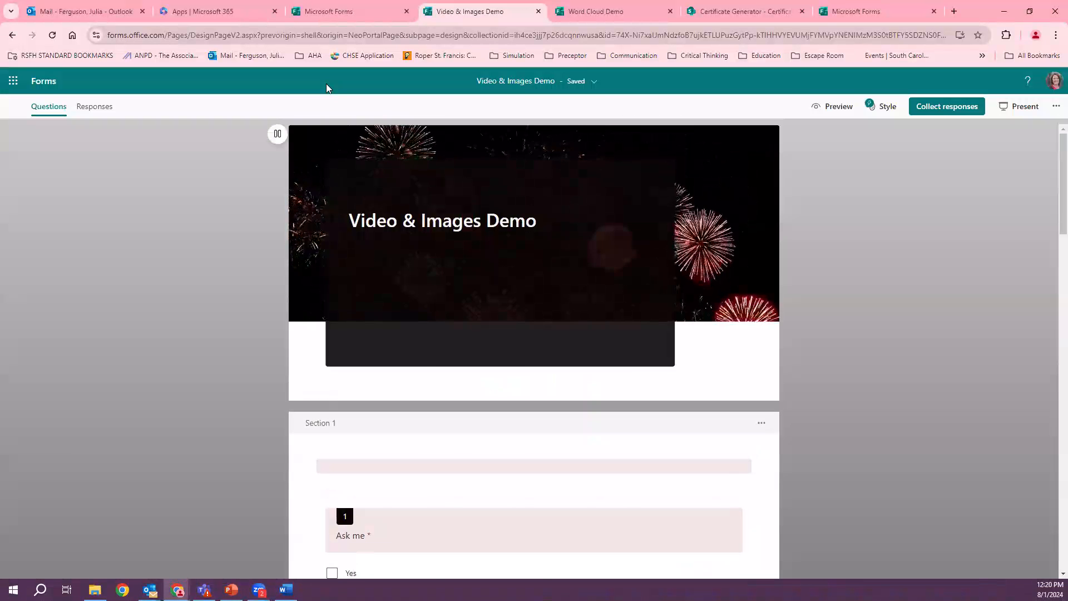
- Reopen the "Ask me" question for editing and start inserting an image as its media
{"action": "scroll", "coordinate": [532, 265], "scroll_direction": "down", "scroll_amount": 3}
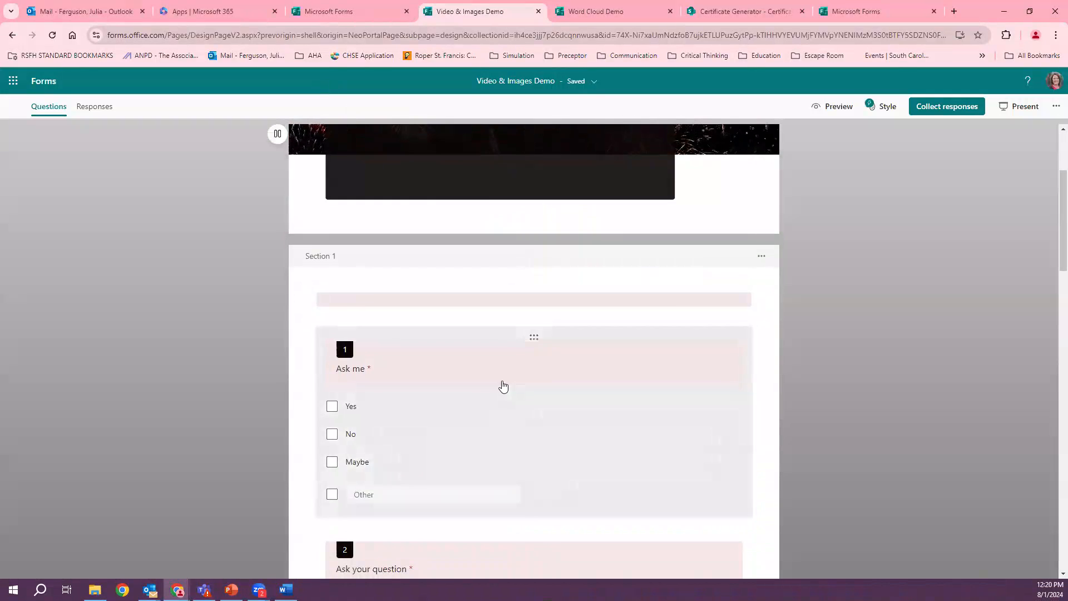
{"action": "scroll", "coordinate": [484, 360], "scroll_direction": "down", "scroll_amount": 2}
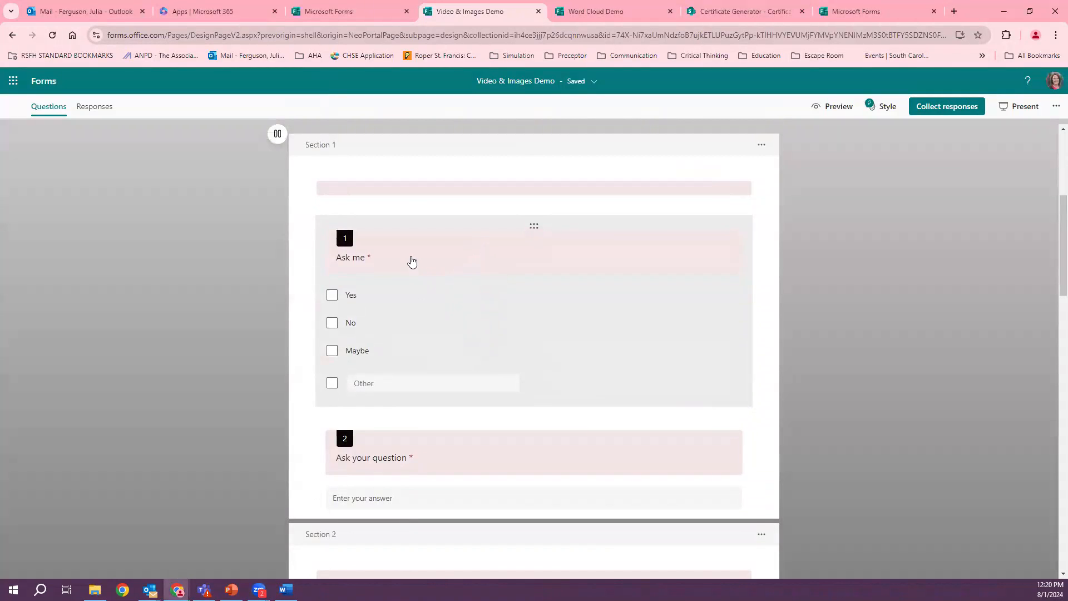
{"action": "left_click", "coordinate": [414, 264]}
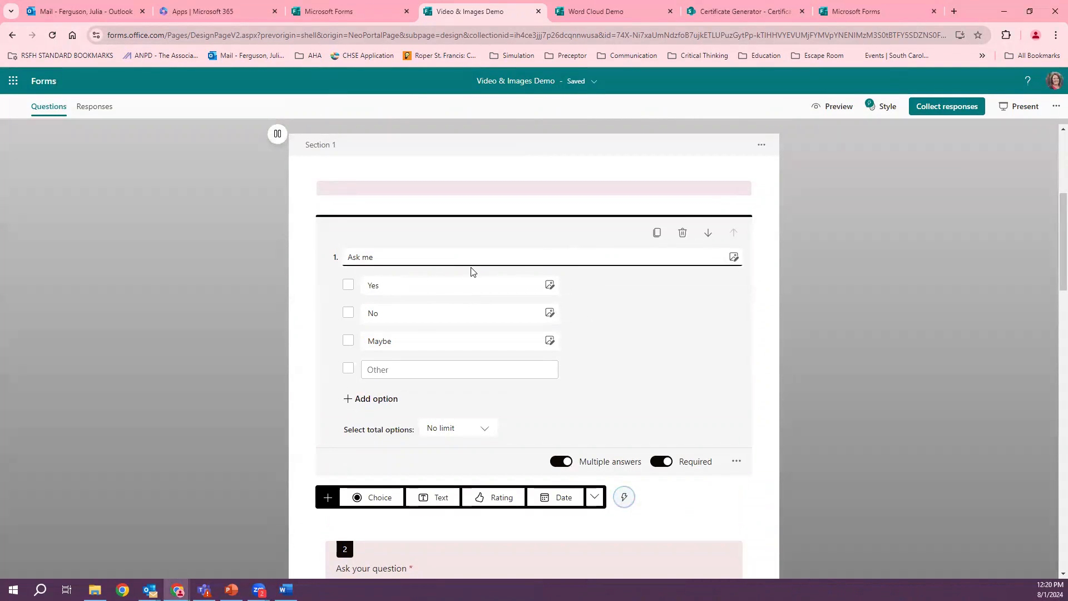
{"action": "left_click", "coordinate": [261, 301]}
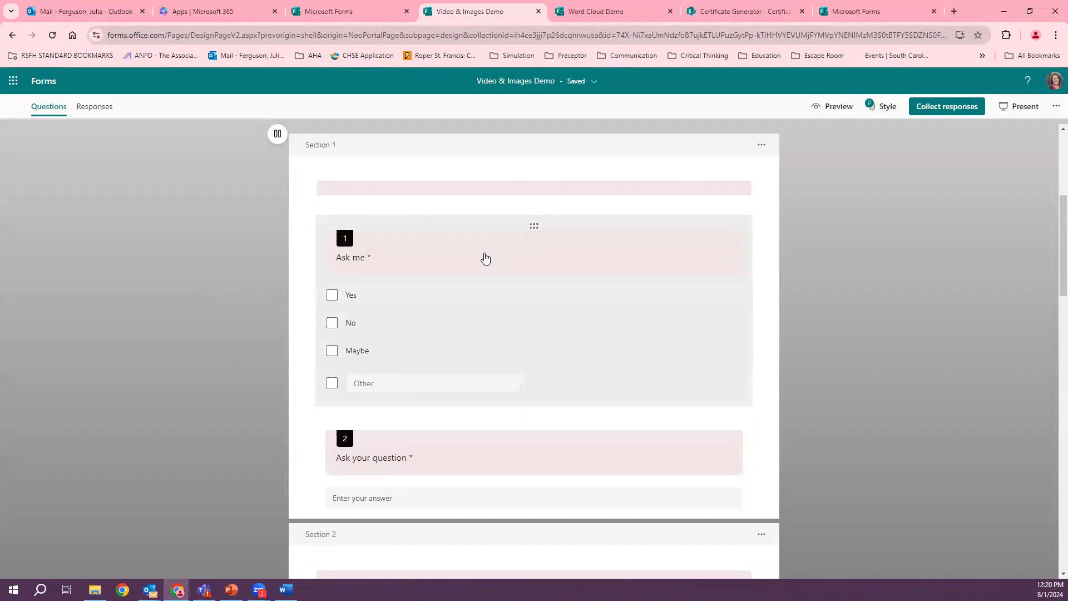
{"action": "left_click", "coordinate": [485, 258]}
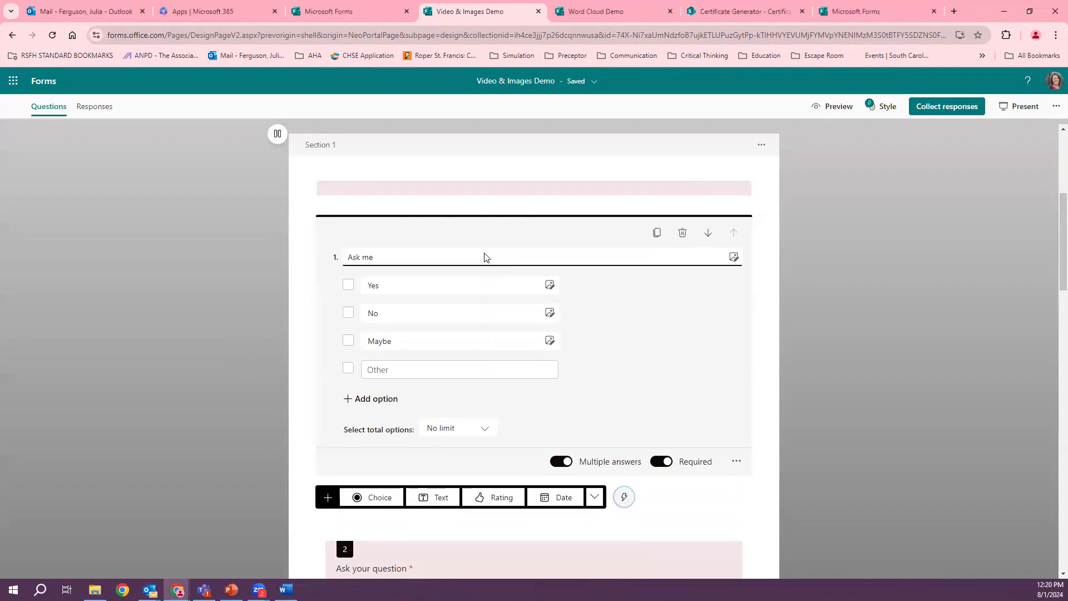
{"action": "left_click", "coordinate": [734, 259]}
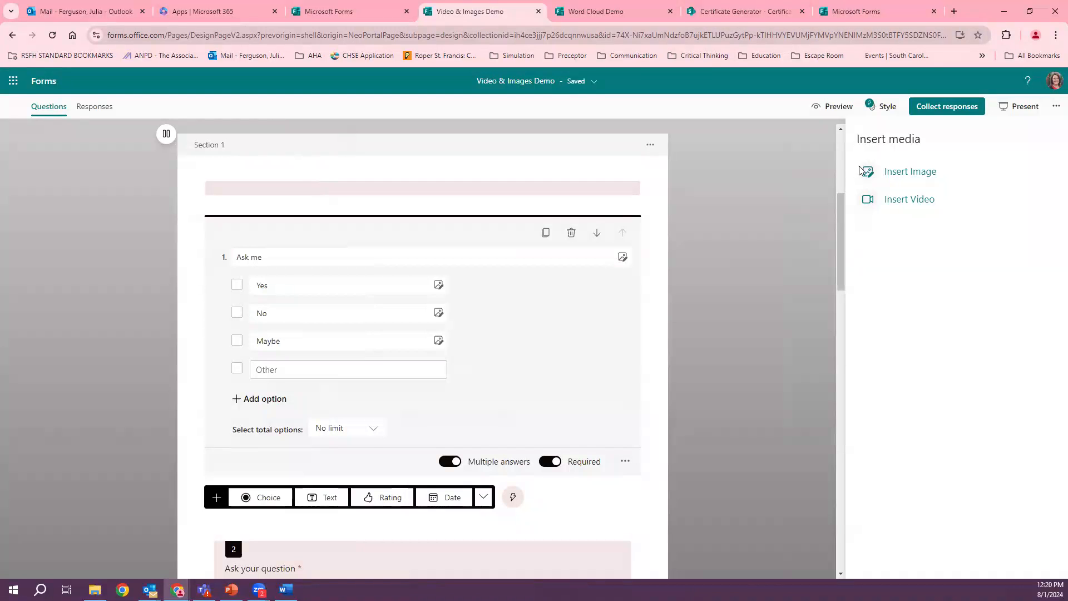
{"action": "left_click", "coordinate": [910, 172]}
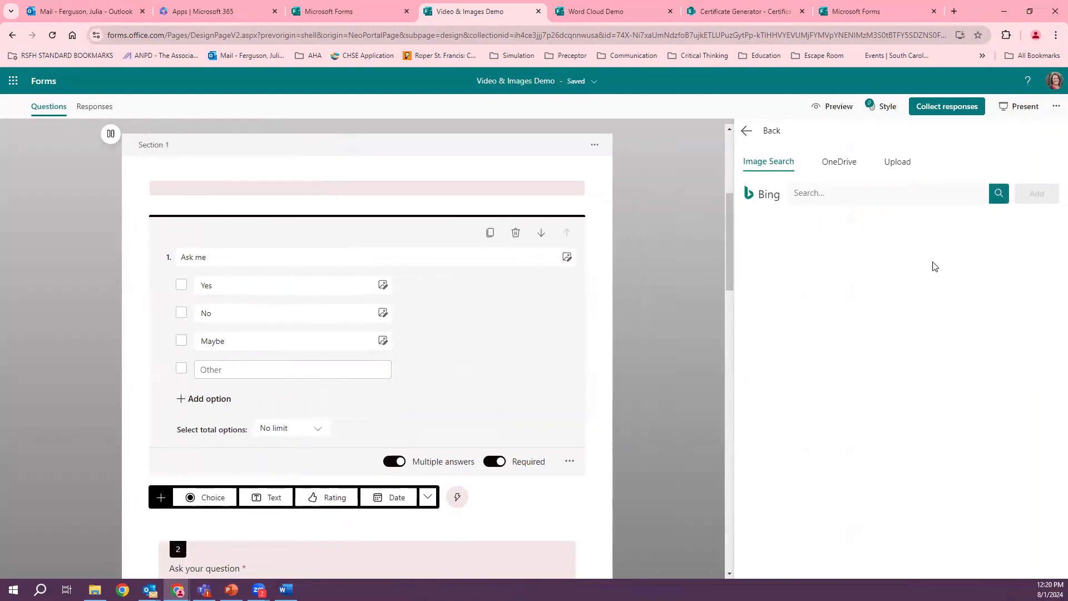
- Check the OneDrive image source, and upload the oxygen mask picture from the Pictures folder to the "Ask me" question
{"action": "left_click", "coordinate": [954, 193]}
{"action": "left_click", "coordinate": [841, 166]}
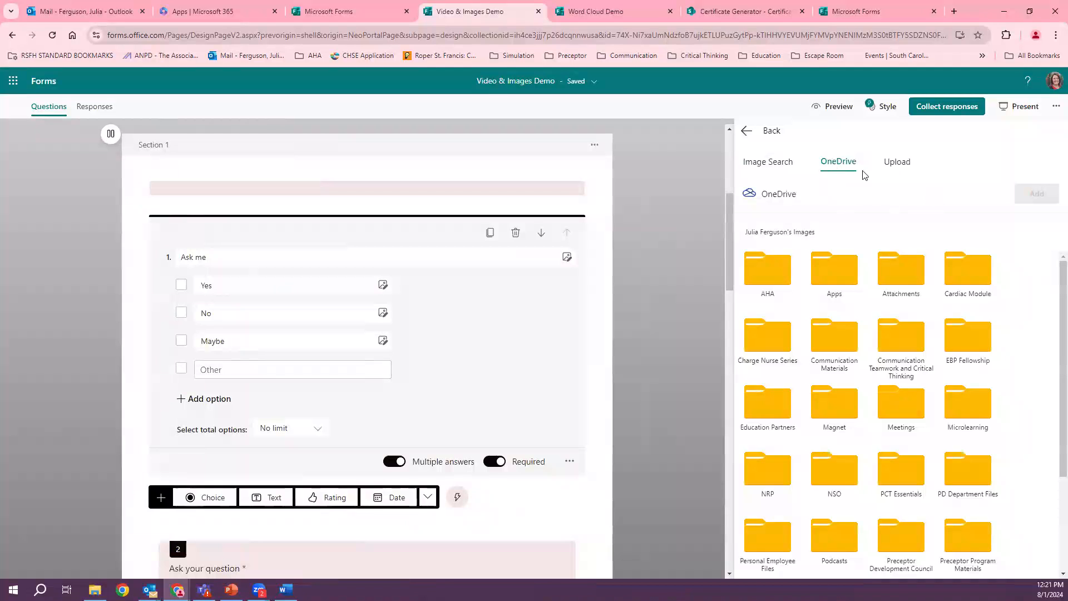
{"action": "left_click", "coordinate": [902, 163]}
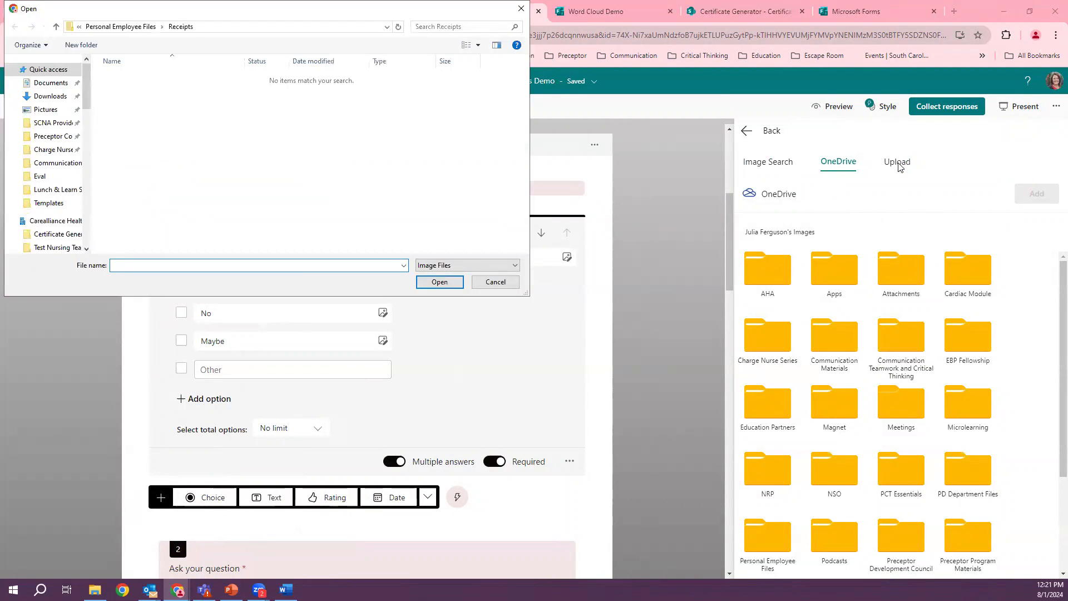
{"action": "left_click", "coordinate": [45, 109]}
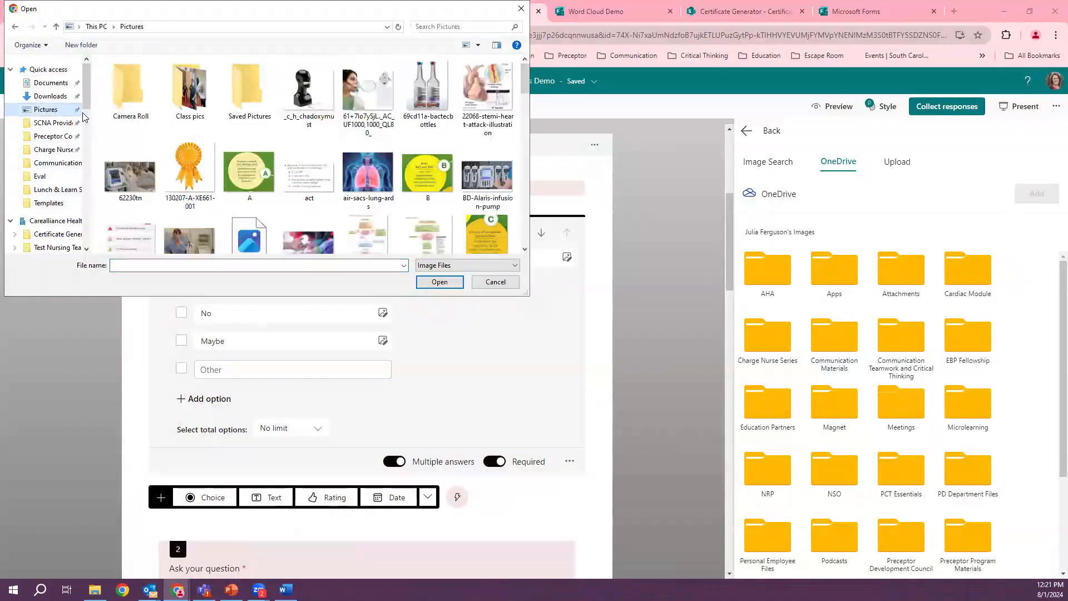
{"action": "left_click", "coordinate": [364, 100]}
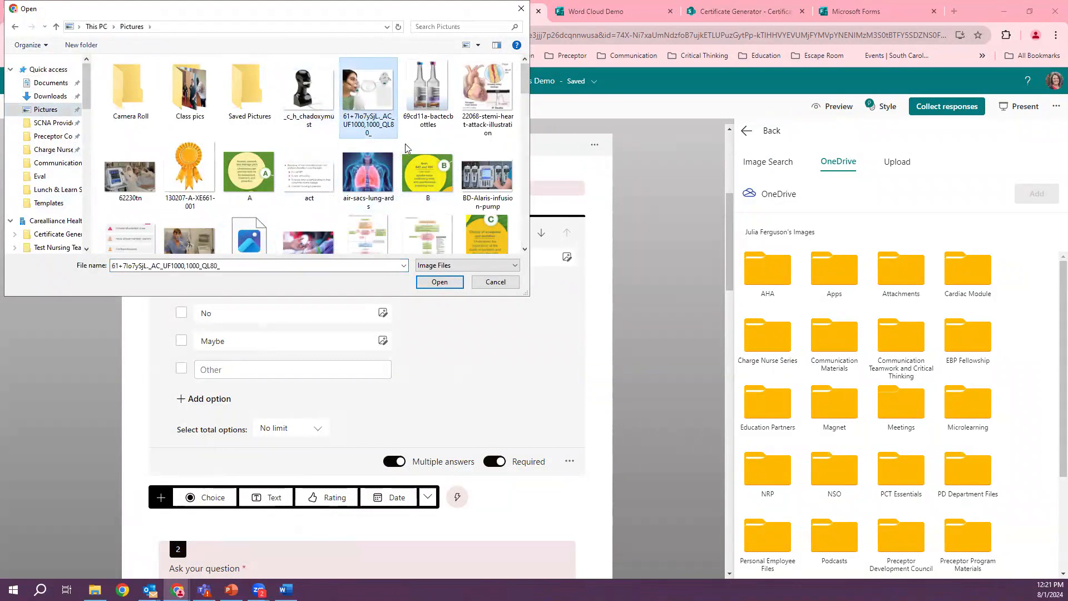
{"action": "left_click", "coordinate": [439, 282]}
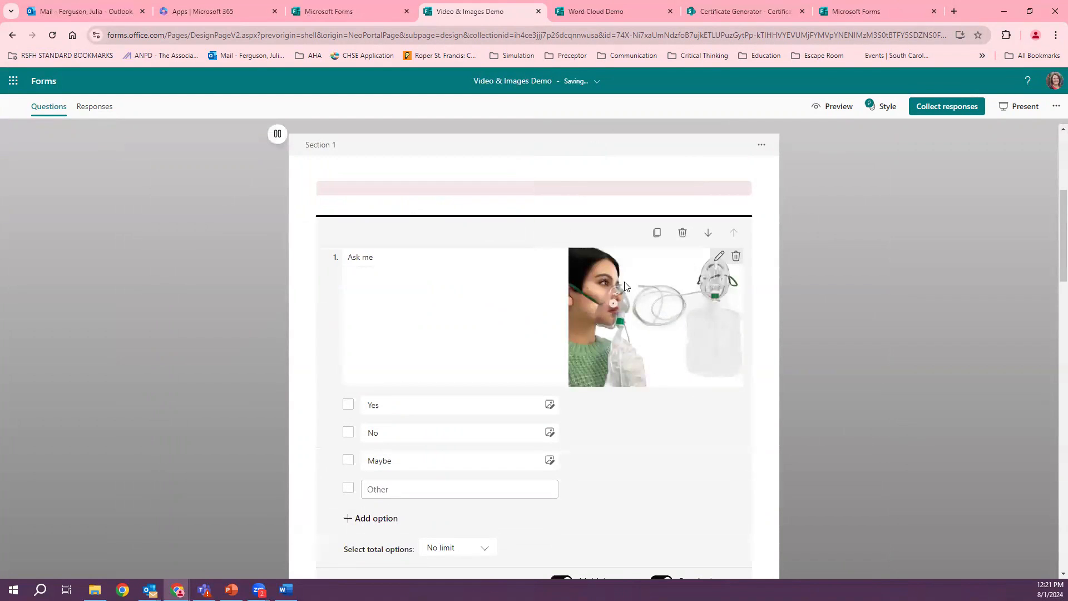
- Enlarge the image on the "Ask me" question to full question width, and delete it from the question
{"action": "left_click", "coordinate": [719, 258]}
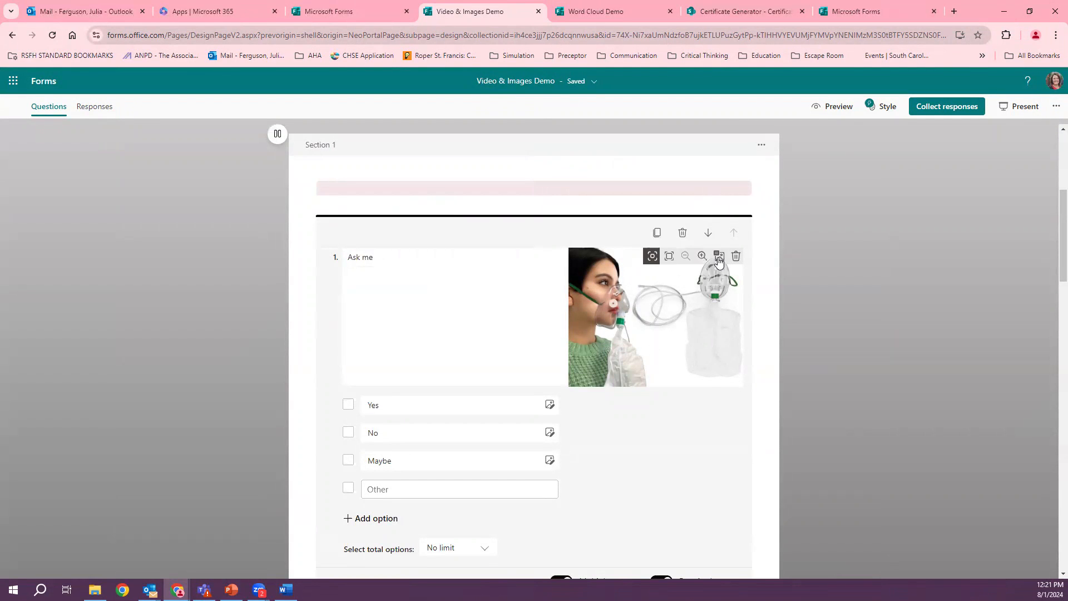
{"action": "left_click", "coordinate": [669, 257]}
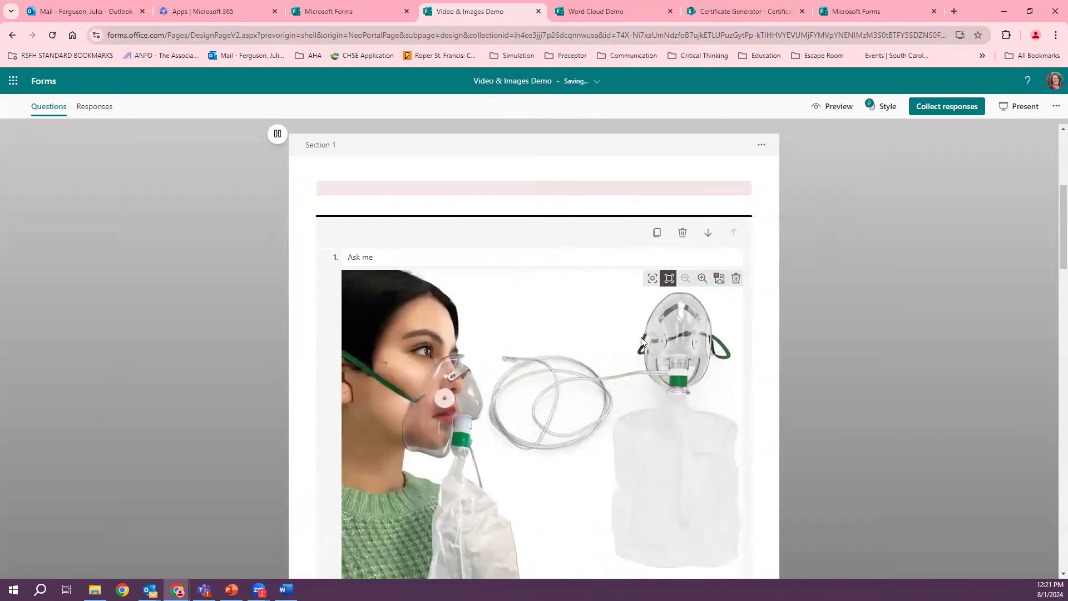
{"action": "scroll", "coordinate": [855, 353], "scroll_direction": "down", "scroll_amount": 1}
{"action": "scroll", "coordinate": [855, 354], "scroll_direction": "down", "scroll_amount": 1}
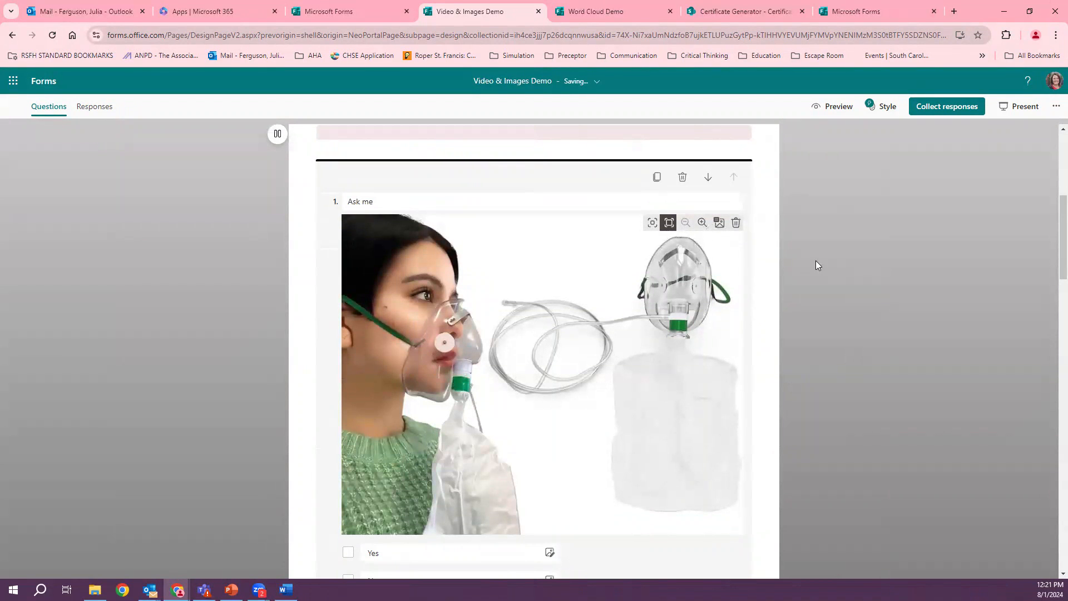
{"action": "left_click", "coordinate": [736, 223]}
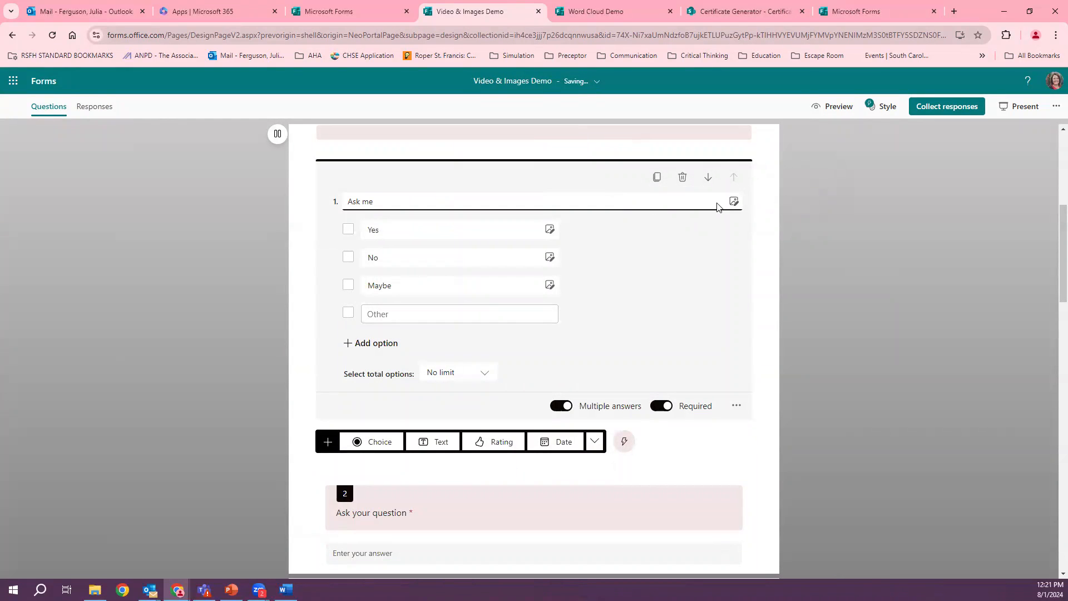
{"action": "left_click", "coordinate": [734, 203]}
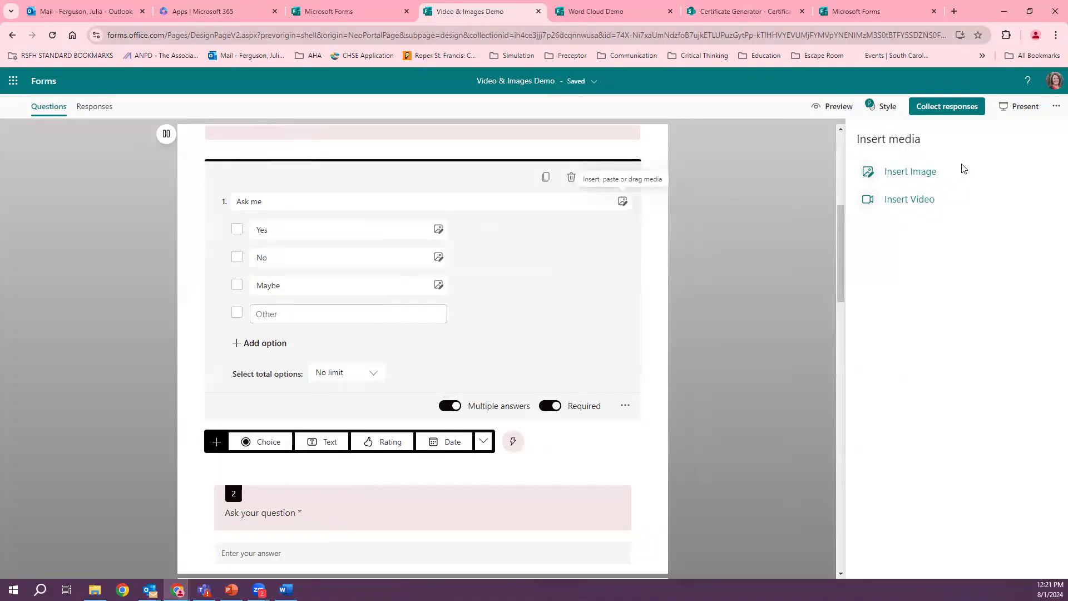
{"action": "left_click", "coordinate": [900, 200]}
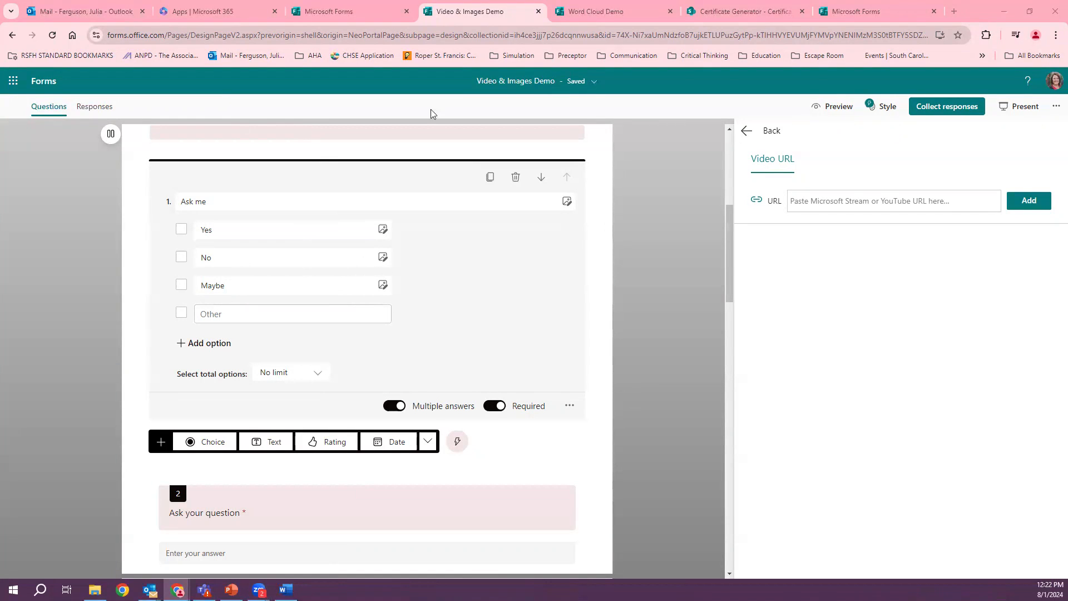
{"action": "left_click", "coordinate": [855, 196]}
{"action": "type", "text": "https://www.youtube.com/shorts/0msdJwazS_w"}
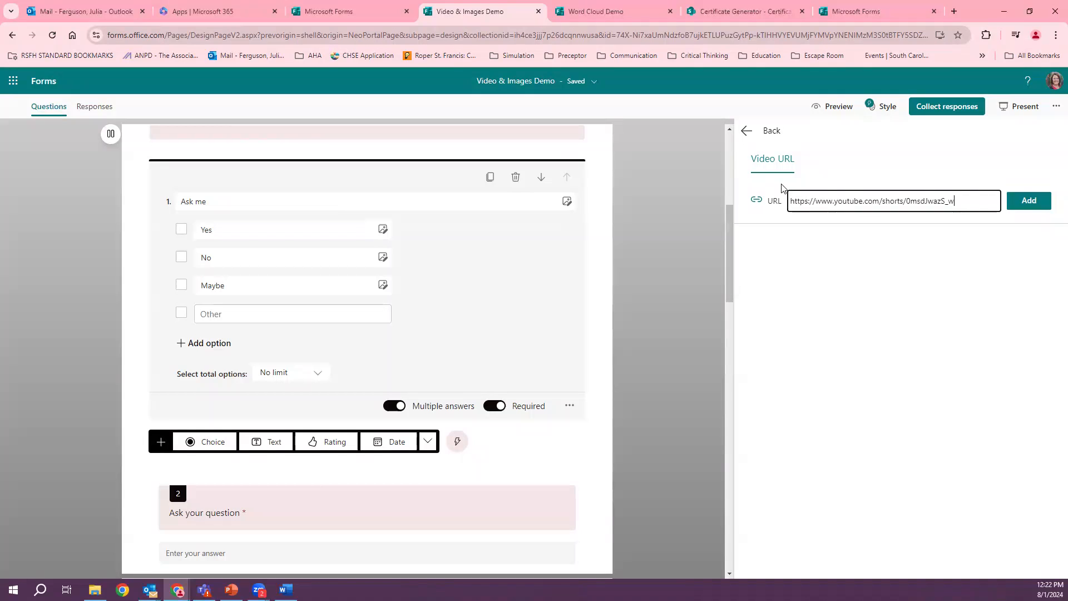
{"action": "left_click", "coordinate": [1035, 200]}
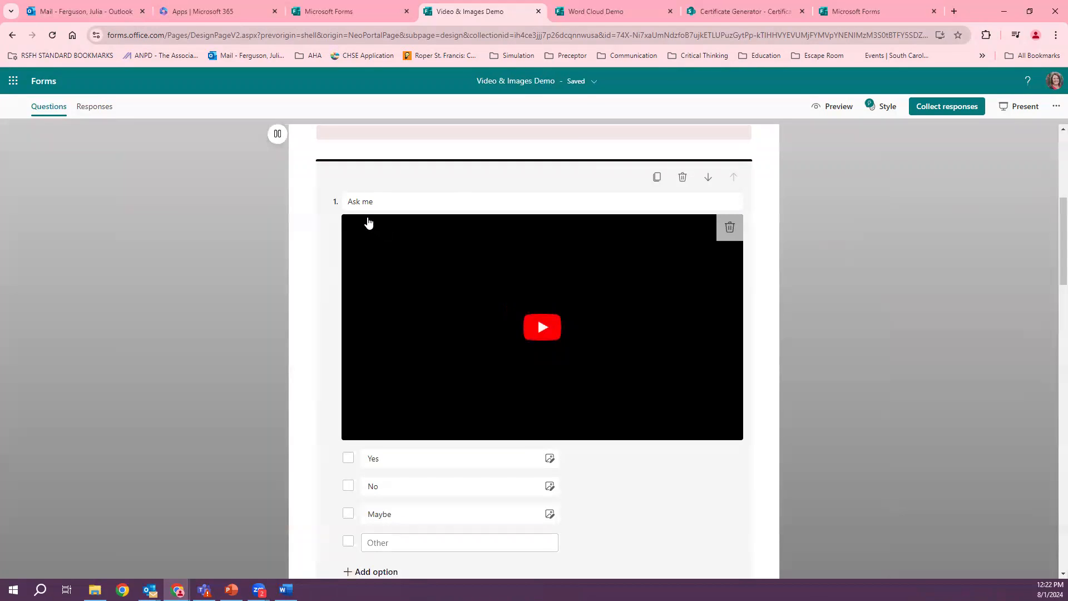
- Examine the "Ask me" question with its video, the National Nurses Week video section and the skin assessment section
{"action": "scroll", "coordinate": [613, 334], "scroll_direction": "down", "scroll_amount": 3}
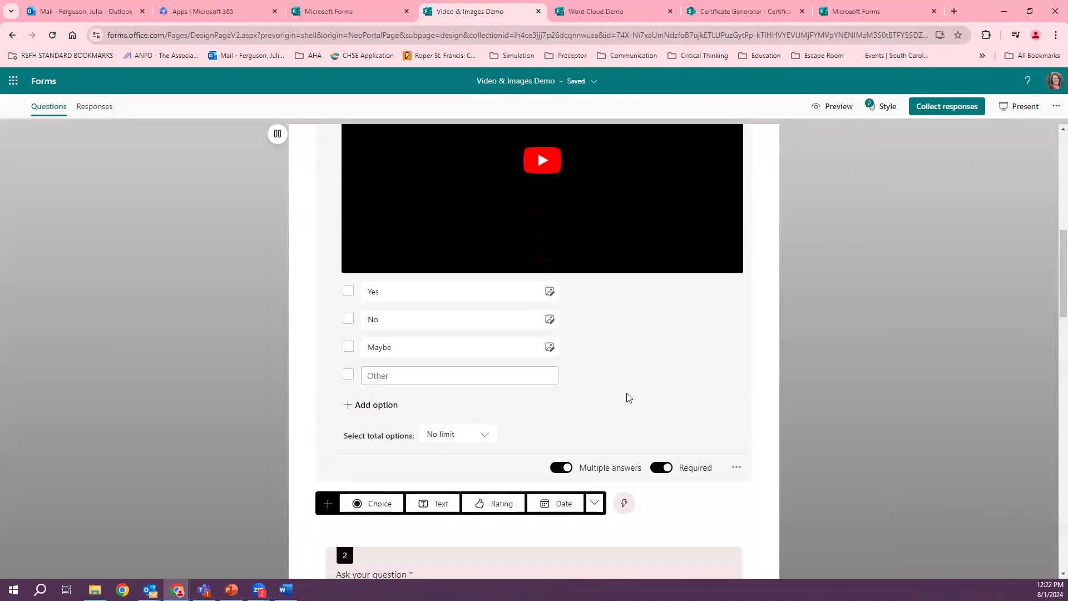
{"action": "scroll", "coordinate": [635, 401], "scroll_direction": "up", "scroll_amount": 4}
{"action": "triple_click", "coordinate": [389, 252]}
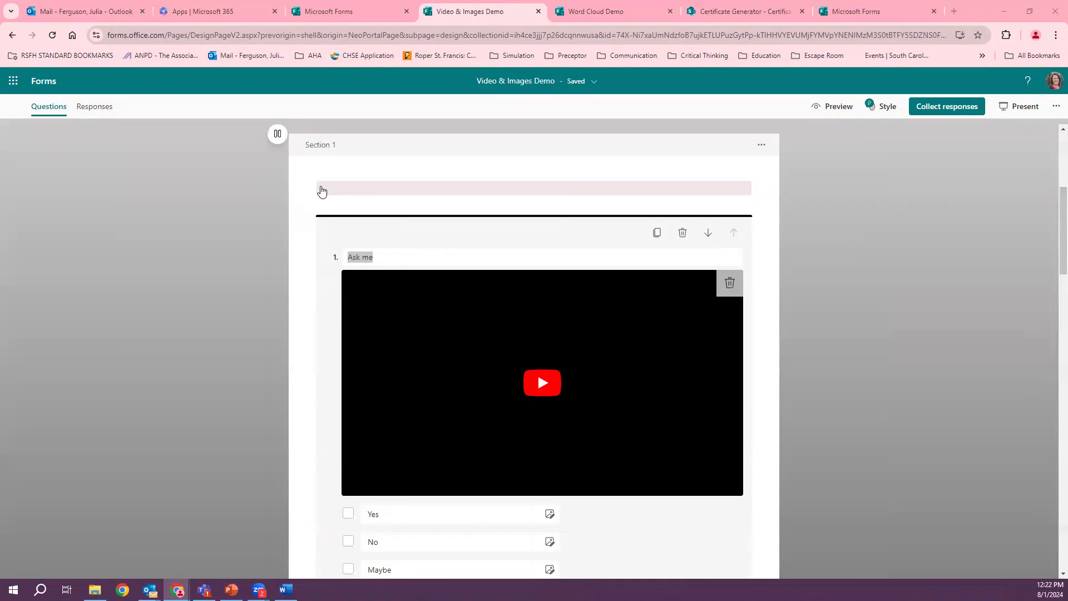
{"action": "scroll", "coordinate": [565, 381], "scroll_direction": "up", "scroll_amount": 2}
{"action": "scroll", "coordinate": [614, 396], "scroll_direction": "down", "scroll_amount": 10}
{"action": "scroll", "coordinate": [611, 399], "scroll_direction": "down", "scroll_amount": 3}
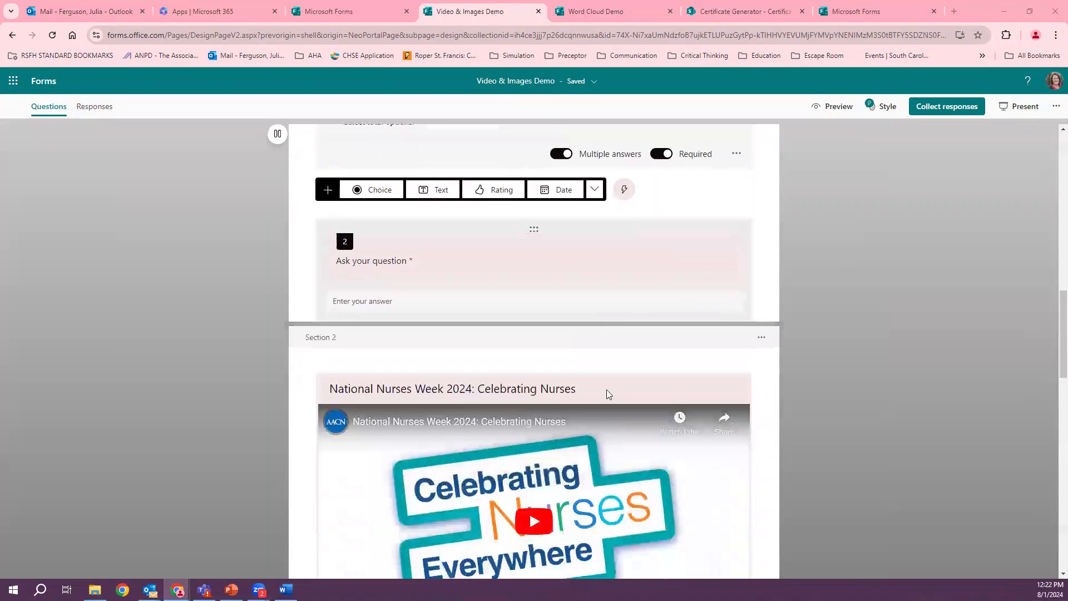
{"action": "scroll", "coordinate": [597, 410], "scroll_direction": "down", "scroll_amount": 2}
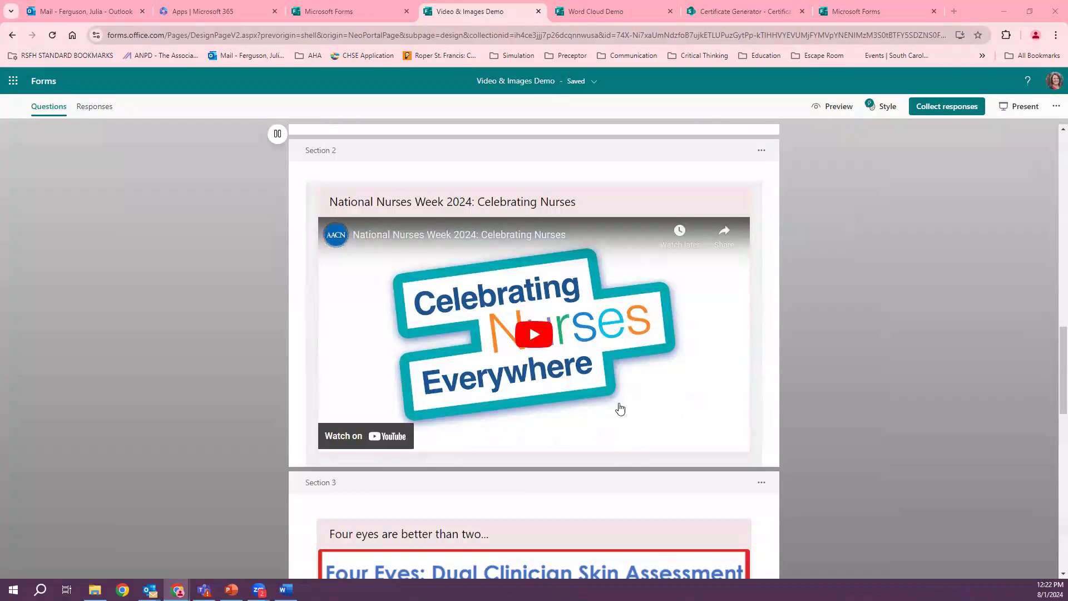
{"action": "scroll", "coordinate": [282, 236], "scroll_direction": "down", "scroll_amount": 1}
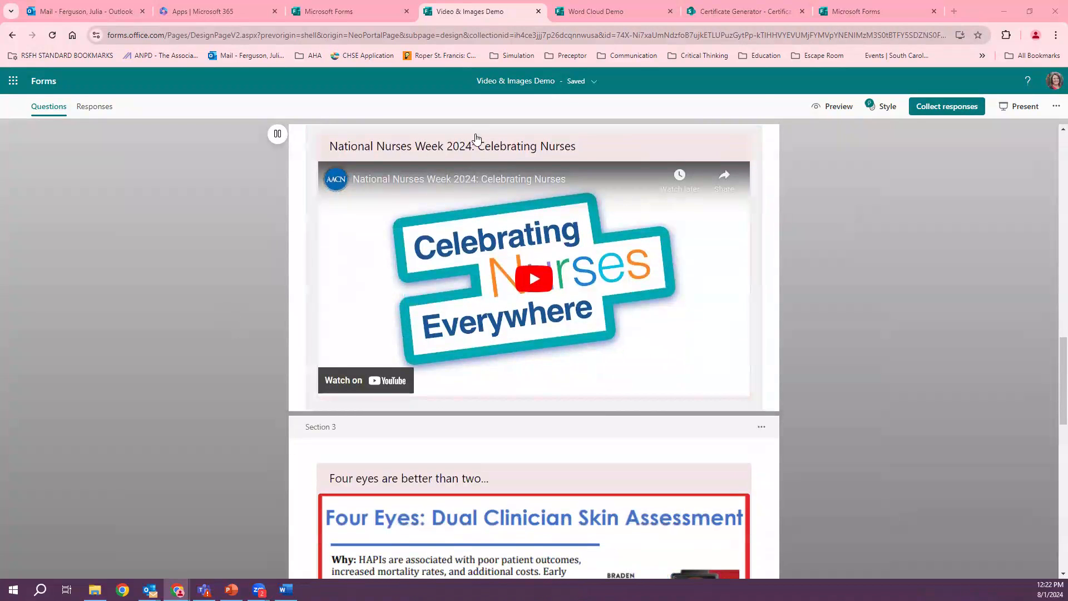
{"action": "left_click", "coordinate": [640, 146]}
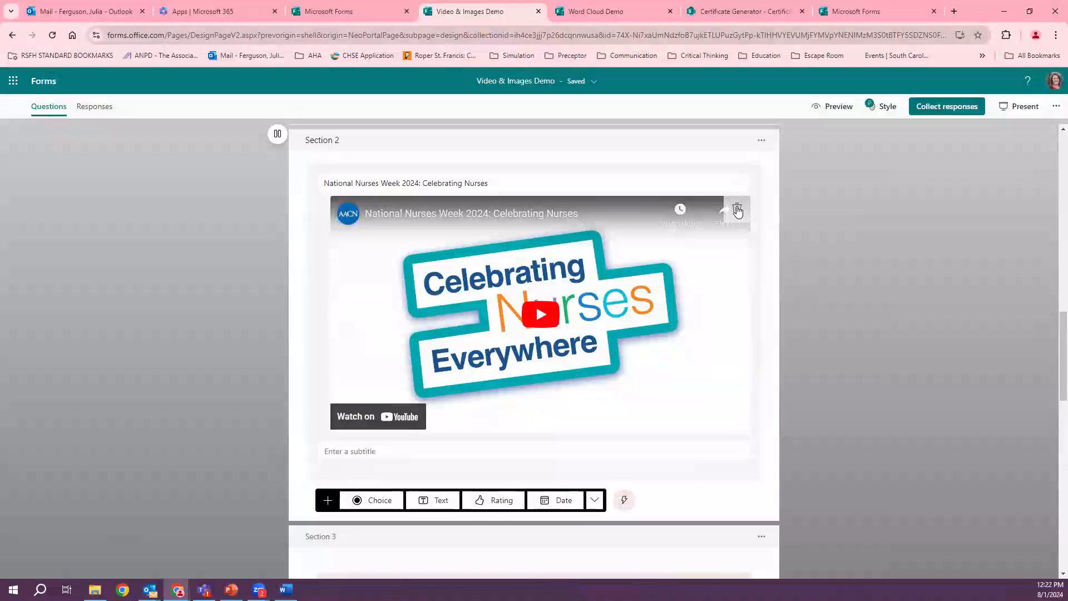
{"action": "left_click", "coordinate": [189, 391]}
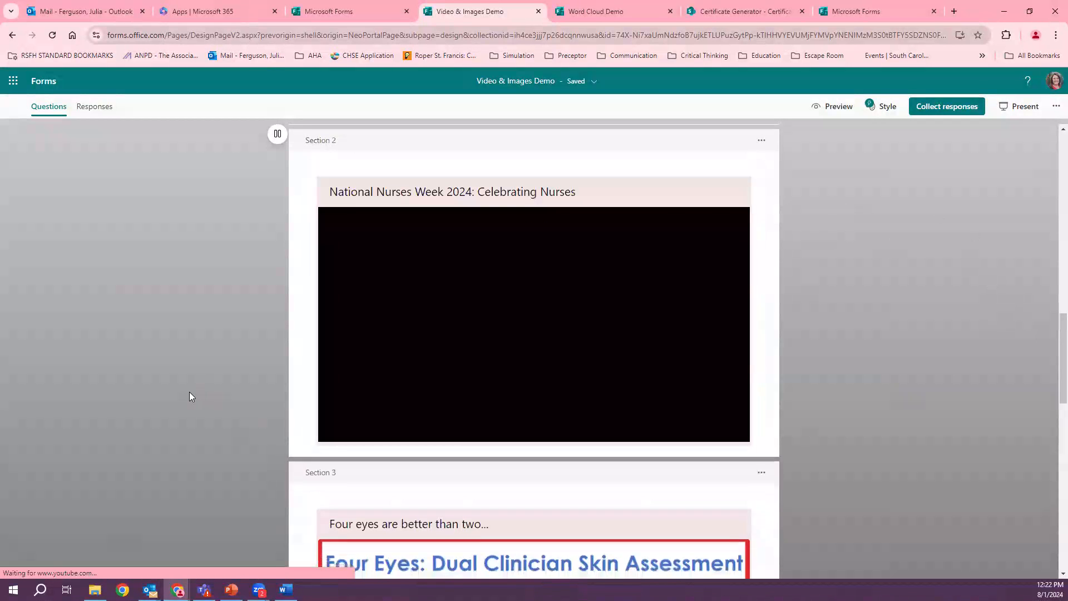
{"action": "scroll", "coordinate": [678, 495], "scroll_direction": "down", "scroll_amount": 5}
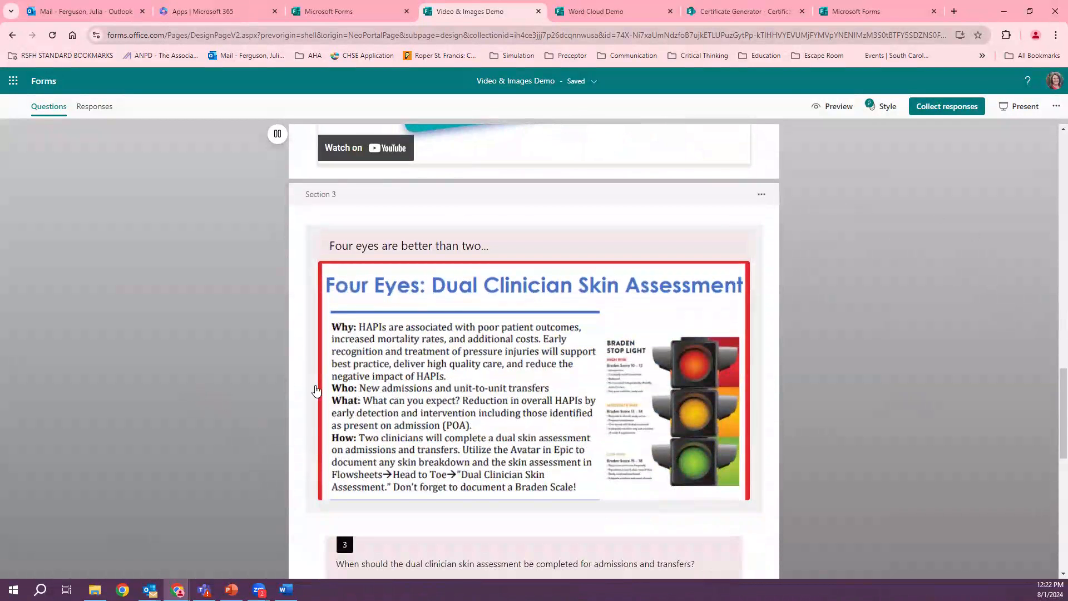
{"action": "scroll", "coordinate": [333, 413], "scroll_direction": "up", "scroll_amount": 3}
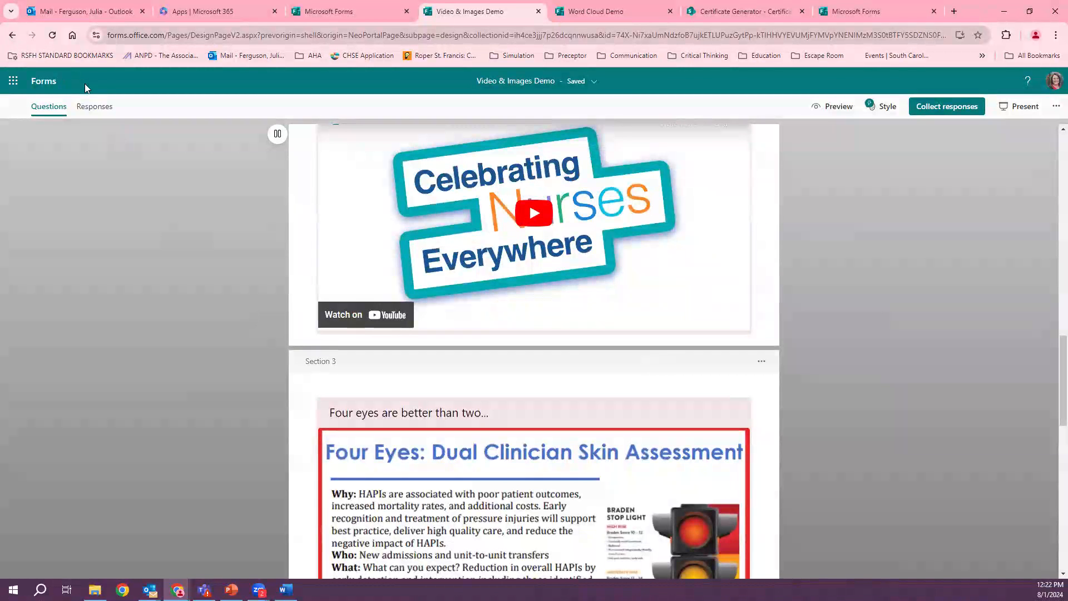
- Return to the forms overview, list the recent forms and open "Intraabdominal Pressure (IAP) Monitoring"
{"action": "left_click", "coordinate": [343, 11]}
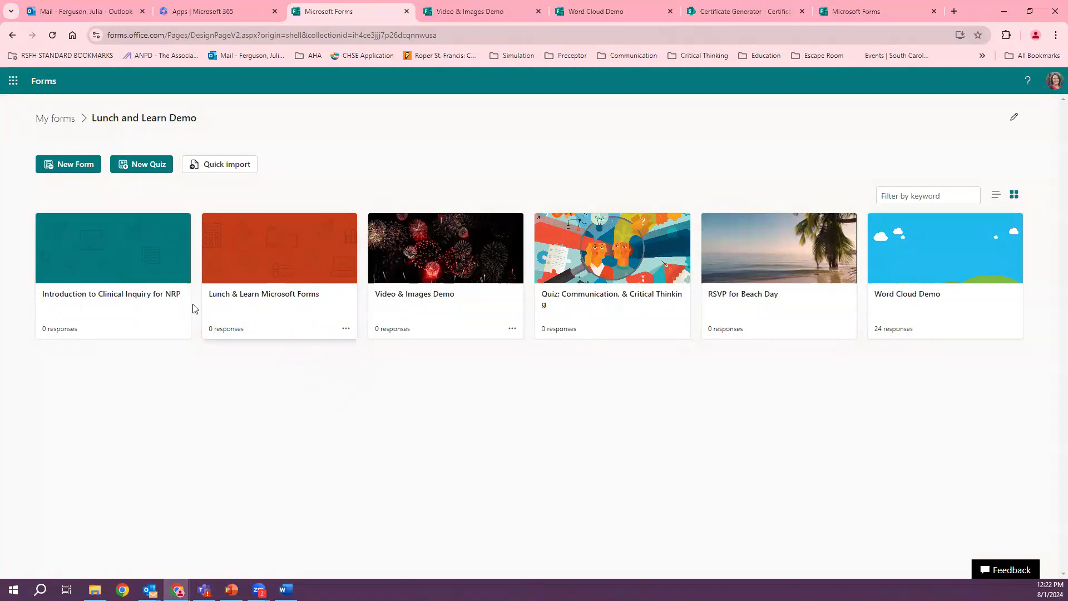
{"action": "left_click", "coordinate": [68, 118]}
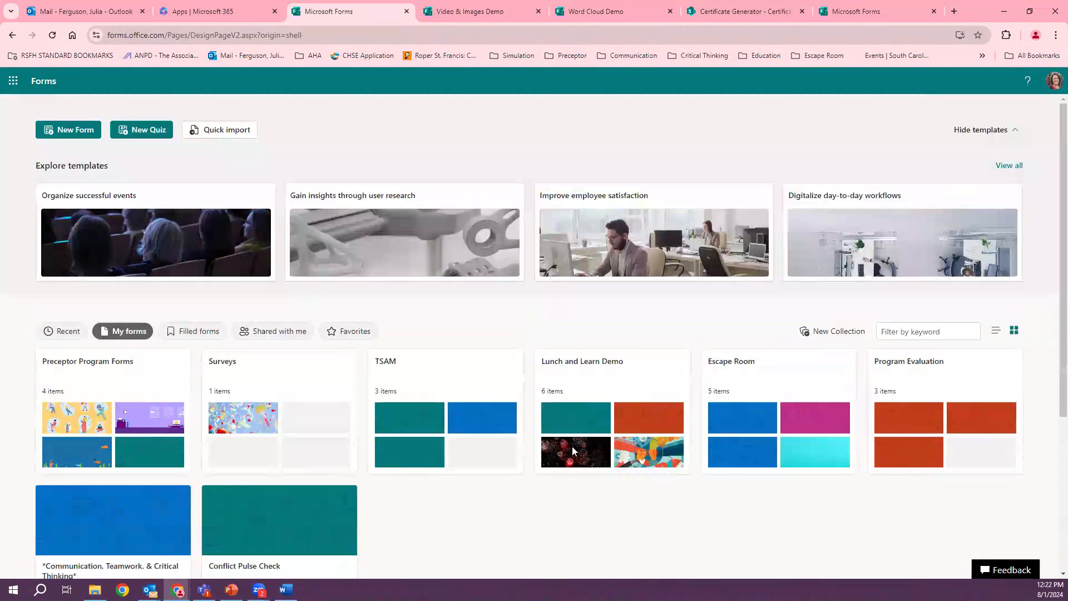
{"action": "left_click", "coordinate": [69, 333]}
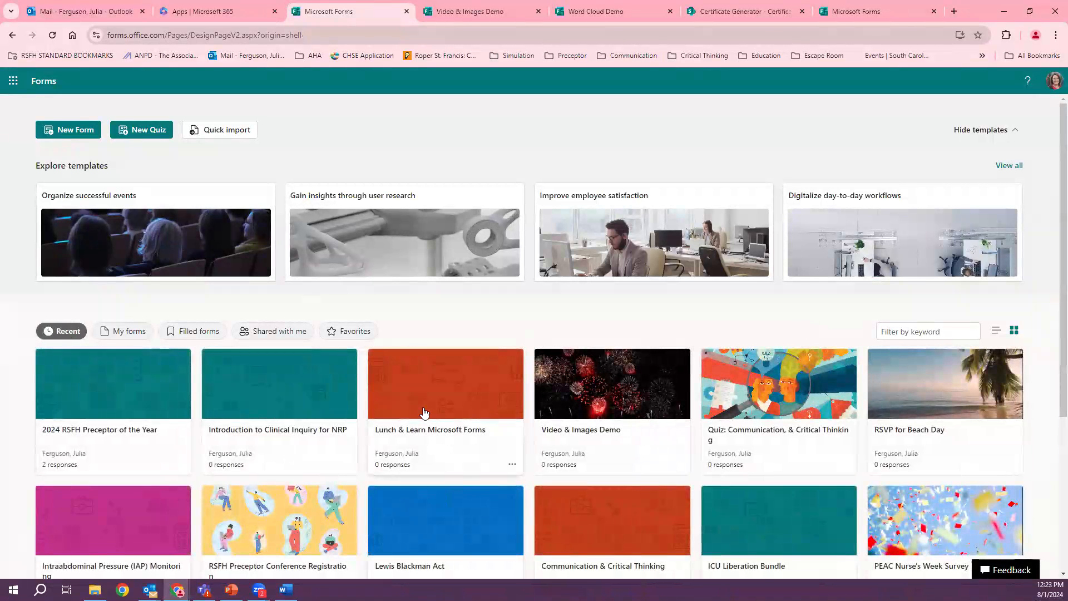
{"action": "scroll", "coordinate": [424, 413], "scroll_direction": "down", "scroll_amount": 1}
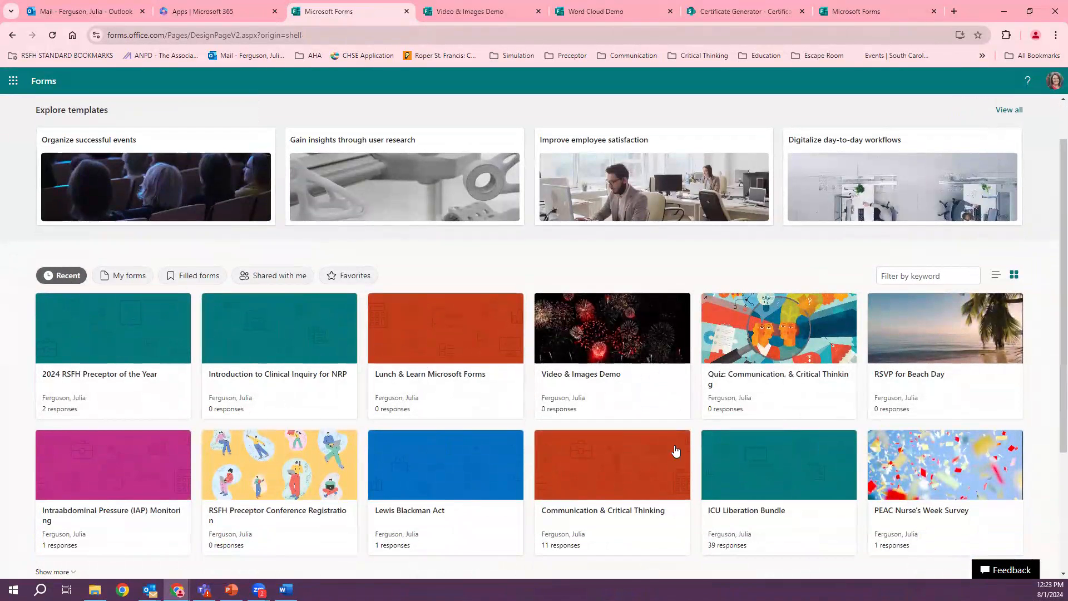
{"action": "scroll", "coordinate": [666, 446], "scroll_direction": "down", "scroll_amount": 1}
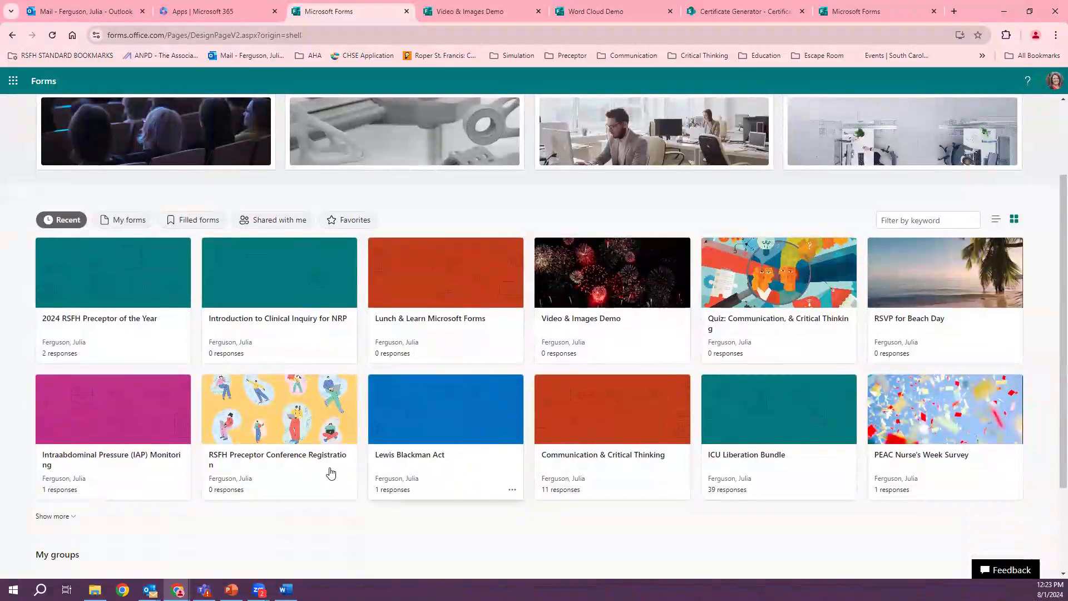
{"action": "left_click", "coordinate": [95, 450]}
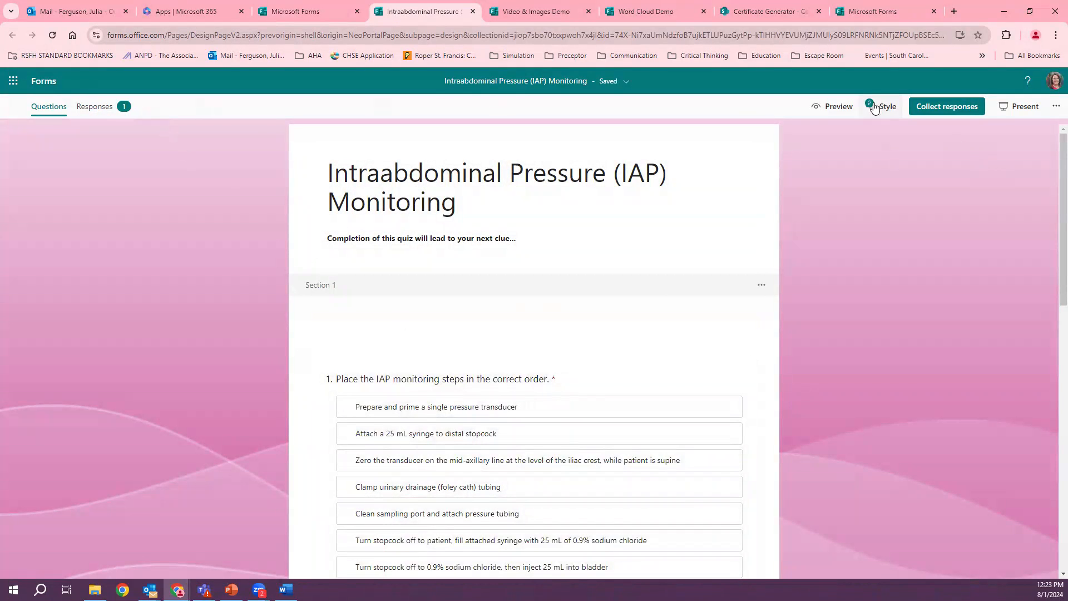
- Preview the quiz and move "Turn stopcock off to 0.9% sodium chloride, then inject 25 mL into bladder" to second place in question 1
{"action": "left_click", "coordinate": [832, 106]}
{"action": "scroll", "coordinate": [714, 301], "scroll_direction": "down", "scroll_amount": 2}
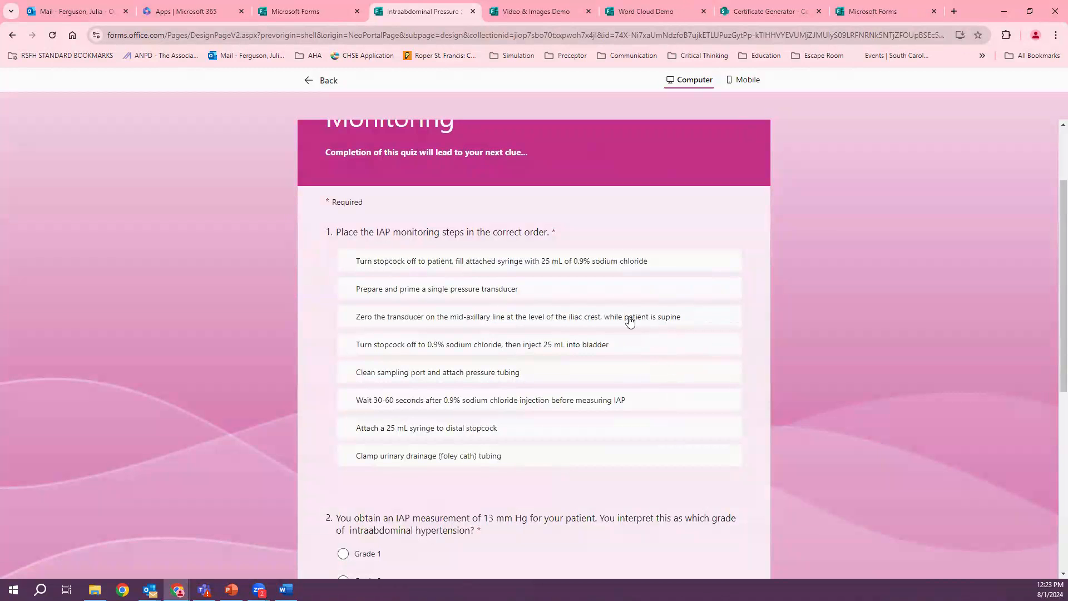
{"action": "left_click_drag", "start_coordinate": [612, 342], "coordinate": [604, 293]}
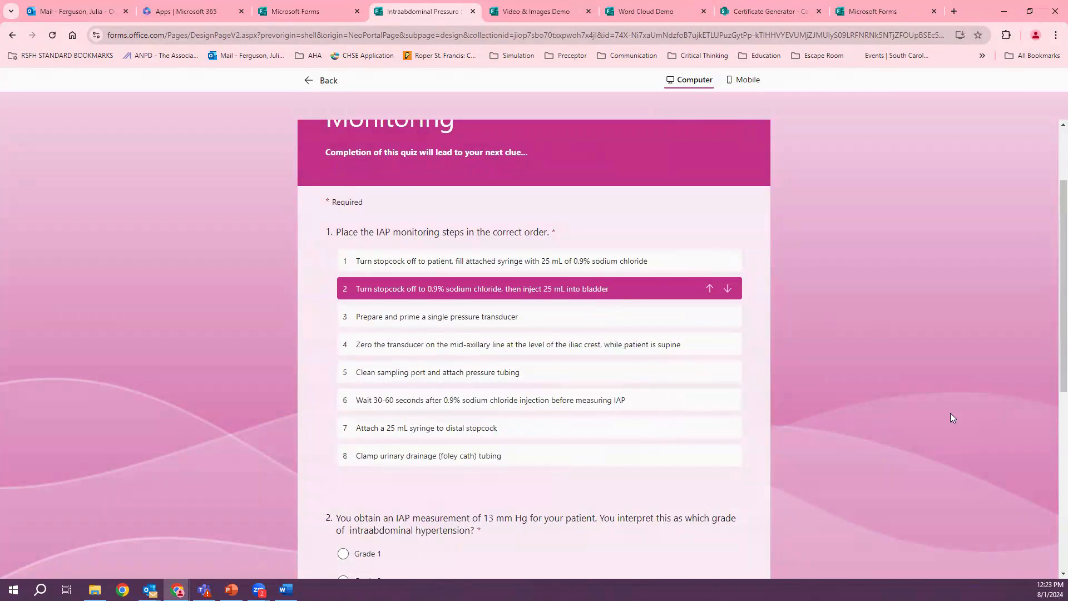
- In the mobile preview, rank the 0.9% sodium chloride bladder injection first and zeroing the transducer second, and return to the computer layout
{"action": "left_click", "coordinate": [743, 80]}
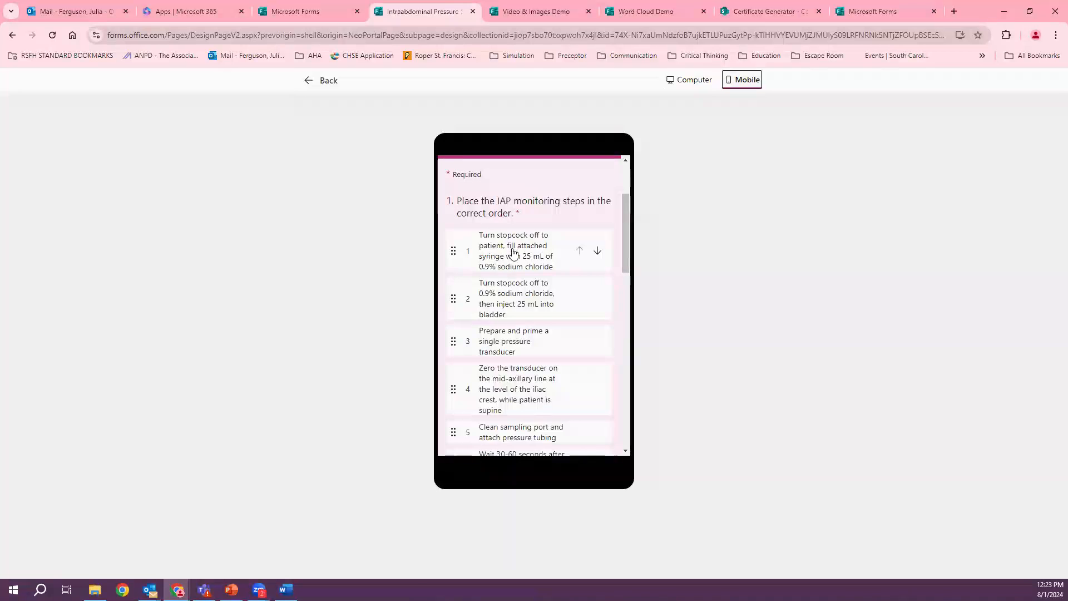
{"action": "scroll", "coordinate": [562, 230], "scroll_direction": "down", "scroll_amount": 1}
{"action": "left_click_drag", "start_coordinate": [525, 249], "coordinate": [514, 201]}
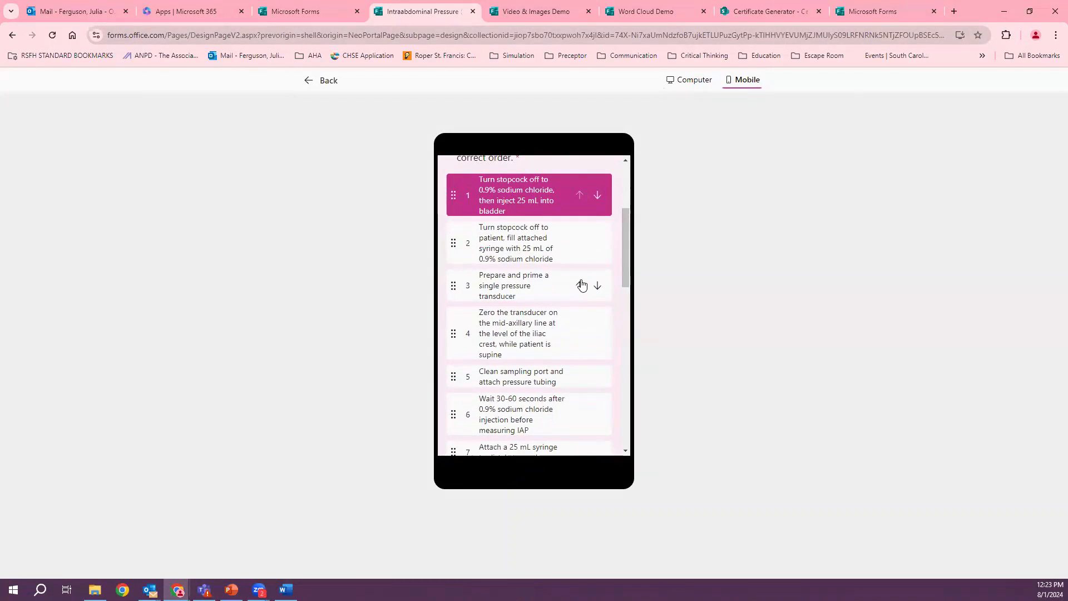
{"action": "left_click", "coordinate": [579, 286]}
{"action": "left_click", "coordinate": [596, 285]}
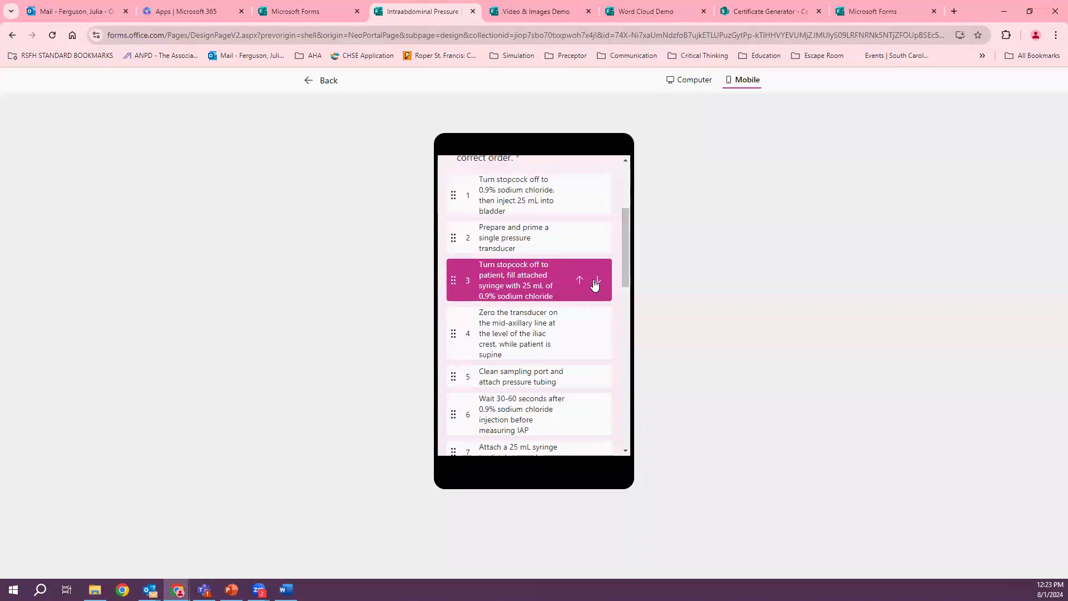
{"action": "left_click", "coordinate": [580, 285]}
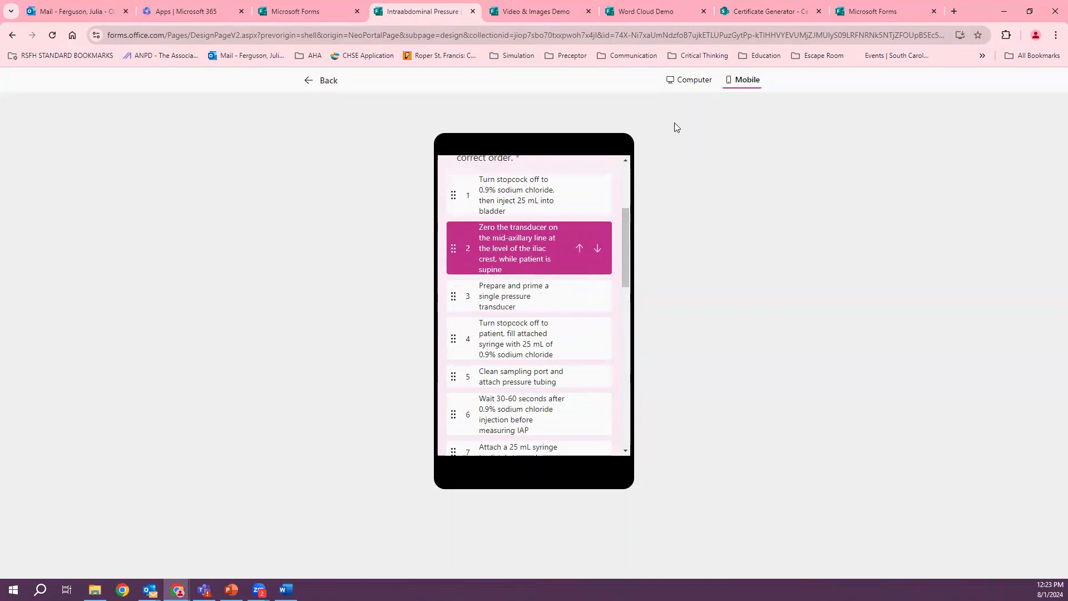
{"action": "left_click", "coordinate": [690, 84]}
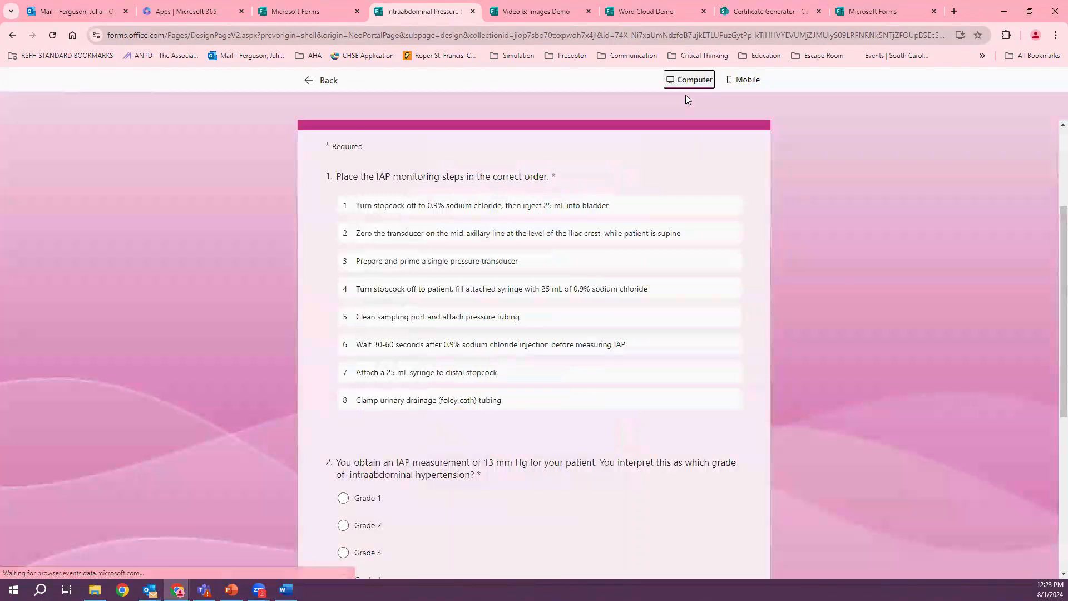
- Leave the preview, close the IAP monitoring quiz and create a new blank form from the forms overview
{"action": "left_click", "coordinate": [318, 81]}
{"action": "left_click", "coordinate": [473, 11]}
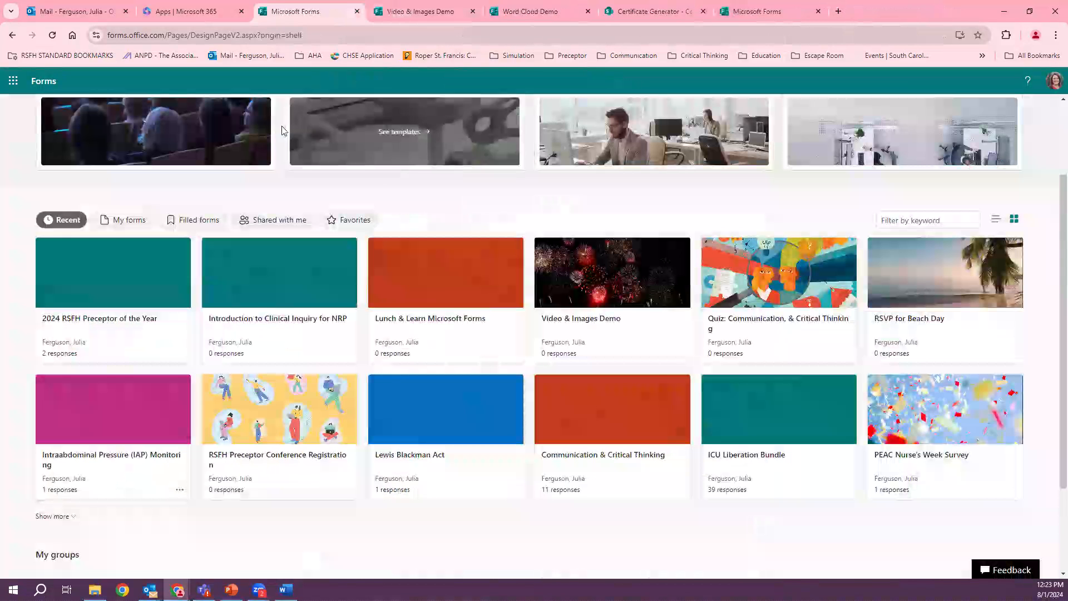
{"action": "scroll", "coordinate": [263, 247], "scroll_direction": "up", "scroll_amount": 2}
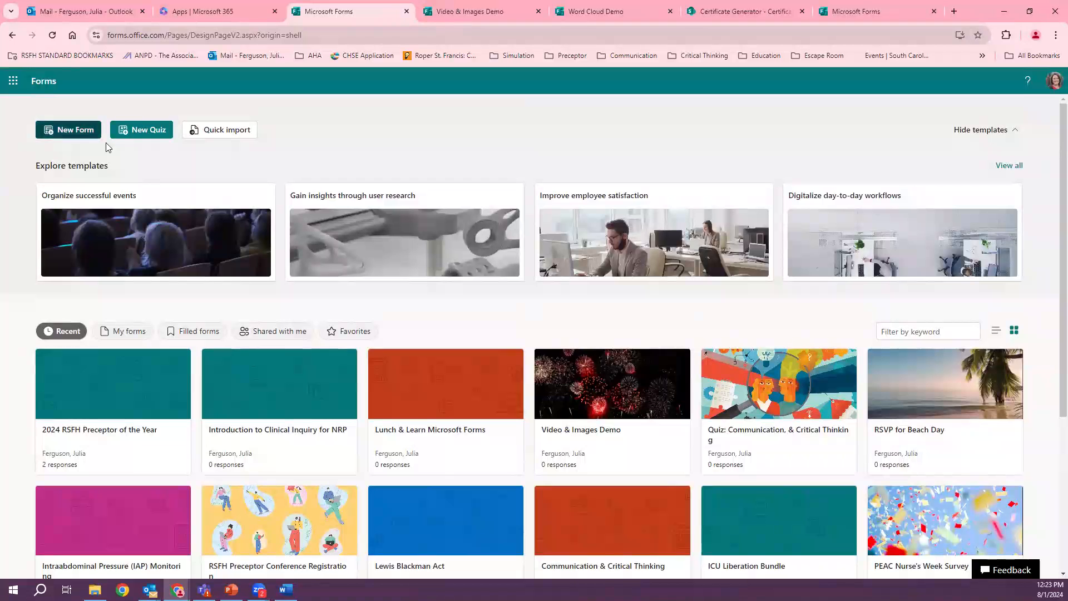
{"action": "left_click", "coordinate": [71, 134]}
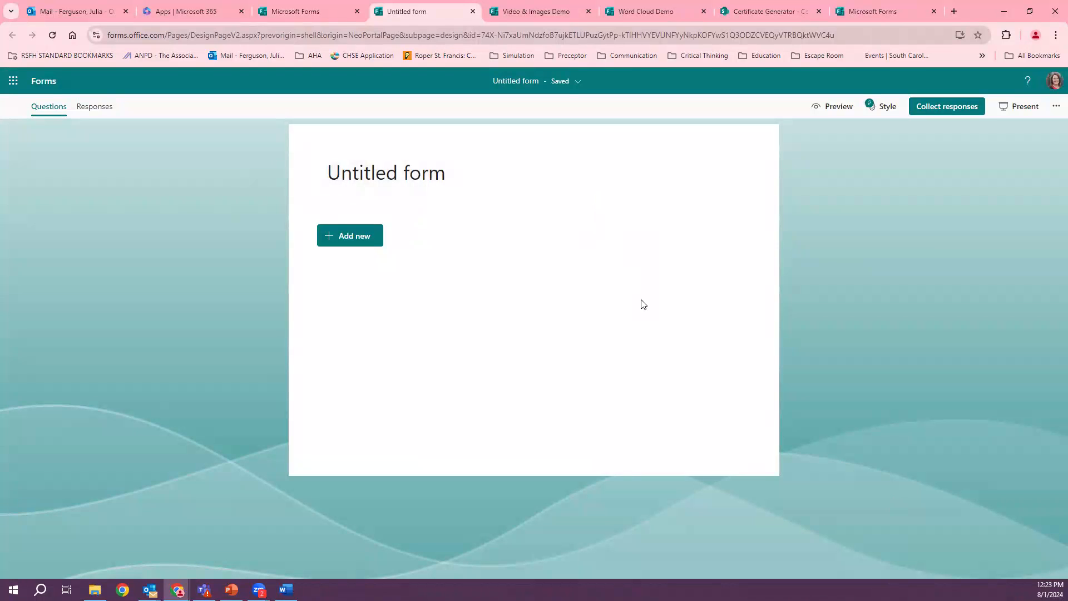
- Title the new form "Staff Survey"
{"action": "left_click", "coordinate": [424, 185]}
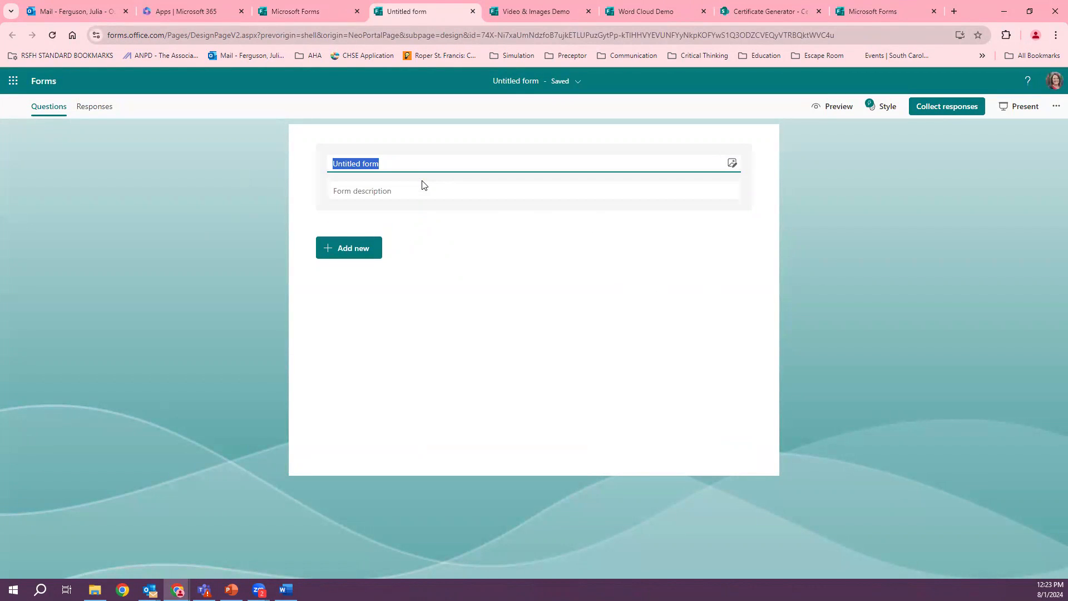
{"action": "type", "text": "Survey"}
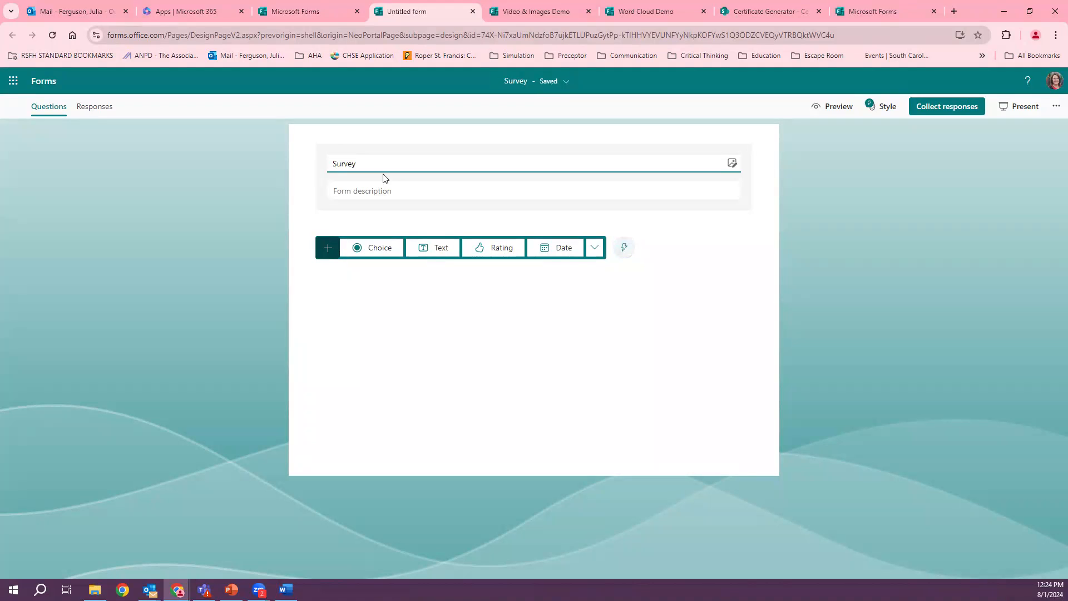
{"action": "type", "text": "Staff"}
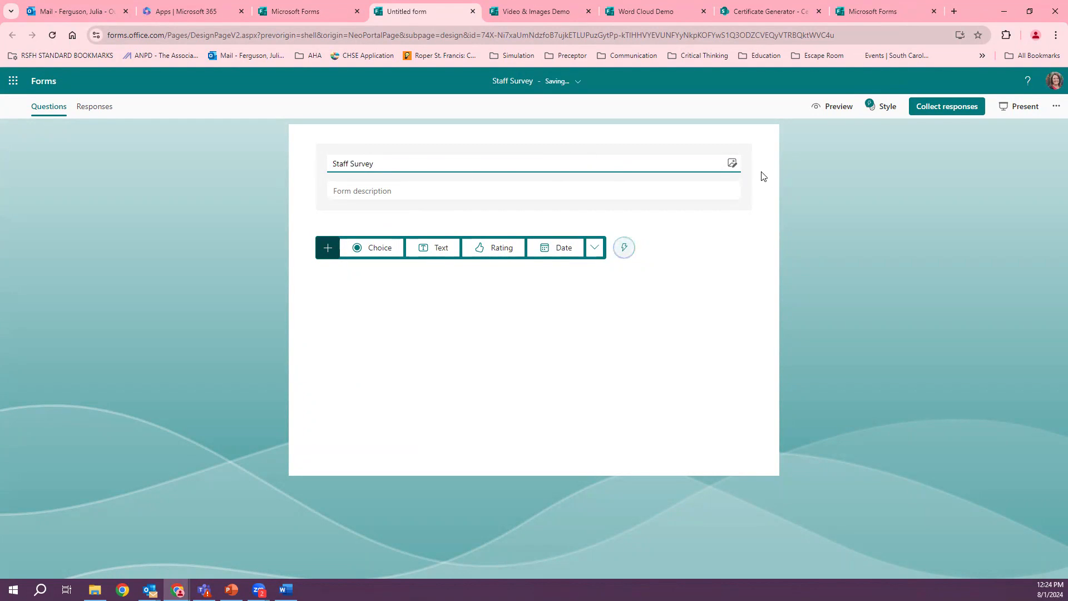
- Upload the Roper St. Francis Healthcare logo from the Pictures folder as the form's title image
{"action": "left_click", "coordinate": [732, 162]}
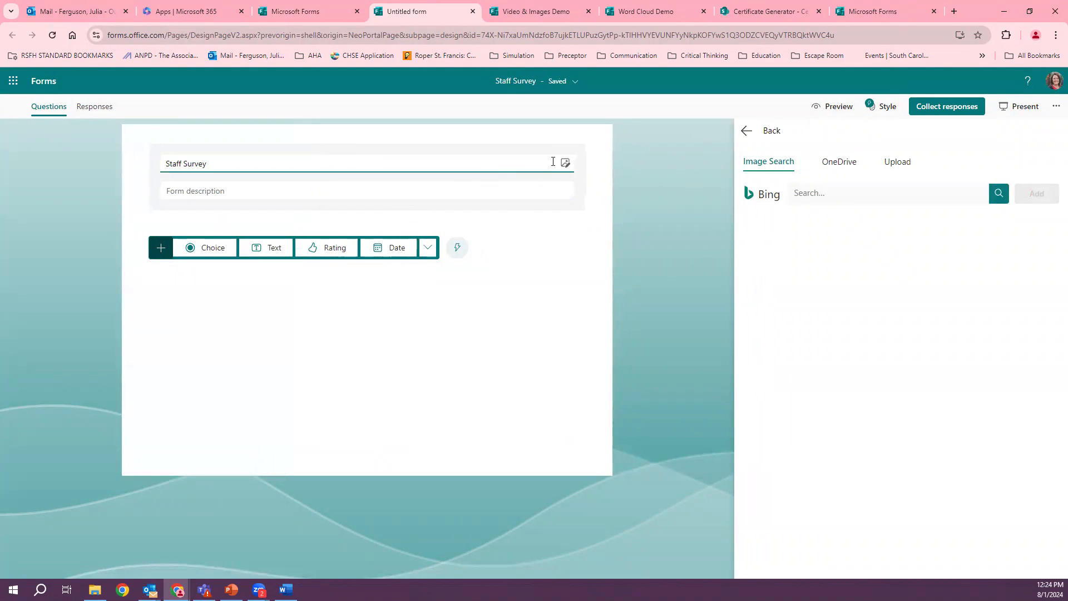
{"action": "left_click", "coordinate": [905, 163]}
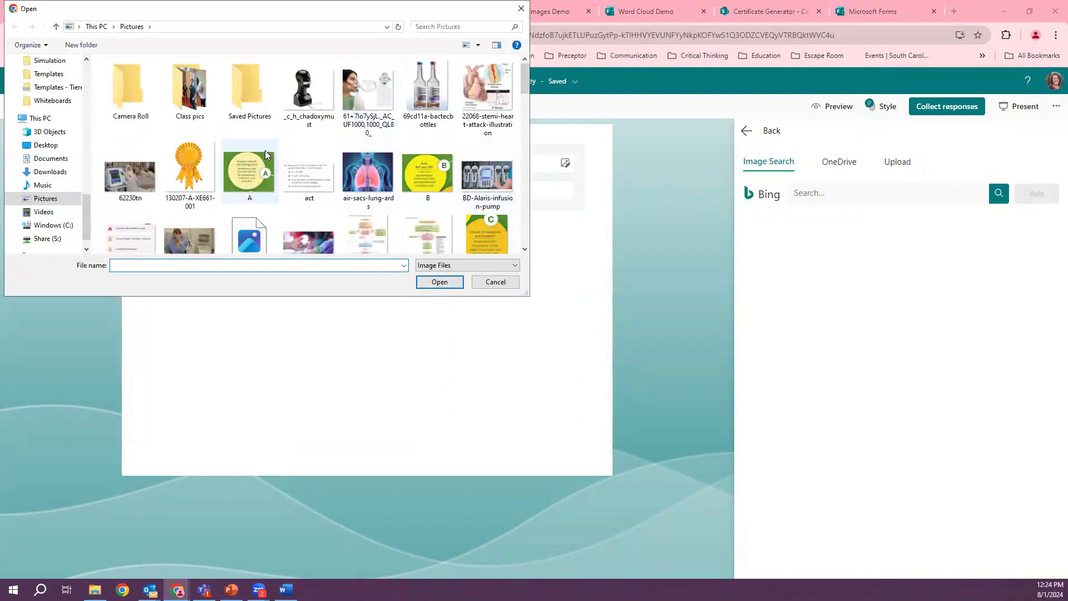
{"action": "scroll", "coordinate": [267, 162], "scroll_direction": "down", "scroll_amount": 5}
{"action": "scroll", "coordinate": [278, 188], "scroll_direction": "down", "scroll_amount": 8}
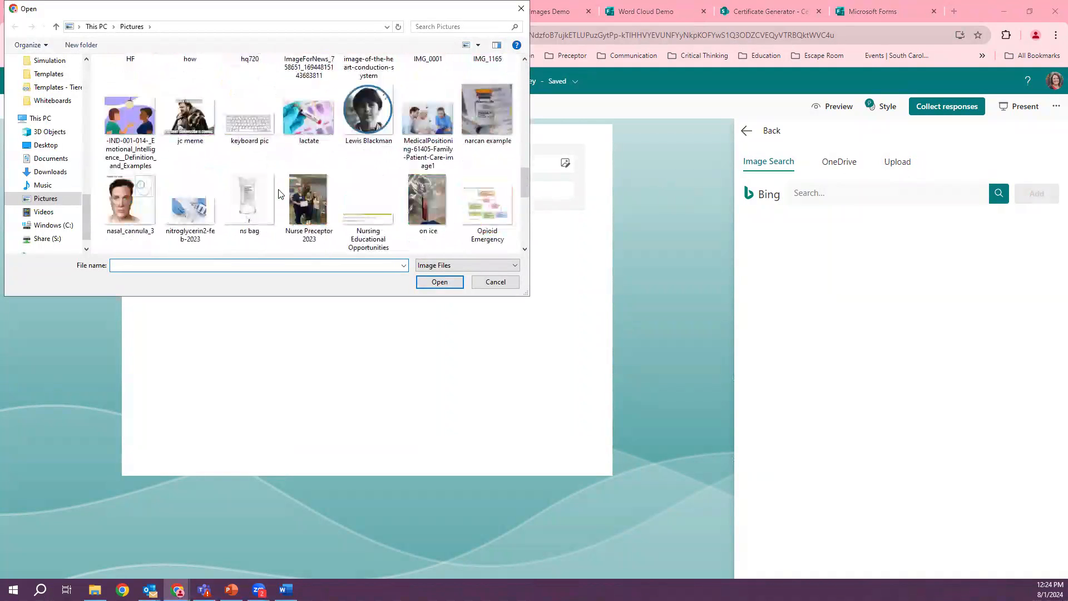
{"action": "left_click", "coordinate": [367, 215]}
{"action": "left_click", "coordinate": [440, 282]}
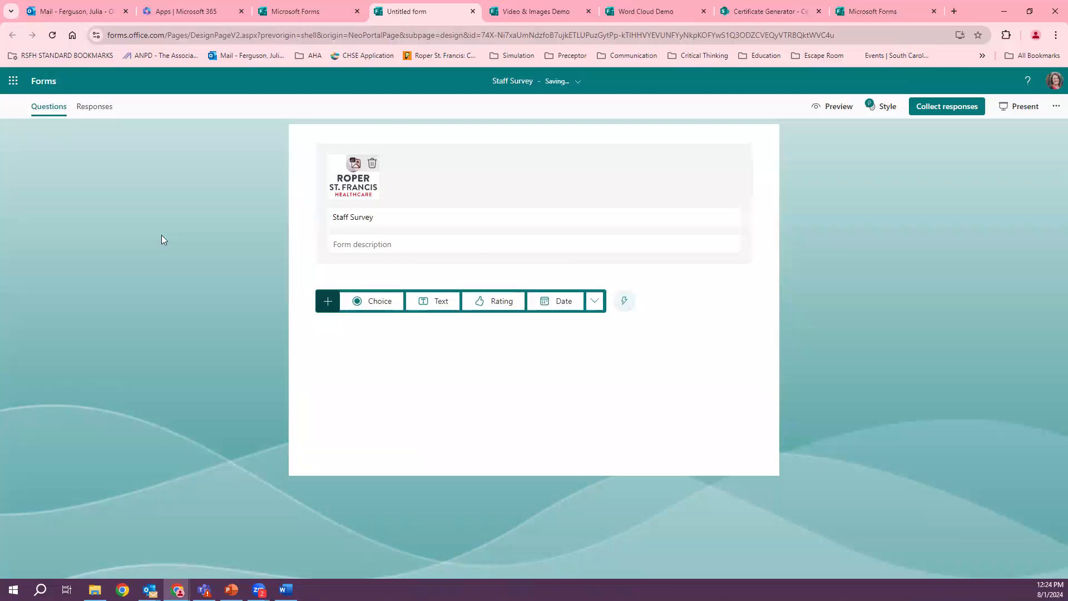
- Preview the form header with its logo, return to editing and enter "Instructions" as the form description
{"action": "left_click", "coordinate": [837, 107]}
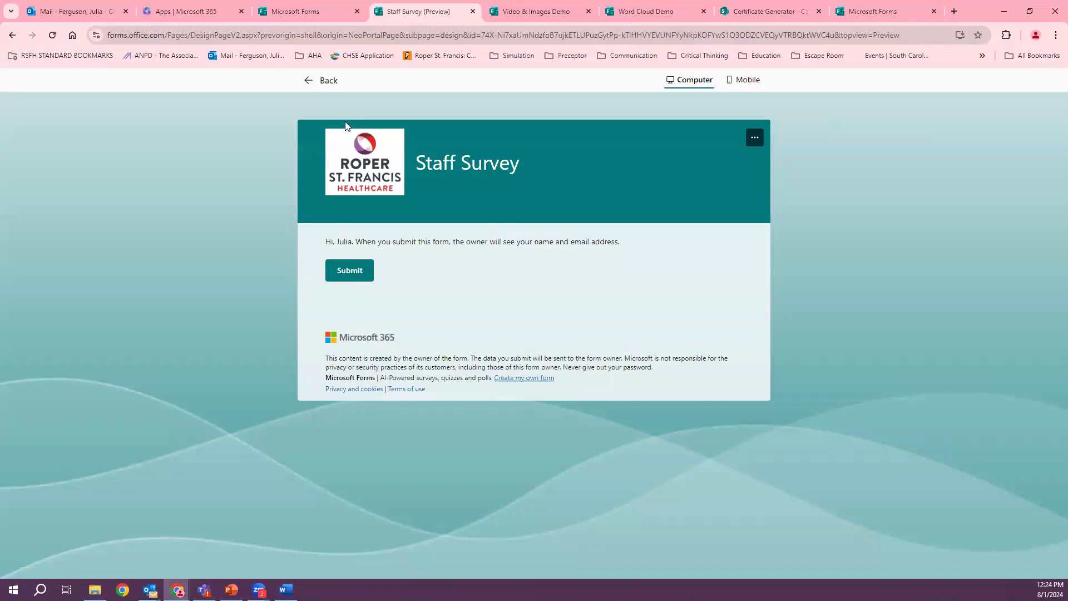
{"action": "left_click", "coordinate": [327, 81]}
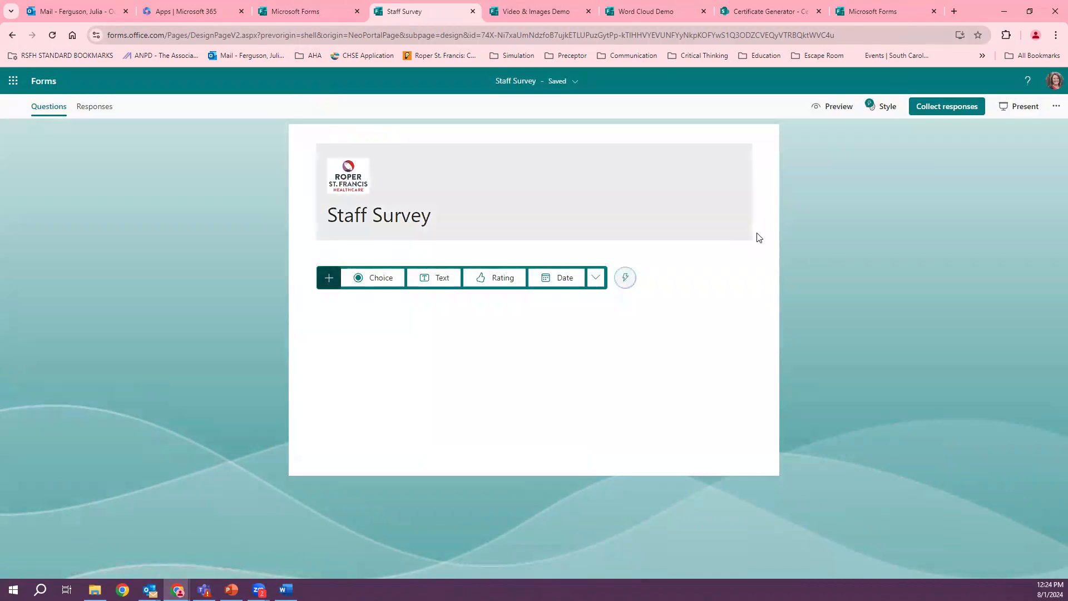
{"action": "left_click", "coordinate": [493, 189]}
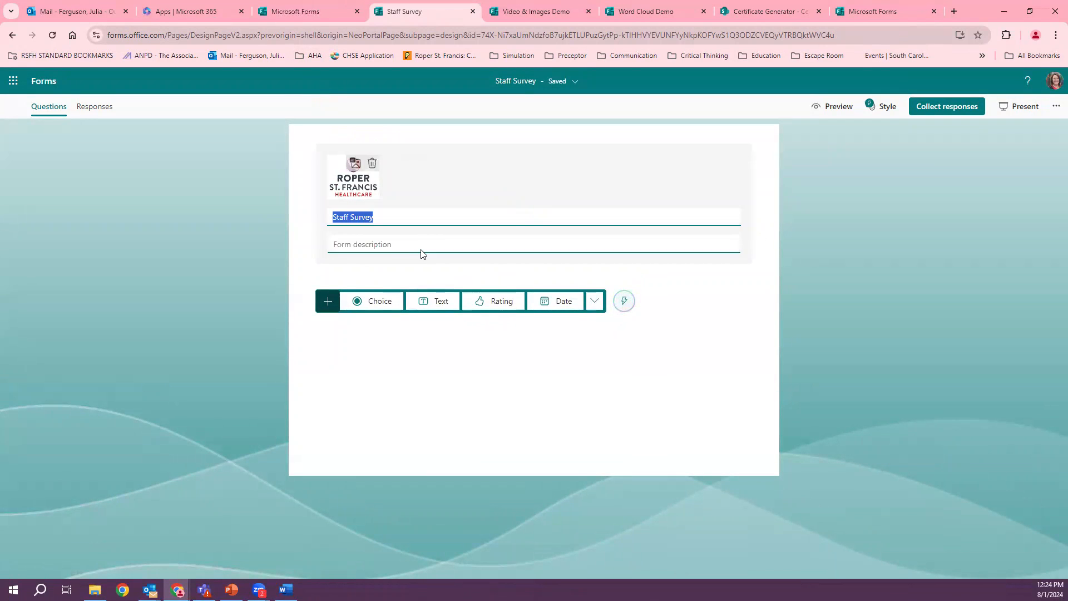
{"action": "left_click", "coordinate": [386, 246]}
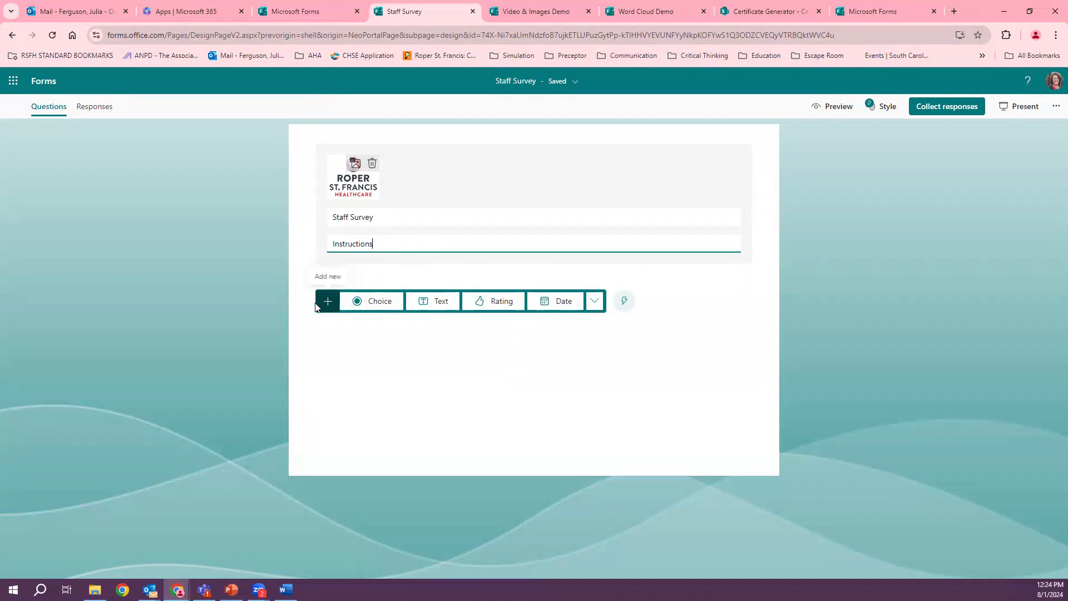
- Add a rating question as question 1 and set its symbol to Number
{"action": "left_click", "coordinate": [593, 302]}
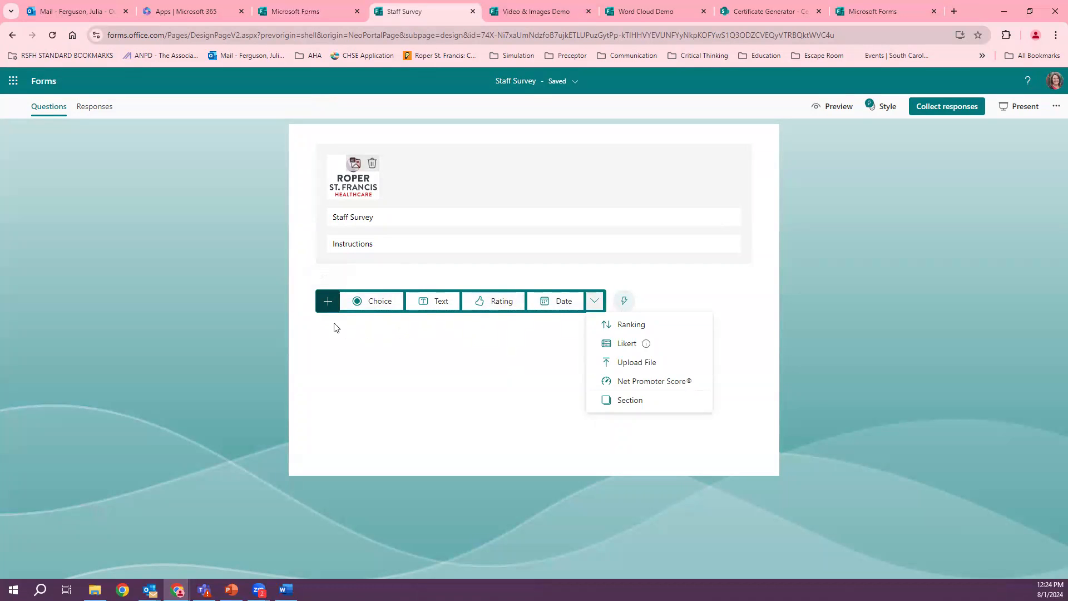
{"action": "left_click", "coordinate": [490, 304]}
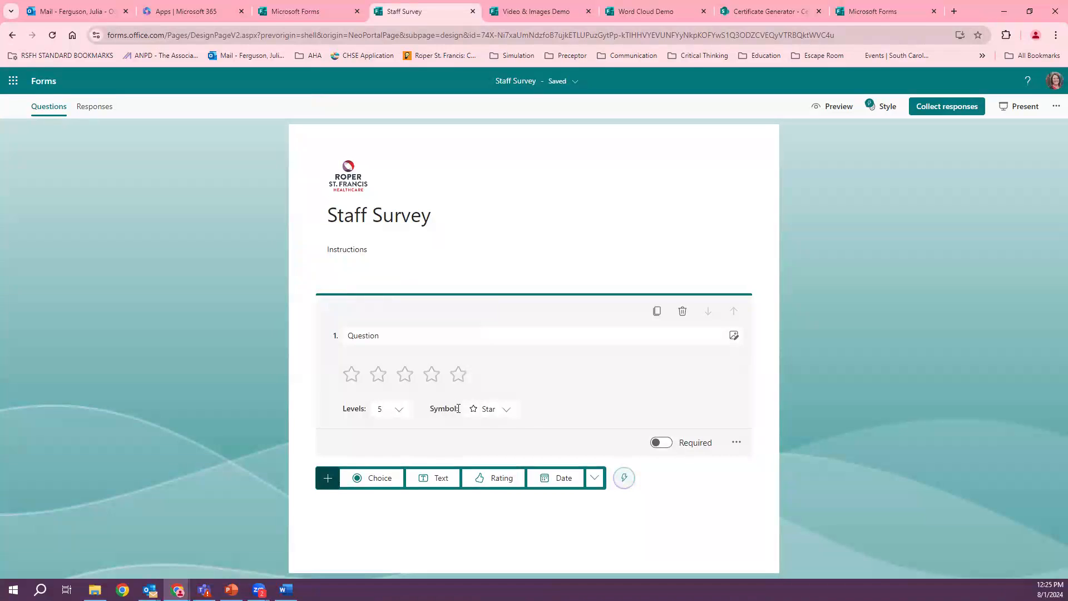
{"action": "left_click", "coordinate": [504, 410]}
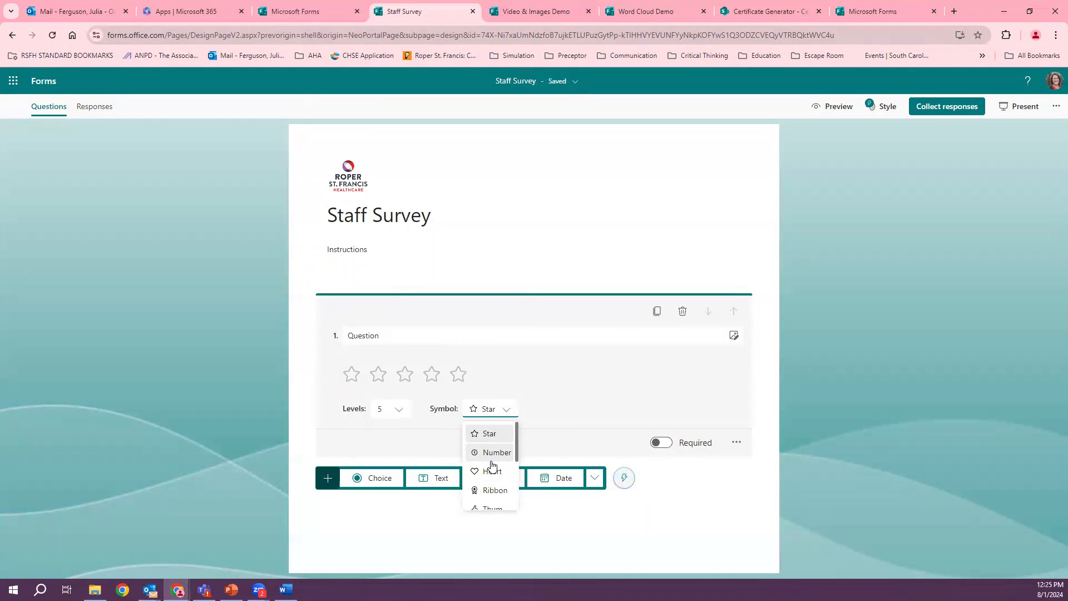
{"action": "scroll", "coordinate": [493, 468], "scroll_direction": "down", "scroll_amount": 3}
{"action": "scroll", "coordinate": [493, 470], "scroll_direction": "up", "scroll_amount": 3}
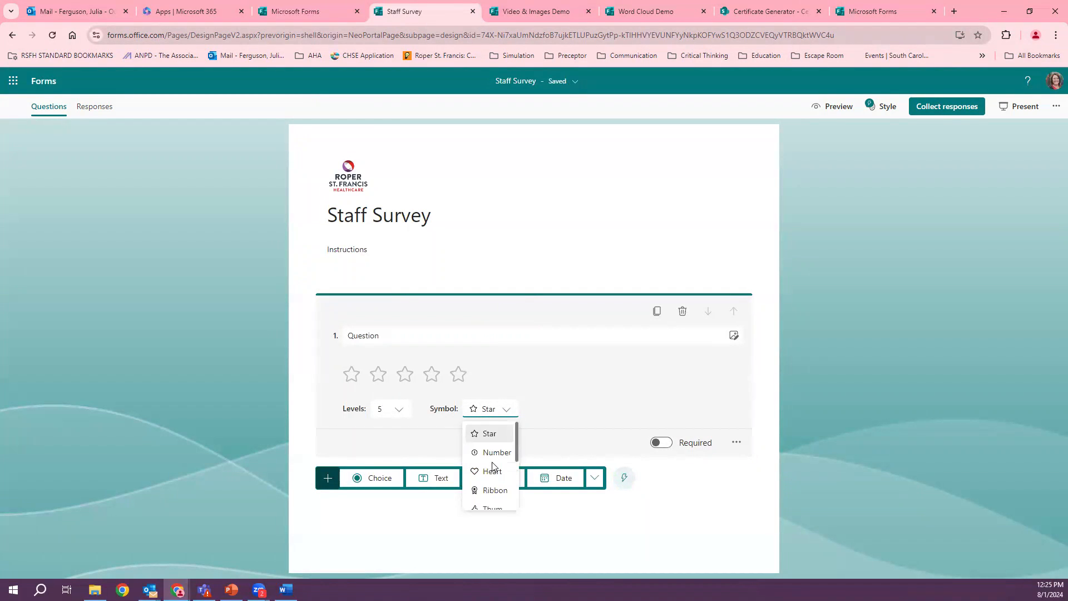
{"action": "left_click", "coordinate": [490, 450]}
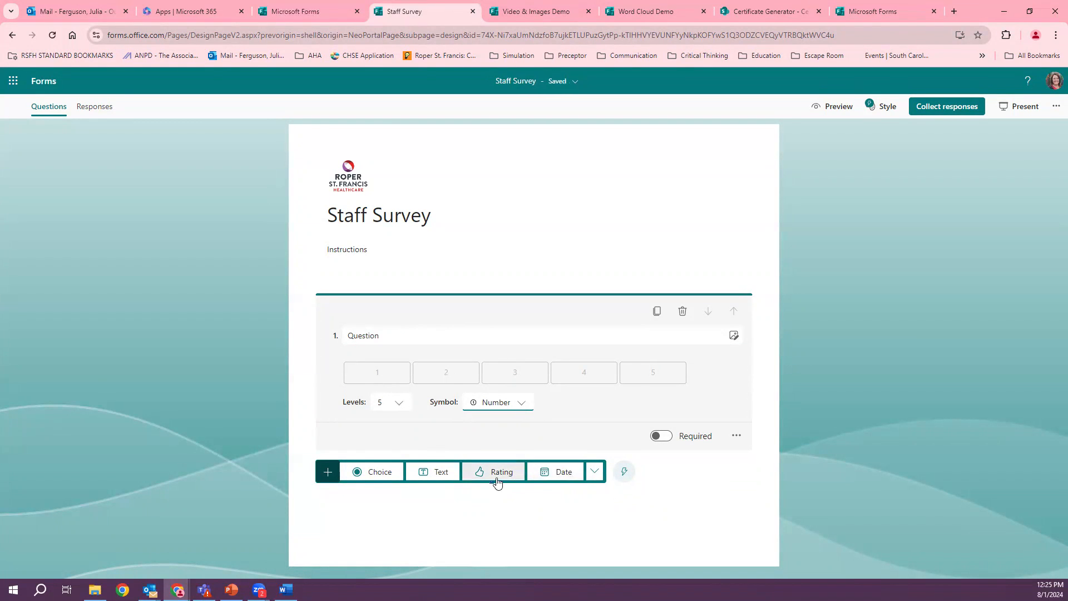
- Add a second rating question below the first, also with the Number symbol
{"action": "left_click", "coordinate": [597, 474]}
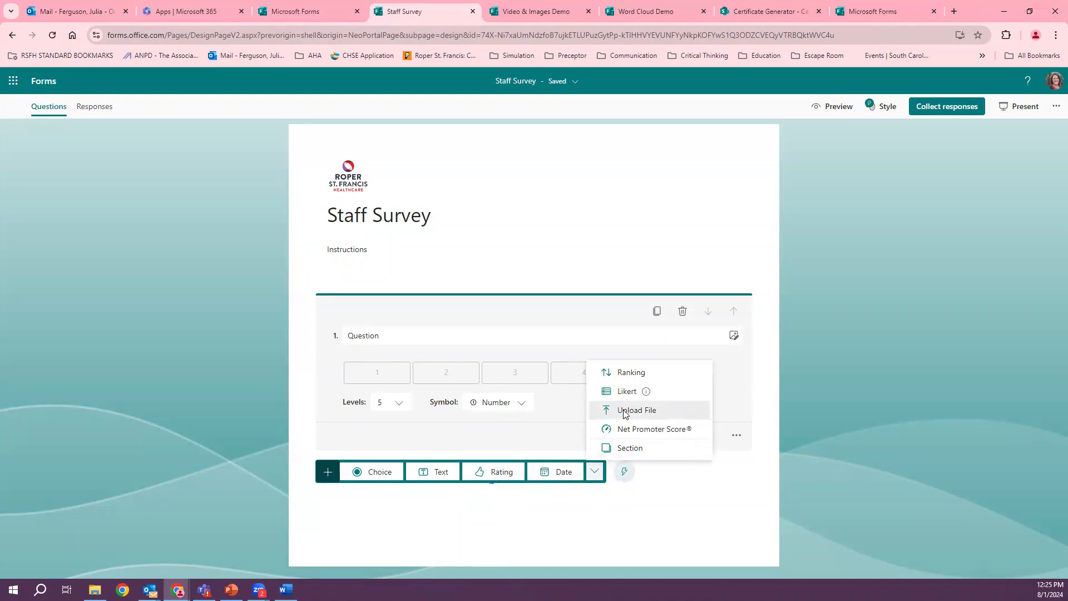
{"action": "left_click", "coordinate": [506, 472]}
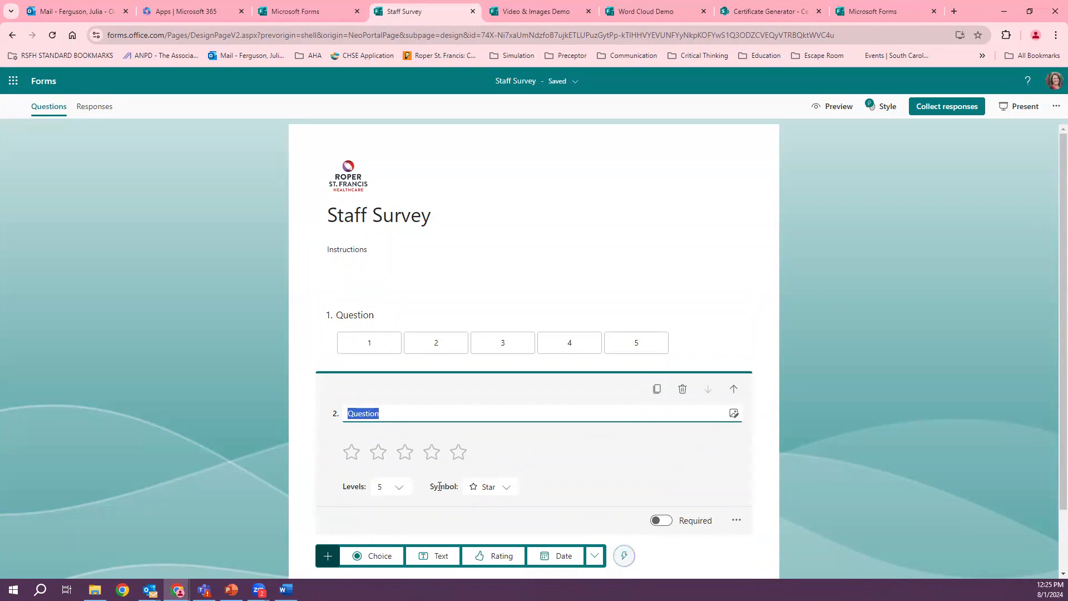
{"action": "left_click", "coordinate": [502, 488]}
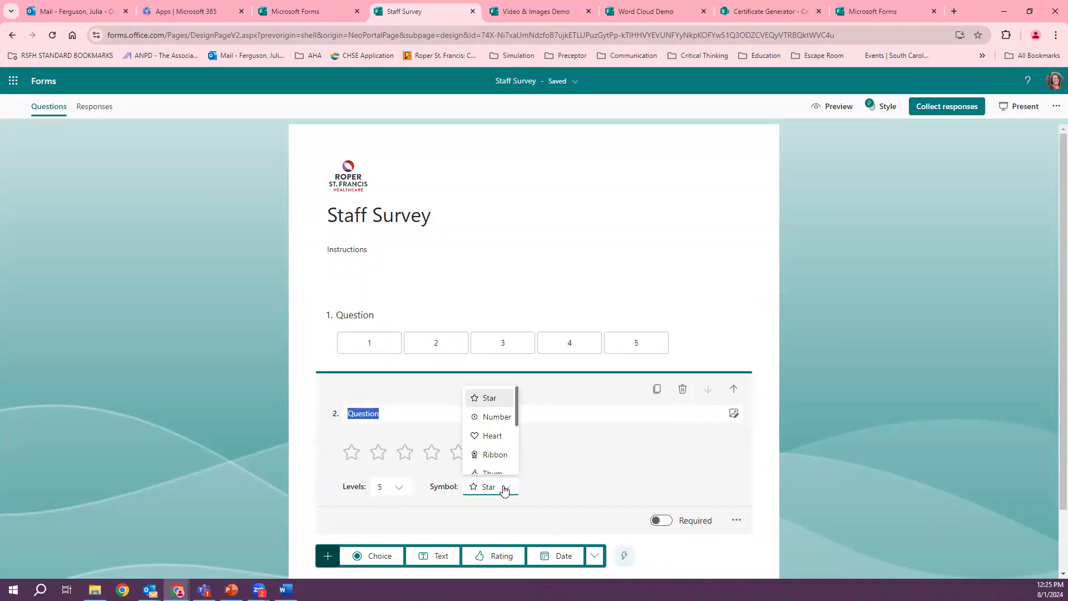
{"action": "left_click", "coordinate": [482, 418]}
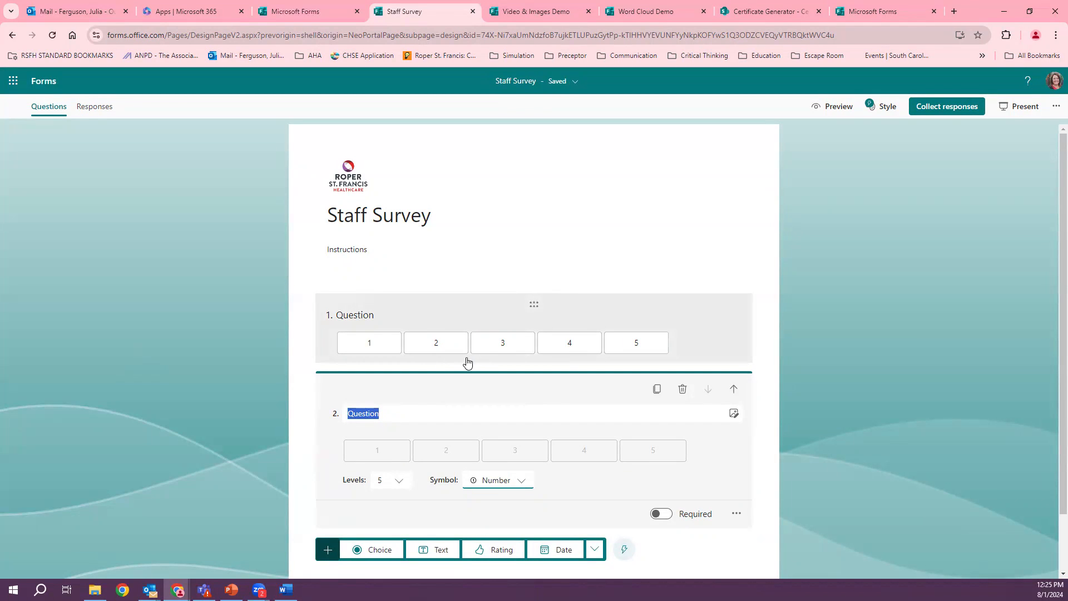
- Add a text question as question 3, below the two rating questions
{"action": "scroll", "coordinate": [425, 336], "scroll_direction": "down", "scroll_amount": 1}
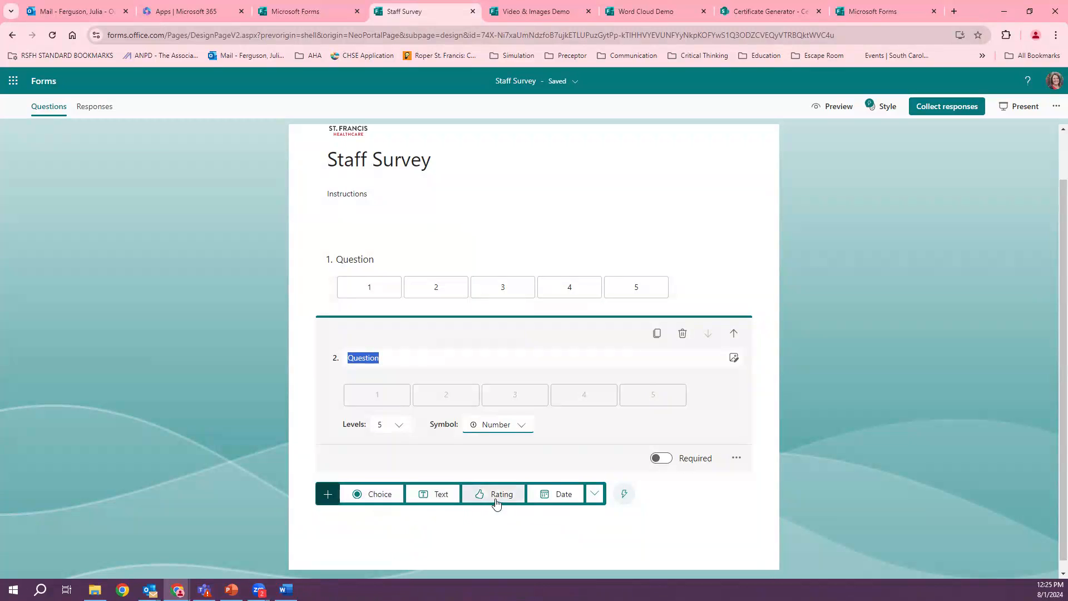
{"action": "left_click", "coordinate": [444, 496]}
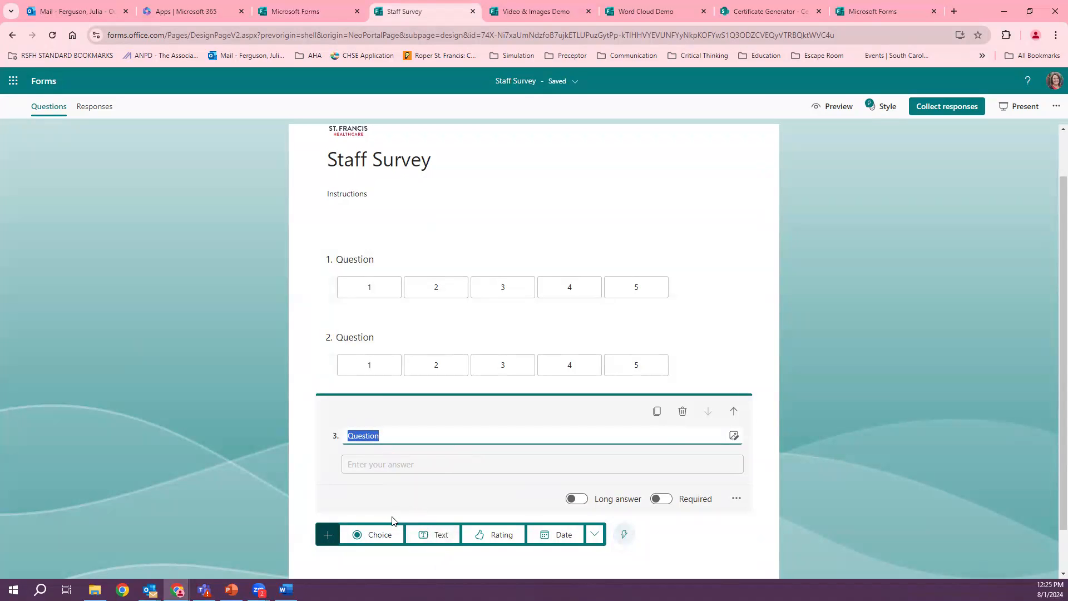
{"action": "scroll", "coordinate": [490, 494], "scroll_direction": "down", "scroll_amount": 1}
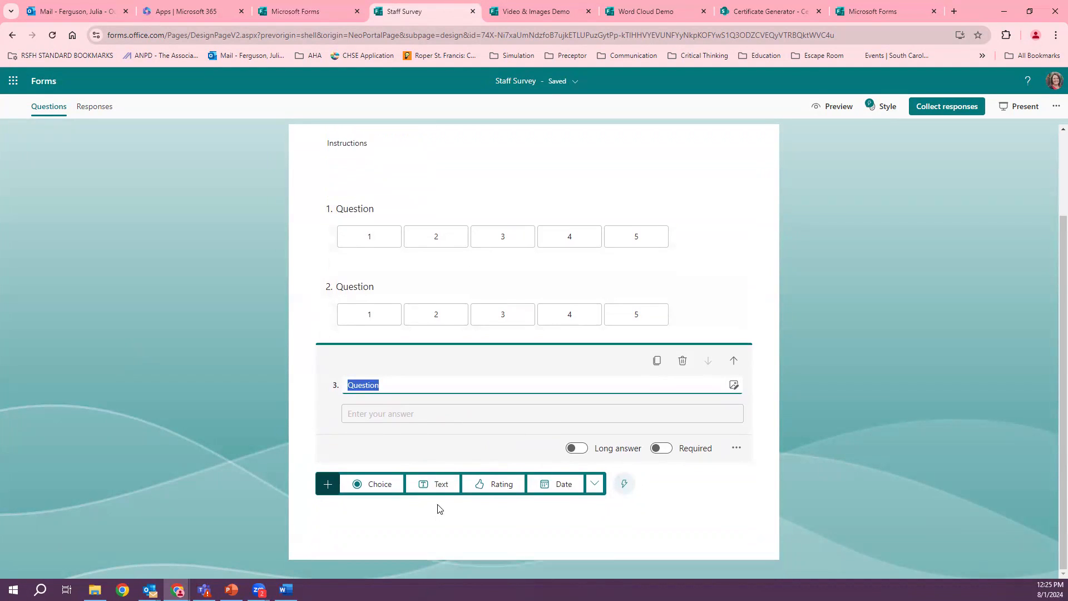
{"action": "scroll", "coordinate": [440, 478], "scroll_direction": "up", "scroll_amount": 2}
{"action": "scroll", "coordinate": [505, 481], "scroll_direction": "down", "scroll_amount": 2}
- Add a Likert question as question 4 with "Stem" as its question text
{"action": "left_click", "coordinate": [595, 483]}
{"action": "left_click", "coordinate": [623, 403]}
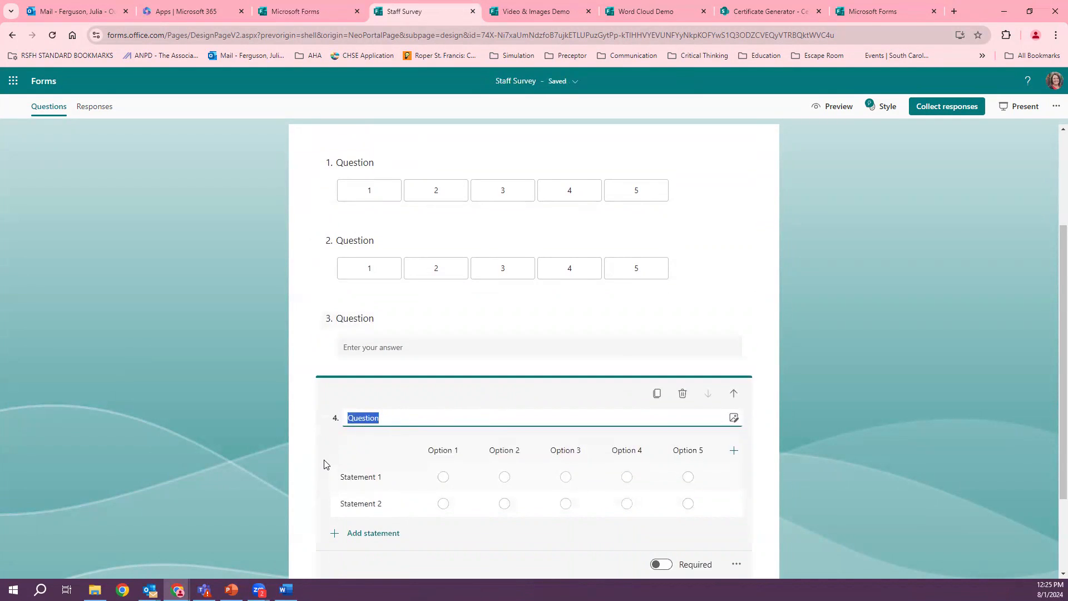
{"action": "type", "text": "Stem"}
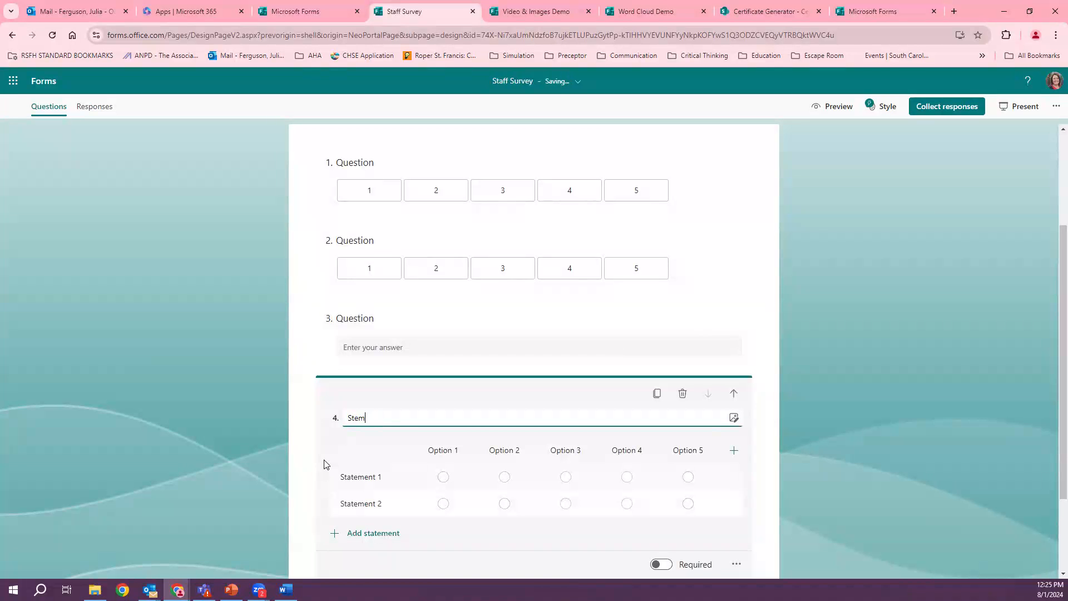
{"action": "double_click", "coordinate": [358, 417]}
- Add four more statements, Statement 3 to Statement 6, to the Likert question and finish editing it
{"action": "left_click", "coordinate": [367, 477]}
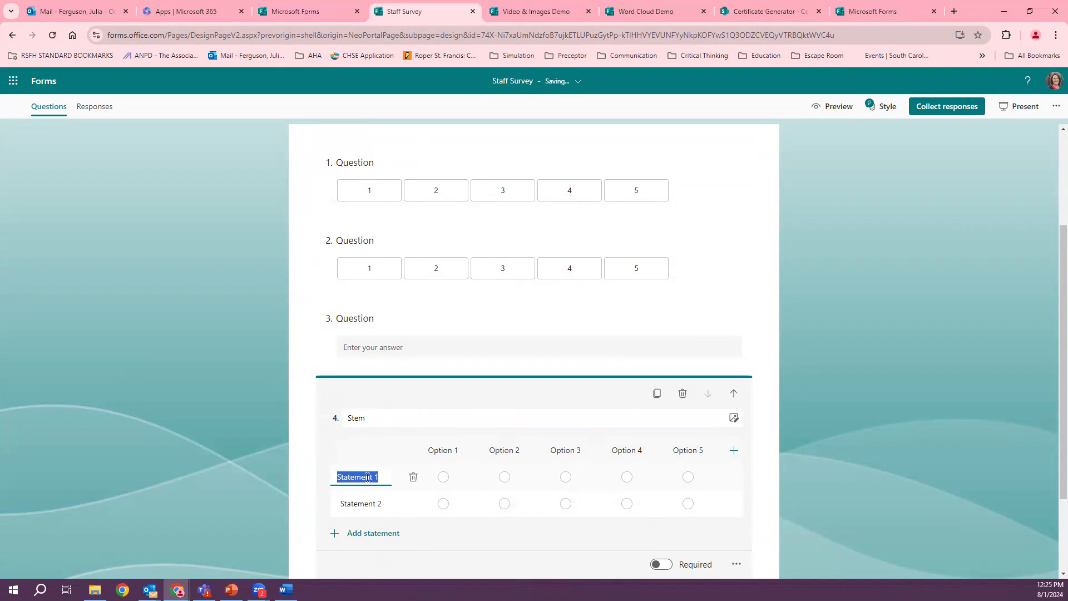
{"action": "left_click", "coordinate": [370, 533]}
{"action": "scroll", "coordinate": [367, 534], "scroll_direction": "down", "scroll_amount": 2}
{"action": "left_click", "coordinate": [365, 446]}
{"action": "left_click", "coordinate": [377, 477]}
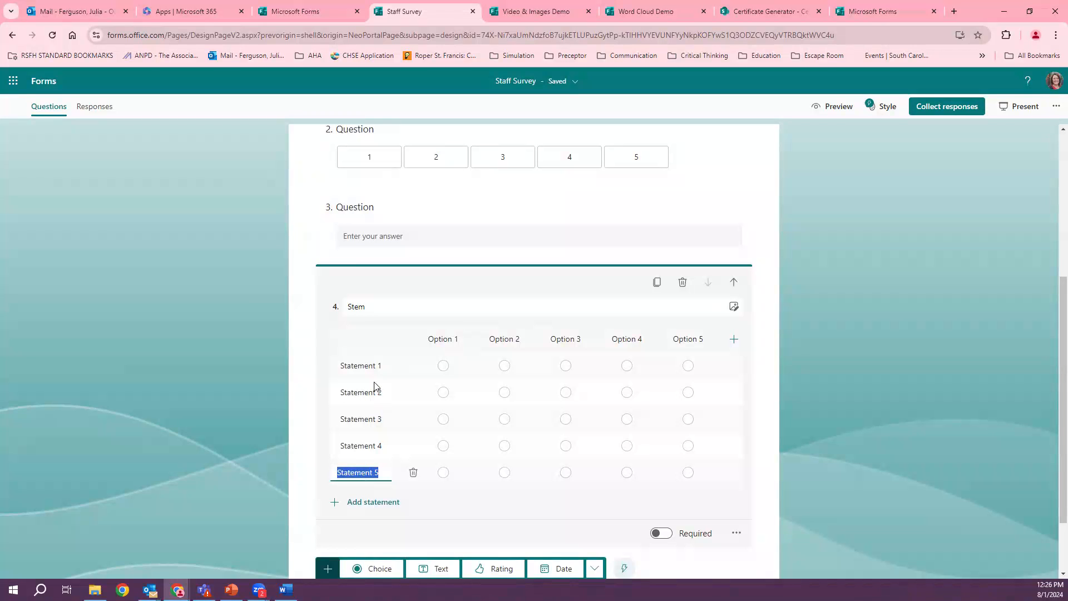
{"action": "left_click", "coordinate": [370, 502]}
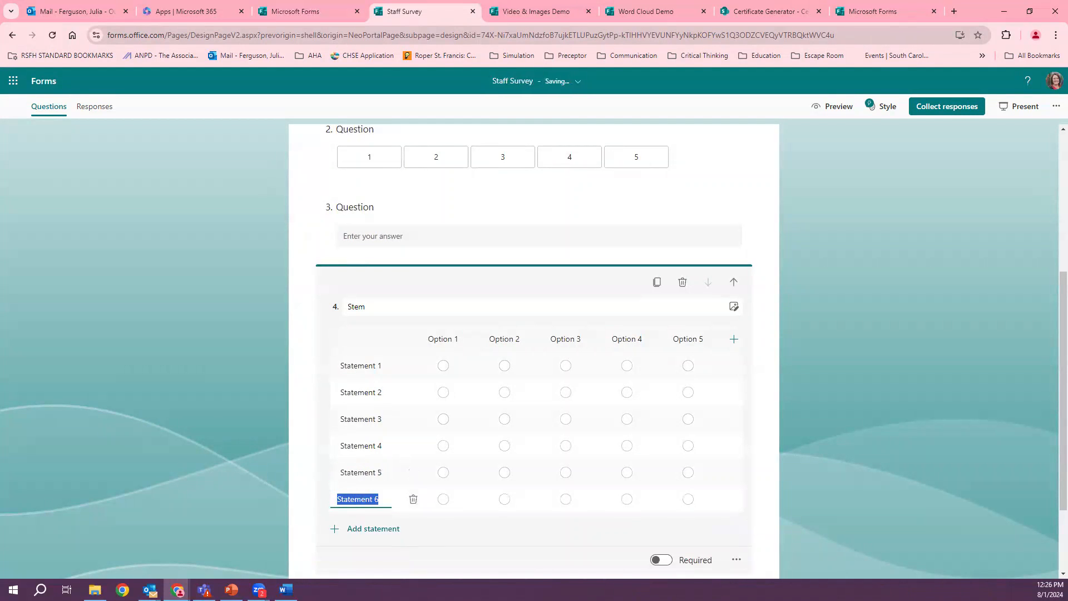
{"action": "left_click", "coordinate": [204, 404]}
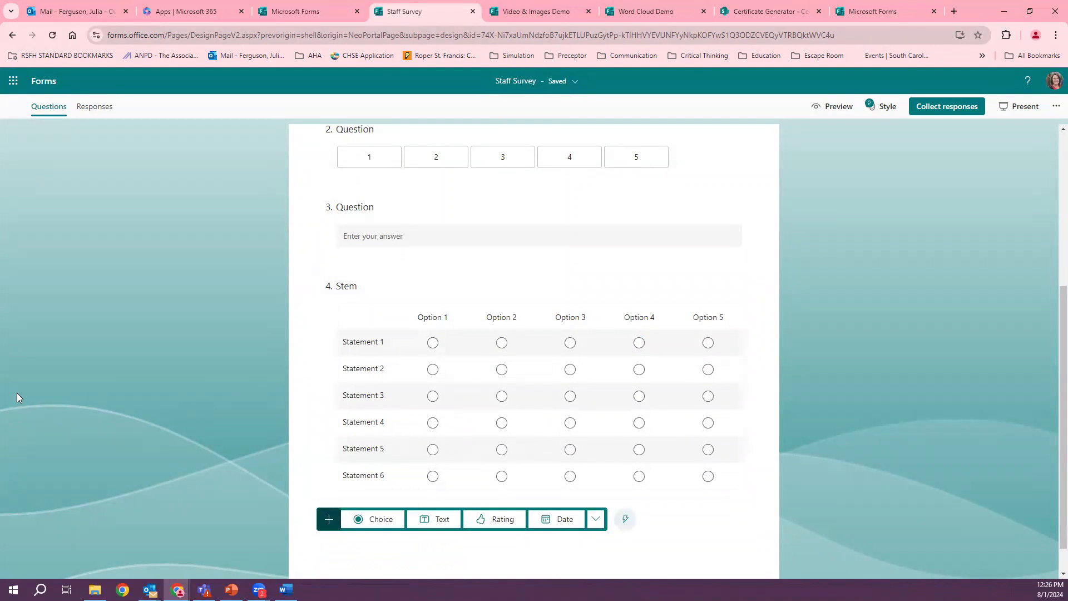
- Add a new section to the survey after the Likert question
{"action": "scroll", "coordinate": [84, 398], "scroll_direction": "up", "scroll_amount": 5}
{"action": "scroll", "coordinate": [111, 358], "scroll_direction": "down", "scroll_amount": 5}
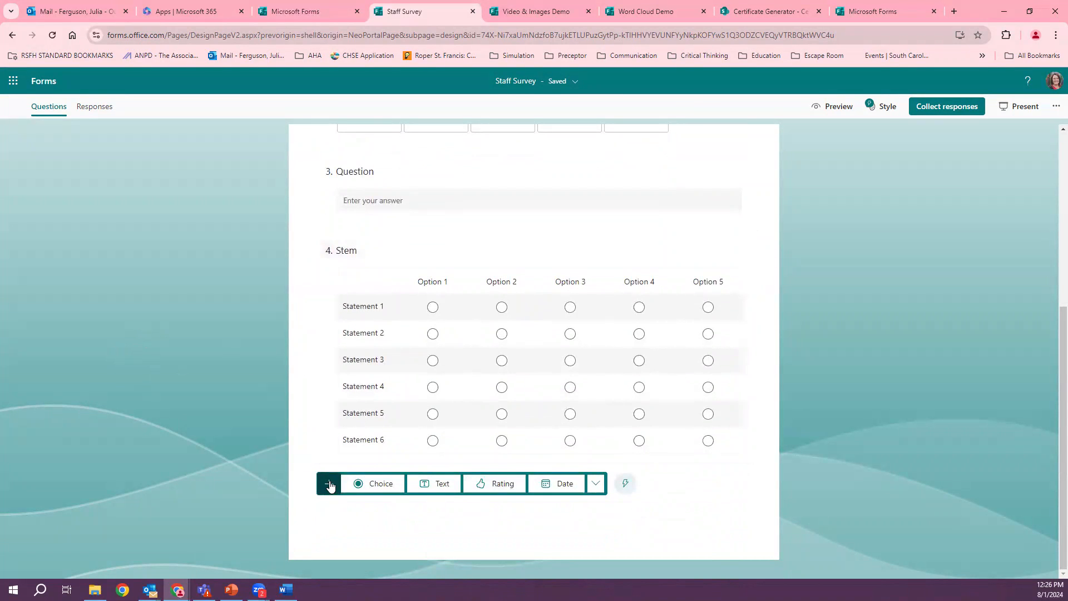
{"action": "left_click", "coordinate": [596, 483]}
{"action": "left_click", "coordinate": [624, 460]}
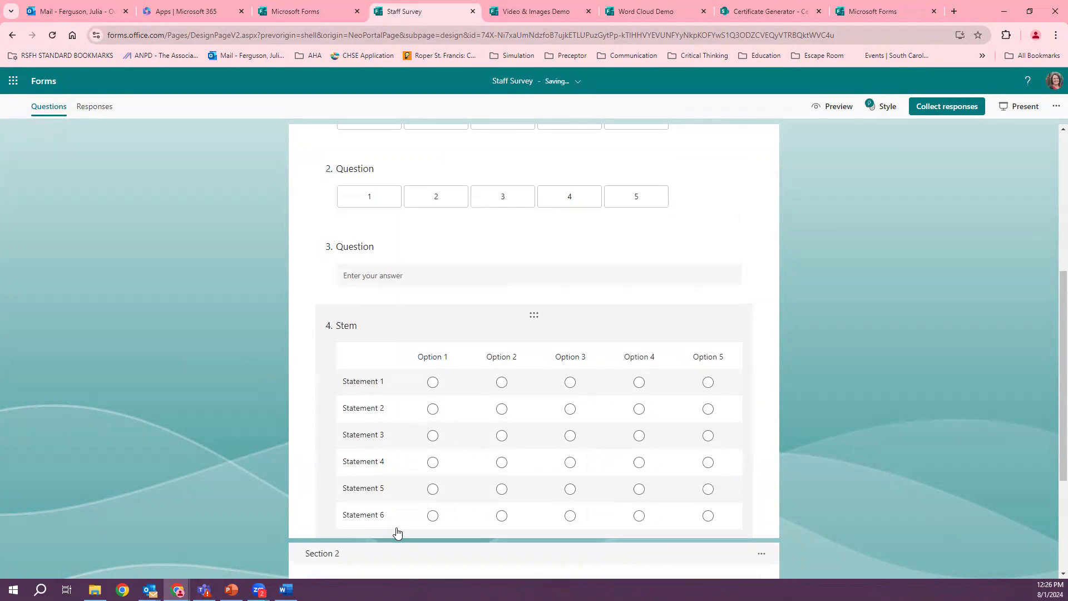
{"action": "scroll", "coordinate": [568, 510], "scroll_direction": "down", "scroll_amount": 2}
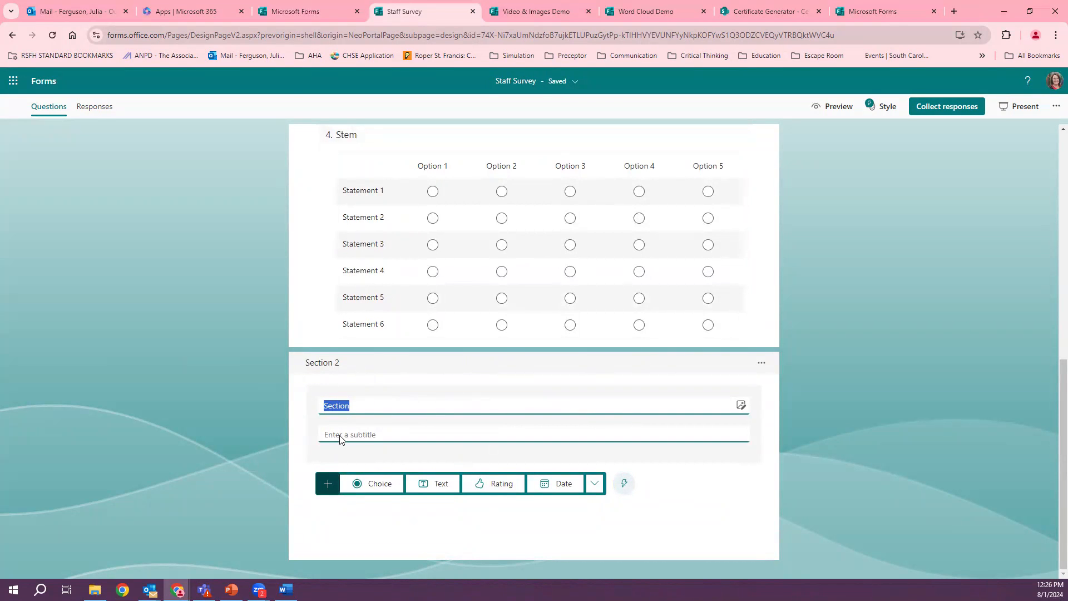
- Review the survey's two sections and its questions, including the editing controls of question 1
{"action": "scroll", "coordinate": [429, 284], "scroll_direction": "up", "scroll_amount": 10}
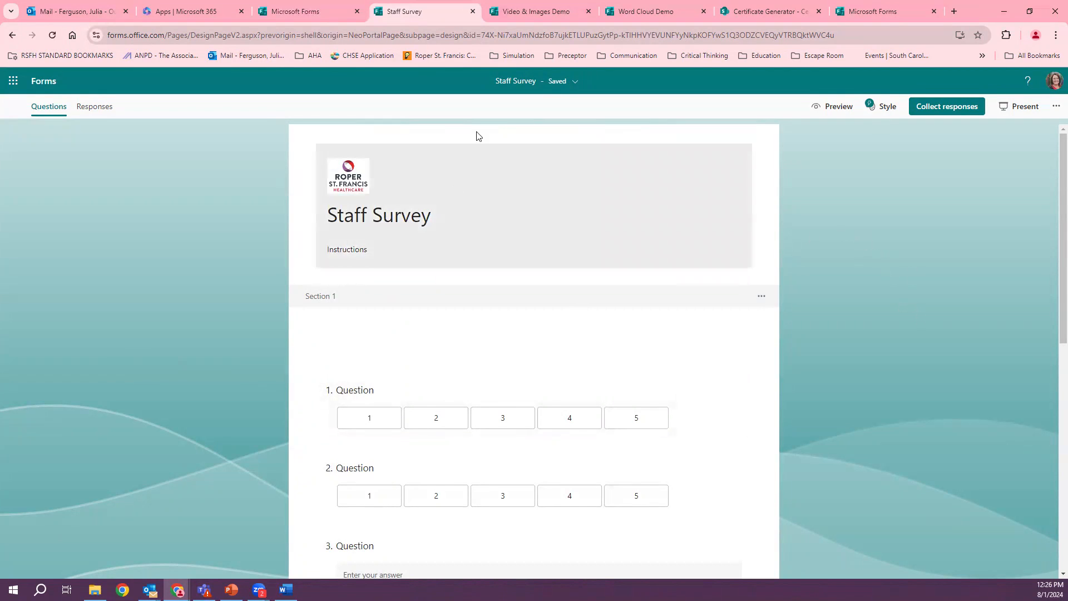
{"action": "scroll", "coordinate": [454, 257], "scroll_direction": "down", "scroll_amount": 3}
{"action": "scroll", "coordinate": [455, 257], "scroll_direction": "down", "scroll_amount": 6}
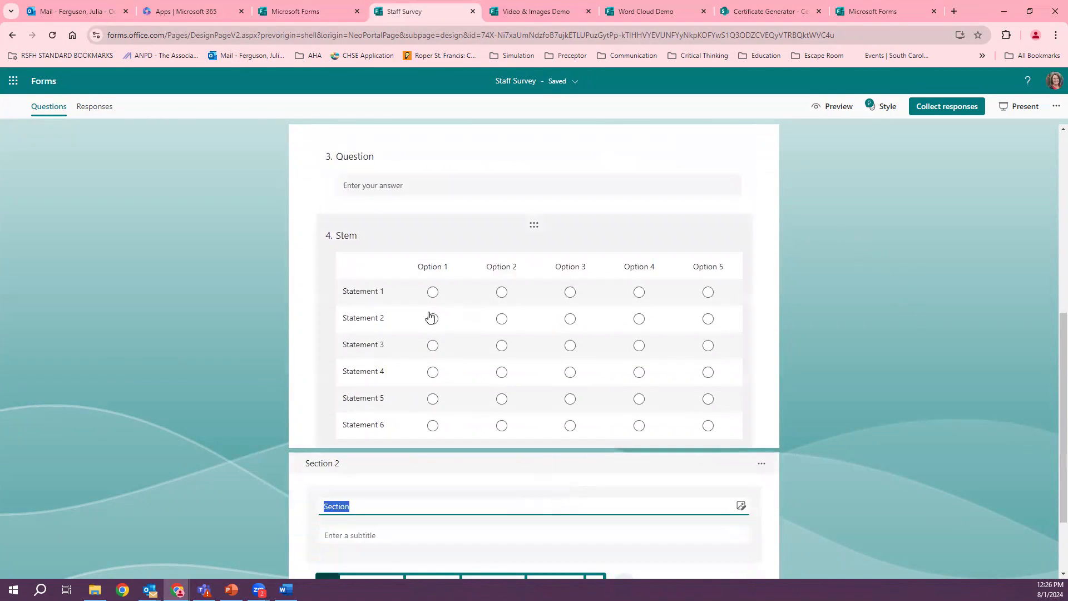
{"action": "scroll", "coordinate": [567, 318], "scroll_direction": "up", "scroll_amount": 7}
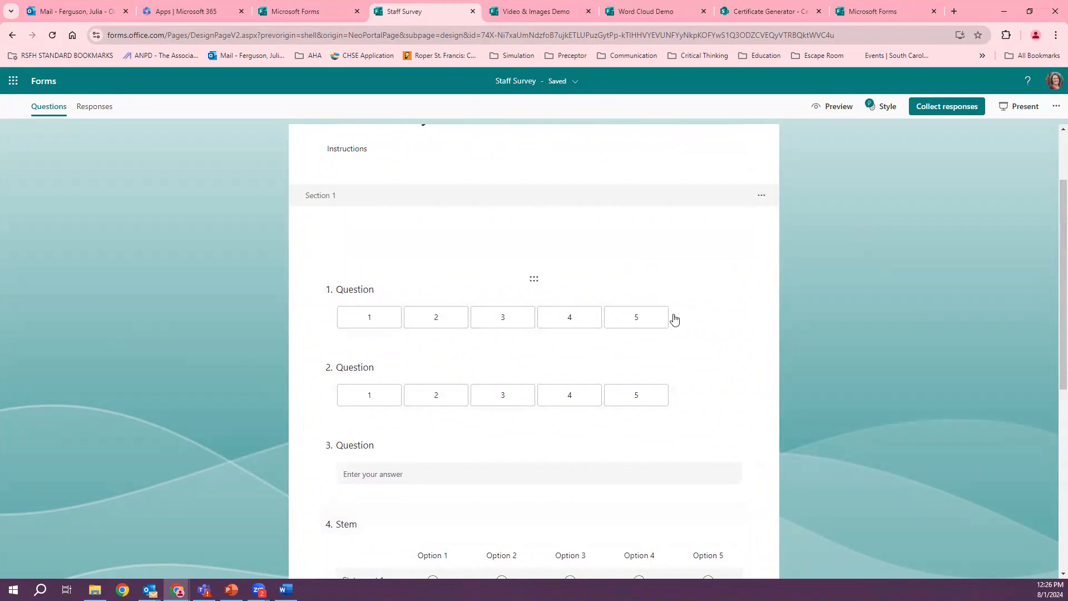
{"action": "left_click", "coordinate": [717, 328]}
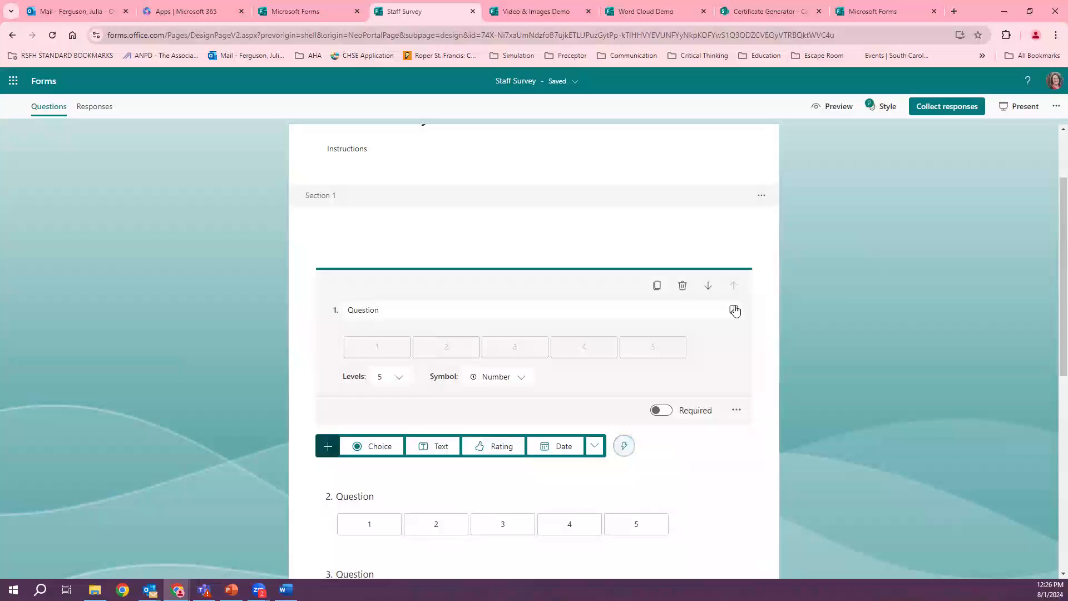
{"action": "scroll", "coordinate": [717, 334], "scroll_direction": "down", "scroll_amount": 1}
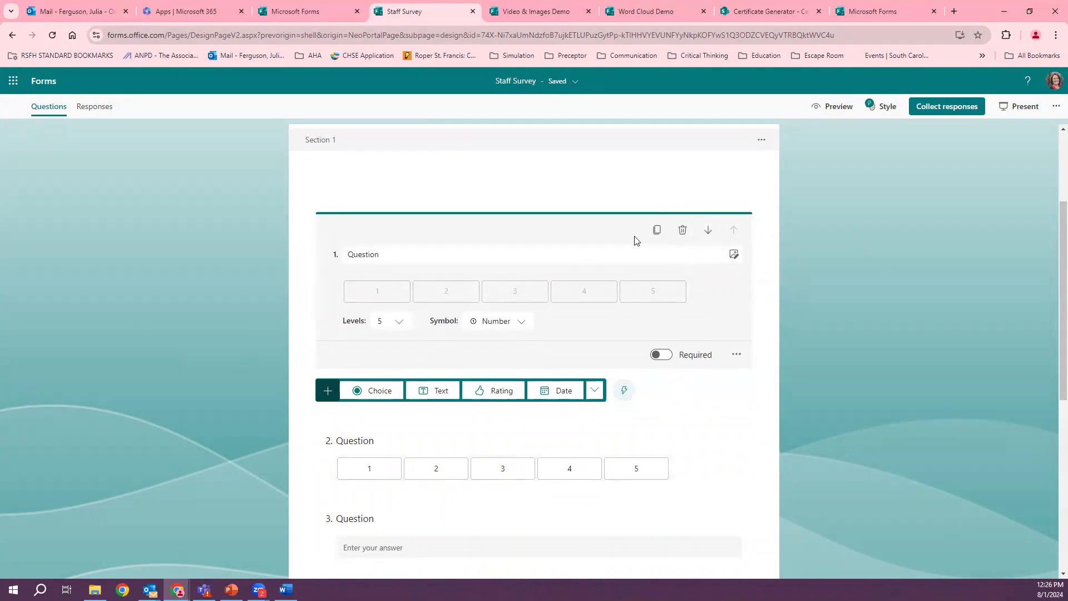
{"action": "left_click", "coordinate": [918, 286]}
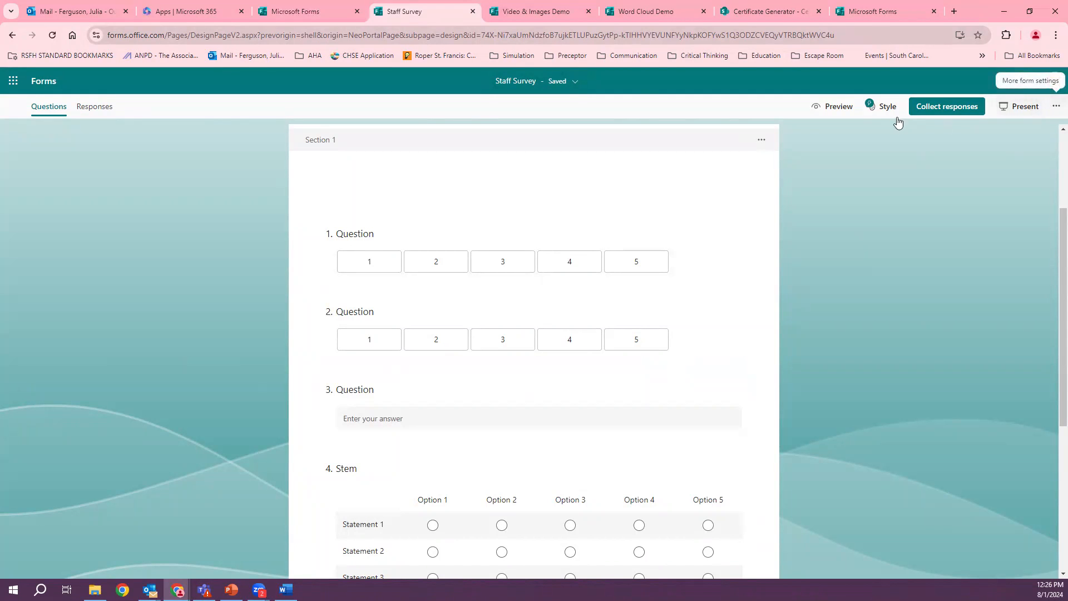
- Open the survey's settings and examine who can fill it out, the response options and the response receipts
{"action": "left_click", "coordinate": [1055, 109]}
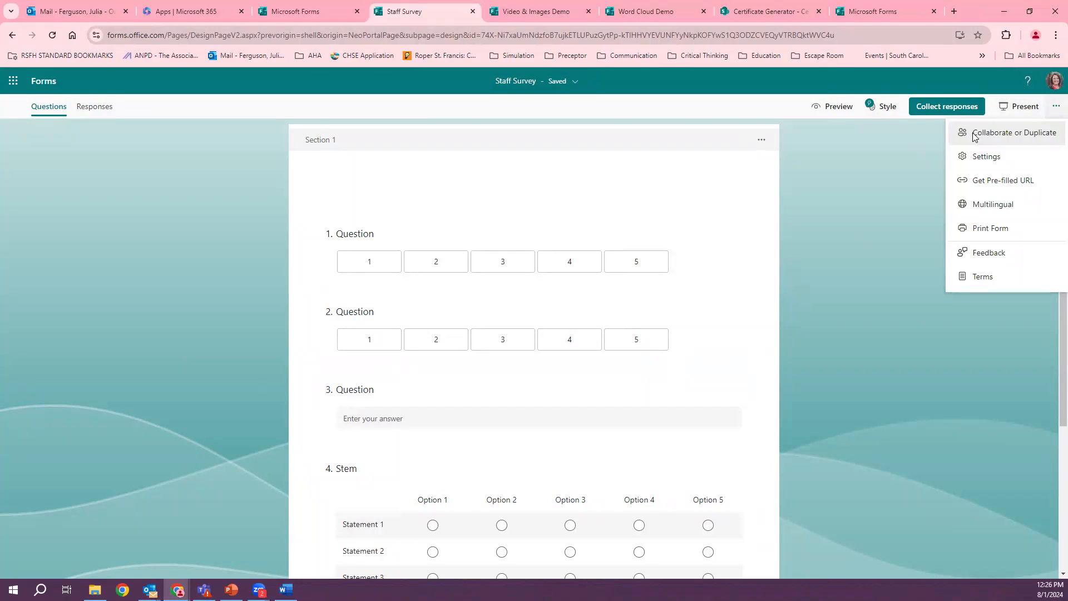
{"action": "left_click", "coordinate": [982, 156]}
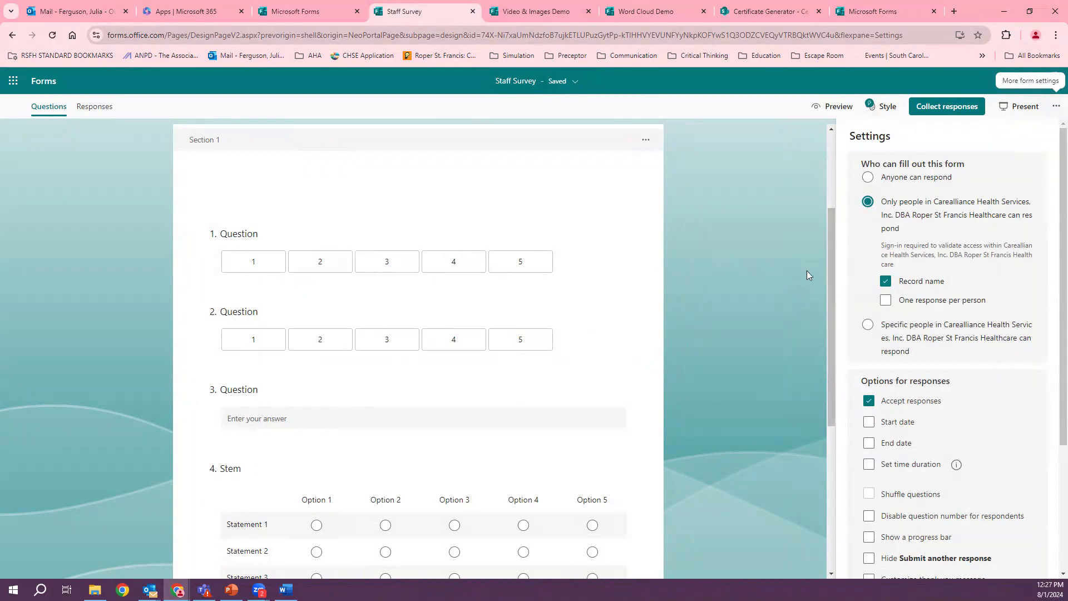
{"action": "scroll", "coordinate": [921, 423], "scroll_direction": "down", "scroll_amount": 2}
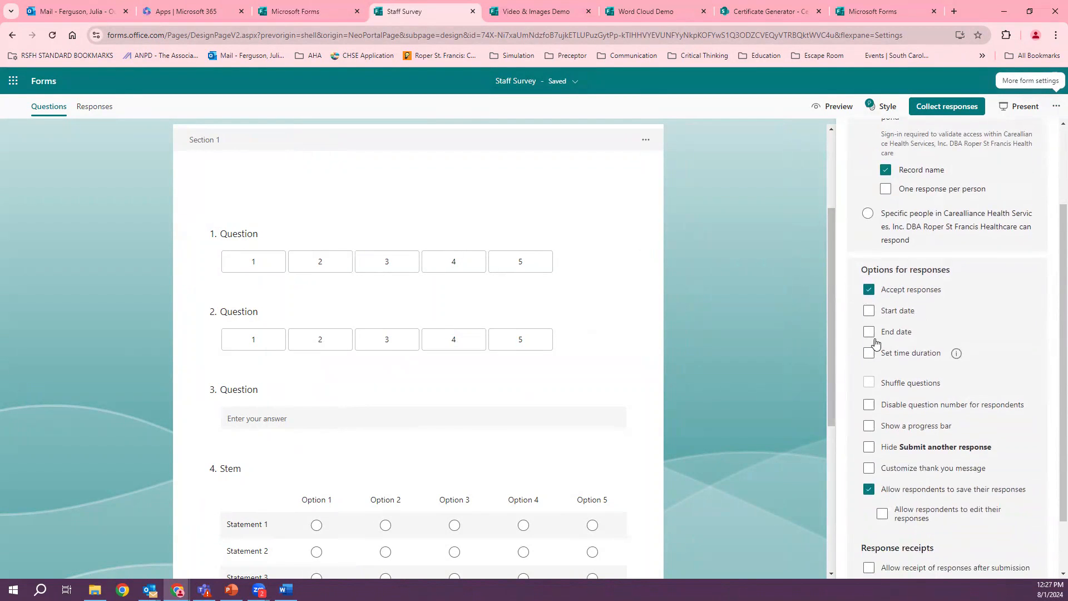
{"action": "scroll", "coordinate": [925, 384], "scroll_direction": "down", "scroll_amount": 1}
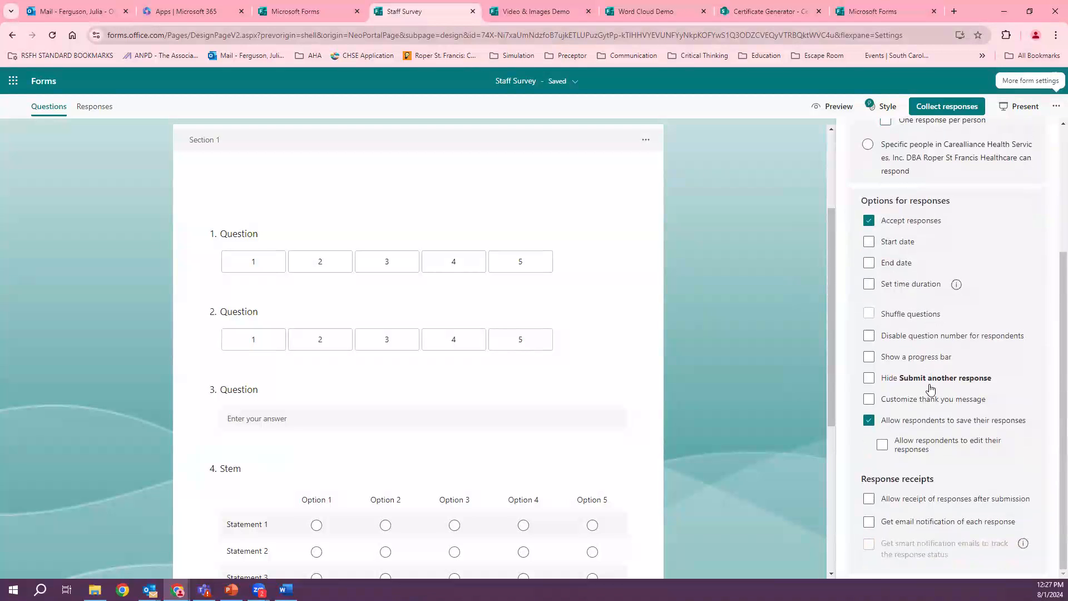
{"action": "scroll", "coordinate": [918, 334], "scroll_direction": "up", "scroll_amount": 3}
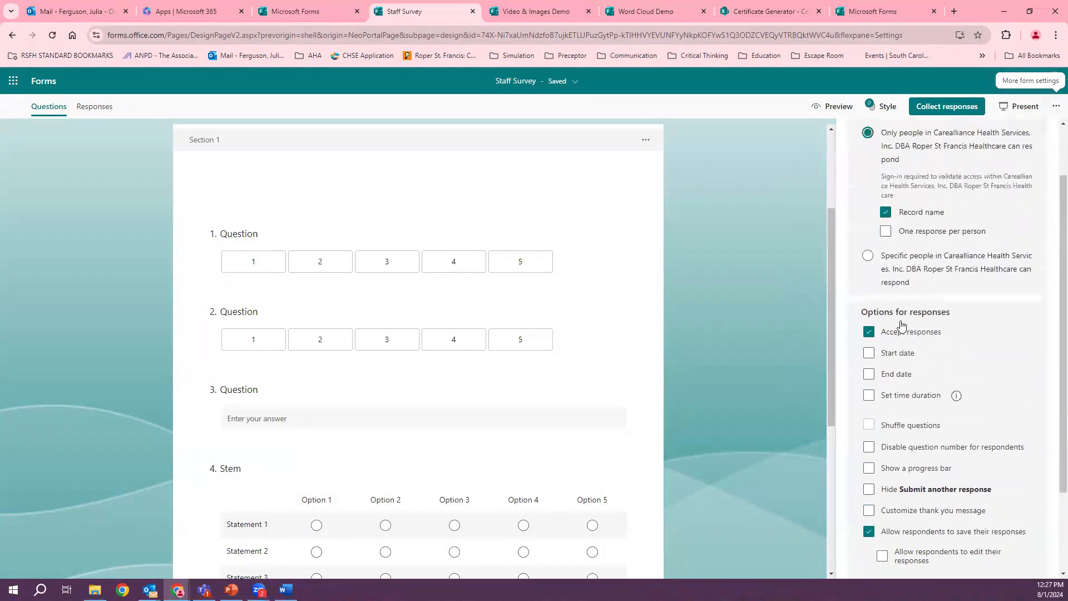
{"action": "left_click", "coordinate": [1055, 109]}
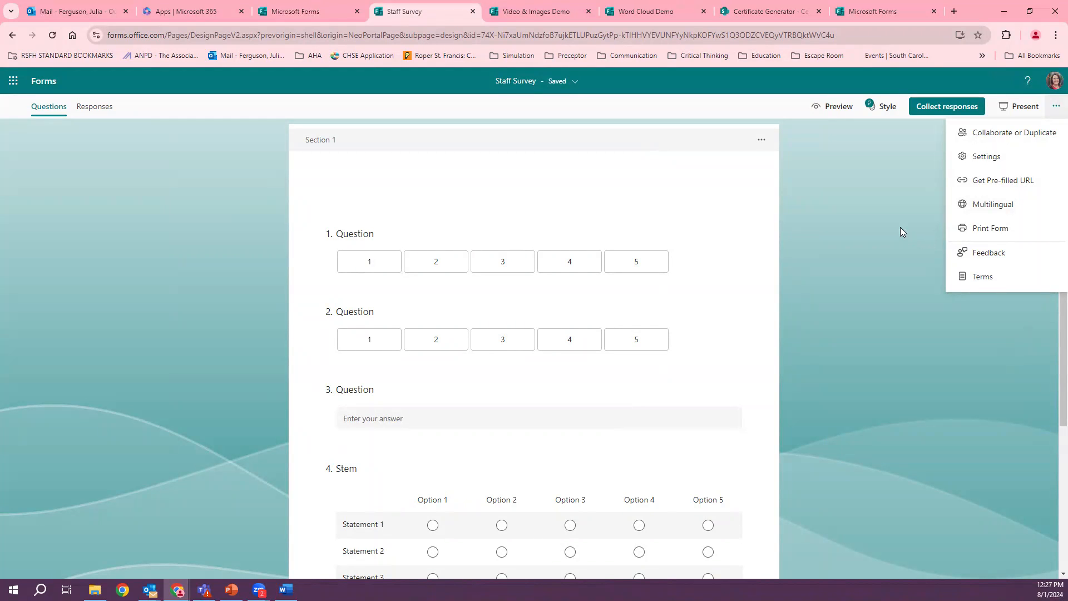
{"action": "left_click", "coordinate": [913, 198]}
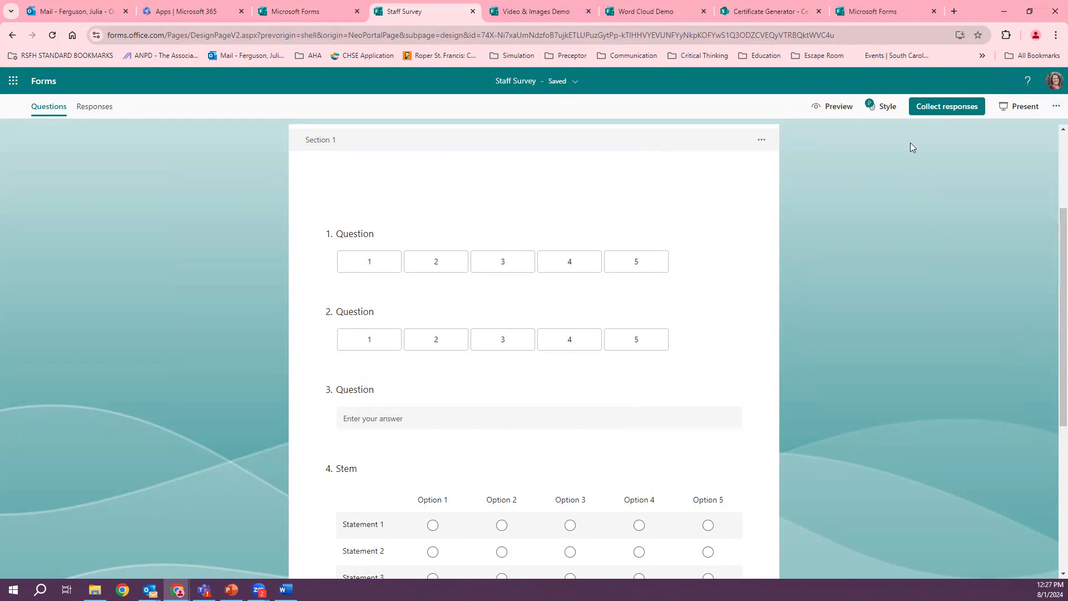
- Browse the survey's style and custom theme options, and apply the solid purple theme
{"action": "left_click", "coordinate": [888, 111]}
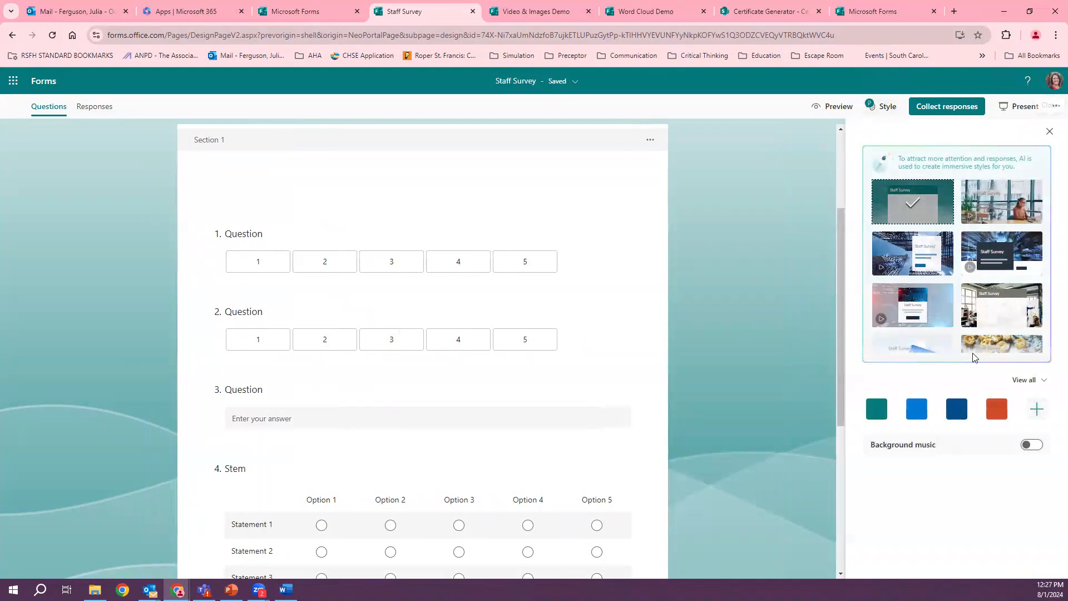
{"action": "scroll", "coordinate": [975, 351], "scroll_direction": "down", "scroll_amount": 2}
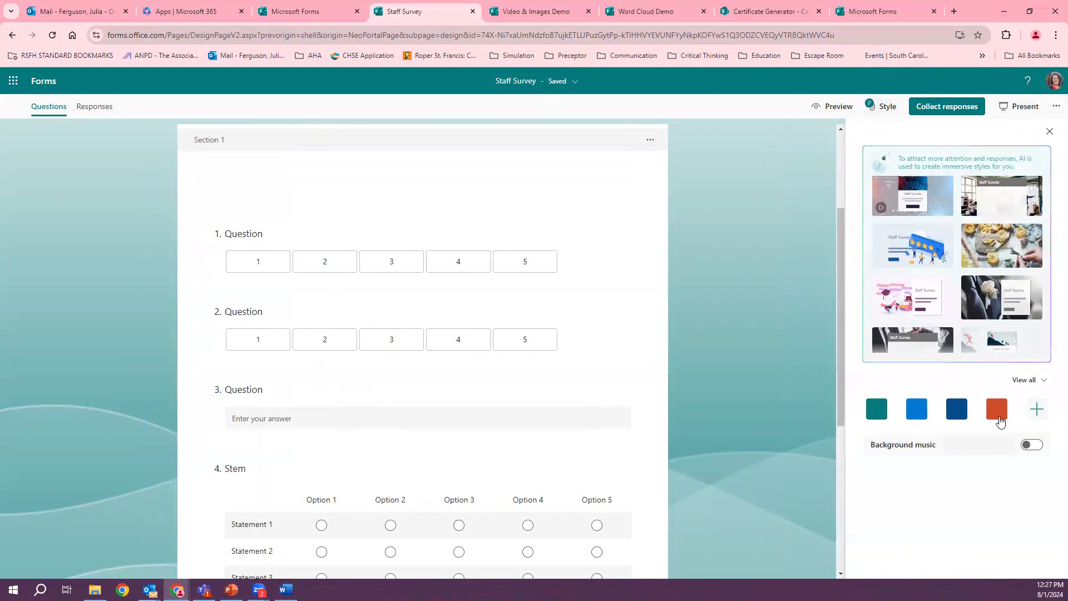
{"action": "left_click", "coordinate": [1037, 410]}
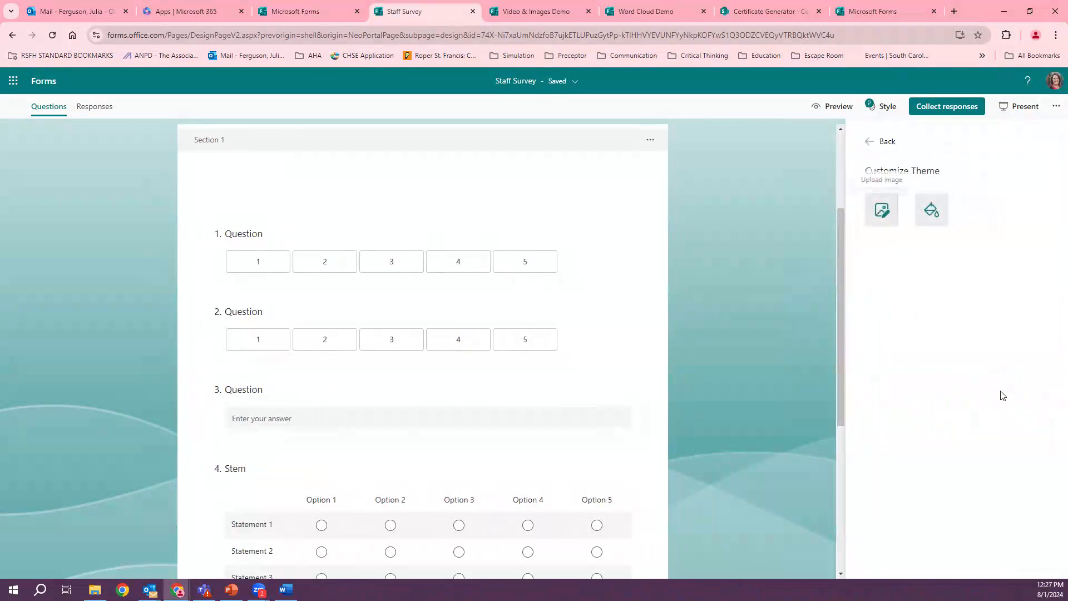
{"action": "left_click", "coordinate": [882, 143]}
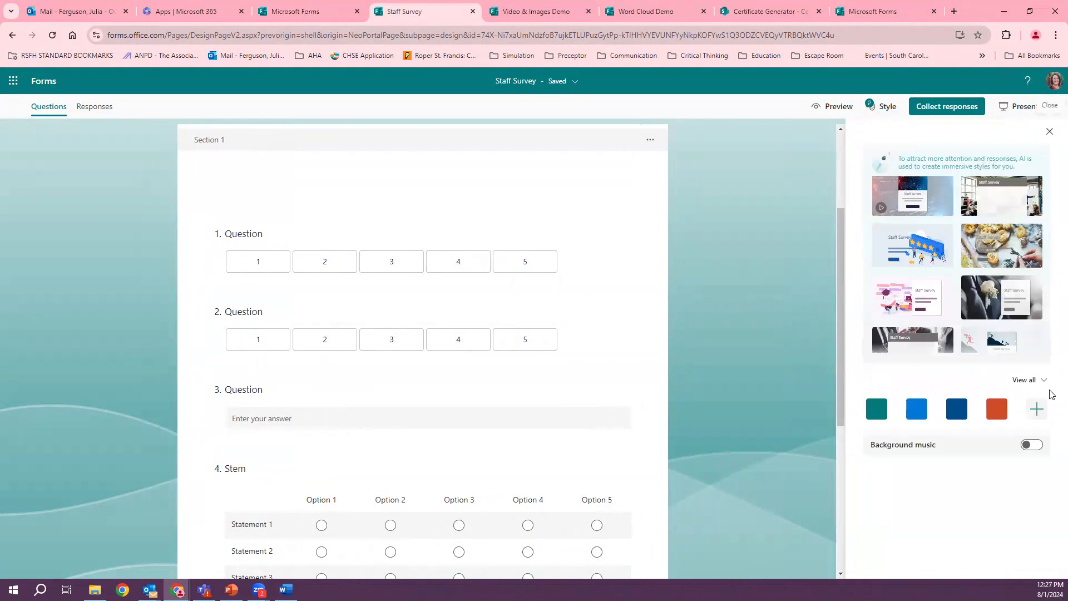
{"action": "left_click", "coordinate": [1041, 383]}
{"action": "scroll", "coordinate": [997, 463], "scroll_direction": "down", "scroll_amount": 1}
{"action": "left_click", "coordinate": [997, 393]}
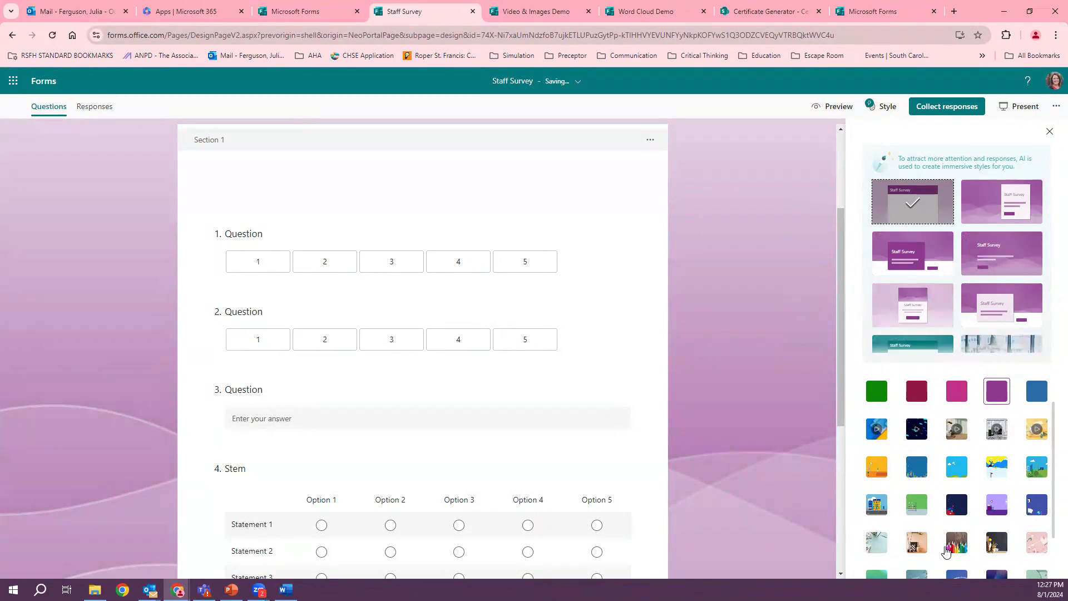
{"action": "scroll", "coordinate": [946, 551], "scroll_direction": "down", "scroll_amount": 1}
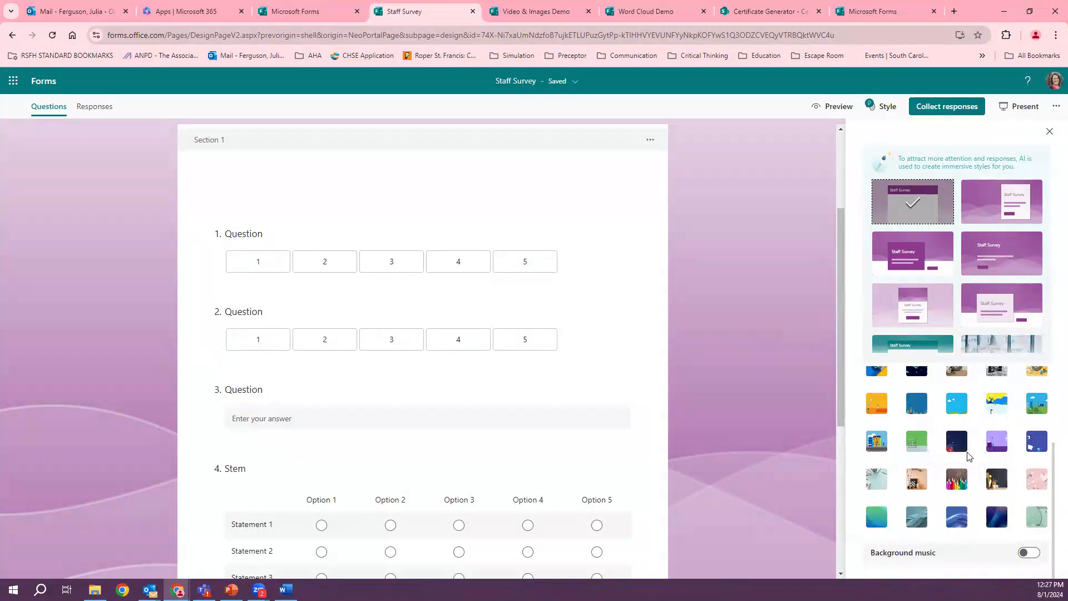
{"action": "scroll", "coordinate": [969, 457], "scroll_direction": "up", "scroll_amount": 3}
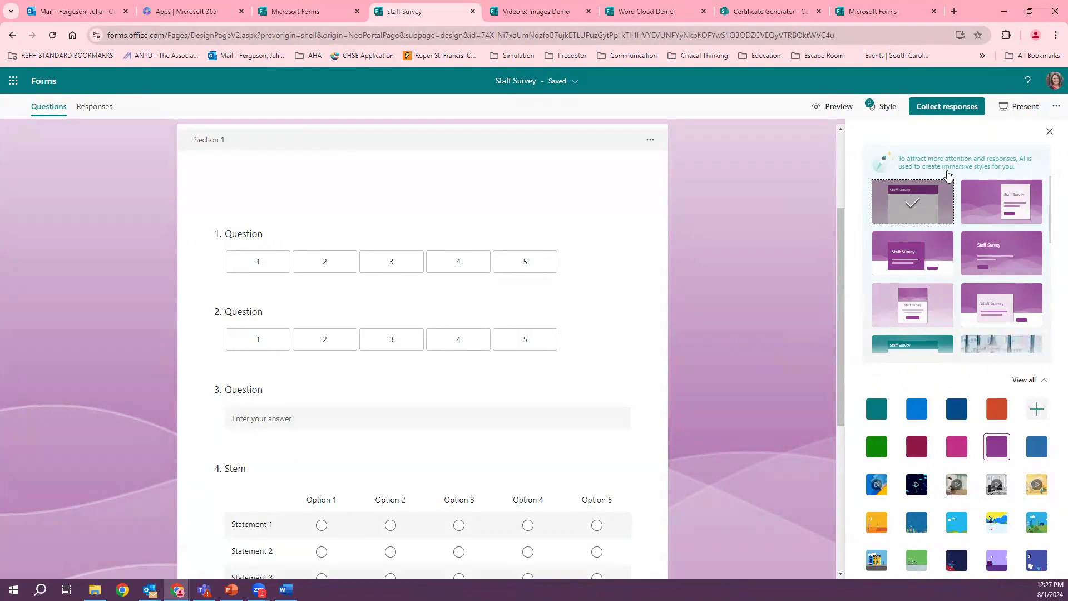
{"action": "left_click", "coordinate": [1050, 132]}
- Shorten the survey's response link and download its QR code
{"action": "left_click", "coordinate": [956, 108]}
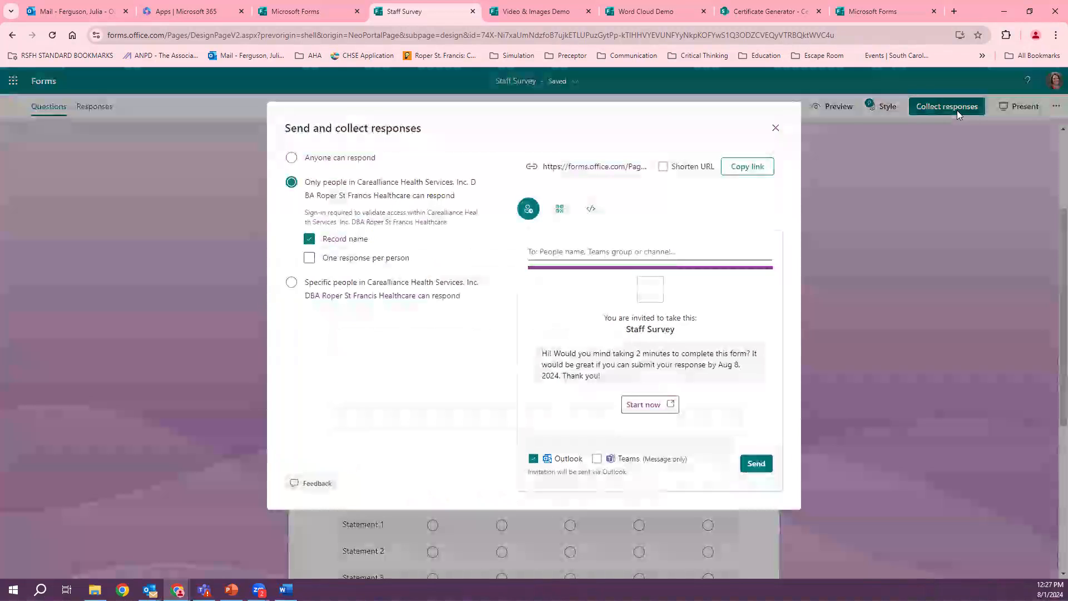
{"action": "left_click", "coordinate": [776, 128]}
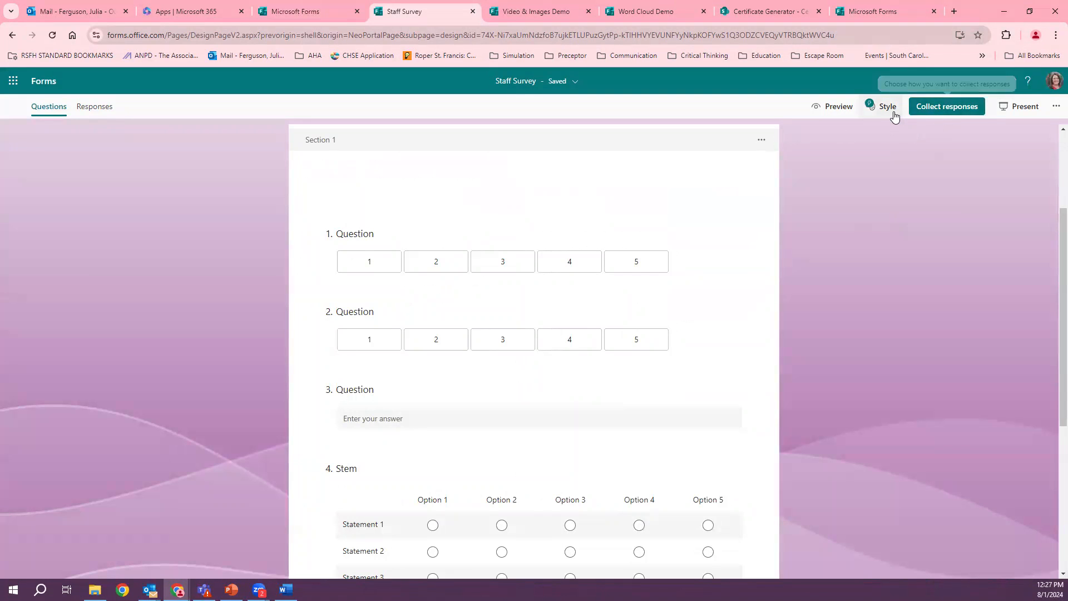
{"action": "left_click", "coordinate": [937, 111]}
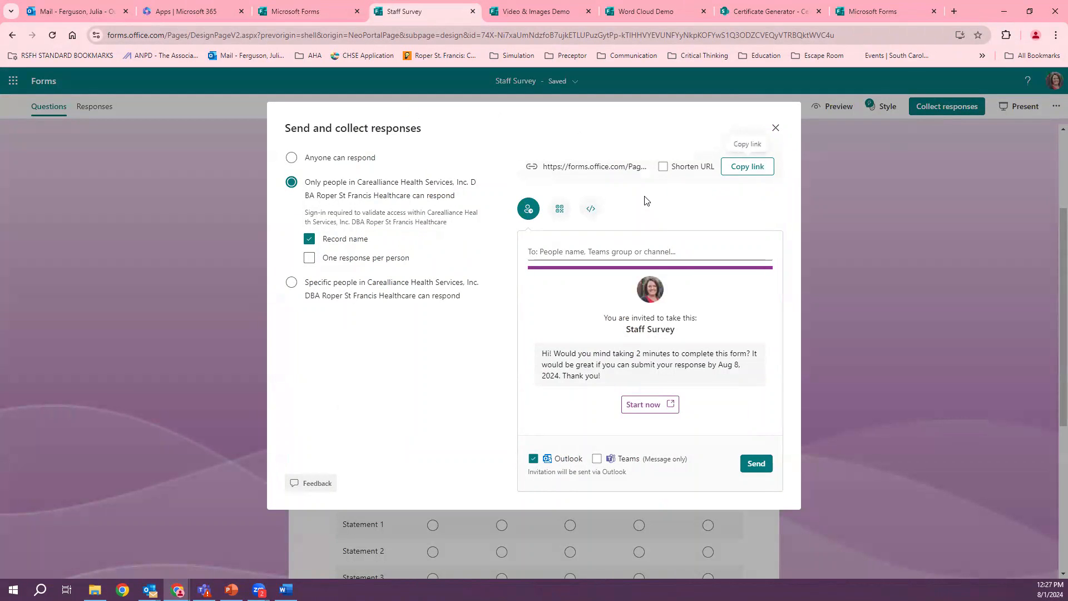
{"action": "left_click", "coordinate": [664, 167]}
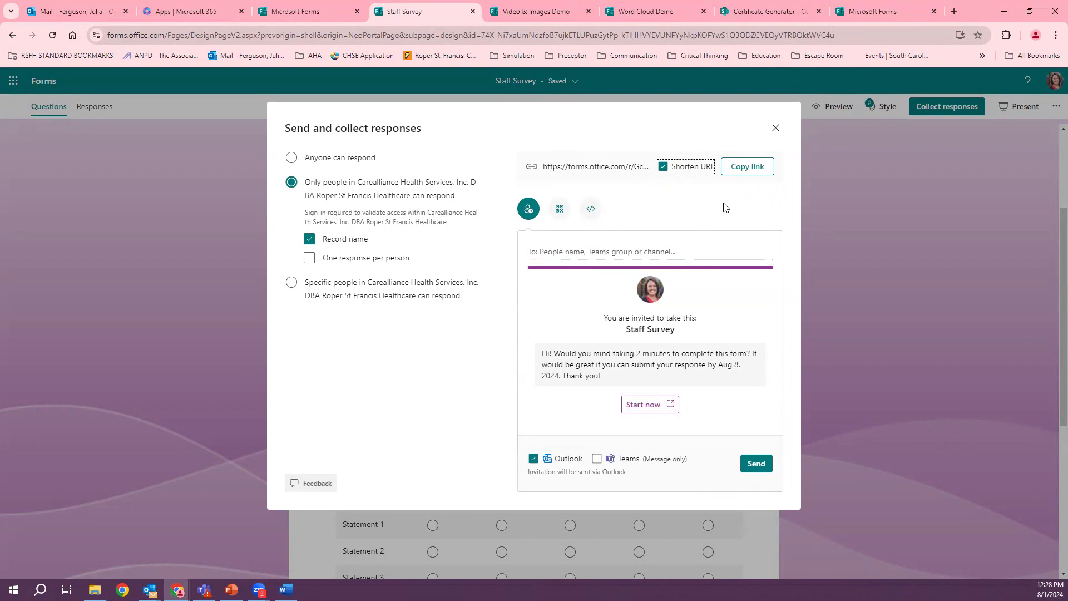
{"action": "left_click", "coordinate": [560, 212]}
{"action": "left_click", "coordinate": [726, 477]}
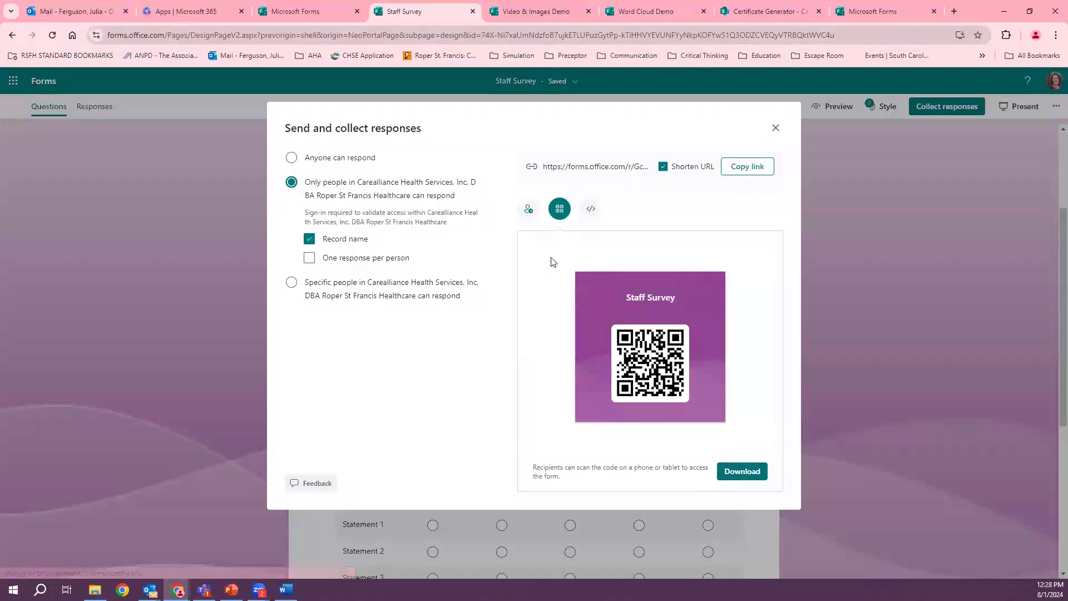
- Examine the survey's invitation options, including the recipient suggestions and the message text, and leave the sending dialog
{"action": "left_click", "coordinate": [528, 209]}
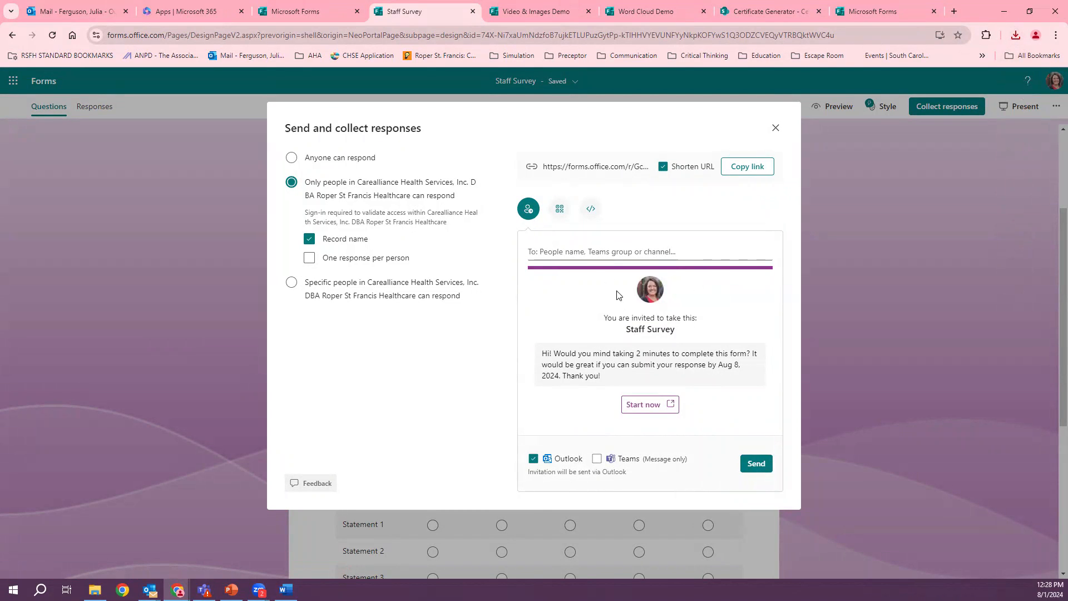
{"action": "left_click", "coordinate": [568, 253]}
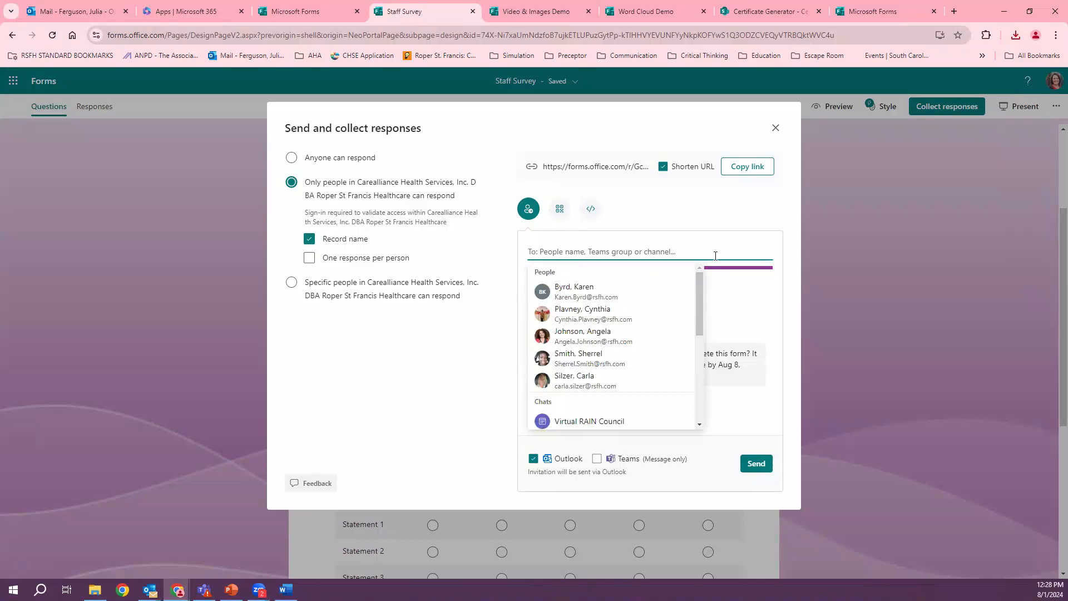
{"action": "left_click", "coordinate": [493, 366]}
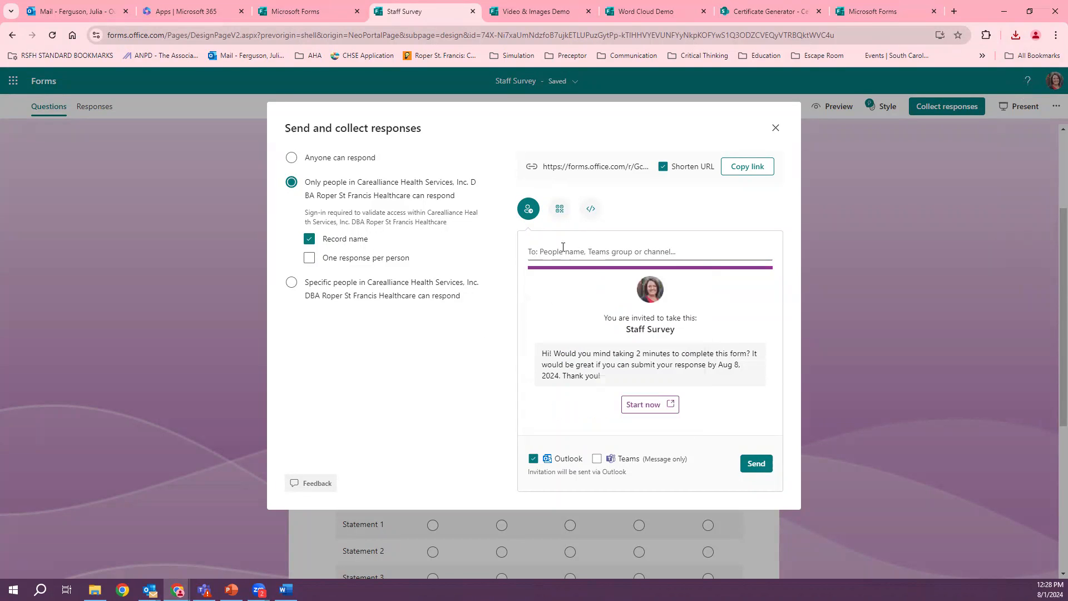
{"action": "left_click", "coordinate": [567, 374]}
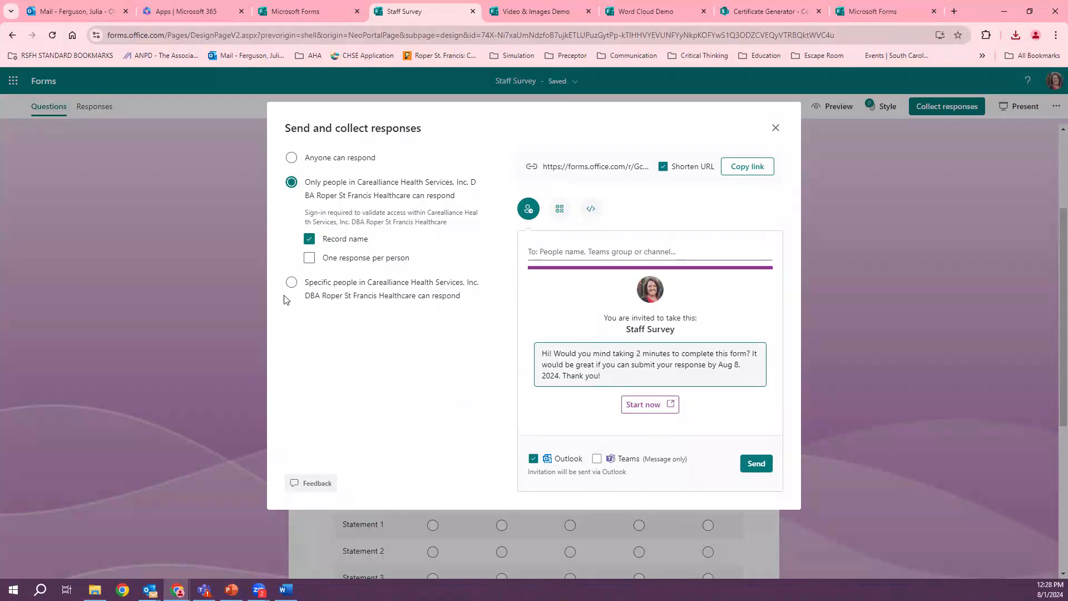
{"action": "left_click", "coordinate": [773, 128]}
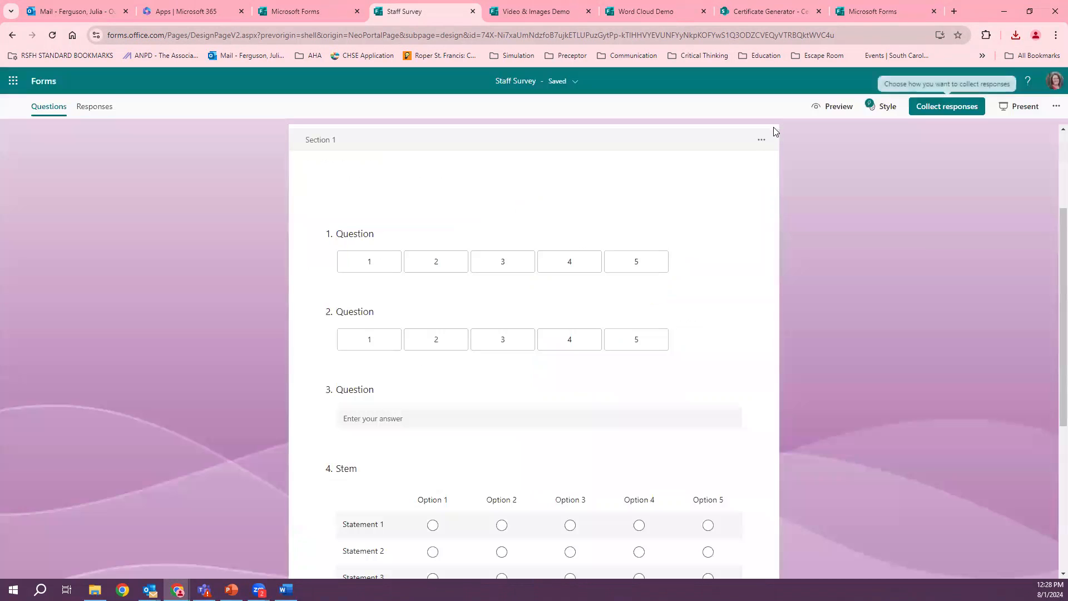
- Close the Staff Survey and create a new blank quiz
{"action": "left_click", "coordinate": [473, 11]}
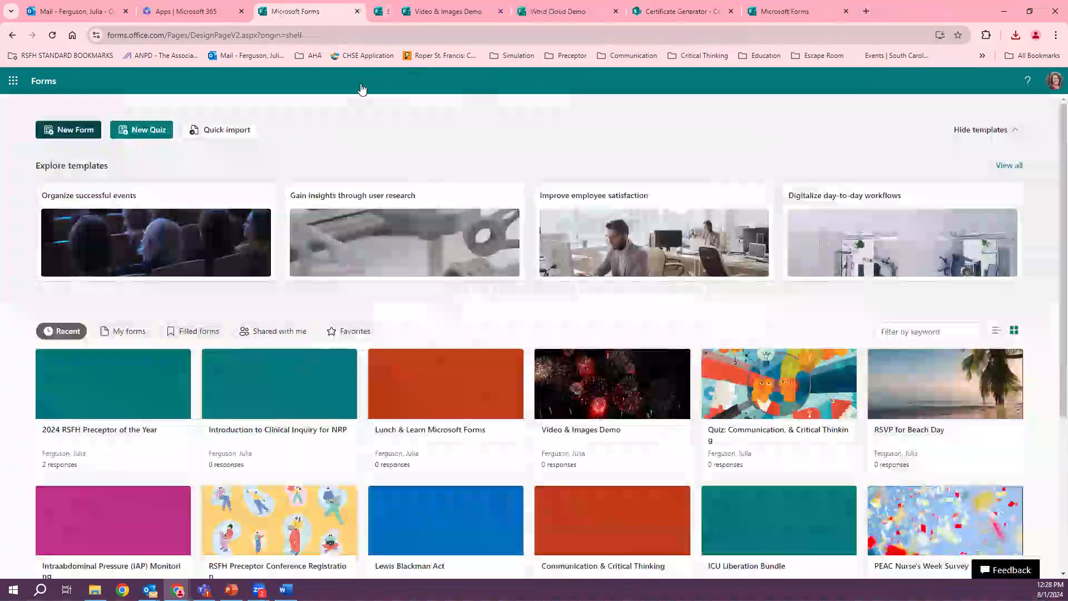
{"action": "left_click", "coordinate": [144, 130]}
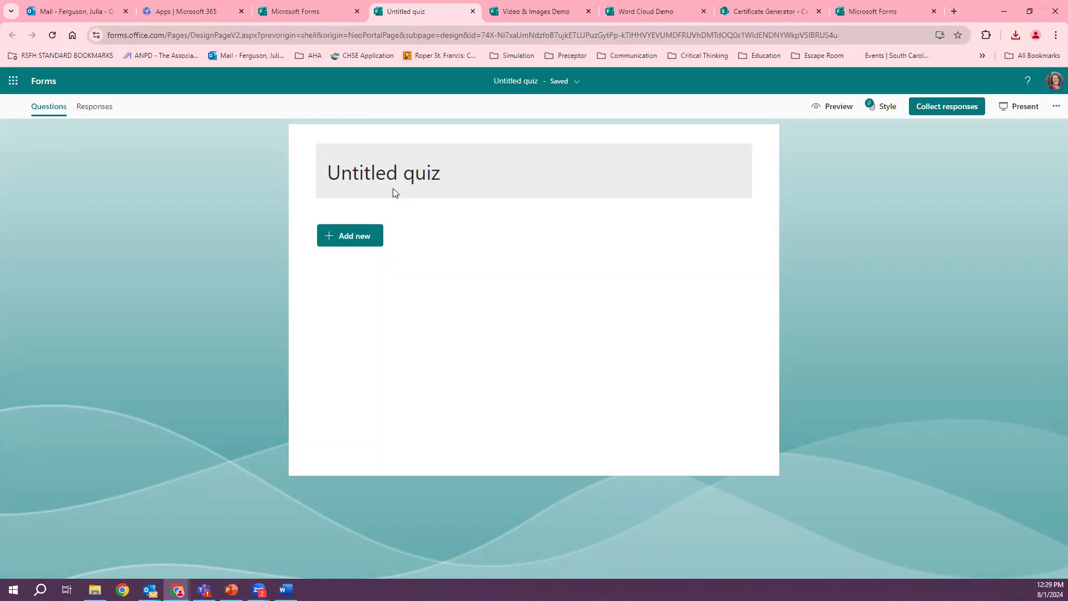
{"action": "left_click", "coordinate": [394, 190]}
- Add a choice question to the quiz and mark Option 1 as the correct answer
{"action": "left_click", "coordinate": [371, 249]}
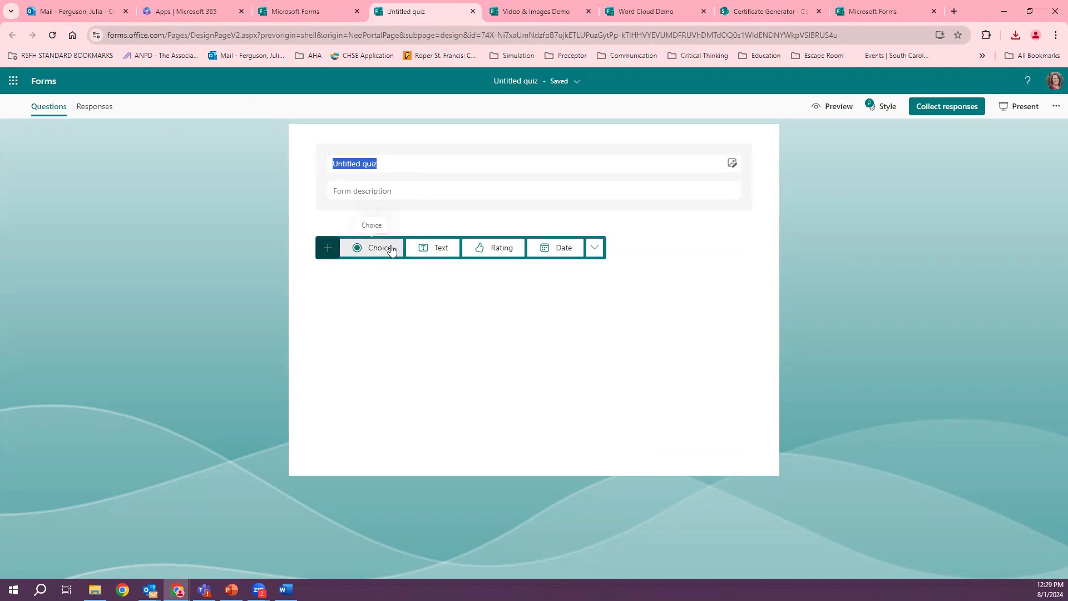
{"action": "left_click", "coordinate": [391, 250]}
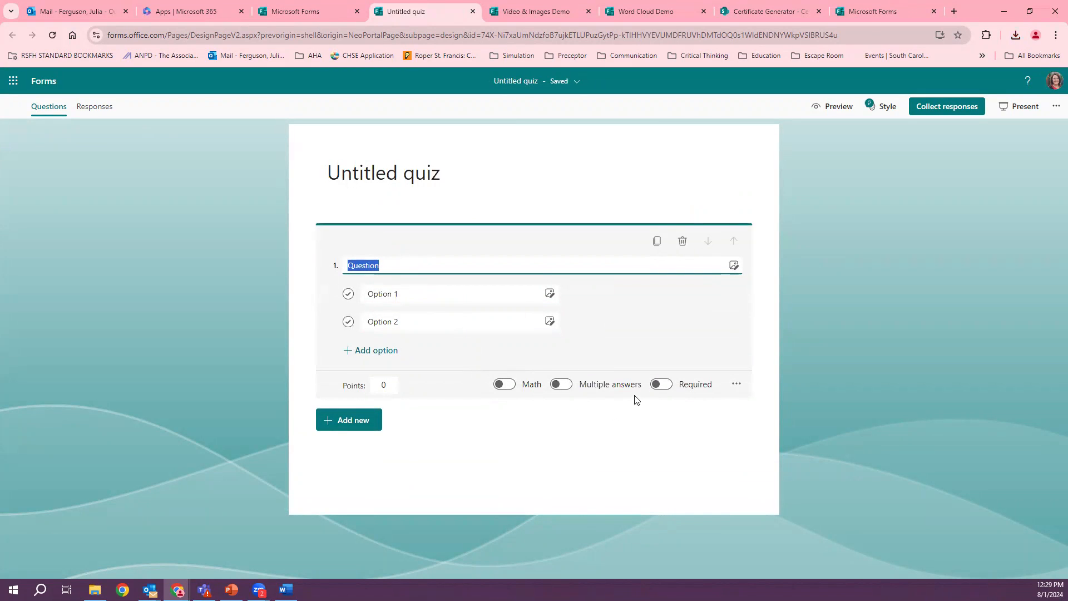
{"action": "left_click", "coordinate": [350, 296]}
{"action": "left_click", "coordinate": [500, 324]}
{"action": "left_click", "coordinate": [502, 296]}
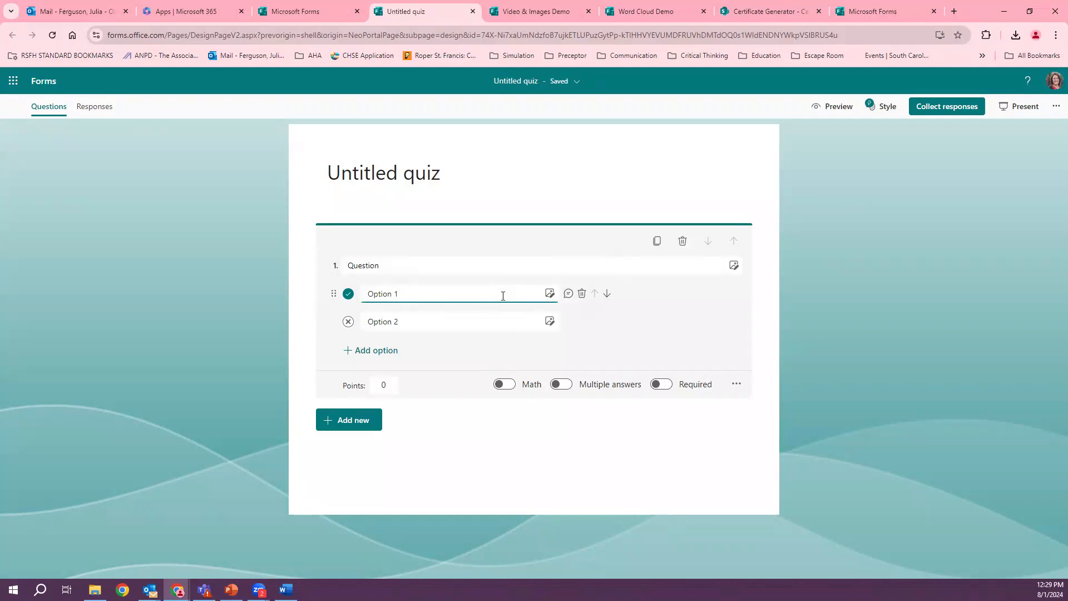
- Add the feedback messages "Correct!" for Option 1 and "incorrect" for Option 2 of the first quiz question
{"action": "left_click", "coordinate": [568, 293]}
{"action": "left_click", "coordinate": [432, 321]}
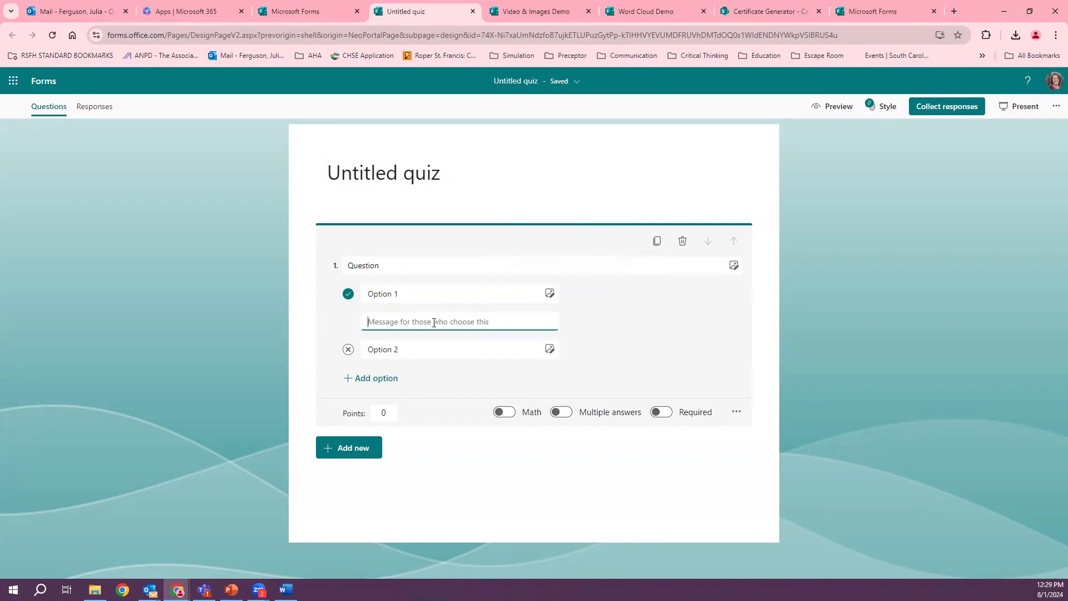
{"action": "type", "text": "Correct!"}
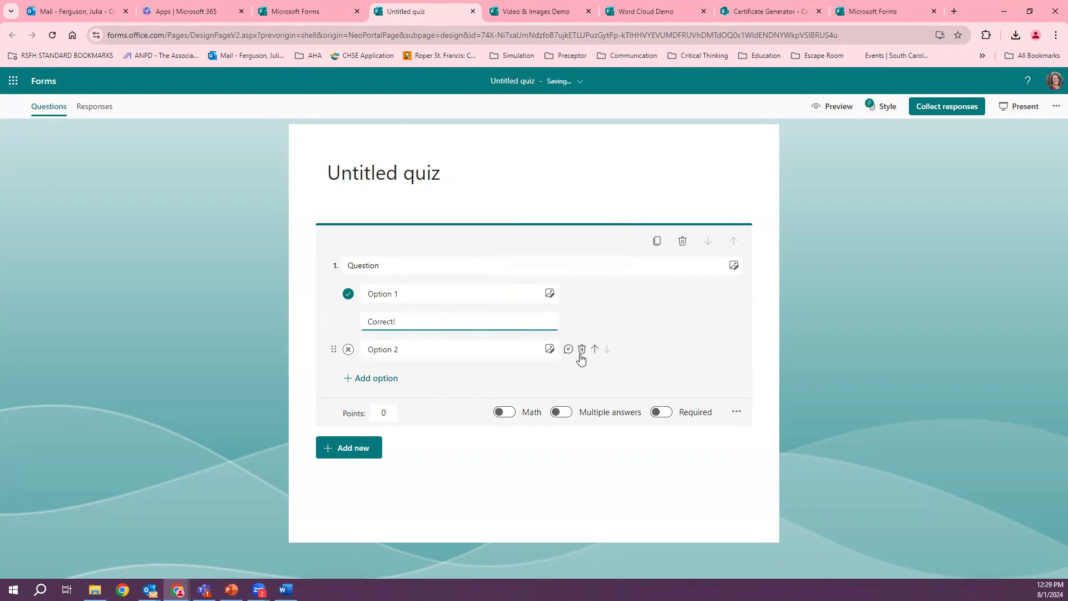
{"action": "left_click", "coordinate": [569, 350]}
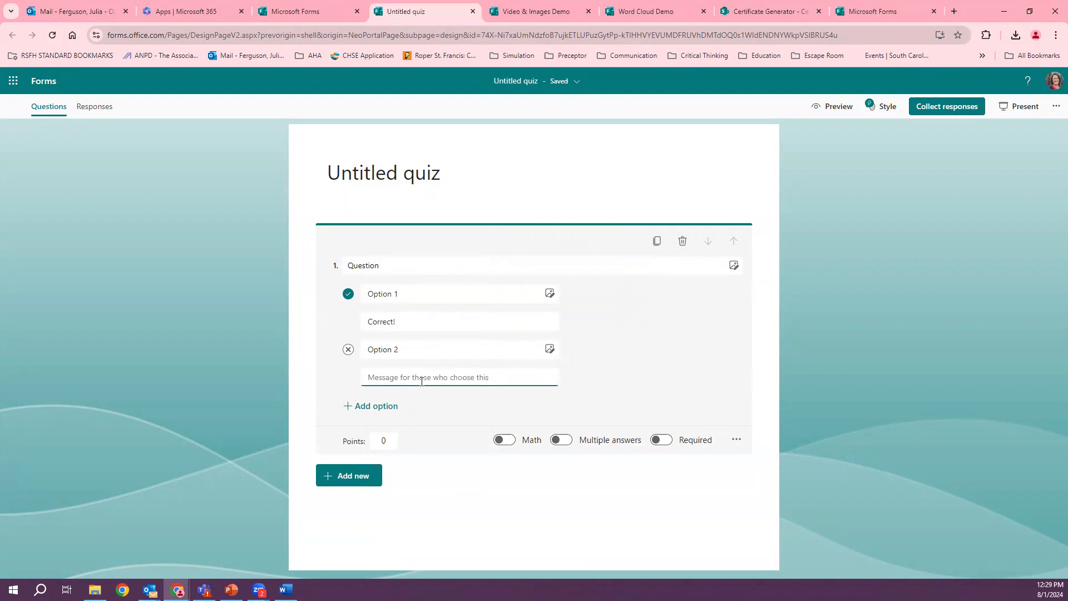
{"action": "type", "text": "incorrect"}
- Make the first quiz question required
{"action": "left_click", "coordinate": [661, 440]}
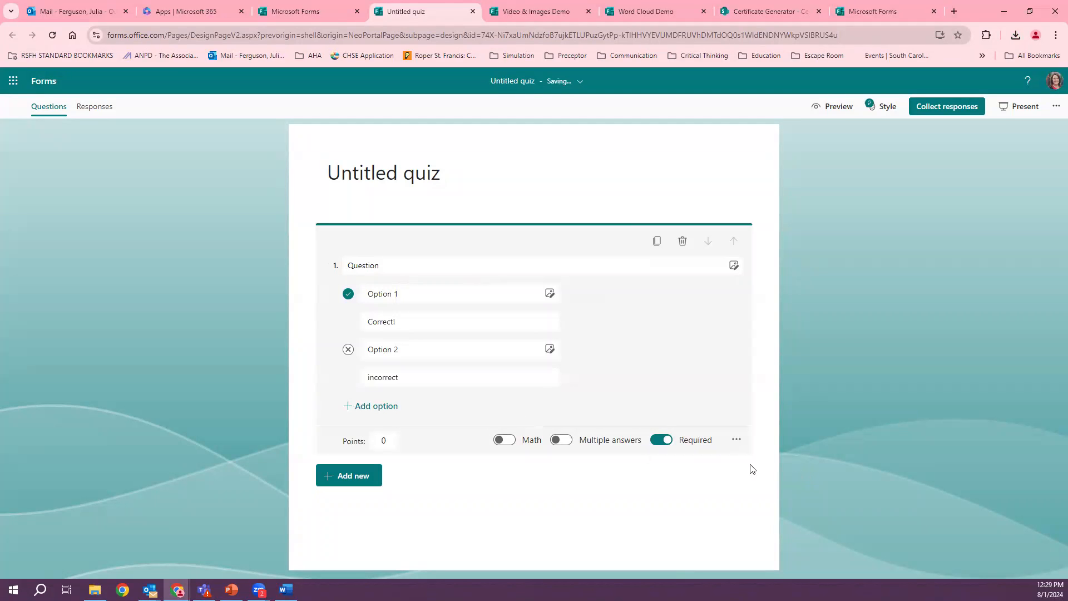
{"action": "left_click", "coordinate": [661, 443]}
{"action": "left_click", "coordinate": [669, 444]}
- Add a second choice question, a text question and a ranking question to the quiz
{"action": "left_click", "coordinate": [346, 482]}
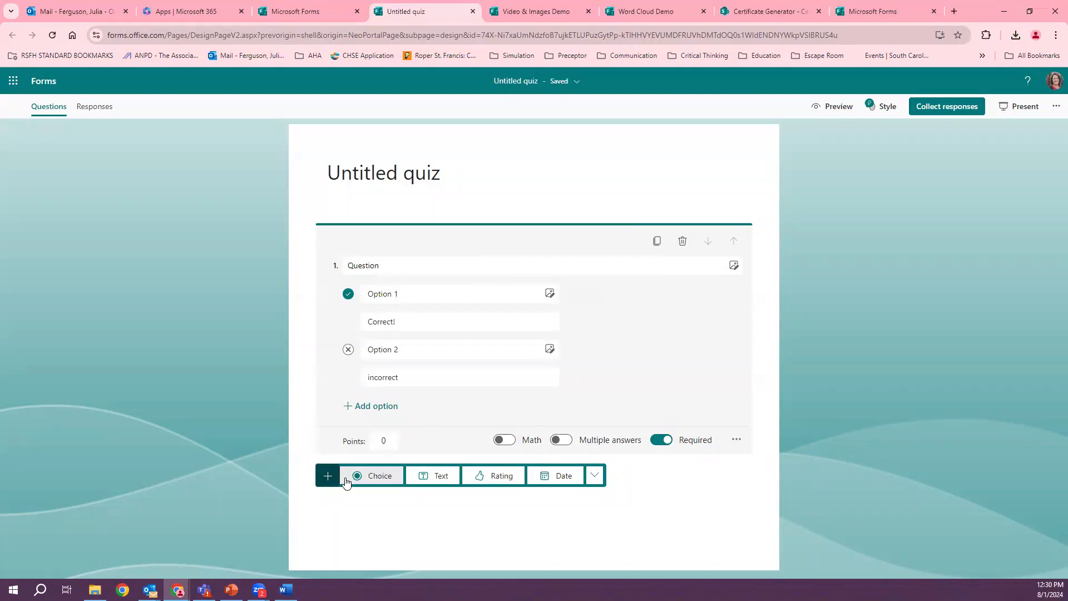
{"action": "left_click", "coordinate": [378, 479]}
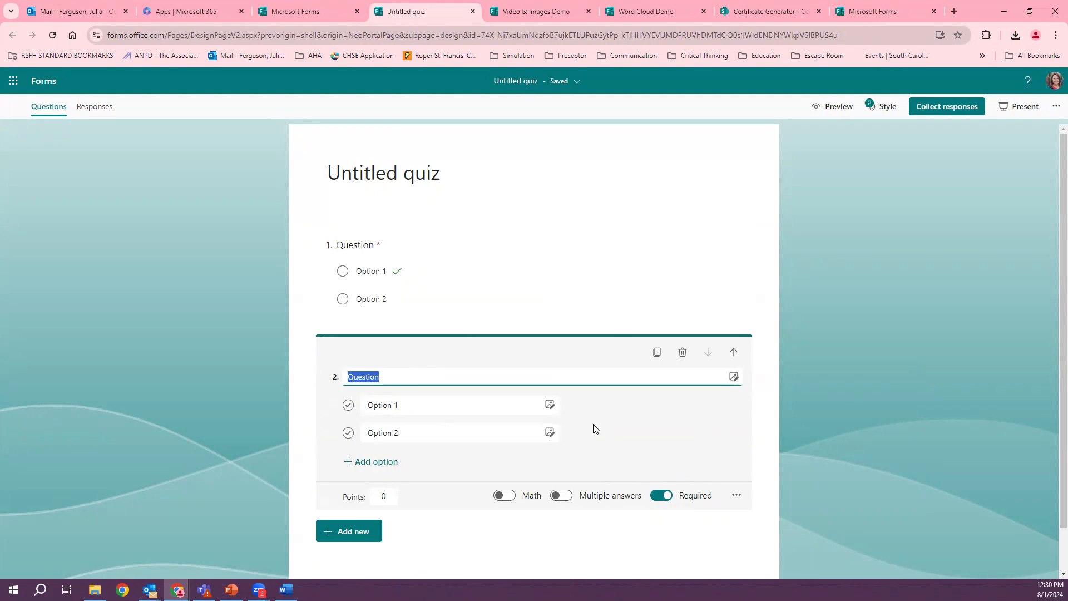
{"action": "scroll", "coordinate": [757, 501], "scroll_direction": "down", "scroll_amount": 1}
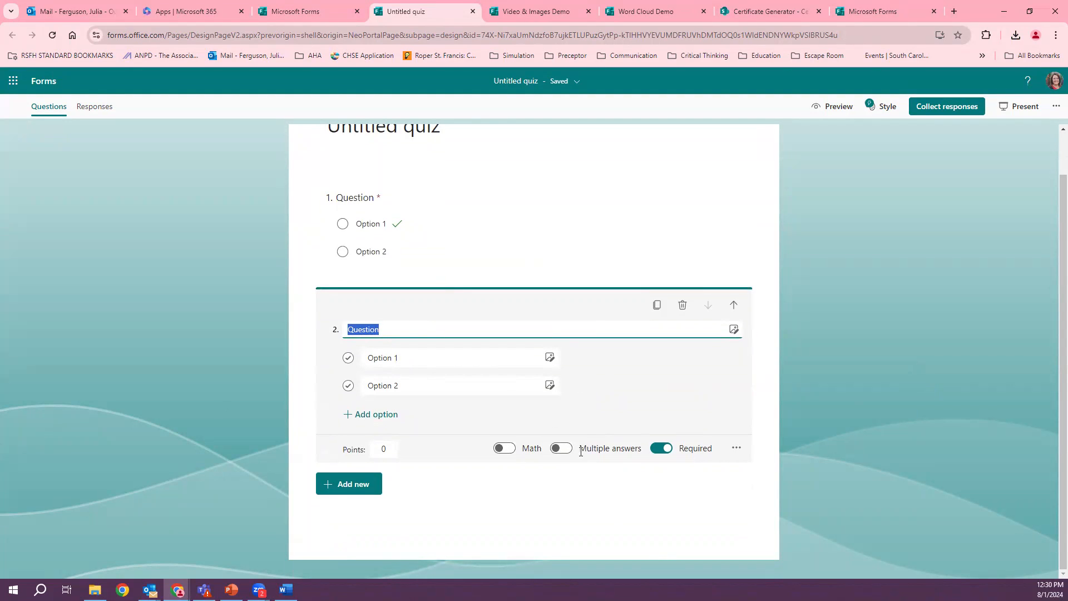
{"action": "left_click", "coordinate": [343, 490]}
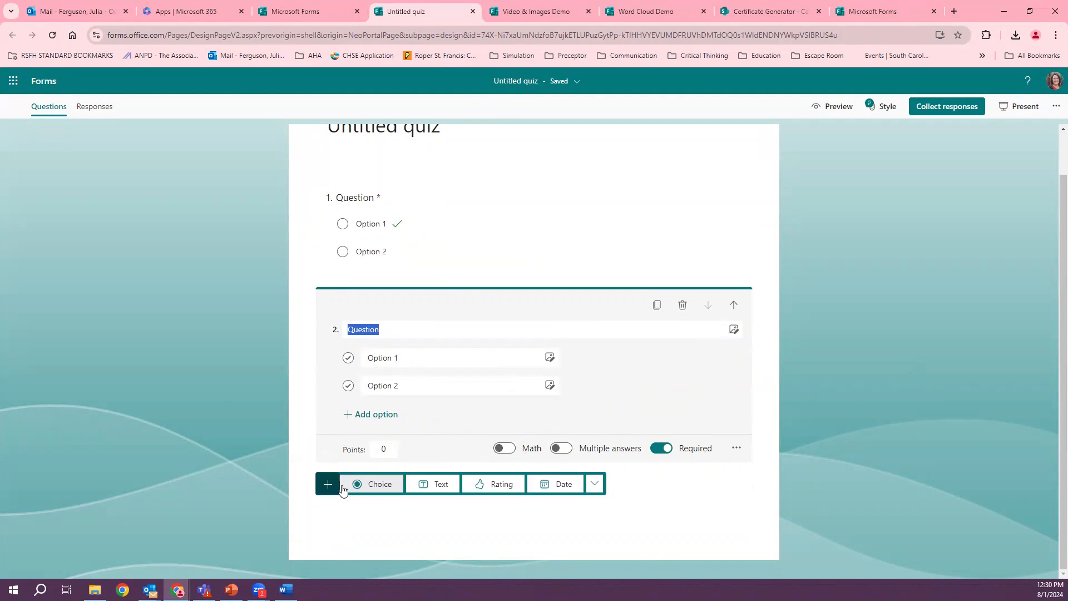
{"action": "left_click", "coordinate": [438, 484]}
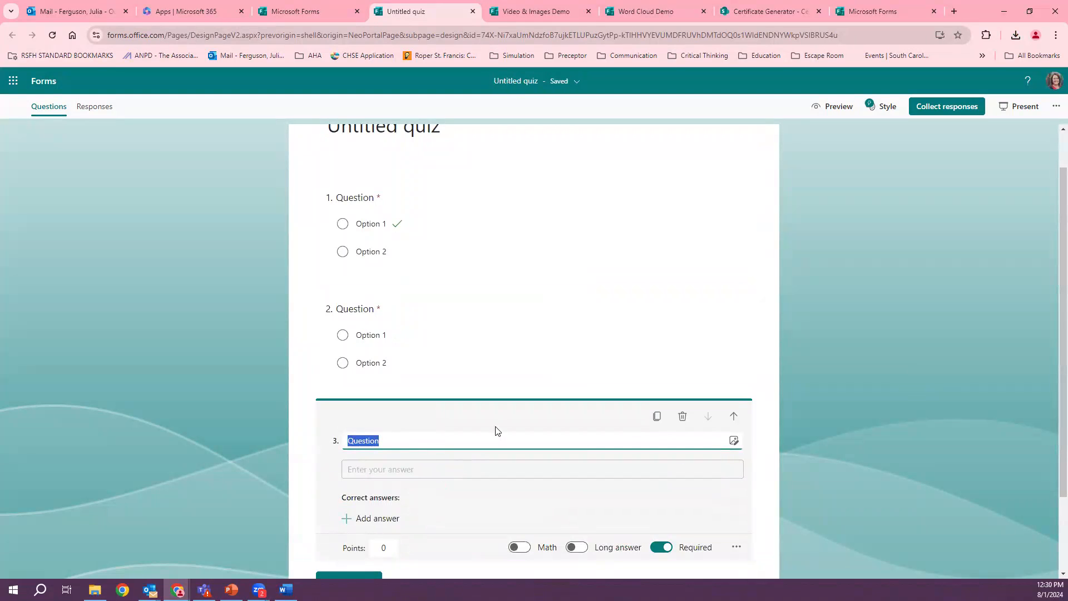
{"action": "scroll", "coordinate": [493, 429], "scroll_direction": "down", "scroll_amount": 1}
{"action": "left_click", "coordinate": [350, 528]}
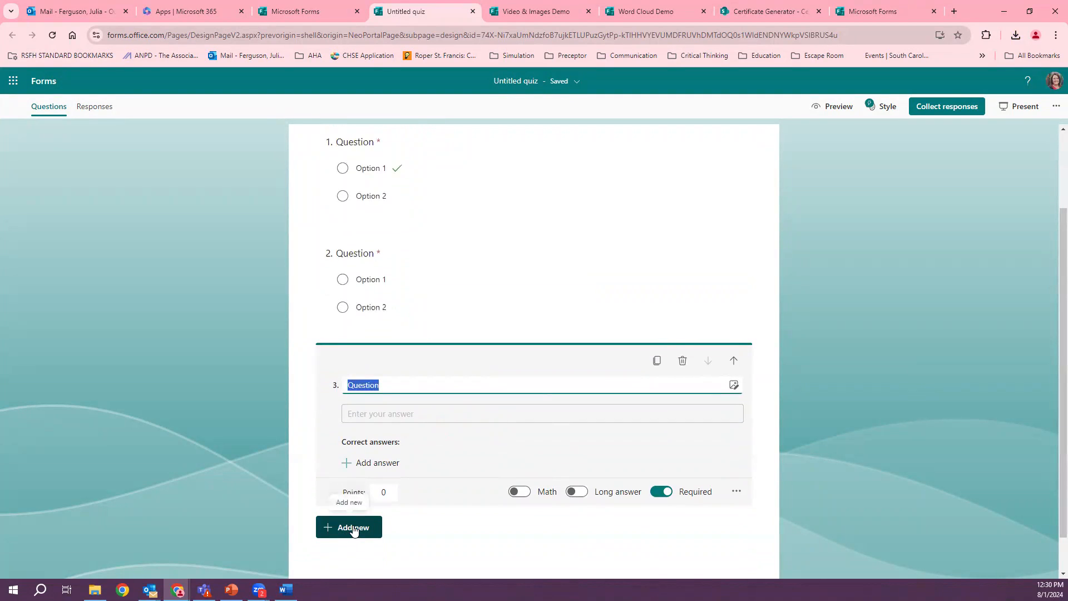
{"action": "left_click", "coordinate": [593, 529]}
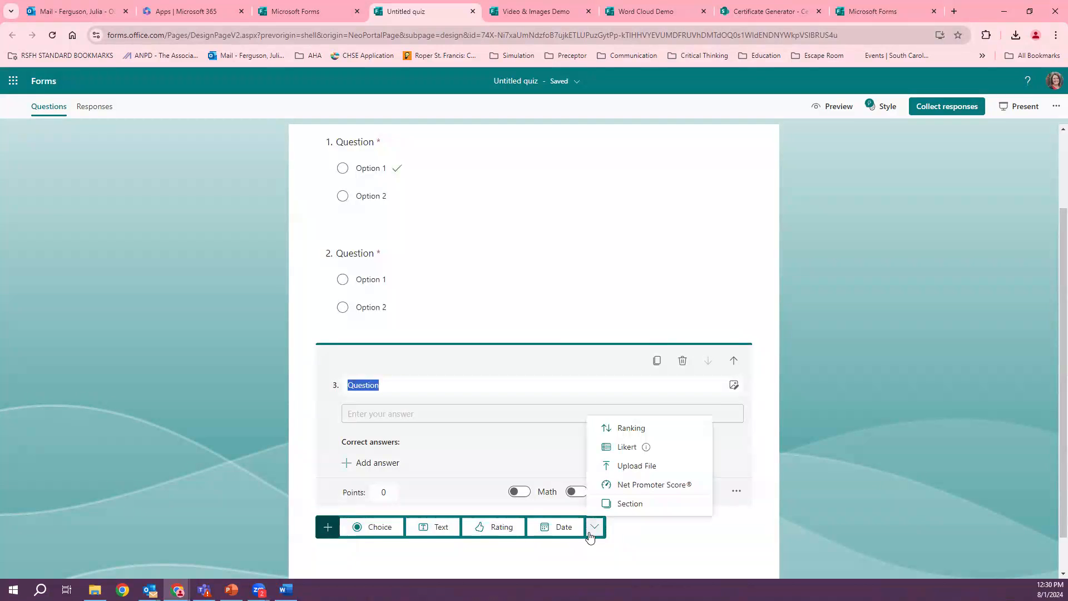
{"action": "left_click", "coordinate": [639, 429]}
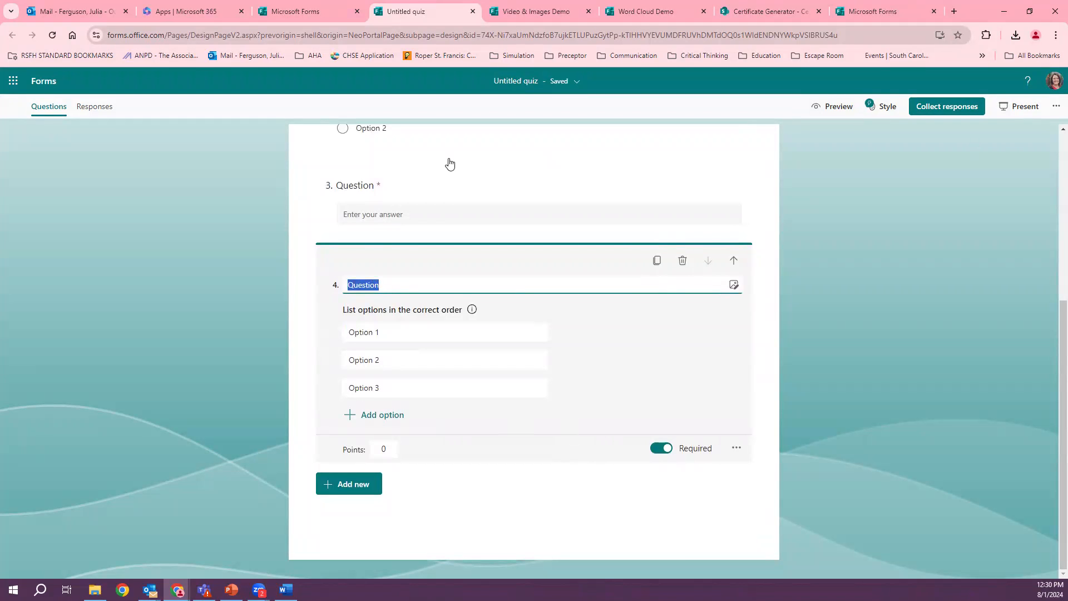
- Examine the quiz's response collection settings and its additional form options
{"action": "left_click", "coordinate": [948, 106]}
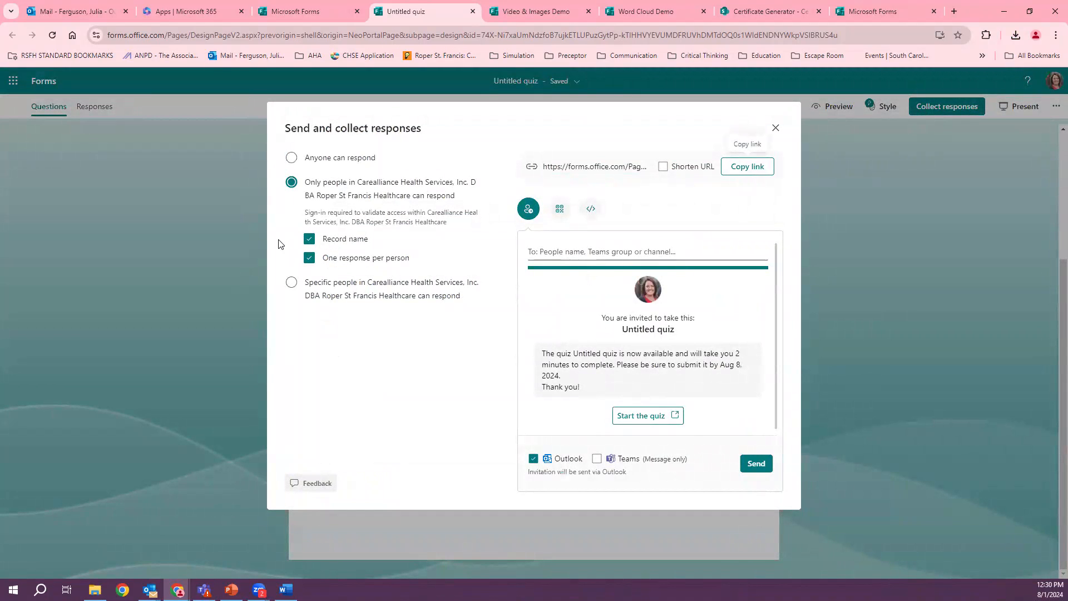
{"action": "left_click", "coordinate": [777, 128]}
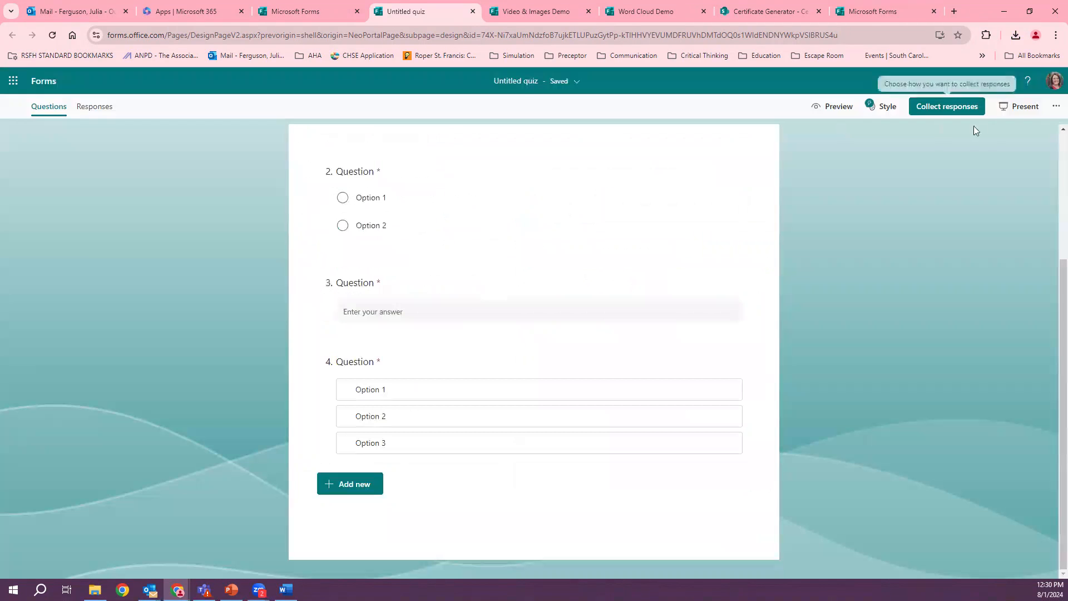
{"action": "left_click", "coordinate": [1056, 107]}
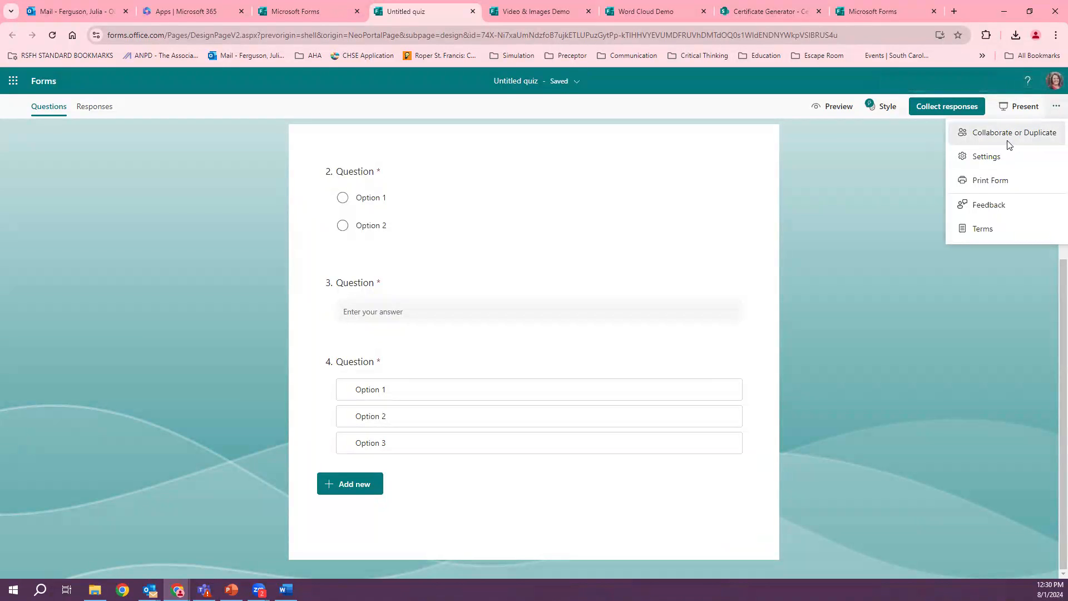
{"action": "left_click", "coordinate": [887, 207]}
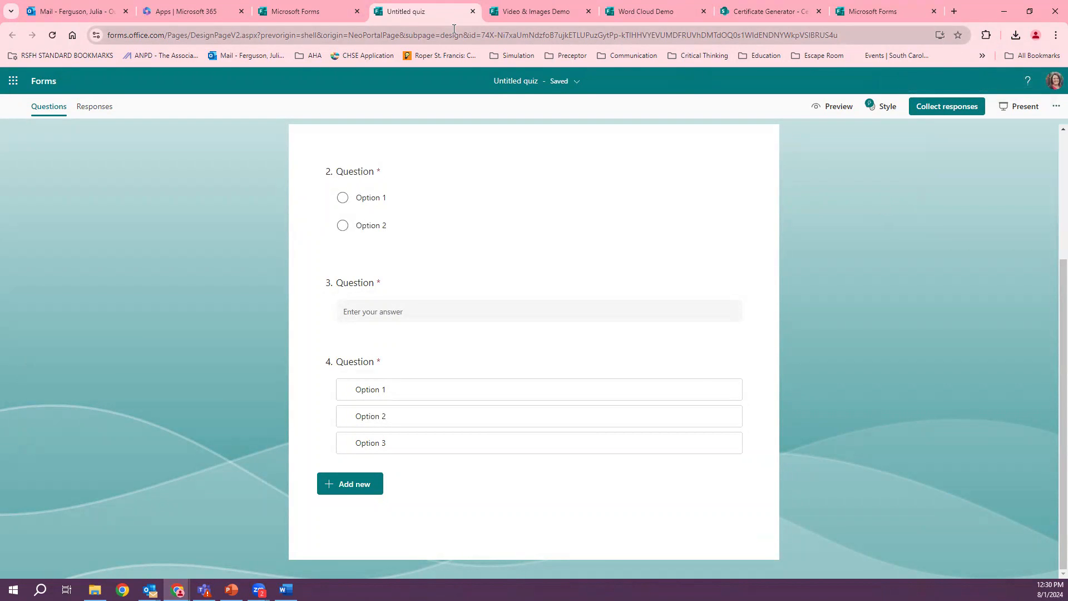
- Close the untitled quiz, open "Quiz: Communication, & Critical Thinking" and look over its first questions
{"action": "left_click", "coordinate": [472, 11]}
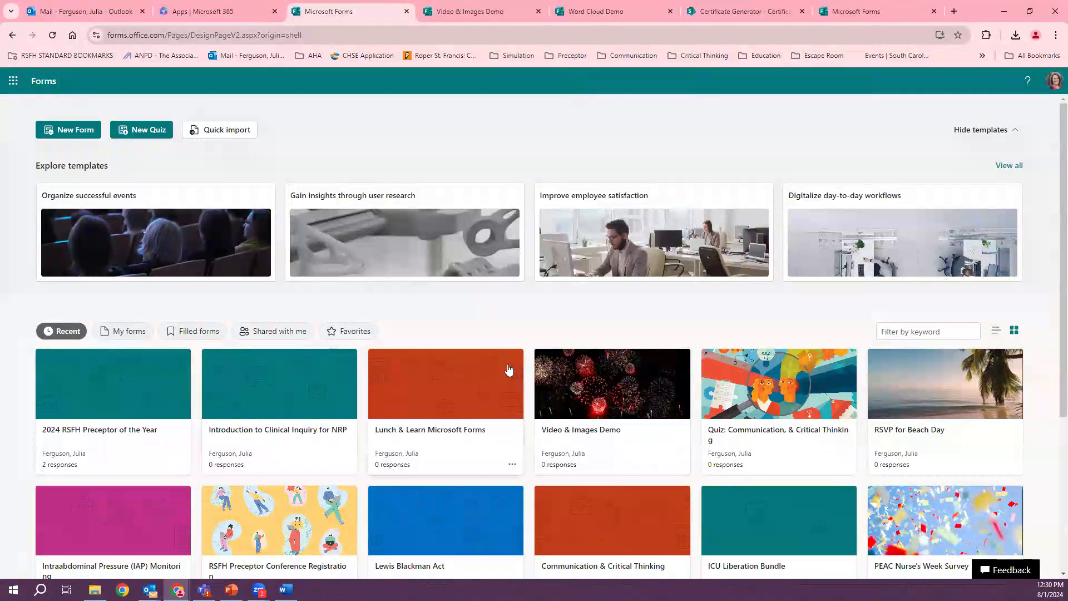
{"action": "scroll", "coordinate": [508, 370], "scroll_direction": "down", "scroll_amount": 1}
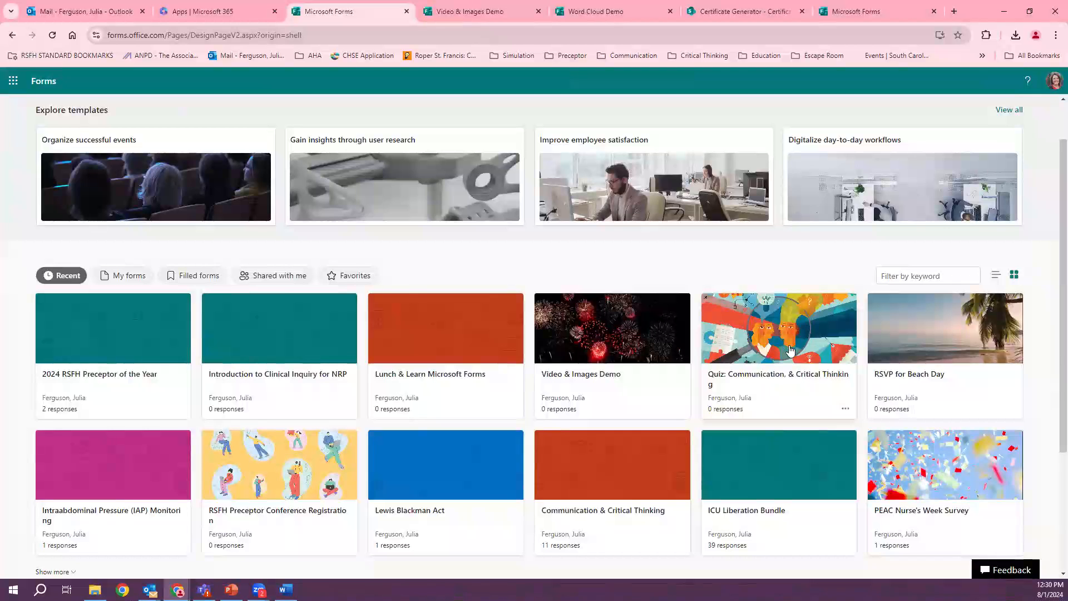
{"action": "left_click", "coordinate": [774, 366]}
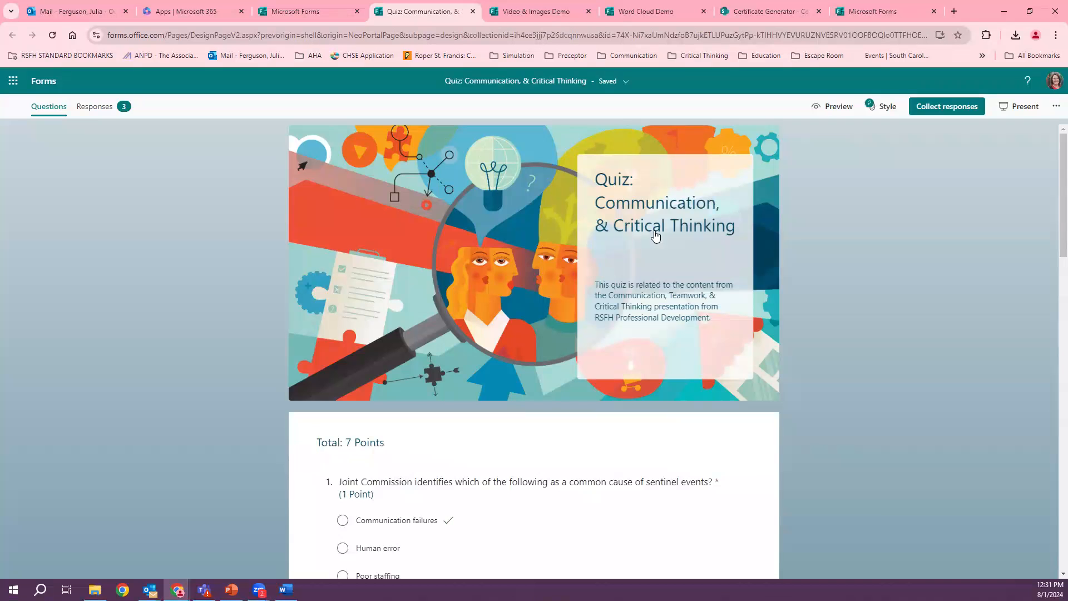
{"action": "scroll", "coordinate": [607, 367], "scroll_direction": "down", "scroll_amount": 2}
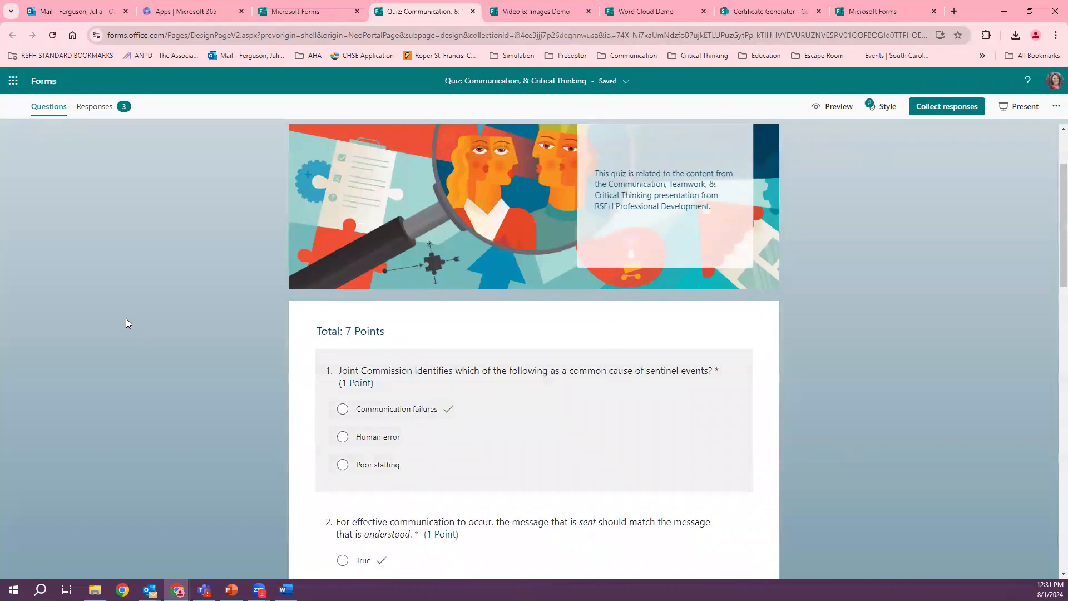
{"action": "scroll", "coordinate": [423, 431], "scroll_direction": "down", "scroll_amount": 1}
{"action": "scroll", "coordinate": [435, 431], "scroll_direction": "down", "scroll_amount": 1}
{"action": "scroll", "coordinate": [436, 431], "scroll_direction": "up", "scroll_amount": 4}
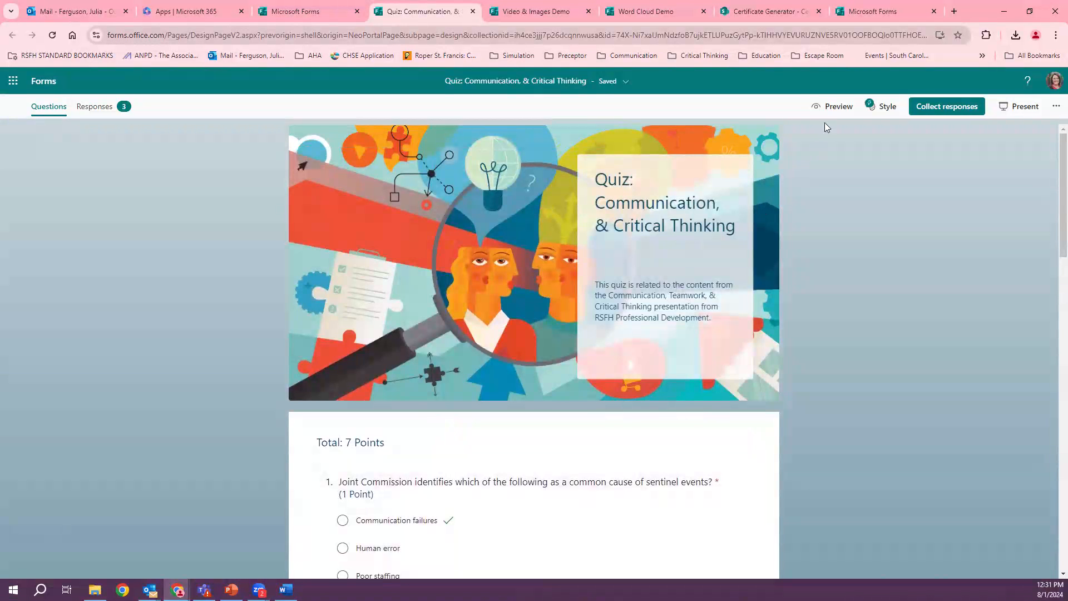
- Preview the quiz as it appears on a mobile device and start it there
{"action": "left_click", "coordinate": [833, 107]}
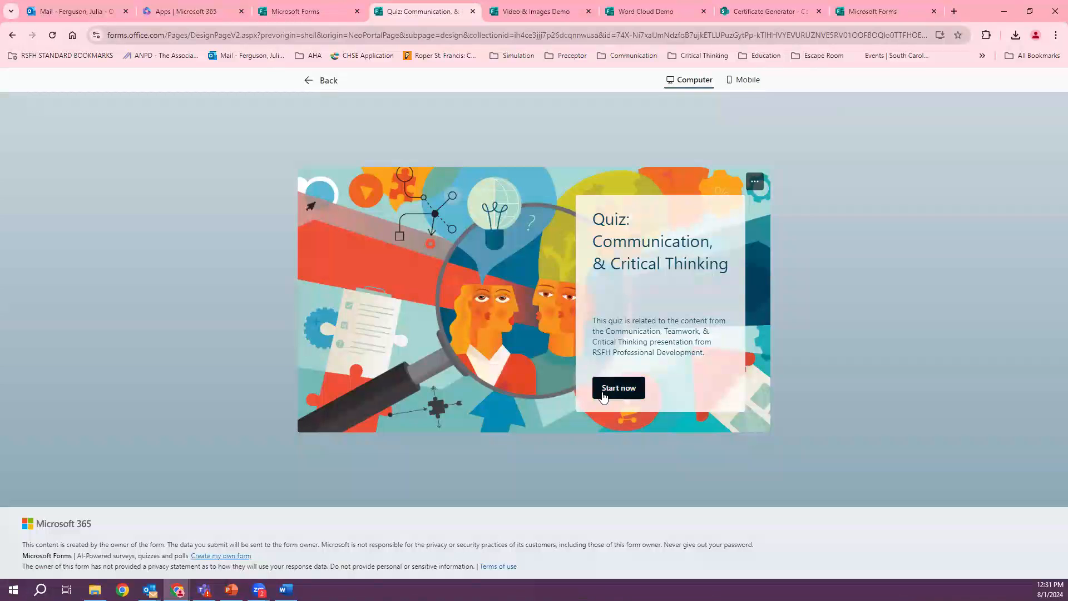
{"action": "left_click", "coordinate": [736, 80]}
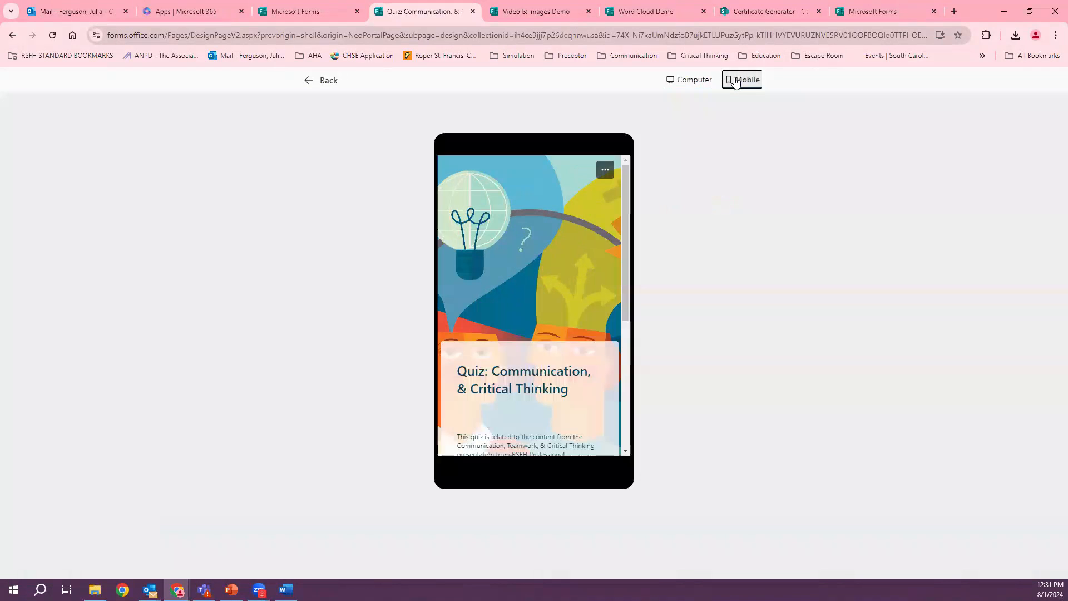
{"action": "scroll", "coordinate": [565, 256], "scroll_direction": "down", "scroll_amount": 3}
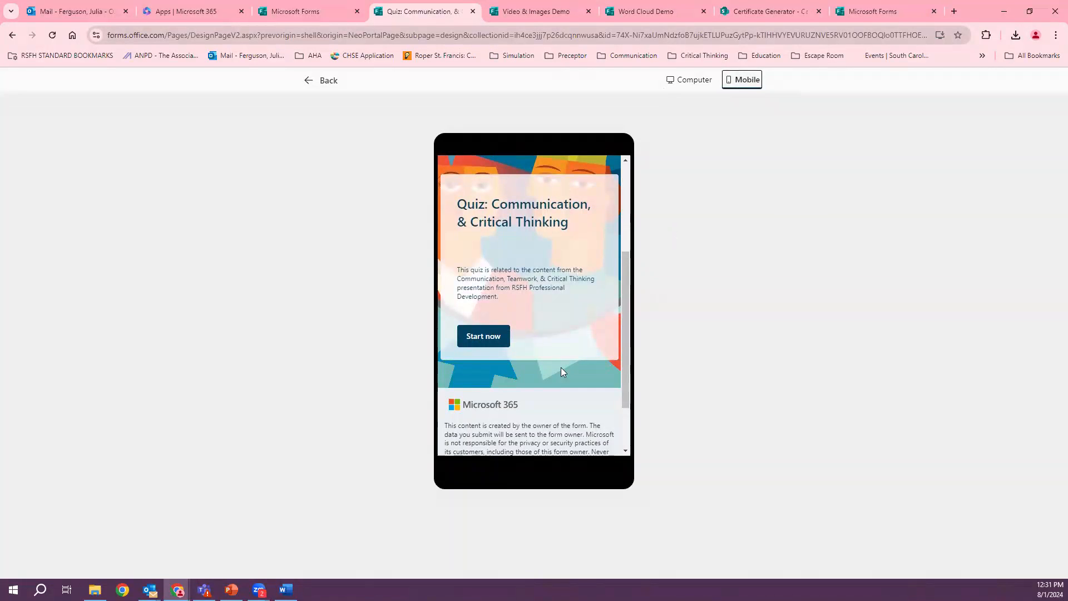
{"action": "left_click", "coordinate": [483, 336]}
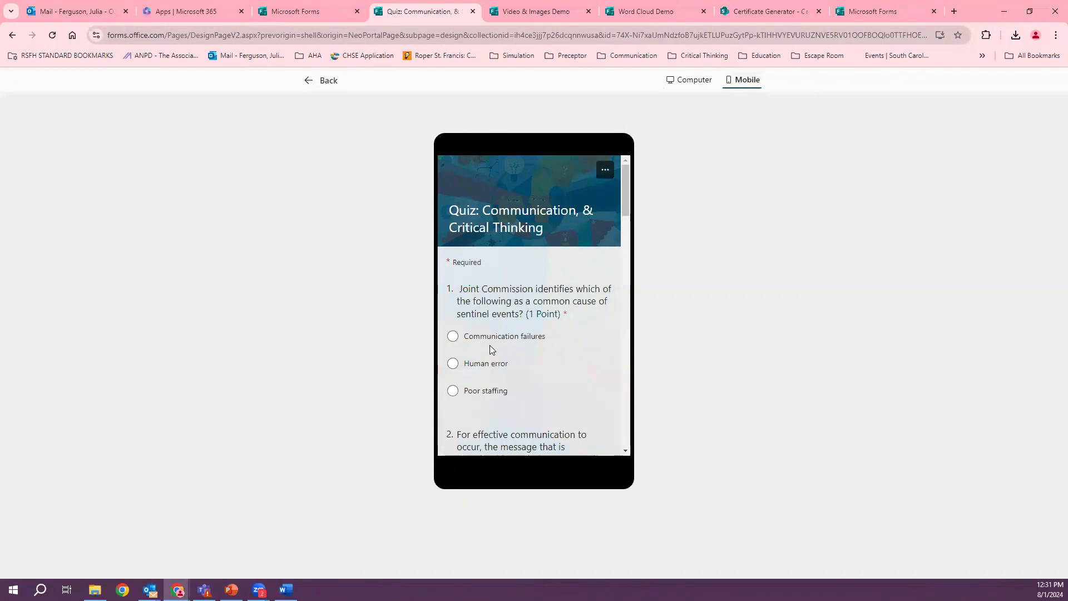
- In the mobile preview, answer question 1 with Communication failures and question 2 with True
{"action": "scroll", "coordinate": [468, 320], "scroll_direction": "down", "scroll_amount": 1}
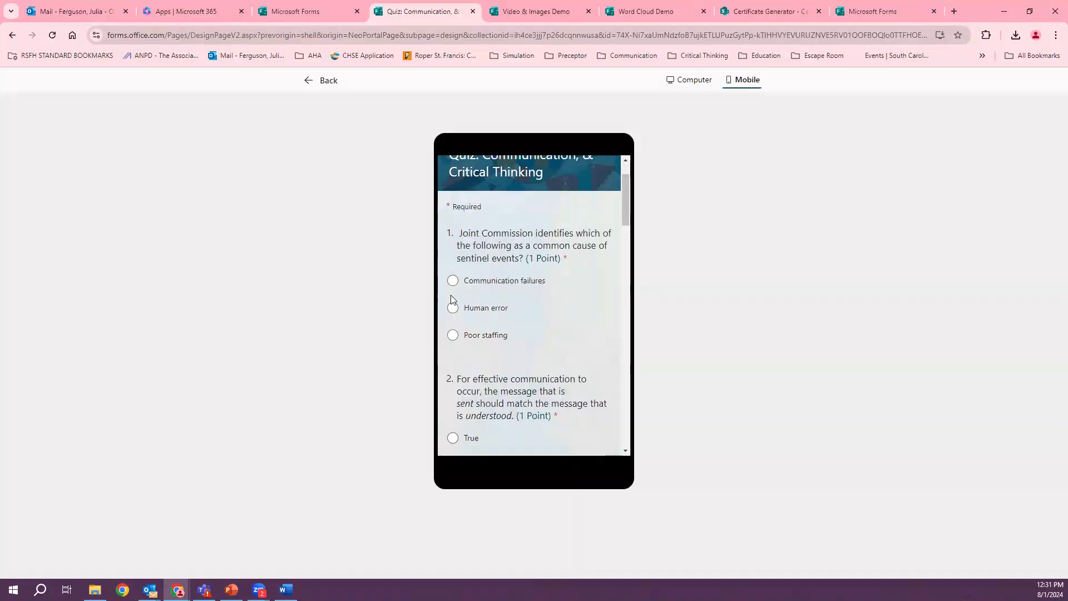
{"action": "scroll", "coordinate": [454, 324], "scroll_direction": "down", "scroll_amount": 1}
{"action": "left_click", "coordinate": [454, 252]}
{"action": "left_click", "coordinate": [459, 383]}
{"action": "left_click", "coordinate": [453, 225]}
- Look through the remaining questions in the mobile preview to the end of the quiz, and leave the preview
{"action": "scroll", "coordinate": [527, 412], "scroll_direction": "down", "scroll_amount": 4}
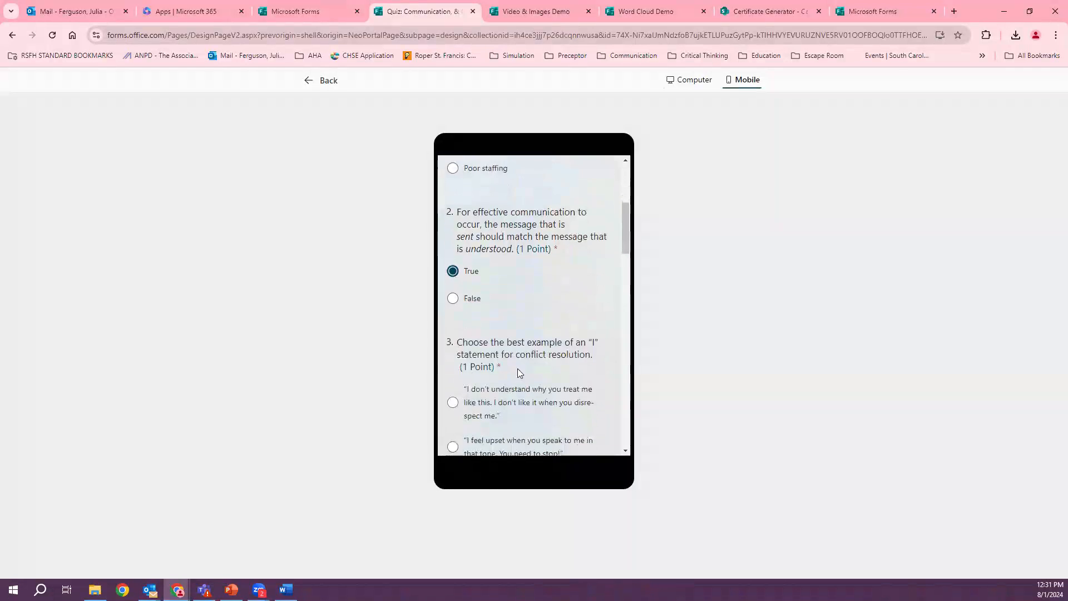
{"action": "scroll", "coordinate": [529, 325], "scroll_direction": "down", "scroll_amount": 8}
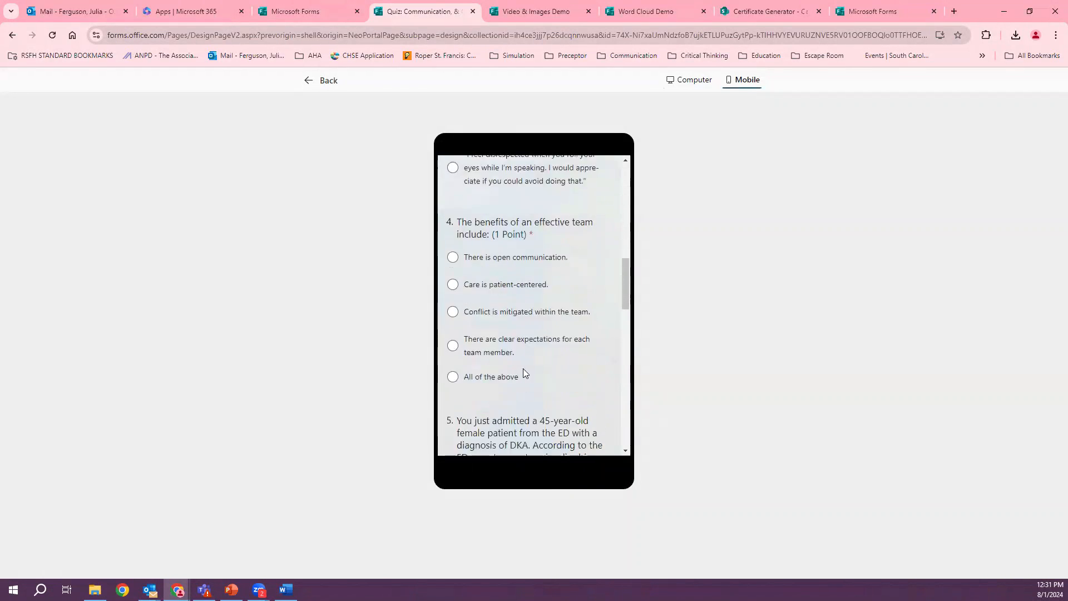
{"action": "scroll", "coordinate": [524, 368], "scroll_direction": "down", "scroll_amount": 10}
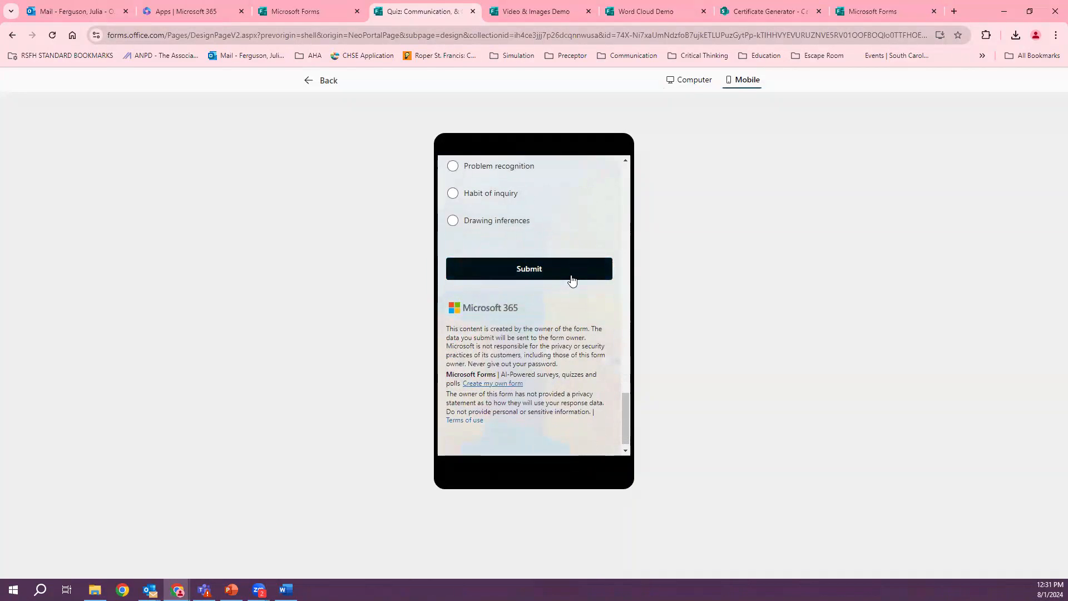
{"action": "left_click", "coordinate": [322, 85]}
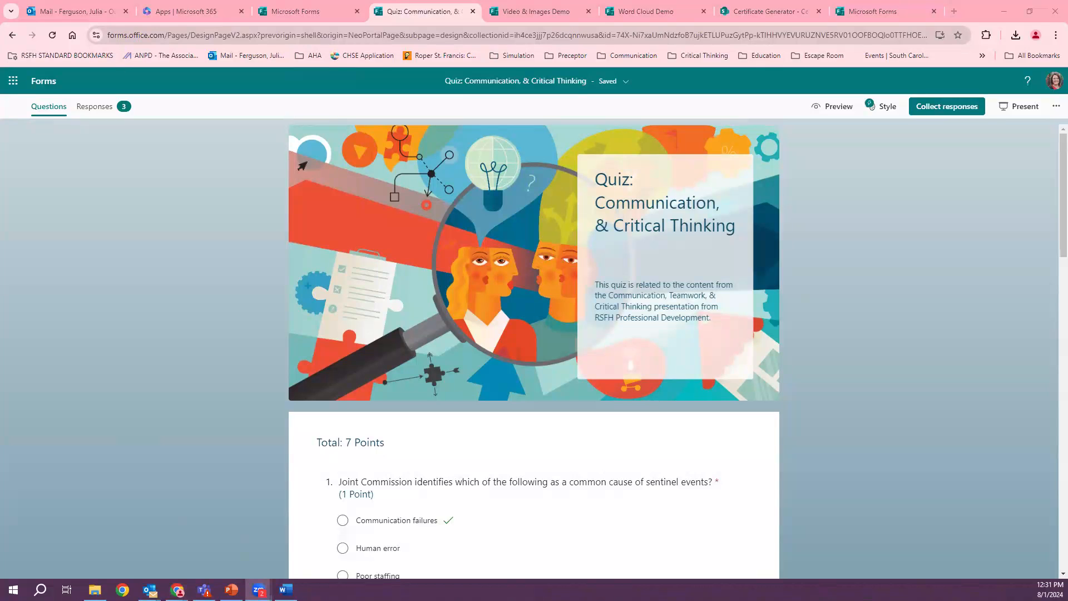
- Return to the Forms home page, expand the list of recent forms and browse it
{"action": "left_click", "coordinate": [47, 82]}
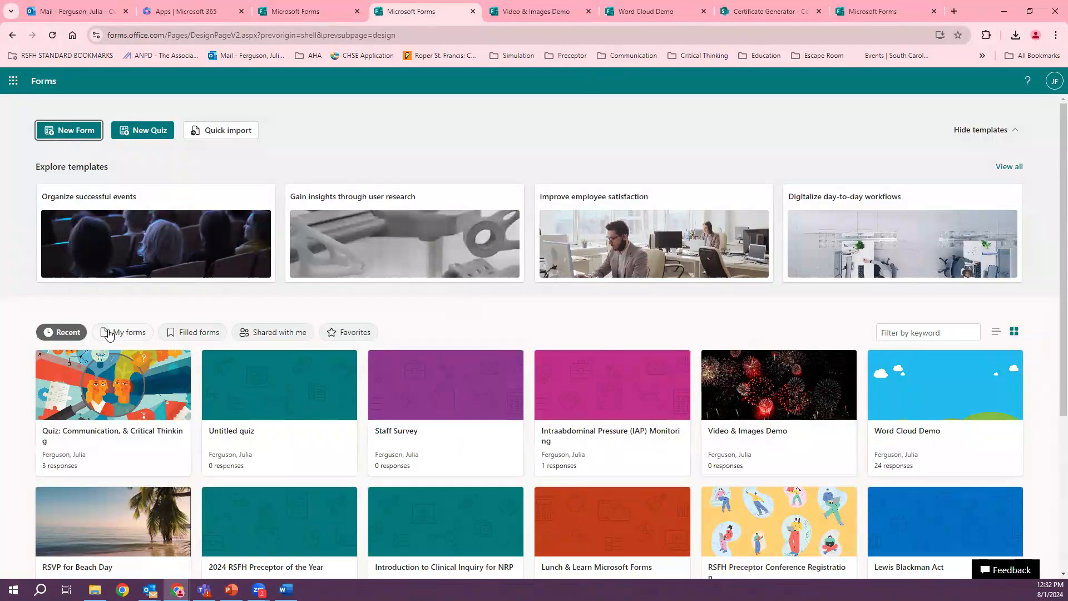
{"action": "scroll", "coordinate": [597, 429], "scroll_direction": "down", "scroll_amount": 2}
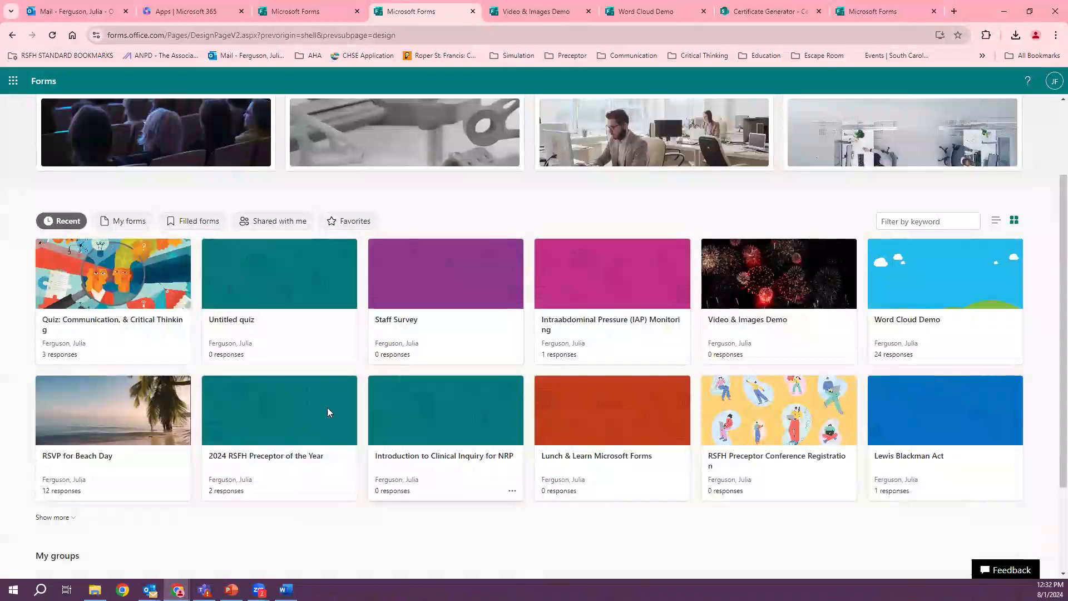
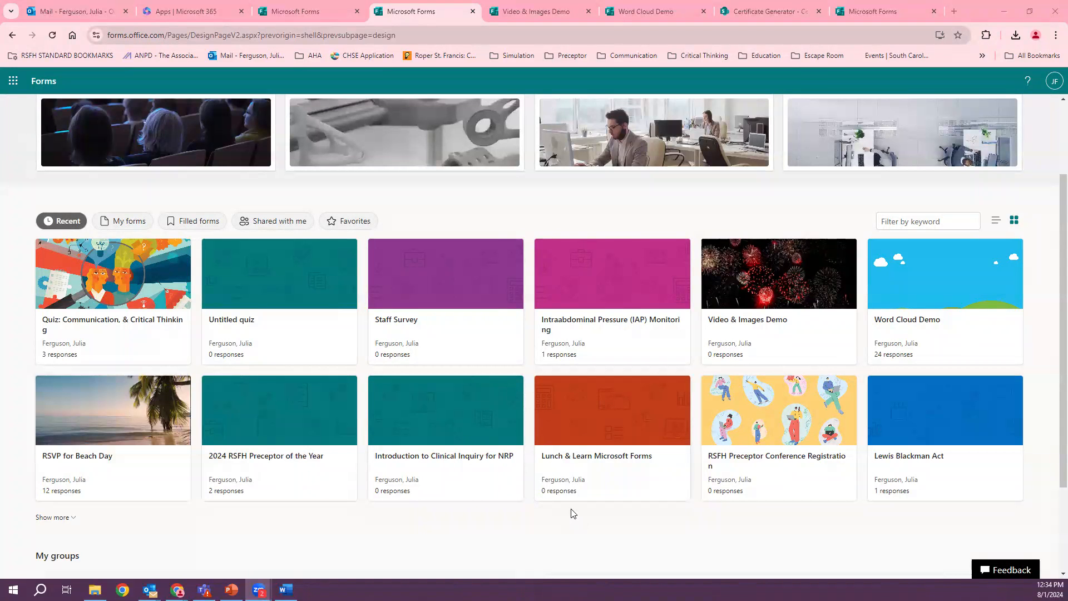
{"action": "left_click", "coordinate": [66, 518]}
{"action": "scroll", "coordinate": [183, 496], "scroll_direction": "down", "scroll_amount": 3}
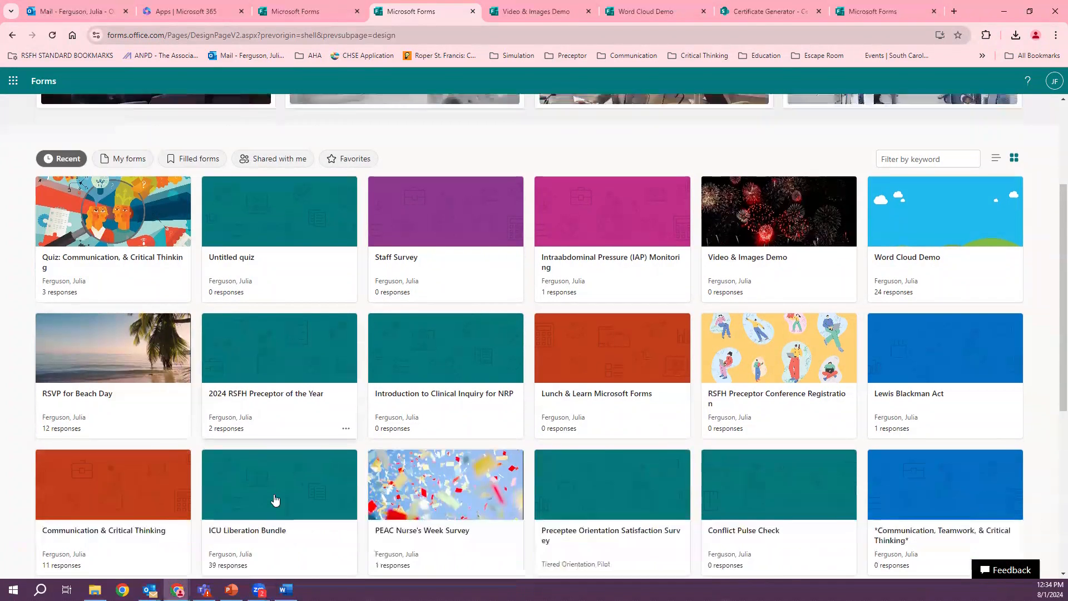
{"action": "scroll", "coordinate": [265, 483], "scroll_direction": "down", "scroll_amount": 1}
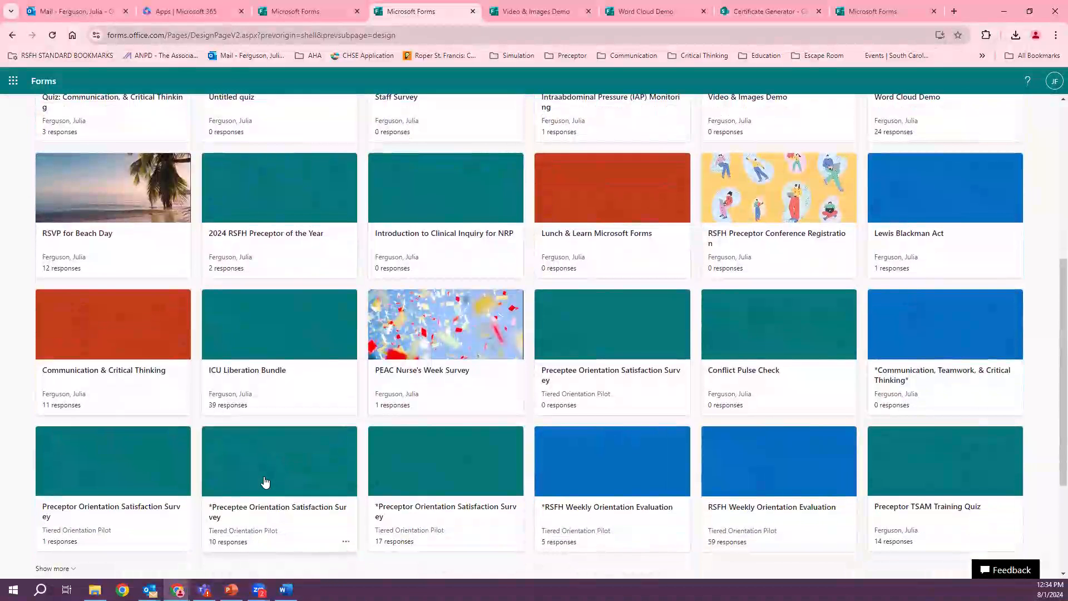
- Show more of the recent forms and open the PCT Escape Room Survey
{"action": "scroll", "coordinate": [707, 477], "scroll_direction": "down", "scroll_amount": 2}
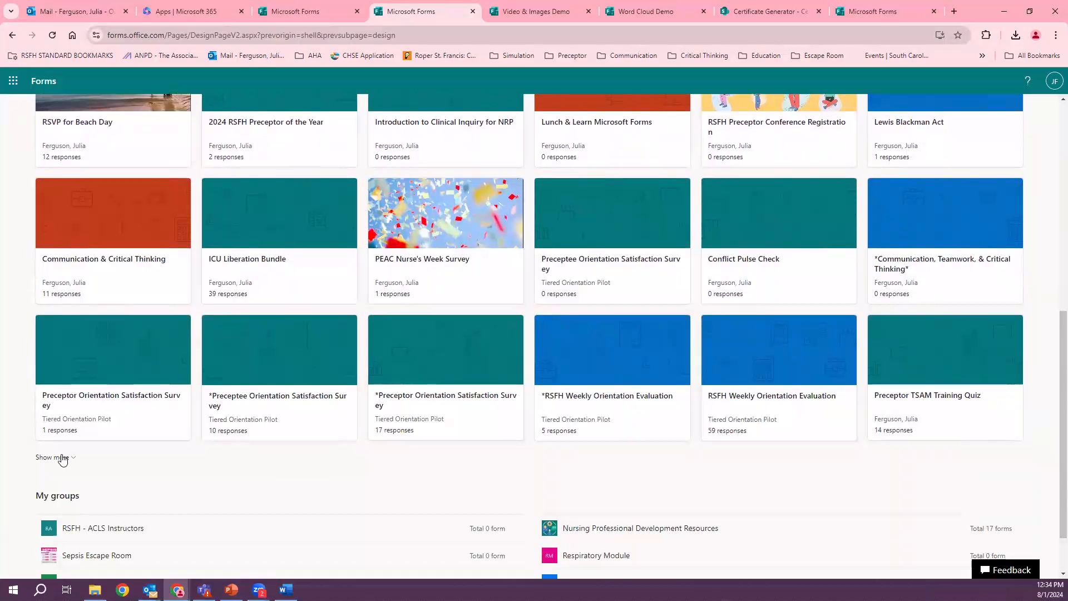
{"action": "left_click", "coordinate": [63, 459]}
{"action": "scroll", "coordinate": [382, 446], "scroll_direction": "down", "scroll_amount": 2}
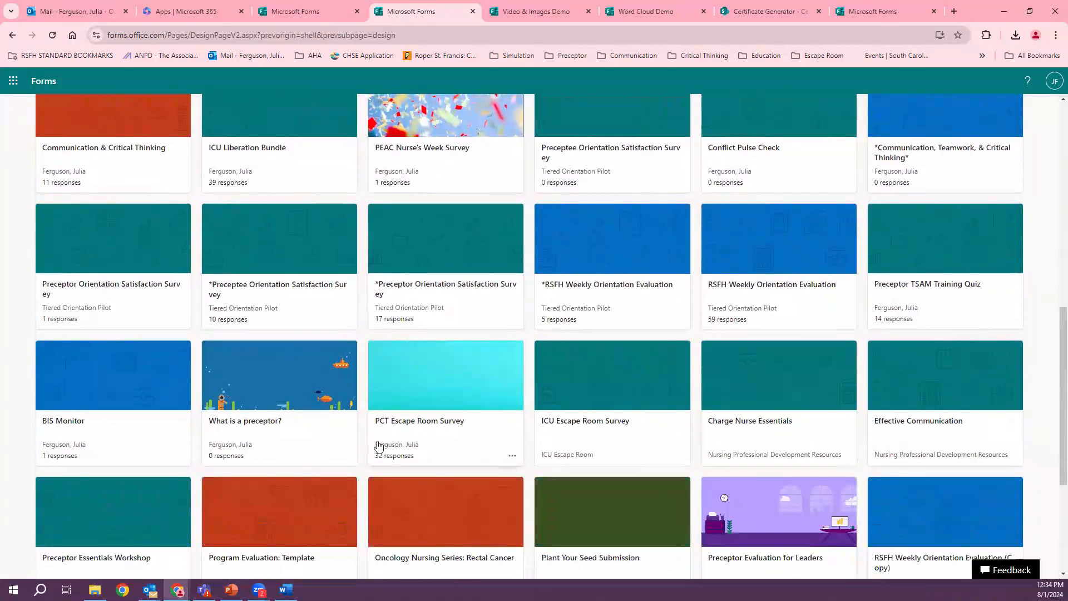
{"action": "left_click", "coordinate": [445, 423]}
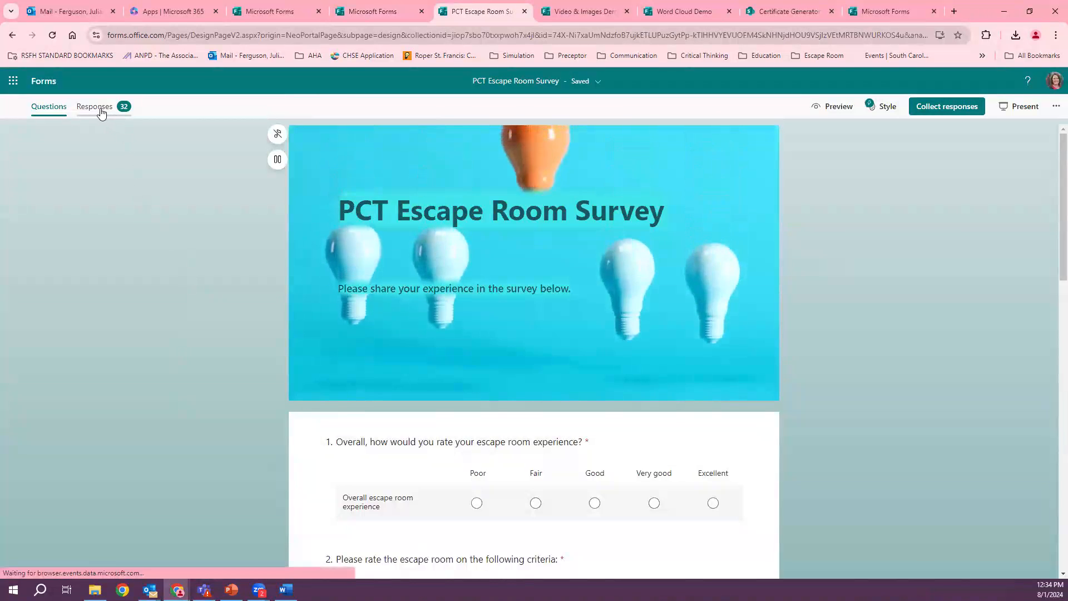
- View the survey's responses and look over the result charts for questions 1 and 2, switching briefly back to the questions
{"action": "left_click", "coordinate": [101, 108]}
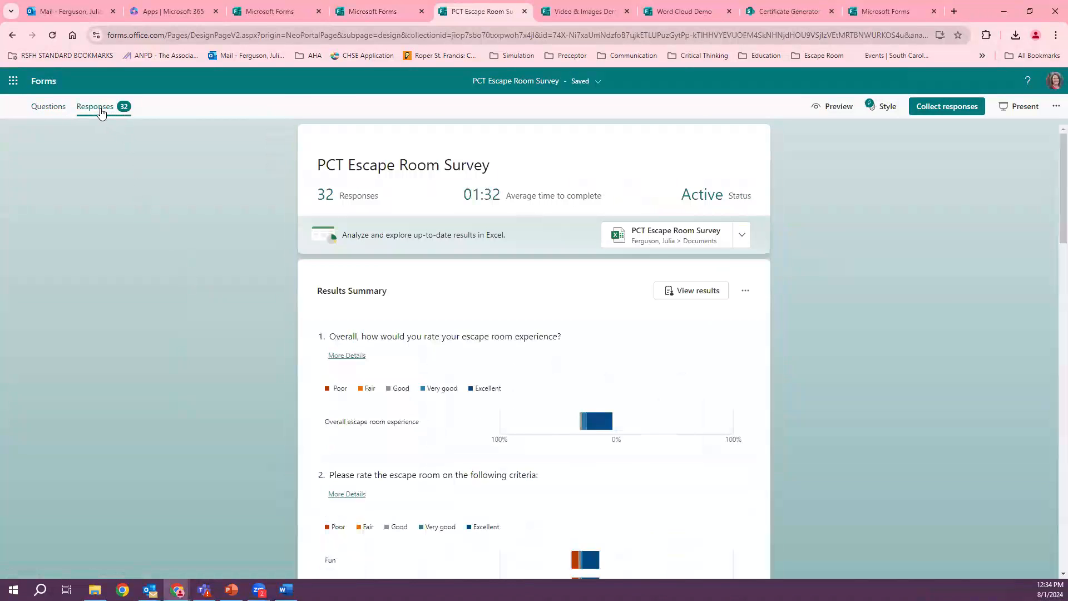
{"action": "left_click", "coordinate": [40, 110]}
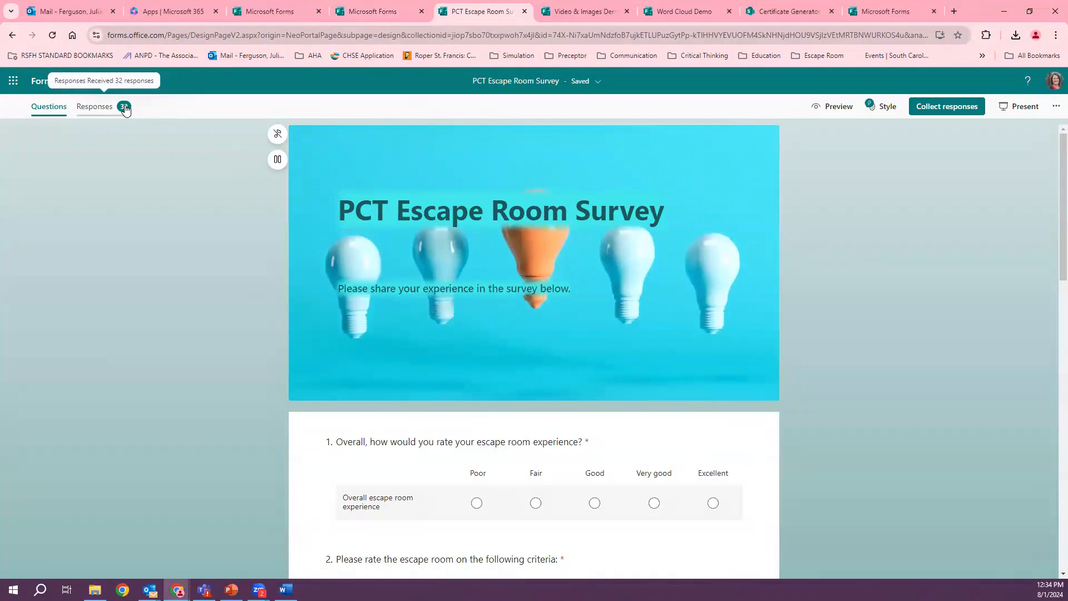
{"action": "left_click", "coordinate": [91, 109]}
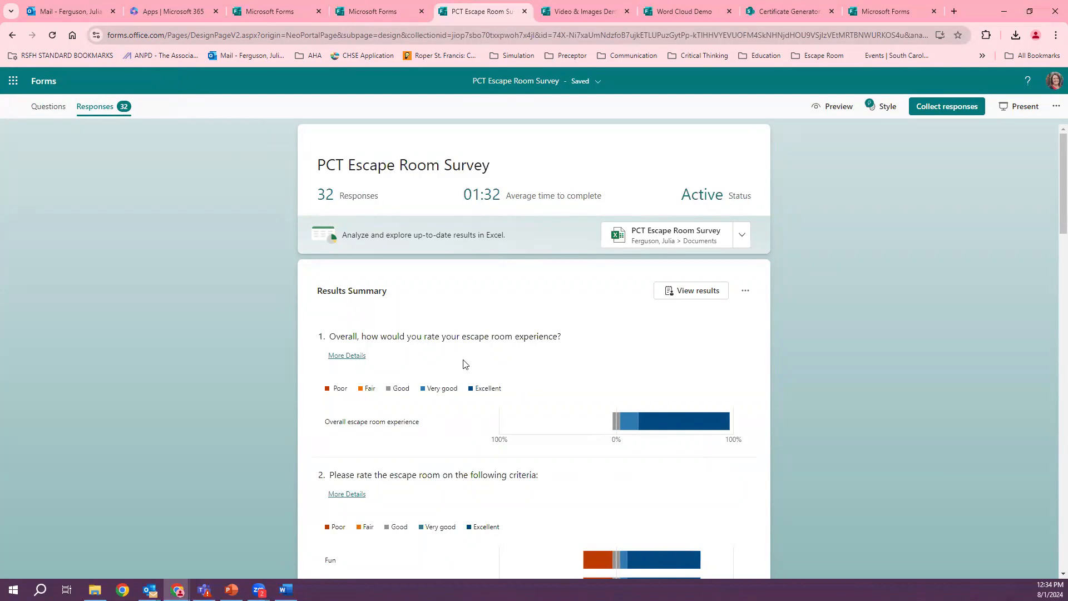
{"action": "scroll", "coordinate": [518, 382], "scroll_direction": "down", "scroll_amount": 2}
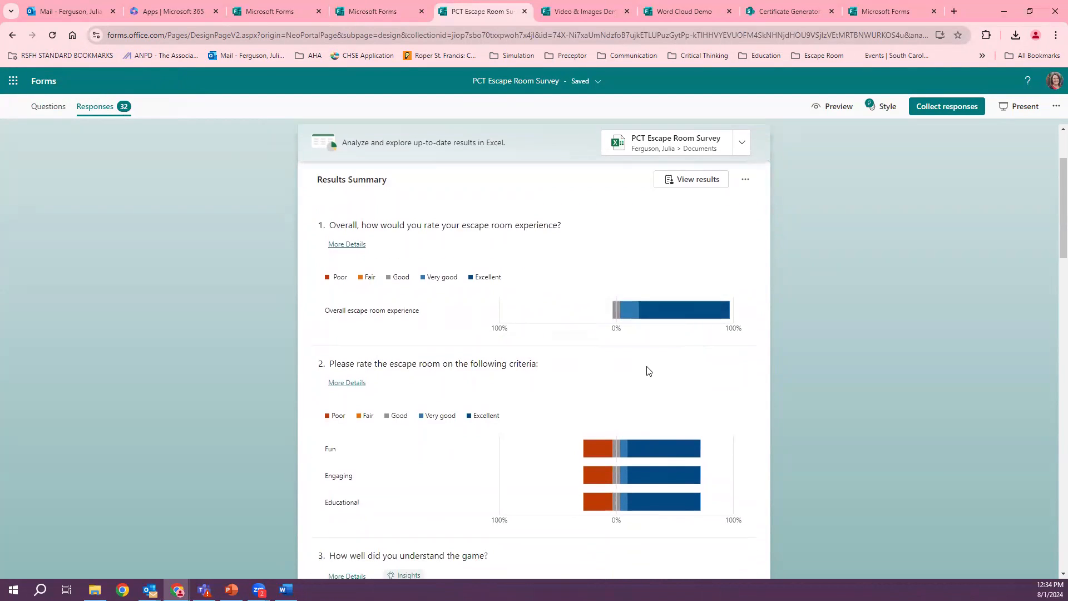
{"action": "scroll", "coordinate": [612, 372], "scroll_direction": "down", "scroll_amount": 1}
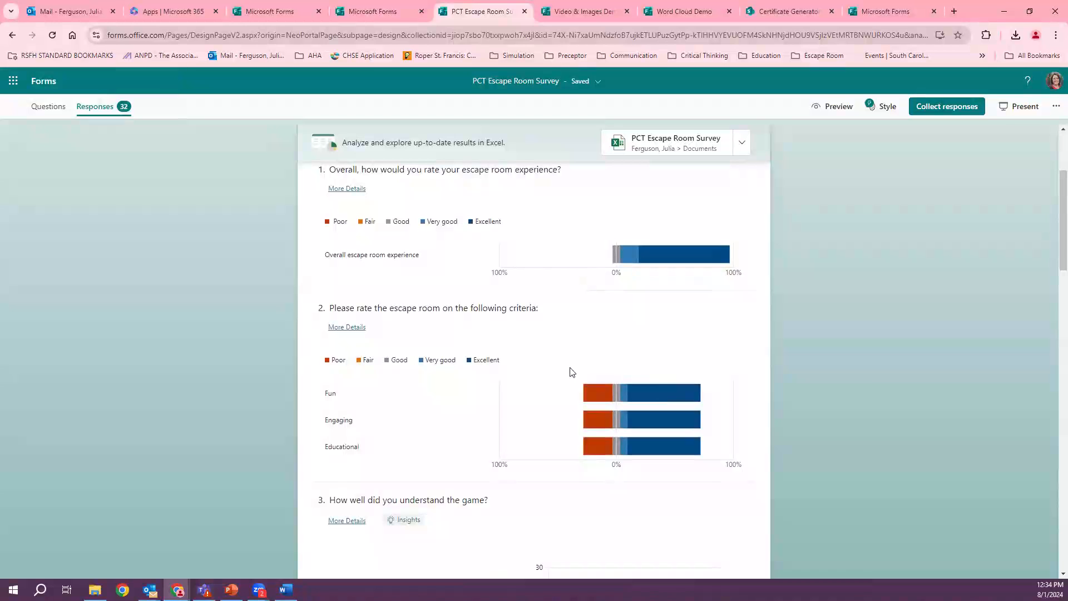
- Go back to the survey's questions and look at the rating grids in questions 1 and 2
{"action": "left_click", "coordinate": [48, 106]}
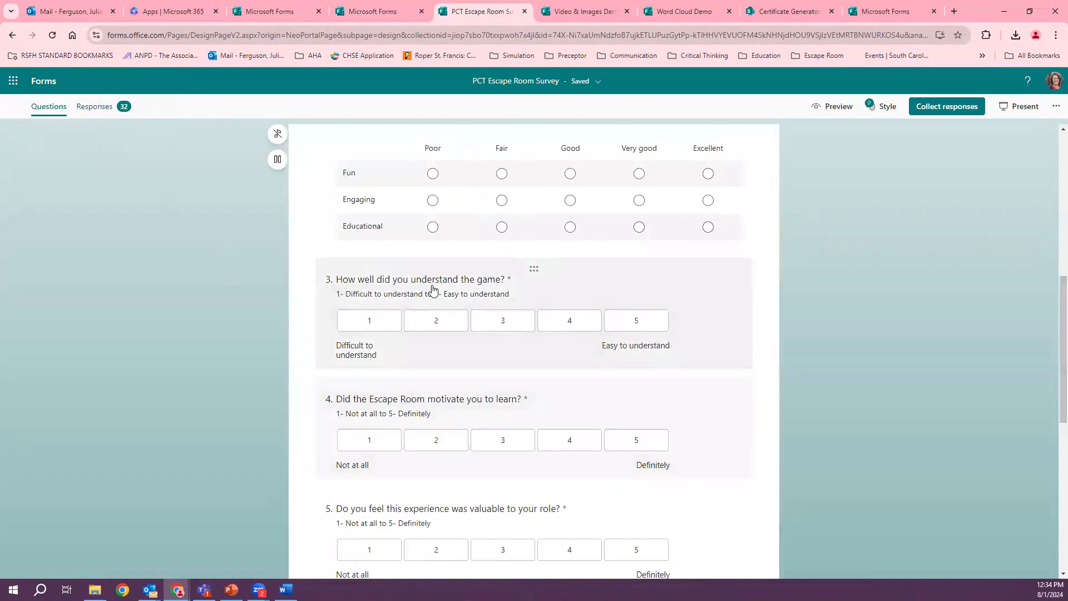
{"action": "scroll", "coordinate": [418, 312], "scroll_direction": "up", "scroll_amount": 1}
{"action": "scroll", "coordinate": [445, 248], "scroll_direction": "up", "scroll_amount": 2}
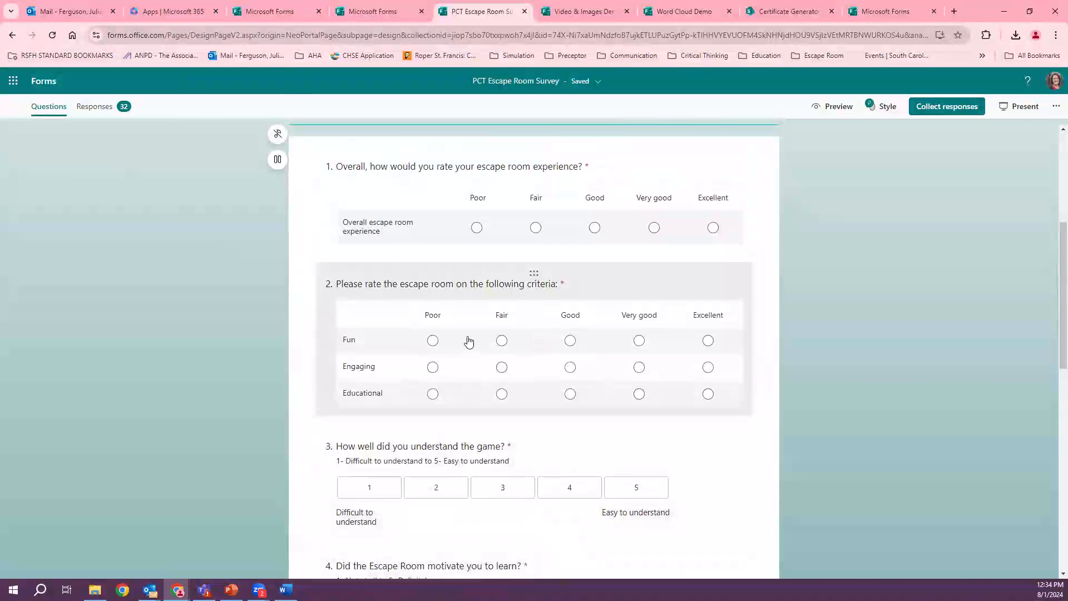
- Return to the responses and examine the rating breakdown for Fun, Engaging and Educational in question 2
{"action": "left_click", "coordinate": [96, 107]}
{"action": "scroll", "coordinate": [651, 487], "scroll_direction": "down", "scroll_amount": 2}
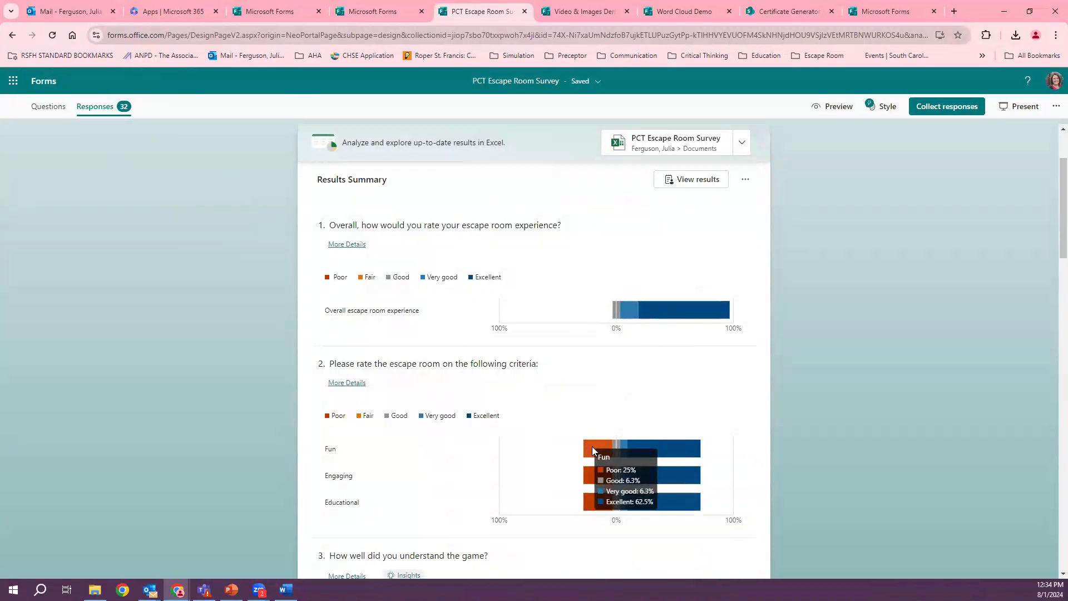
{"action": "scroll", "coordinate": [593, 450], "scroll_direction": "down", "scroll_amount": 1}
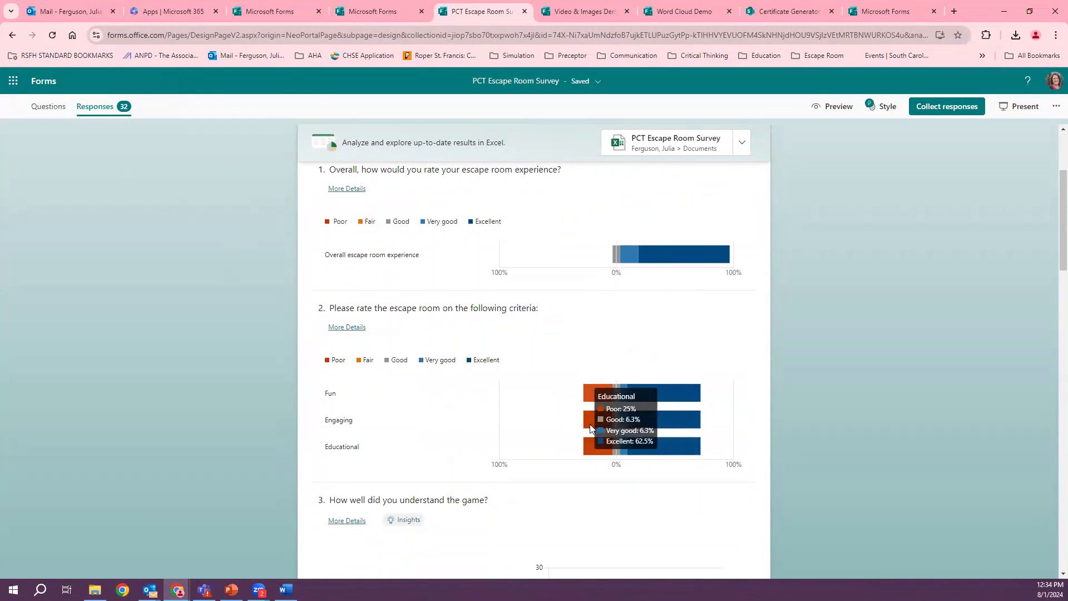
{"action": "scroll", "coordinate": [594, 394], "scroll_direction": "down", "scroll_amount": 2}
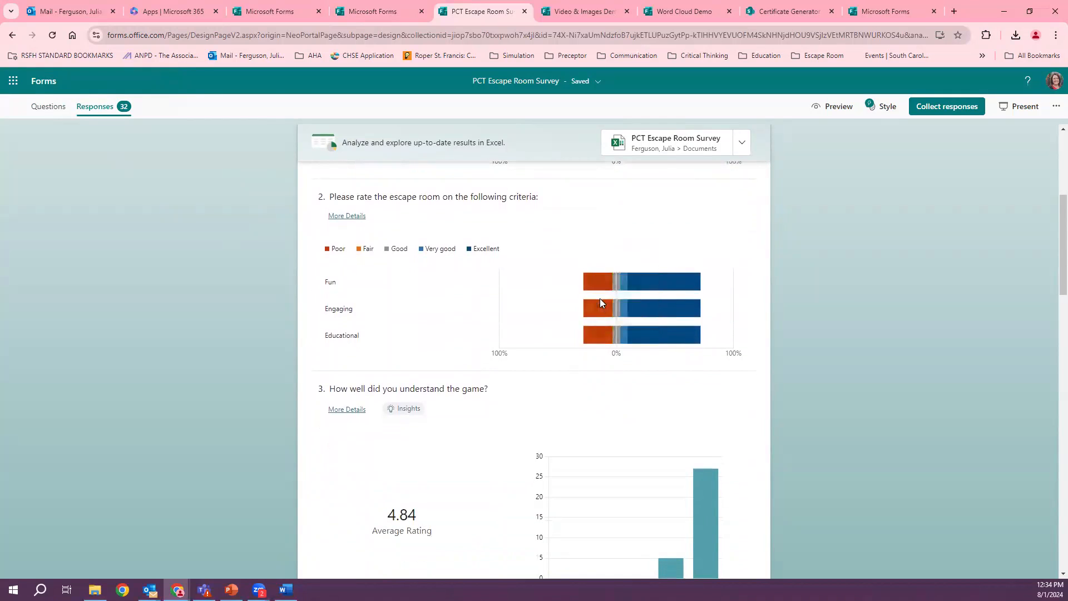
{"action": "mouse_move", "coordinate": [593, 313]}
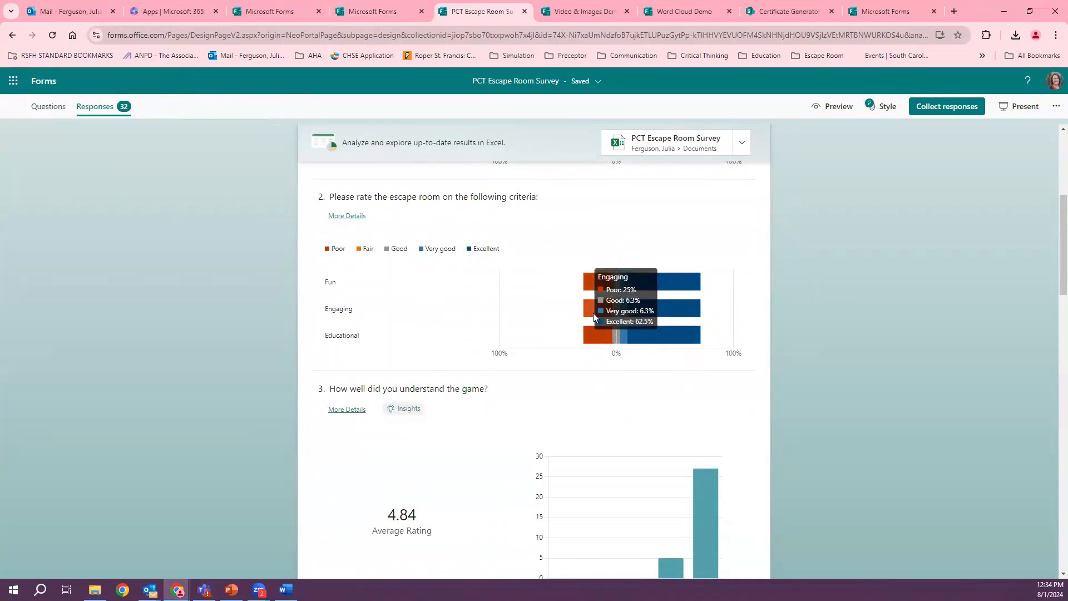
{"action": "scroll", "coordinate": [633, 269], "scroll_direction": "up", "scroll_amount": 3}
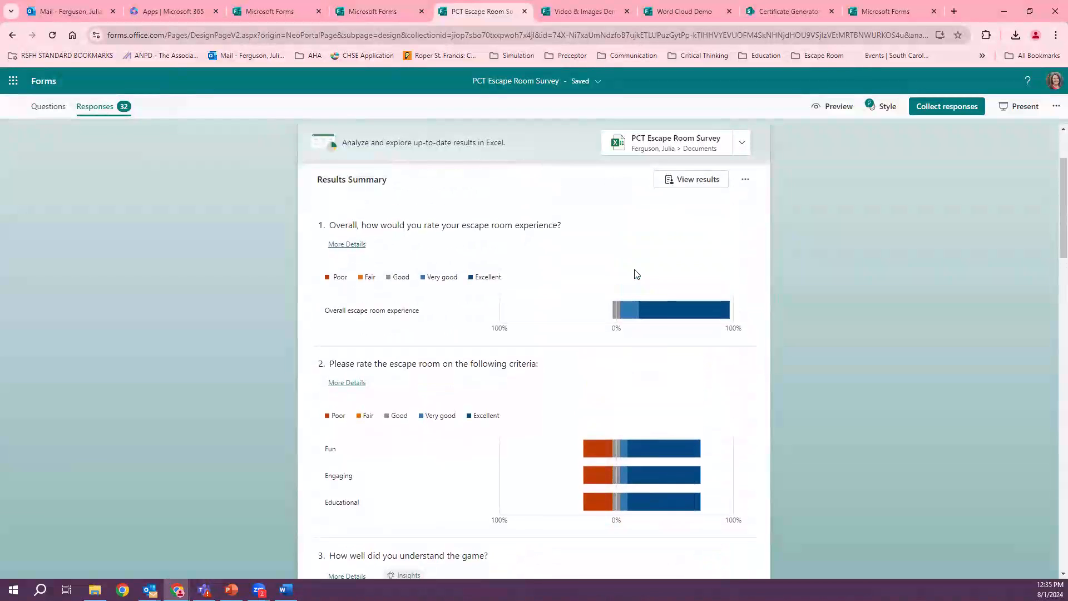
{"action": "scroll", "coordinate": [670, 150], "scroll_direction": "up", "scroll_amount": 1}
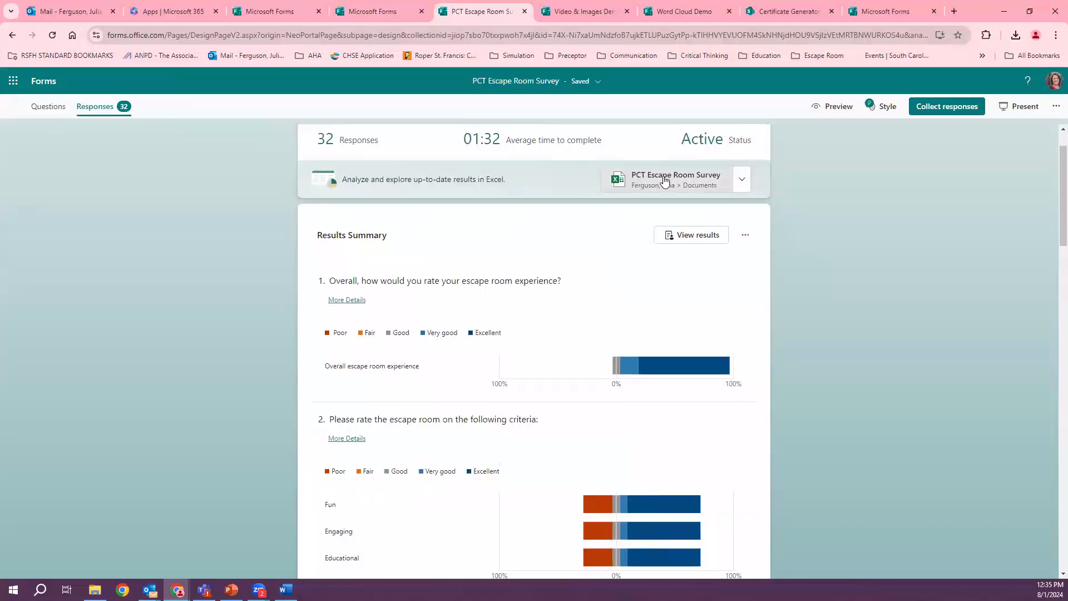
- Open the survey results in Excel and look through the response columns, including the Comments/feedback column
{"action": "left_click", "coordinate": [663, 179]}
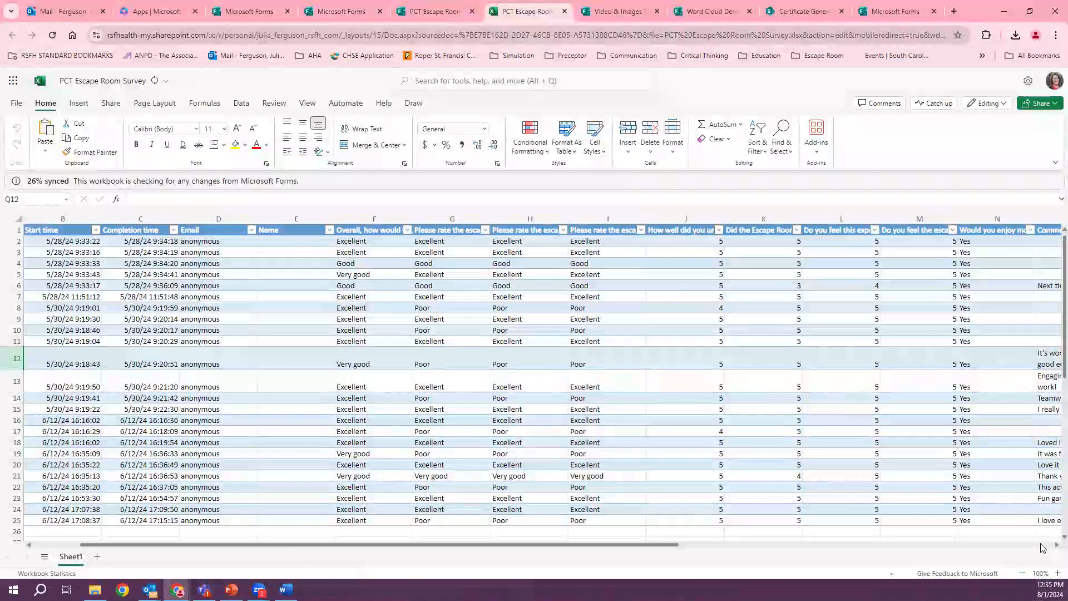
{"action": "scroll", "coordinate": [456, 430], "scroll_direction": "right", "scroll_amount": 5}
{"action": "left_click", "coordinate": [443, 361]}
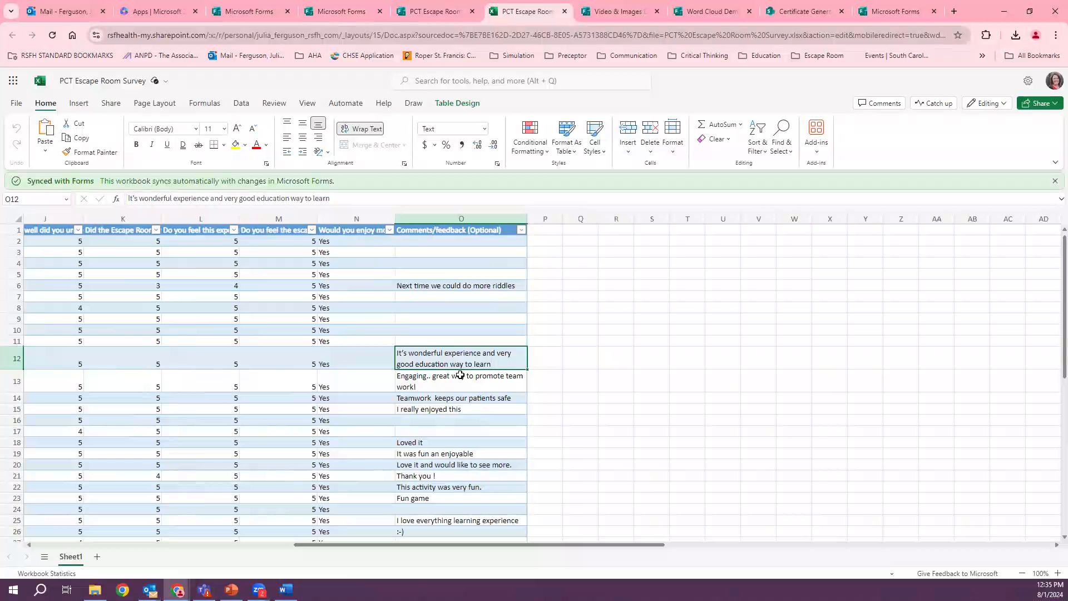
{"action": "left_click_drag", "start_coordinate": [312, 543], "coordinate": [86, 556]}
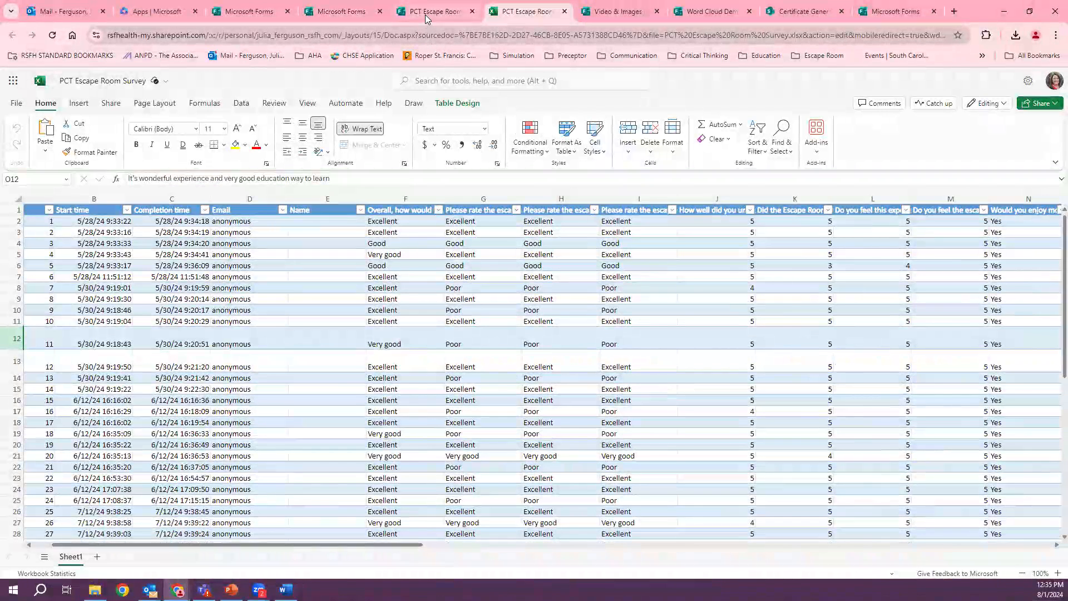
- Return to the survey form and look through the 1-to-5 rating questions starting at question 3
{"action": "left_click", "coordinate": [428, 12]}
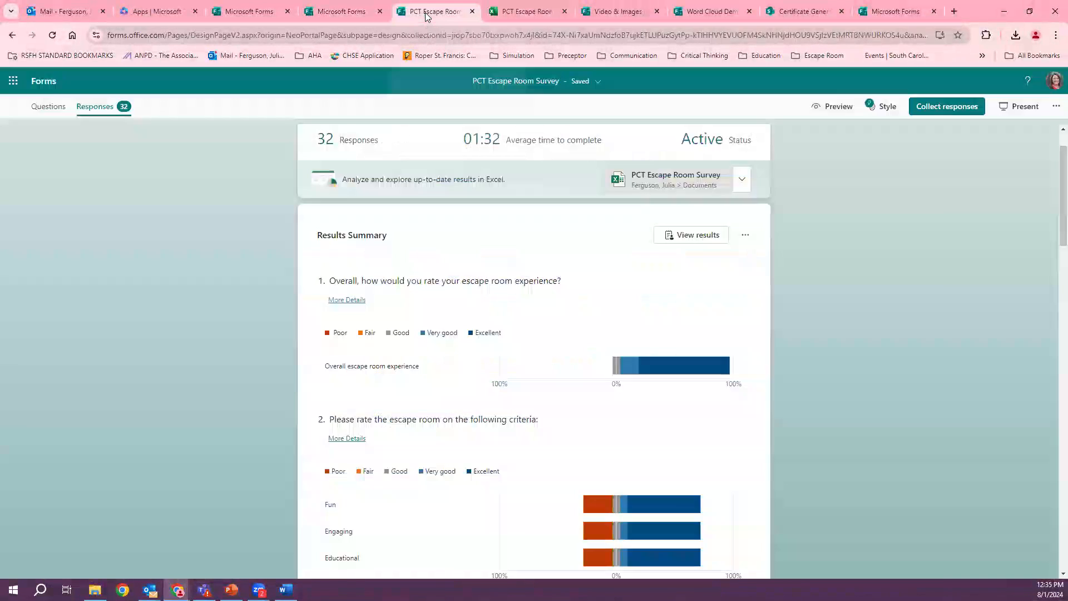
{"action": "left_click", "coordinate": [52, 108]}
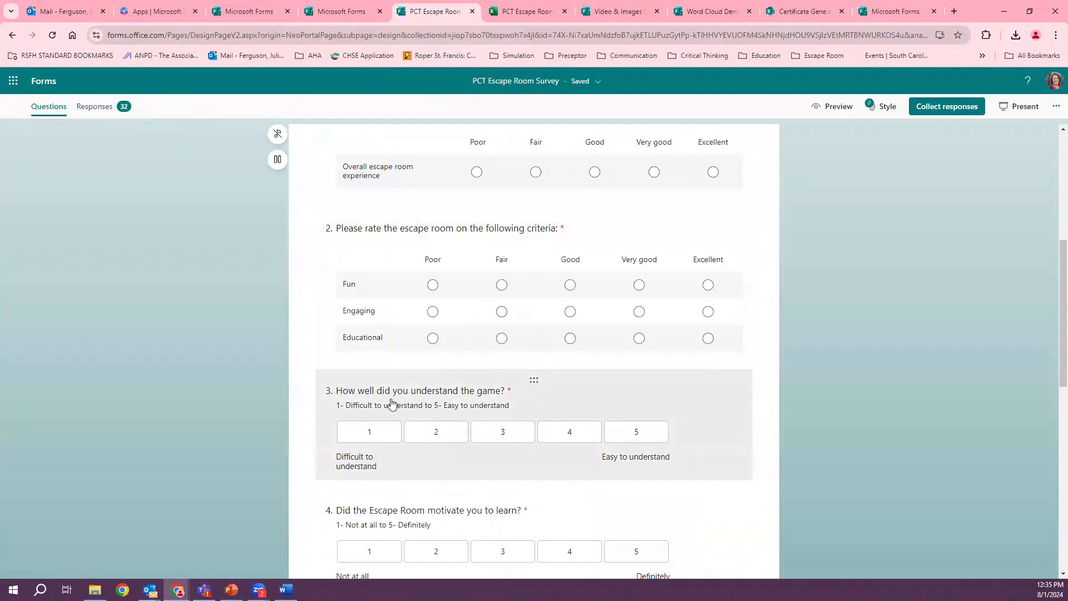
{"action": "scroll", "coordinate": [461, 423], "scroll_direction": "down", "scroll_amount": 1}
{"action": "scroll", "coordinate": [472, 453], "scroll_direction": "down", "scroll_amount": 3}
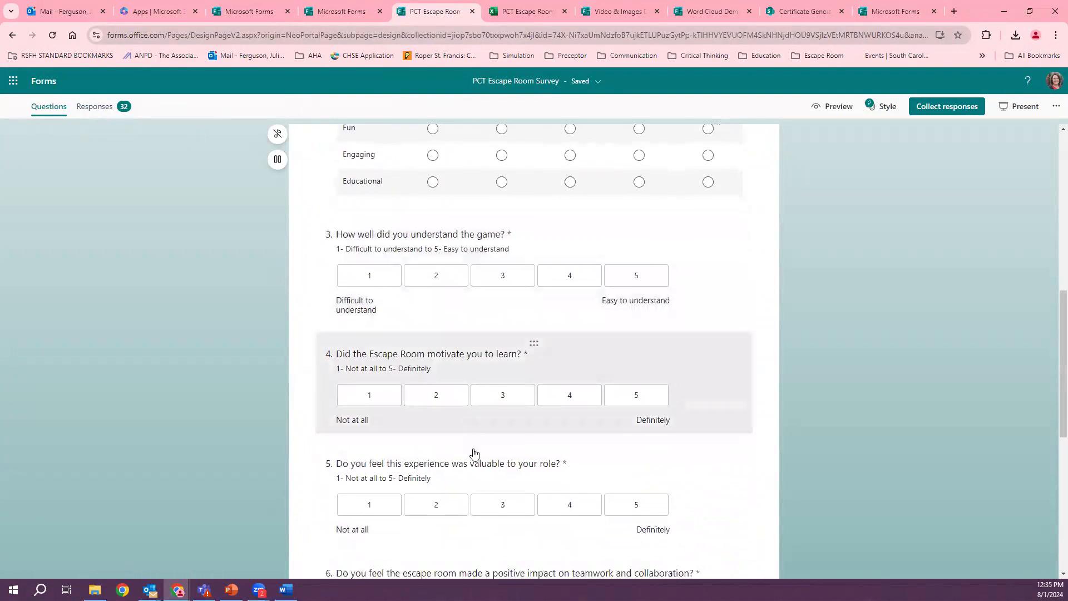
- Review the average ratings and bar charts for questions 3 to 5 in the responses, and return to the results summary
{"action": "left_click", "coordinate": [100, 111]}
{"action": "scroll", "coordinate": [641, 402], "scroll_direction": "down", "scroll_amount": 7}
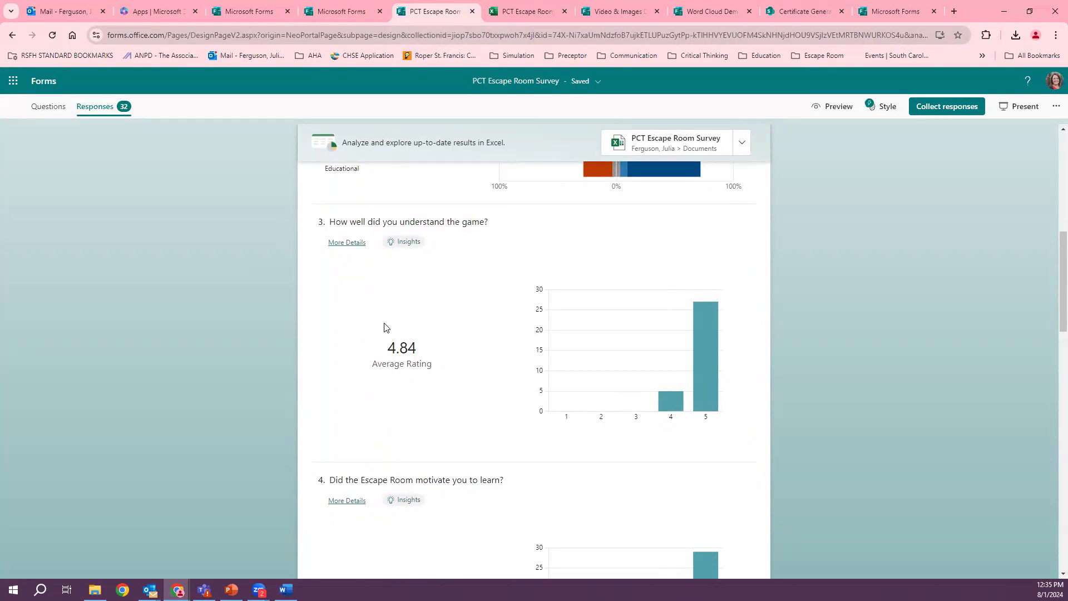
{"action": "scroll", "coordinate": [437, 360], "scroll_direction": "down", "scroll_amount": 2}
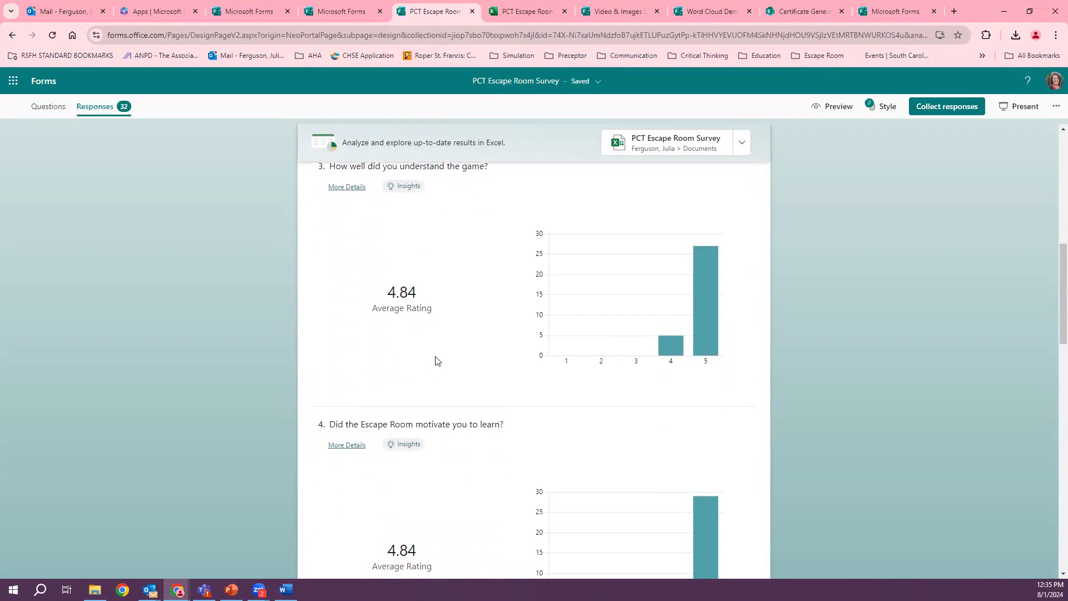
{"action": "scroll", "coordinate": [694, 365], "scroll_direction": "down", "scroll_amount": 6}
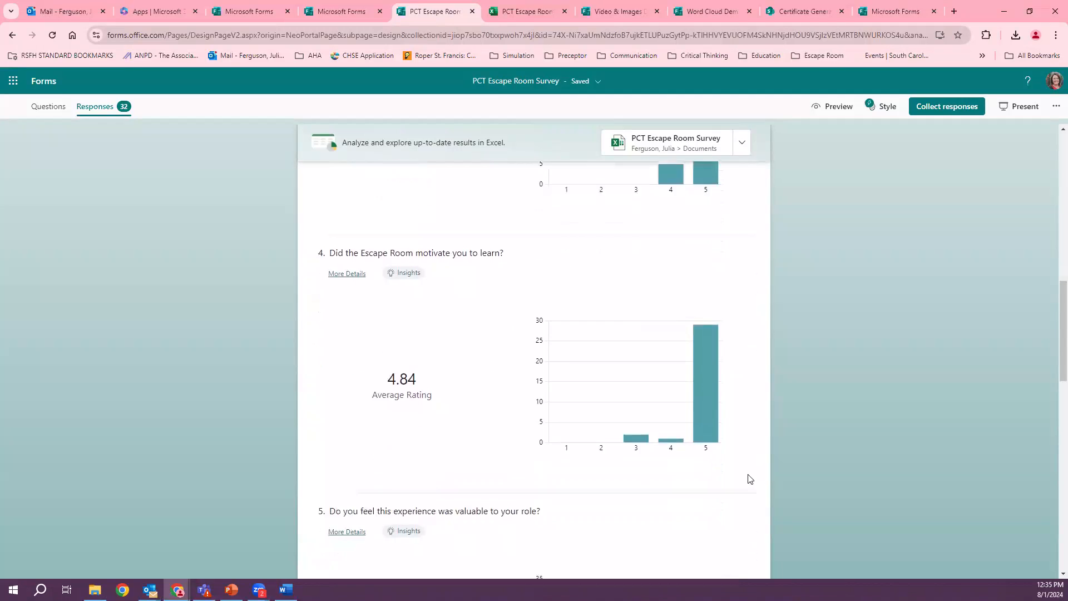
{"action": "scroll", "coordinate": [660, 443], "scroll_direction": "down", "scroll_amount": 3}
{"action": "scroll", "coordinate": [660, 442], "scroll_direction": "up", "scroll_amount": 14}
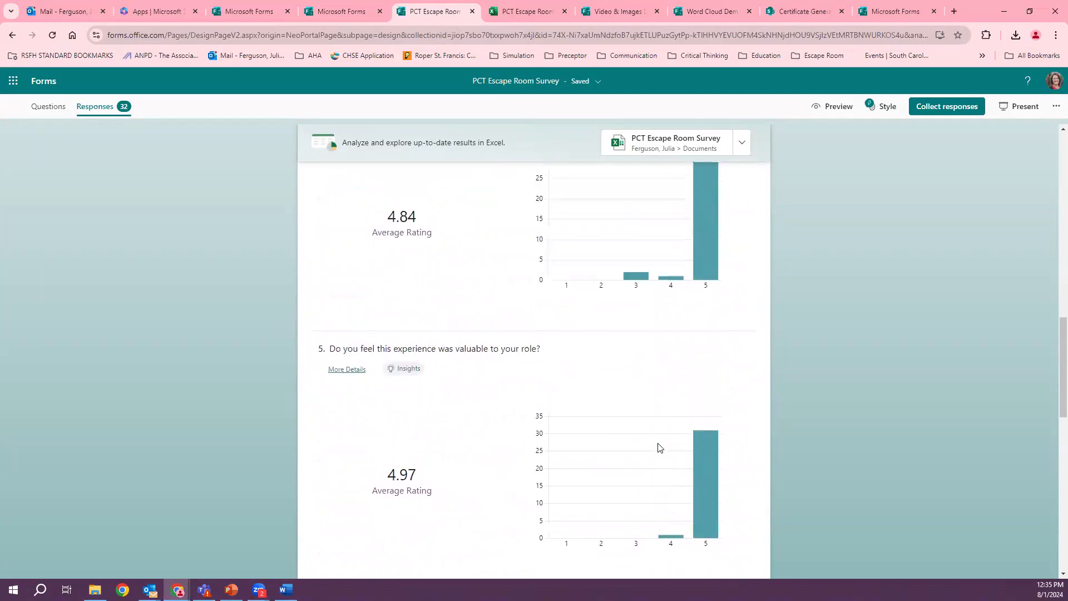
{"action": "scroll", "coordinate": [659, 448], "scroll_direction": "up", "scroll_amount": 4}
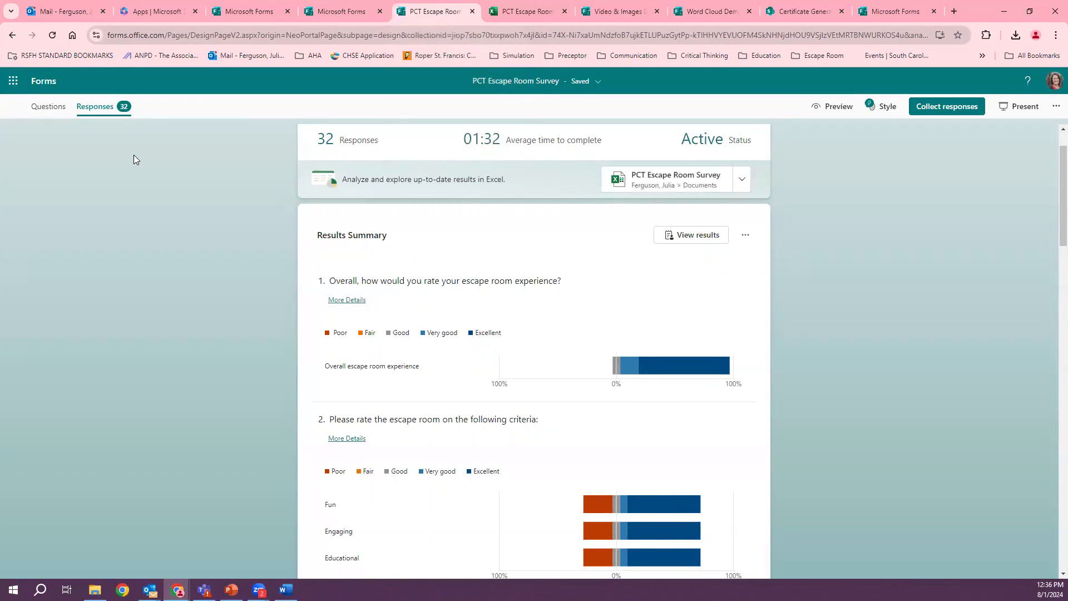
- Make a copy of the PCT Escape Room Survey from the forms list and refresh the page
{"action": "left_click", "coordinate": [339, 11]}
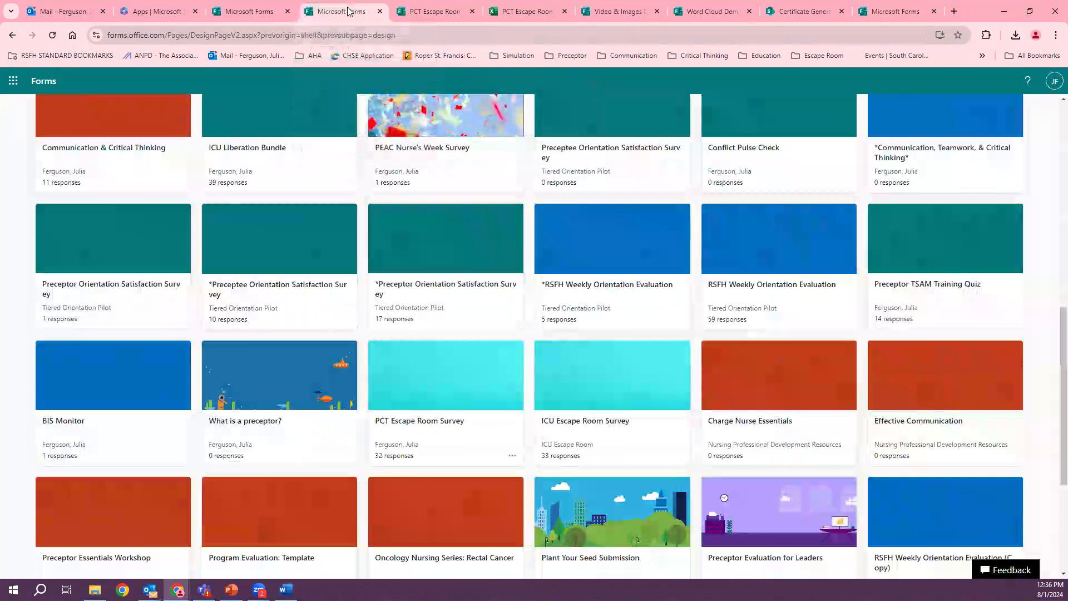
{"action": "left_click", "coordinate": [512, 456]}
{"action": "left_click", "coordinate": [533, 496]}
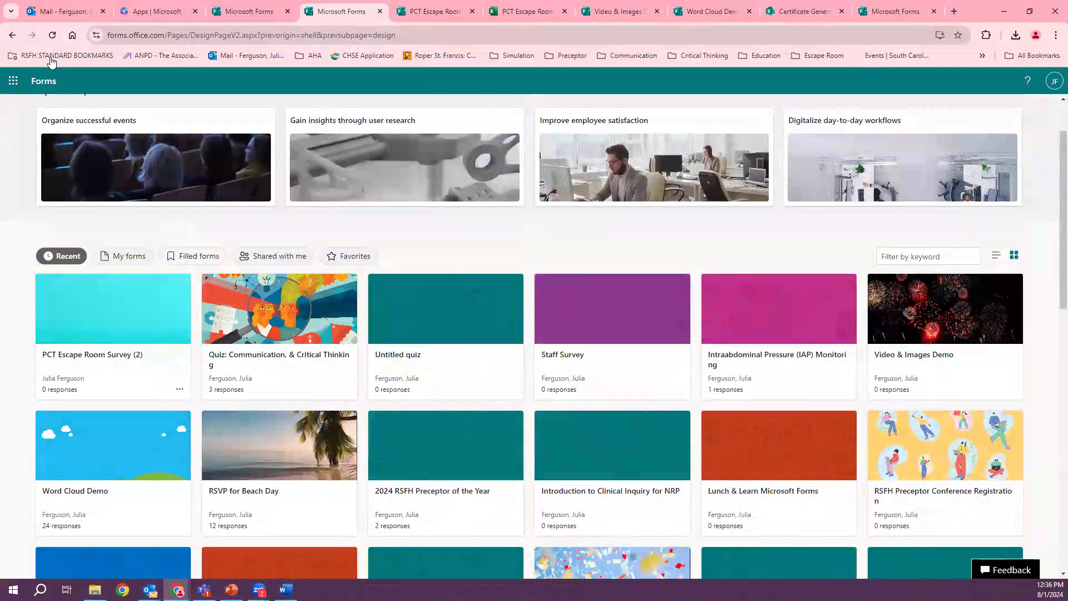
{"action": "left_click", "coordinate": [52, 35]}
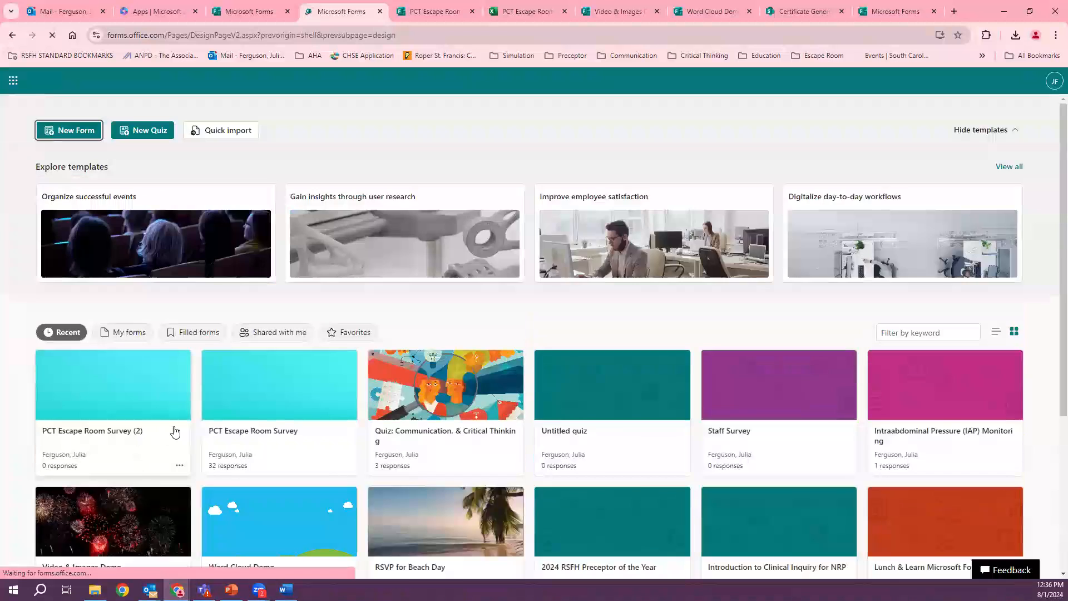
- Open PCT Escape Room Survey (2) and put question 2 into editing, selecting its Fun, Educational and Engaging statements in turn
{"action": "left_click", "coordinate": [126, 443]}
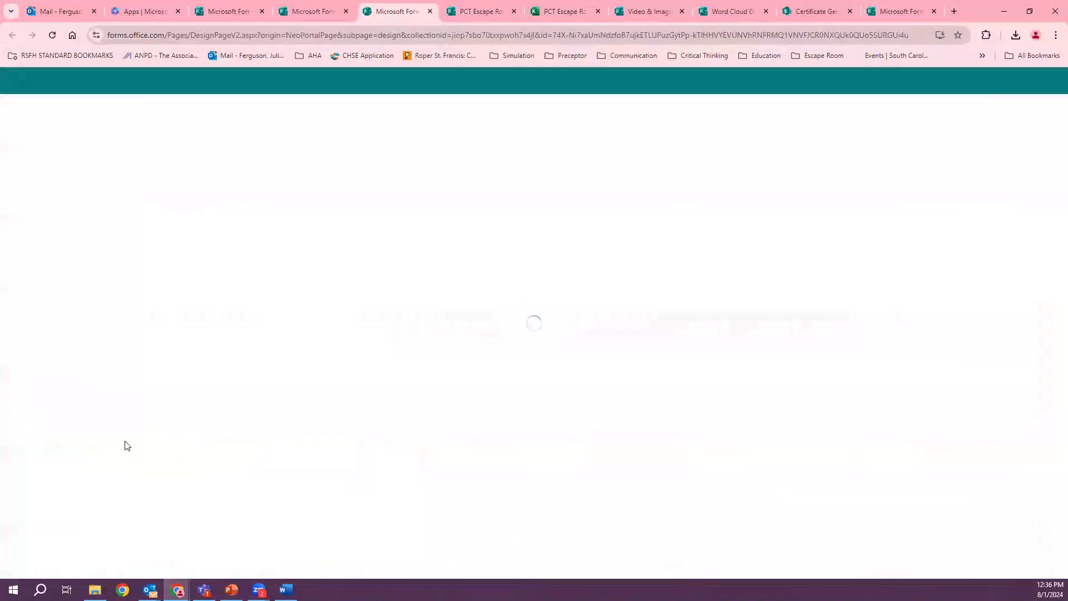
{"action": "scroll", "coordinate": [473, 445], "scroll_direction": "down", "scroll_amount": 3}
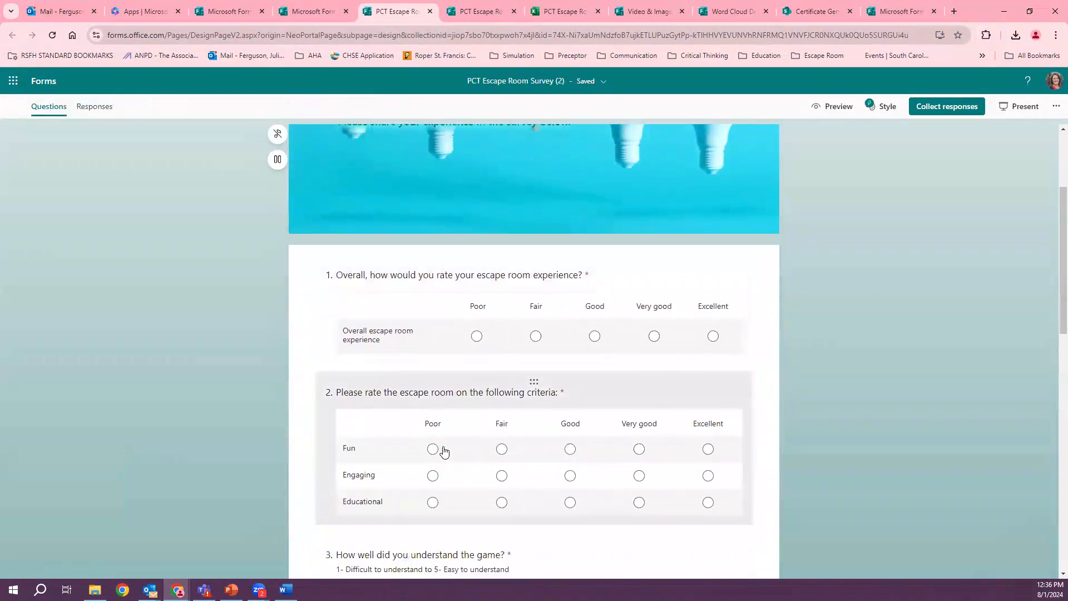
{"action": "left_click", "coordinate": [389, 444]}
{"action": "scroll", "coordinate": [412, 462], "scroll_direction": "down", "scroll_amount": 1}
{"action": "left_click", "coordinate": [362, 395]}
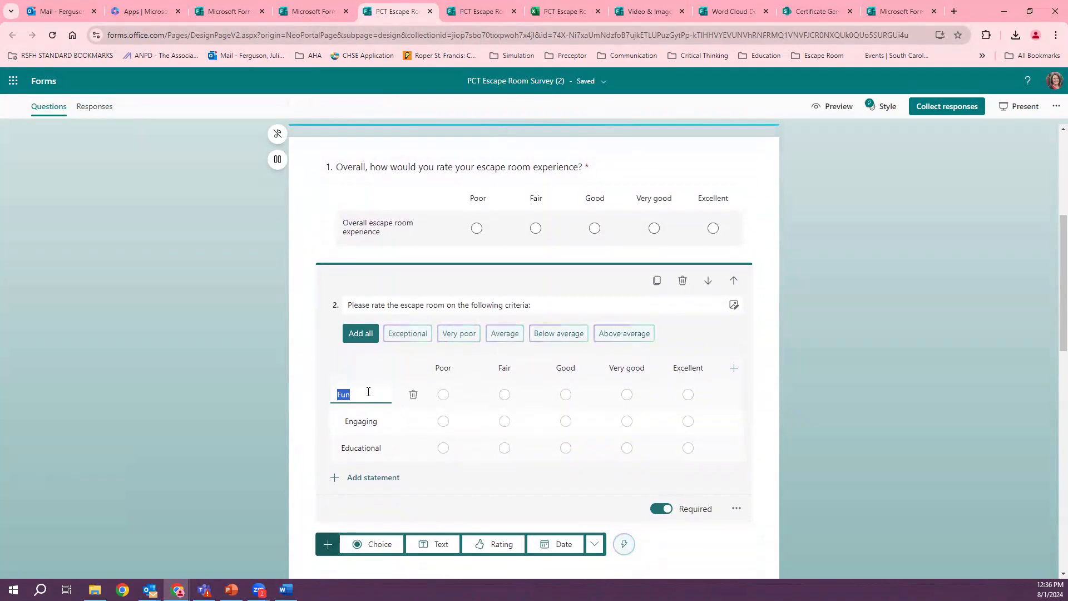
{"action": "left_click", "coordinate": [365, 448]}
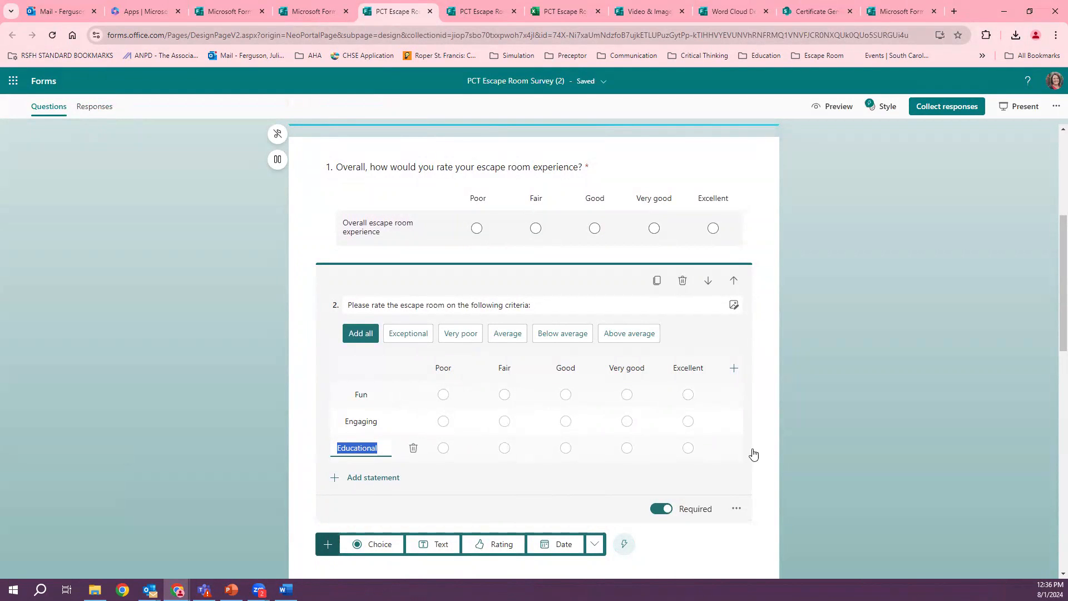
{"action": "left_click", "coordinate": [374, 426]}
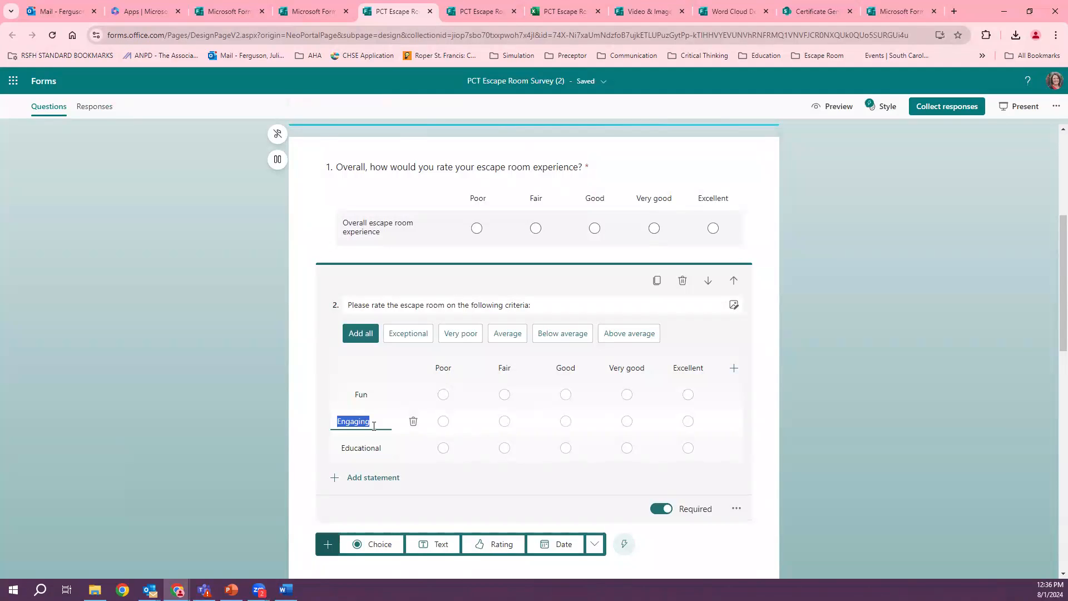
- Add three more statement rows below Educational in question 2
{"action": "left_click", "coordinate": [372, 408]}
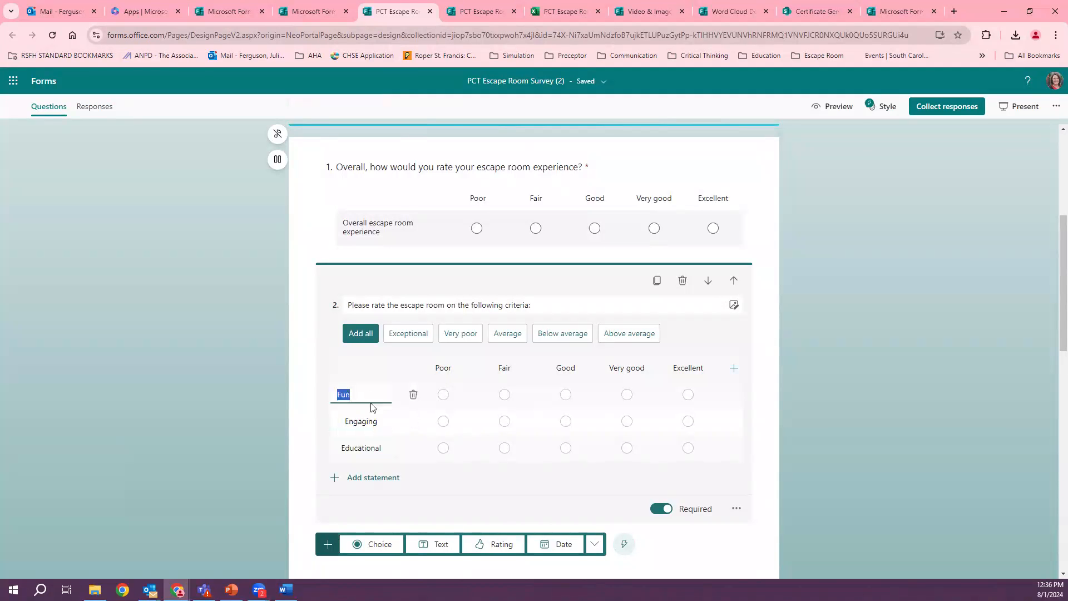
{"action": "left_click", "coordinate": [365, 482]}
{"action": "left_click", "coordinate": [366, 505]}
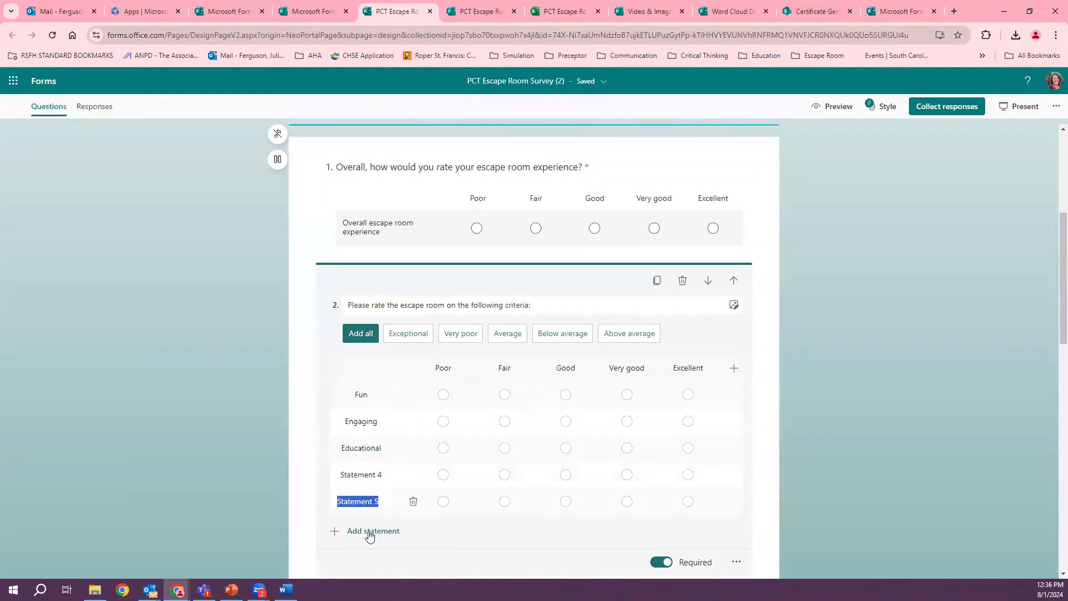
{"action": "left_click", "coordinate": [370, 533]}
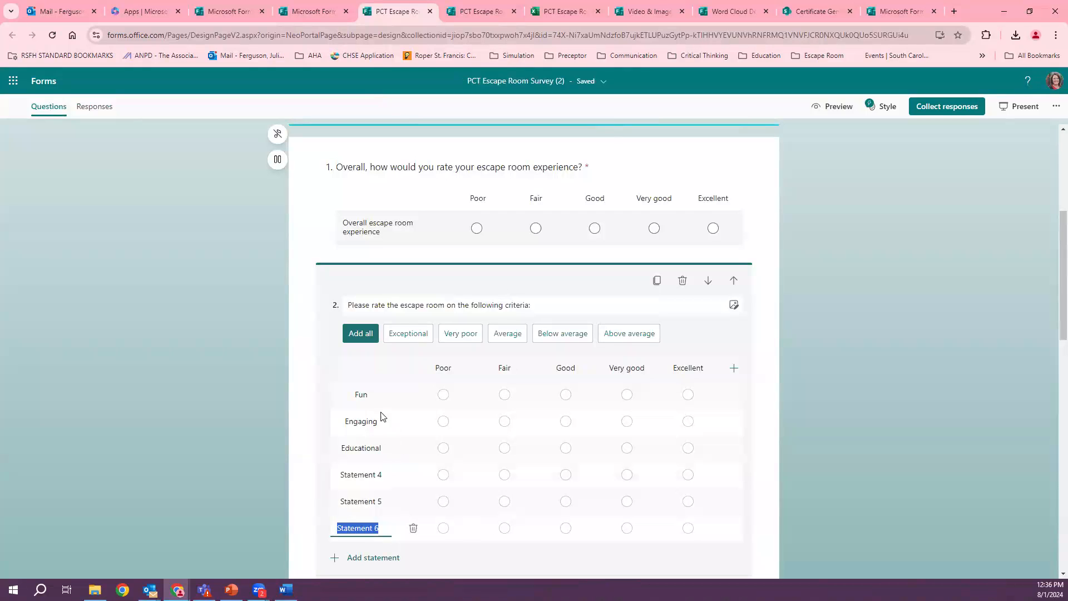
- Go through question 2's six statement rows in turn and compare the grid with question 1's rating layout
{"action": "left_click", "coordinate": [367, 394]}
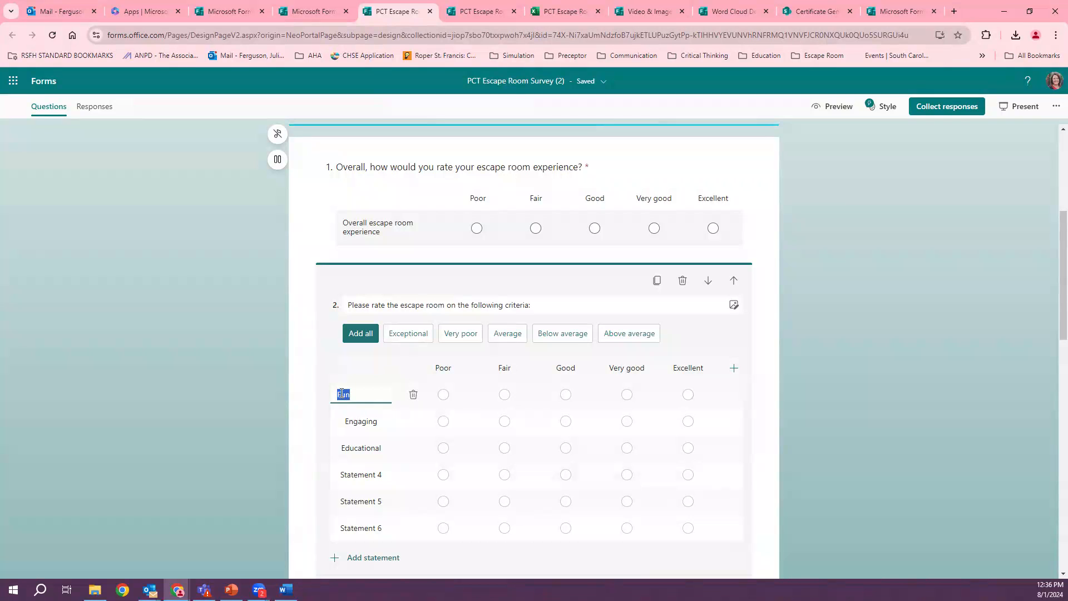
{"action": "left_click", "coordinate": [357, 418]}
{"action": "left_click", "coordinate": [374, 449]}
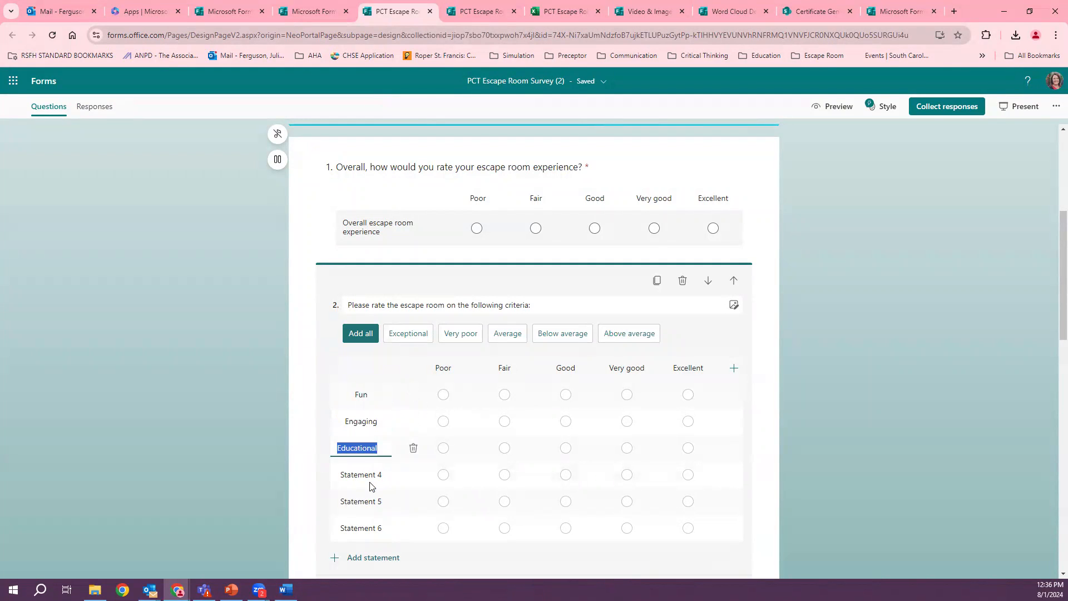
{"action": "left_click", "coordinate": [370, 476]}
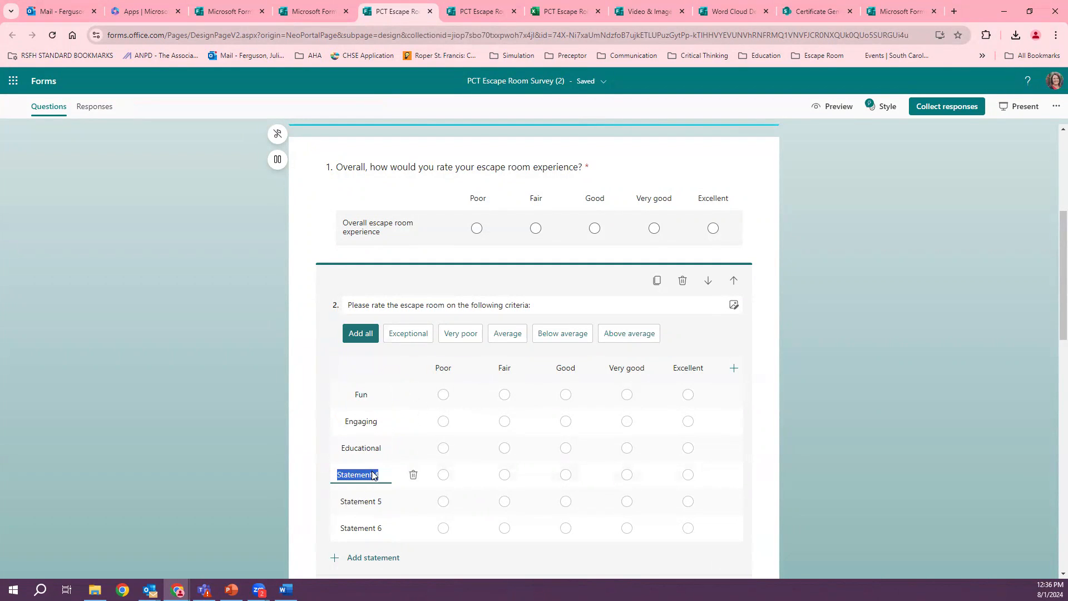
{"action": "left_click", "coordinate": [362, 499]}
{"action": "left_click", "coordinate": [361, 528]}
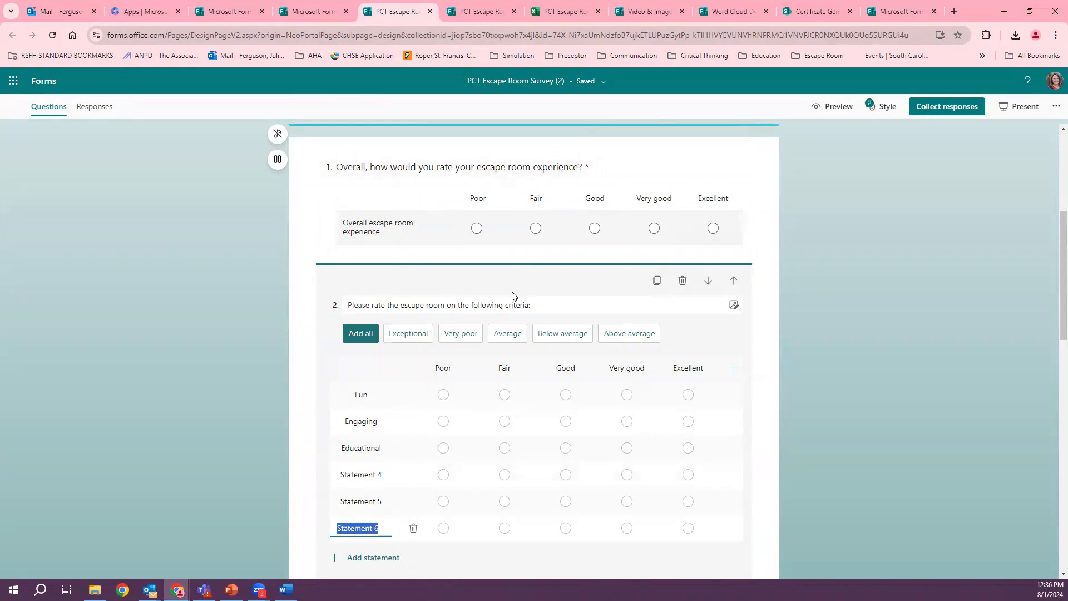
{"action": "scroll", "coordinate": [520, 311], "scroll_direction": "up", "scroll_amount": 1}
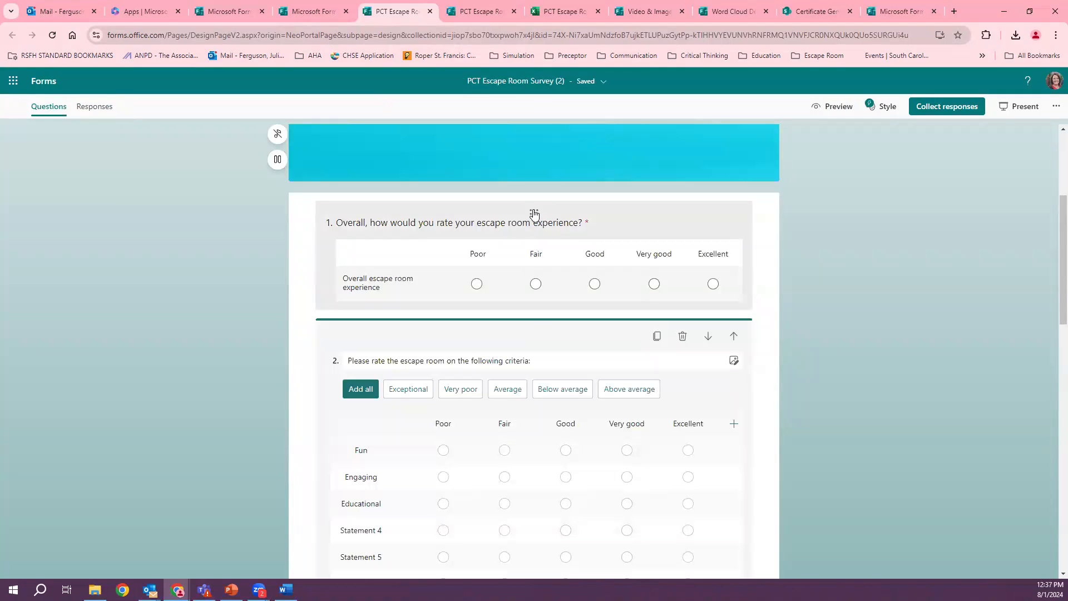
{"action": "left_click_drag", "start_coordinate": [536, 215], "coordinate": [517, 232]}
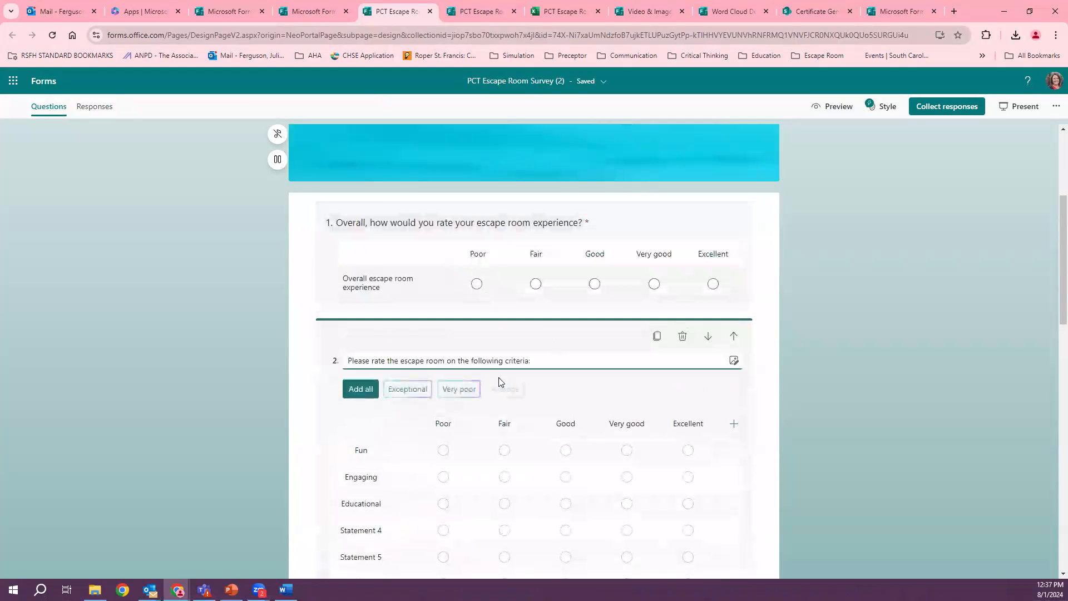
{"action": "scroll", "coordinate": [462, 412], "scroll_direction": "down", "scroll_amount": 1}
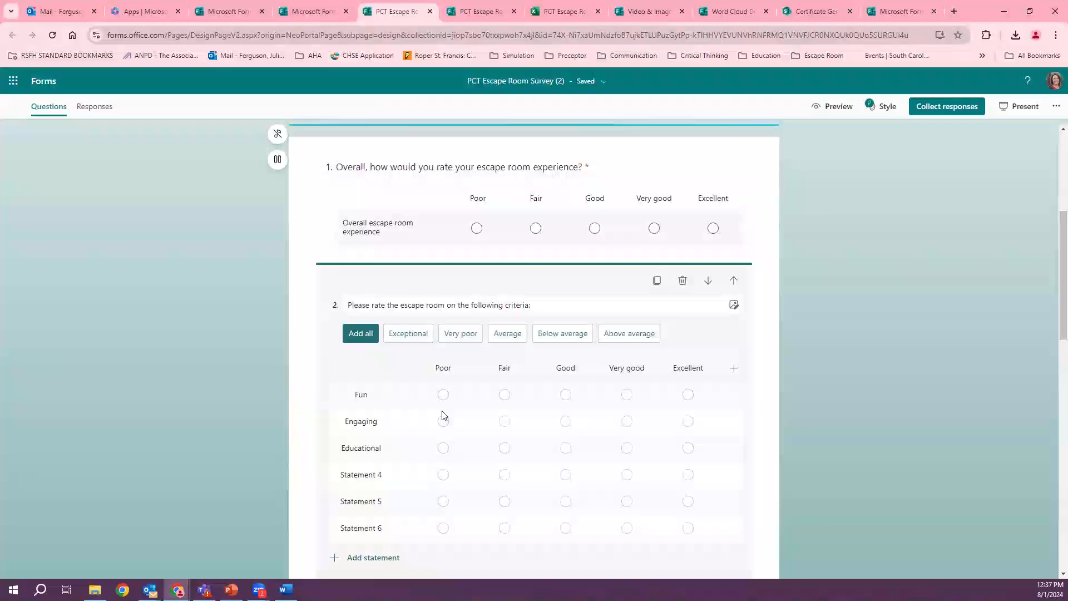
{"action": "left_click", "coordinate": [427, 405]}
{"action": "left_click", "coordinate": [721, 394]}
- Rename the fourth statement of question 2 to "Fun" and close the question's editing view
{"action": "left_click", "coordinate": [365, 477]}
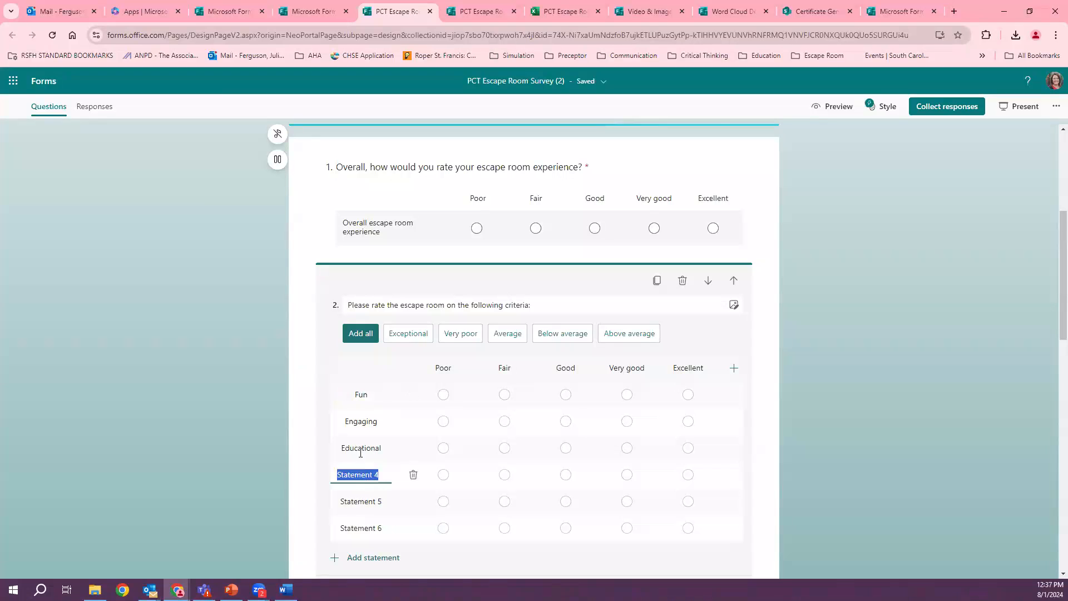
{"action": "type", "text": "Fun"}
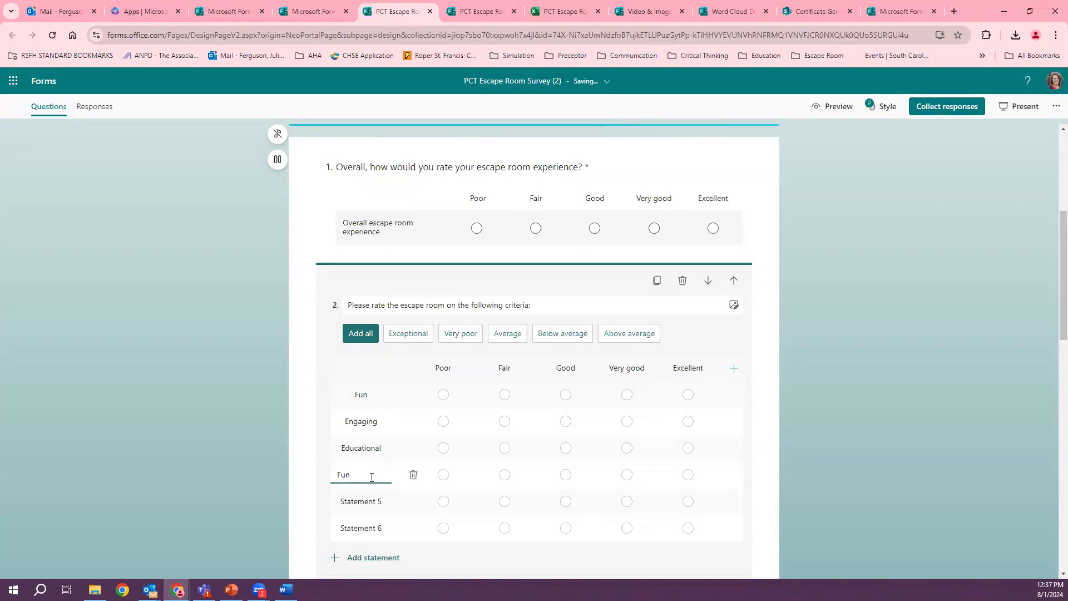
{"action": "left_click", "coordinate": [354, 450]}
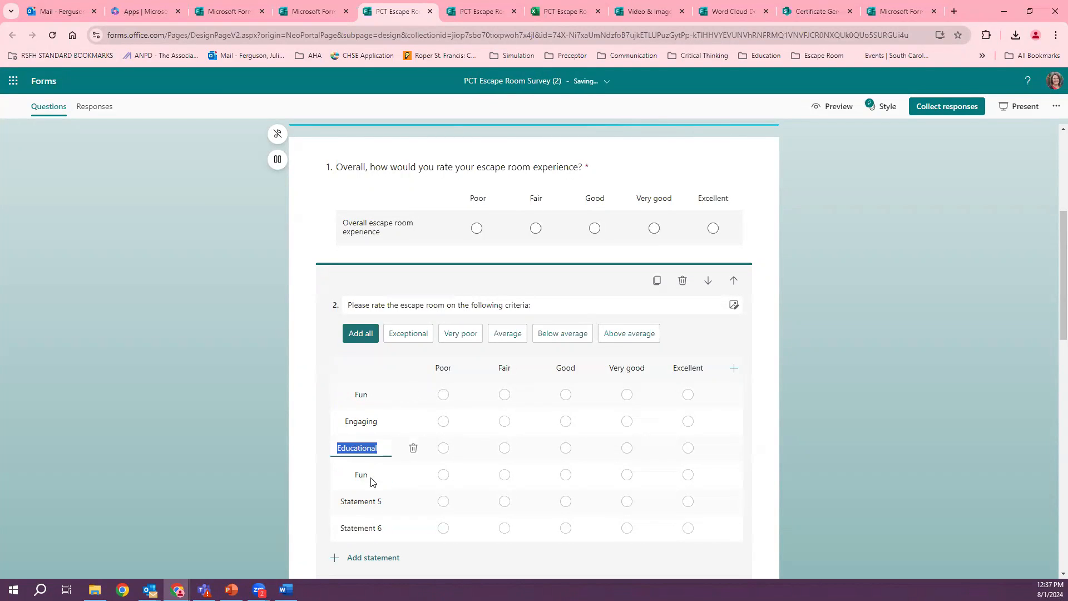
{"action": "left_click", "coordinate": [218, 282]}
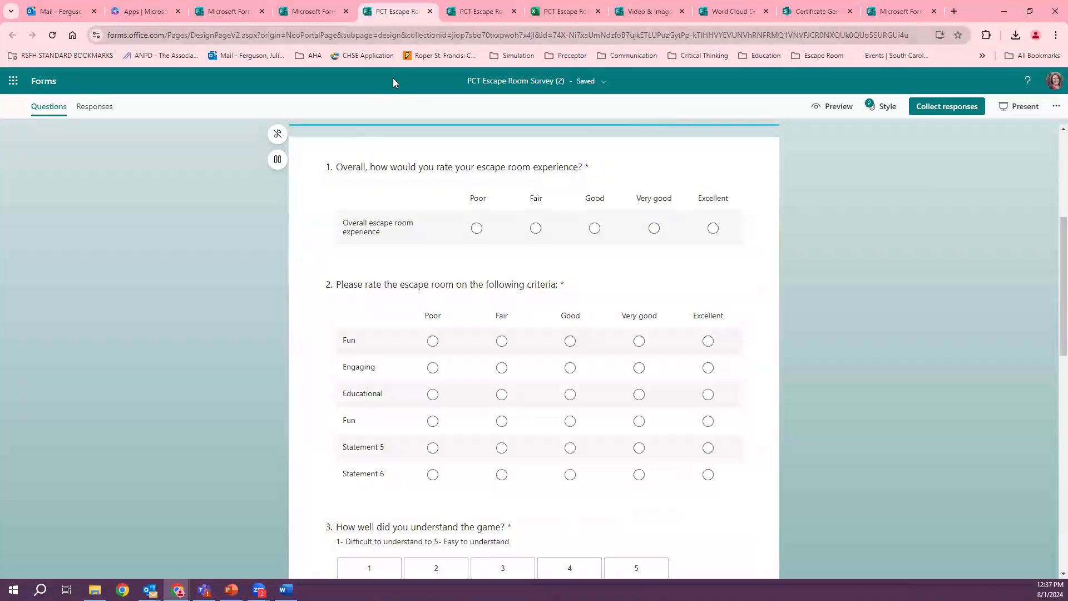
- Close PCT Escape Room Survey (2), expand the recent forms list and open the ICU Escape Room Survey
{"action": "left_click", "coordinate": [430, 11]}
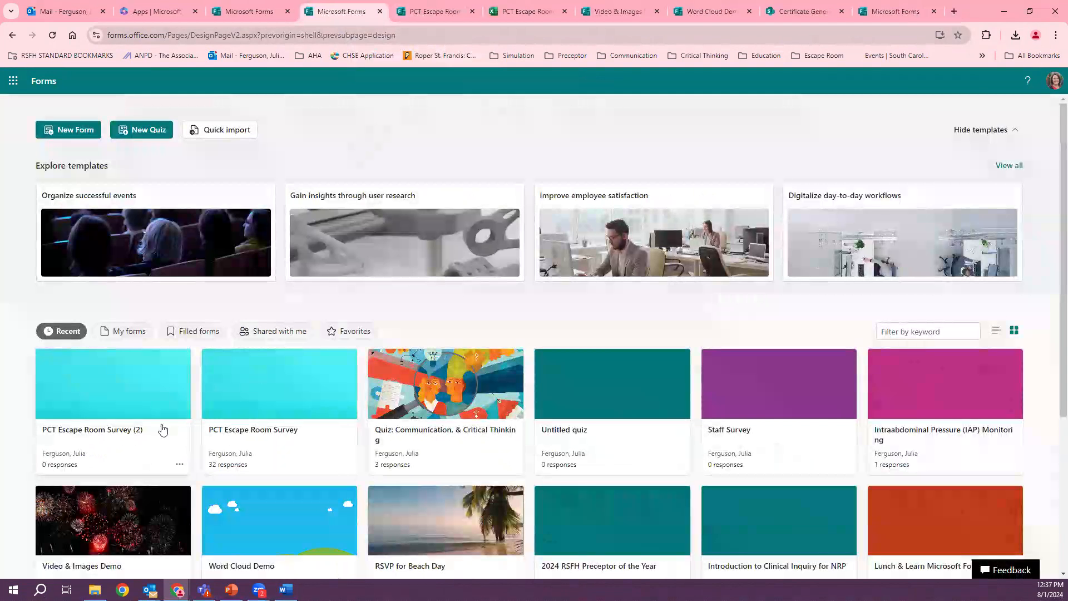
{"action": "scroll", "coordinate": [484, 439], "scroll_direction": "down", "scroll_amount": 1}
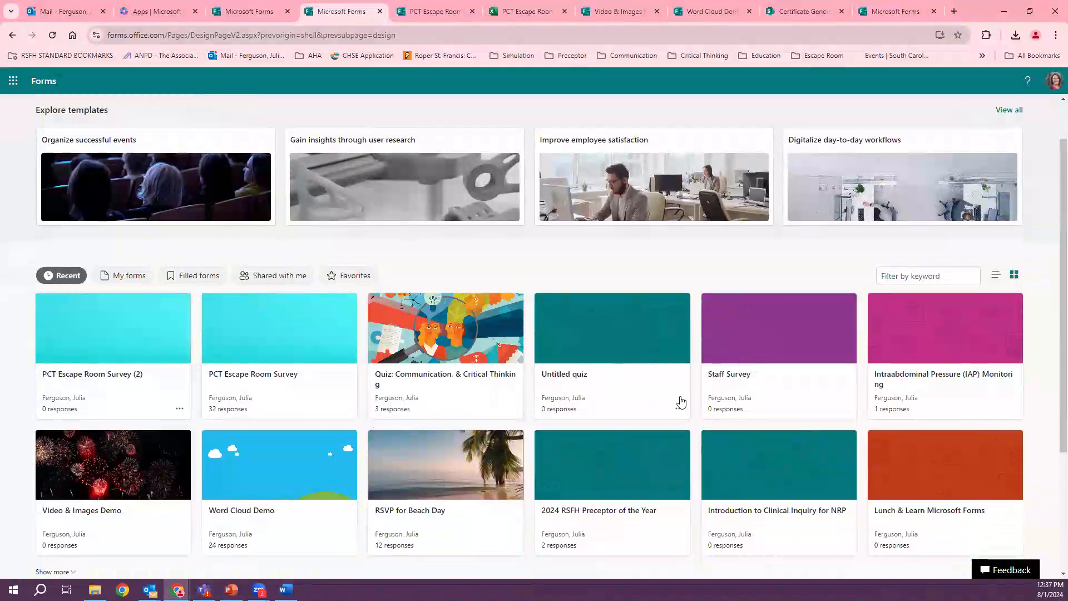
{"action": "scroll", "coordinate": [723, 396], "scroll_direction": "down", "scroll_amount": 2}
{"action": "left_click", "coordinate": [54, 461]}
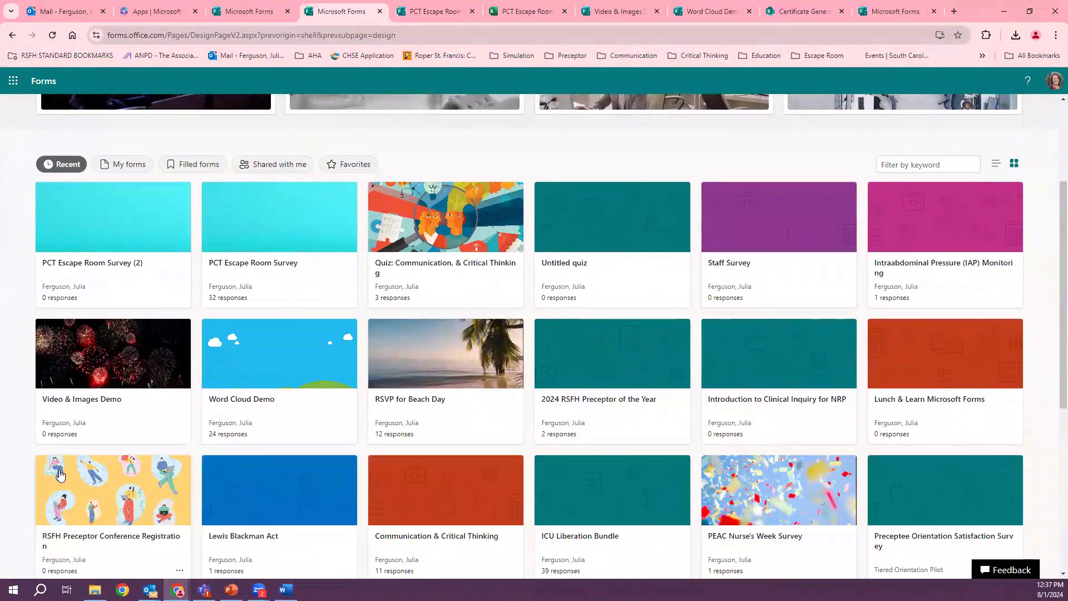
{"action": "scroll", "coordinate": [479, 478], "scroll_direction": "down", "scroll_amount": 1}
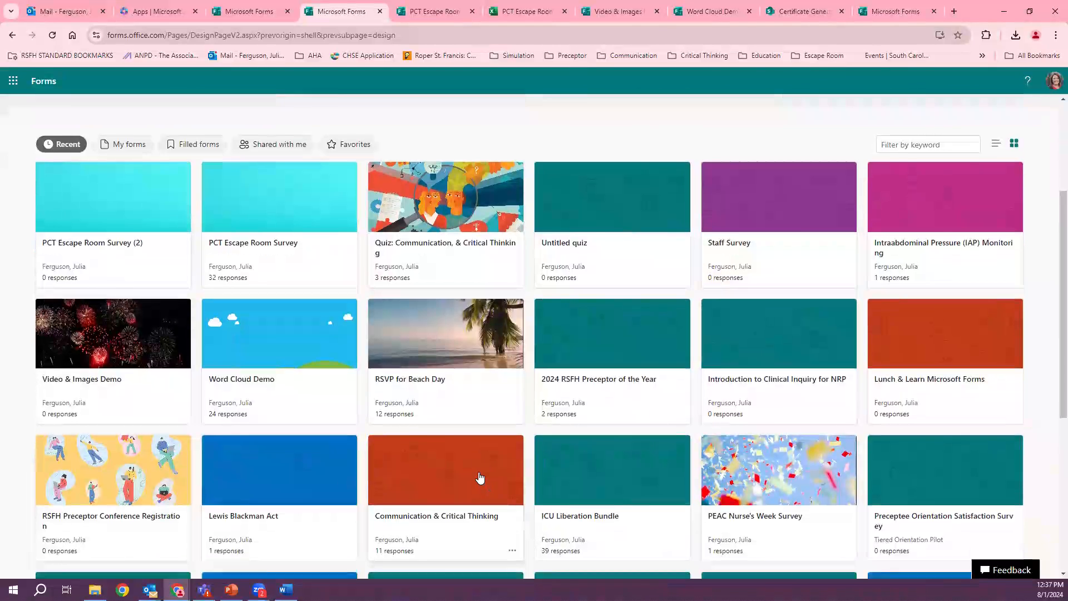
{"action": "scroll", "coordinate": [565, 445], "scroll_direction": "down", "scroll_amount": 3}
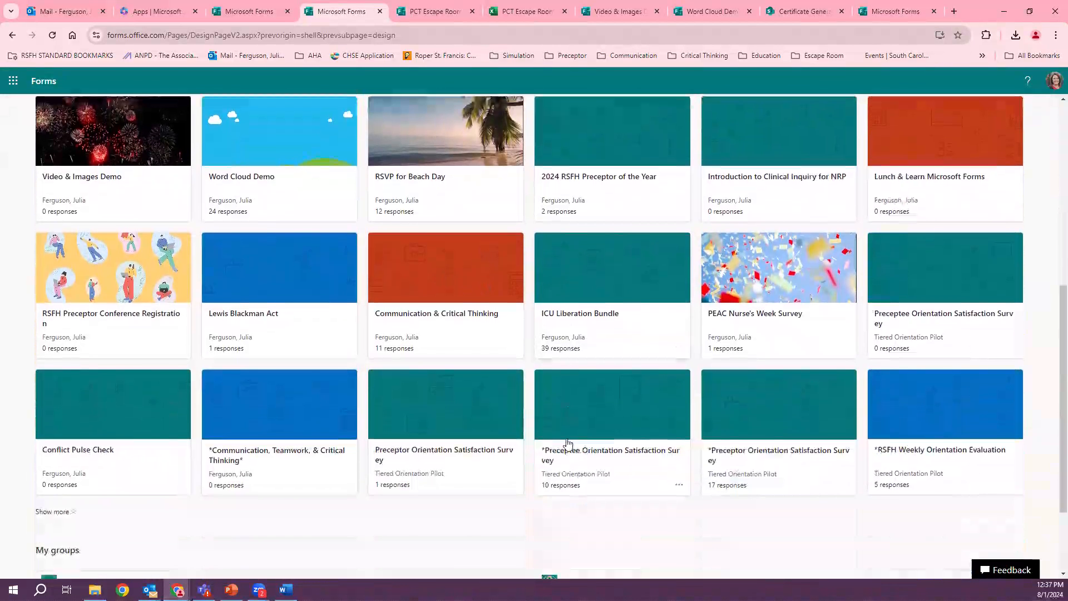
{"action": "left_click", "coordinate": [54, 518]}
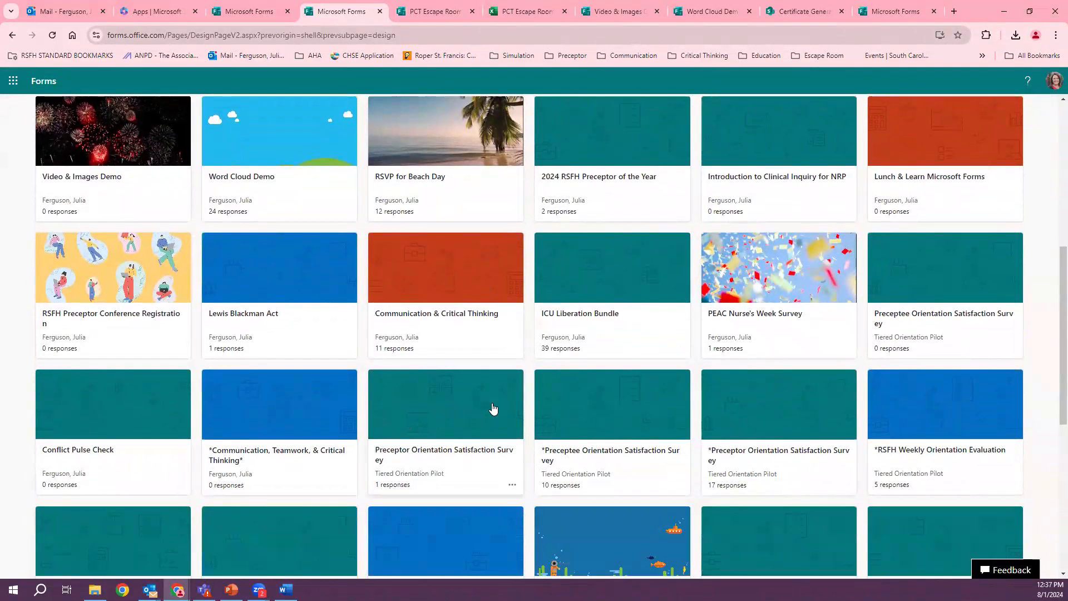
{"action": "scroll", "coordinate": [495, 426], "scroll_direction": "down", "scroll_amount": 2}
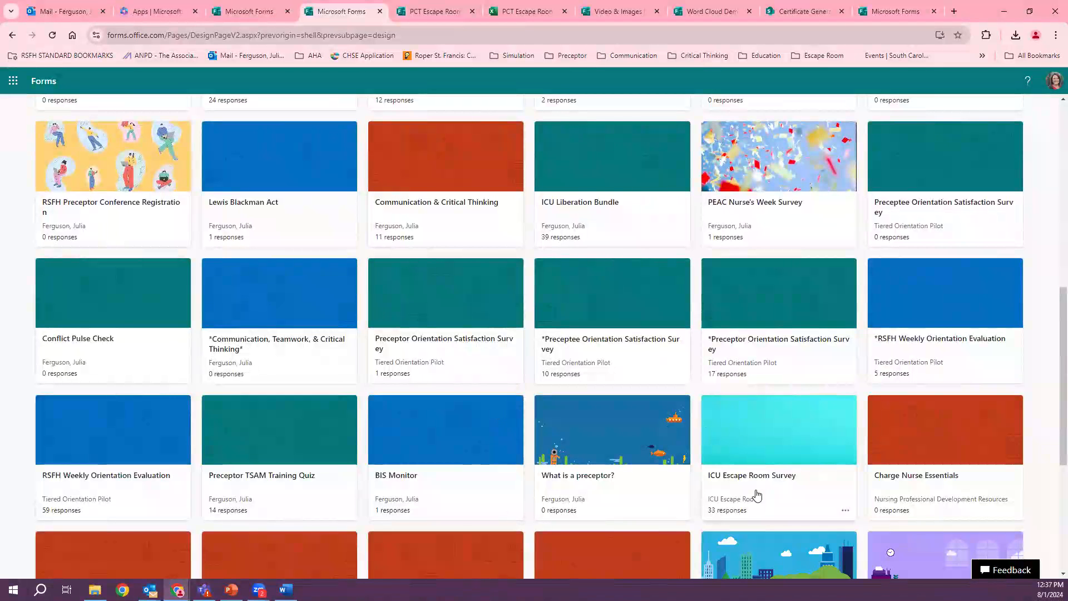
{"action": "left_click", "coordinate": [757, 496]}
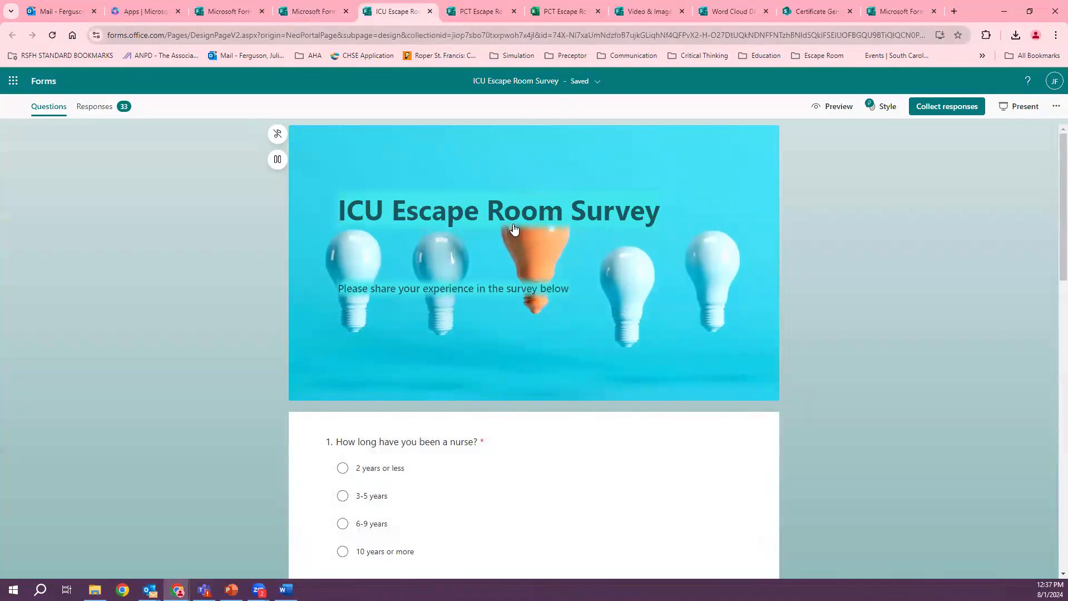
- Look through the ICU Escape Room Survey's questions, from nursing experience to the one on more learning opportunities, and return to question 1
{"action": "scroll", "coordinate": [457, 309], "scroll_direction": "down", "scroll_amount": 3}
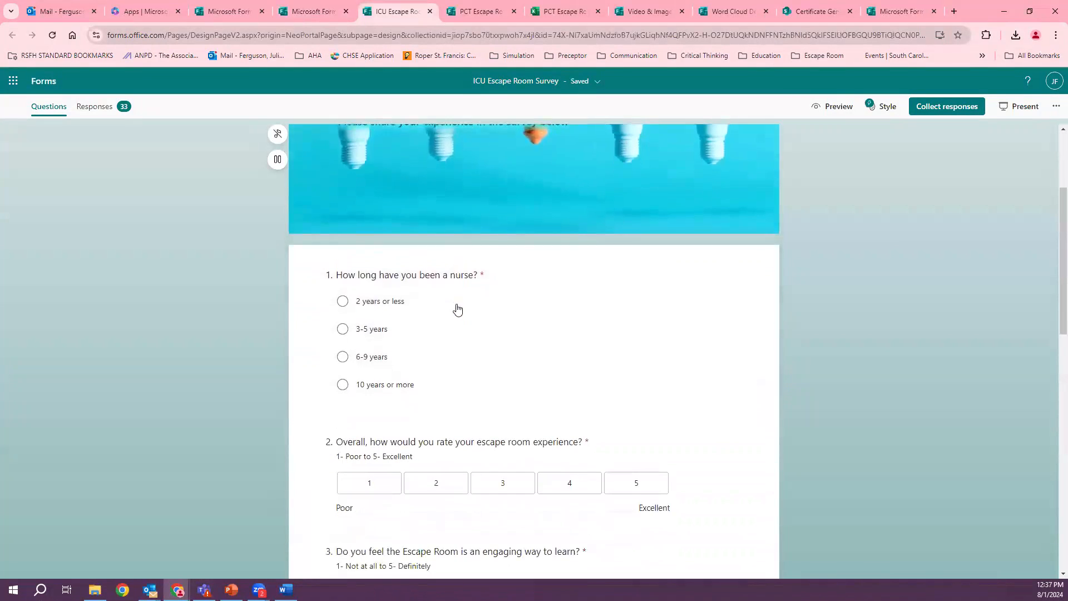
{"action": "scroll", "coordinate": [457, 309], "scroll_direction": "down", "scroll_amount": 2}
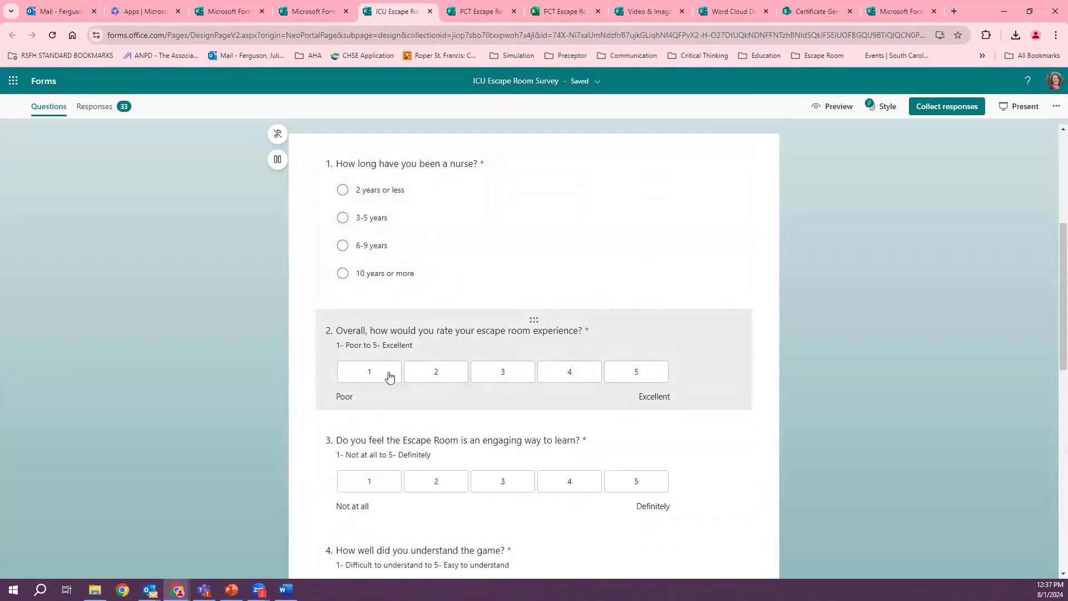
{"action": "scroll", "coordinate": [390, 478], "scroll_direction": "down", "scroll_amount": 3}
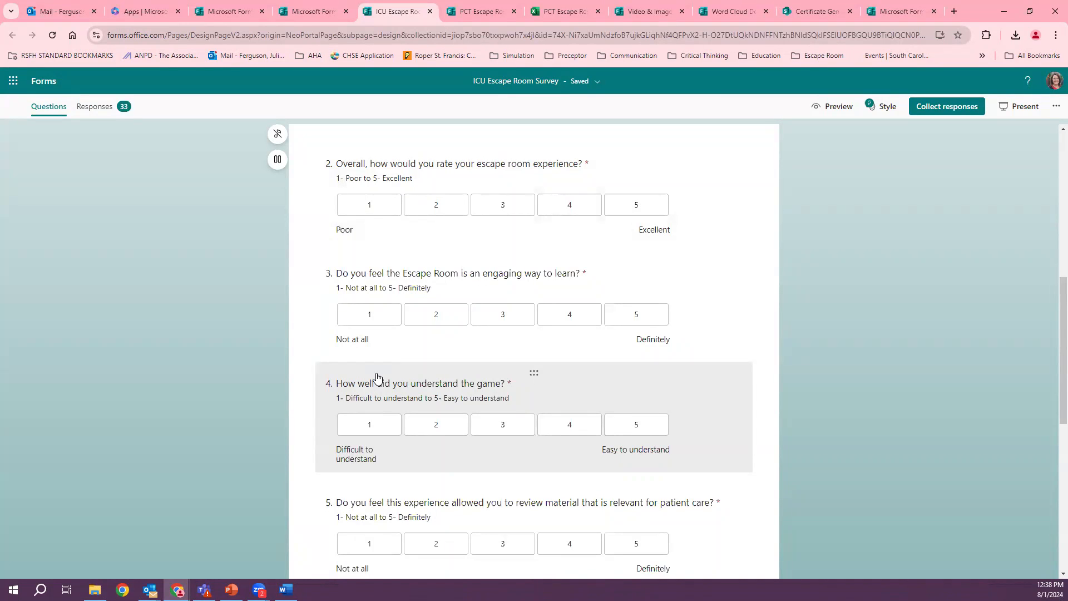
{"action": "scroll", "coordinate": [420, 423], "scroll_direction": "down", "scroll_amount": 5}
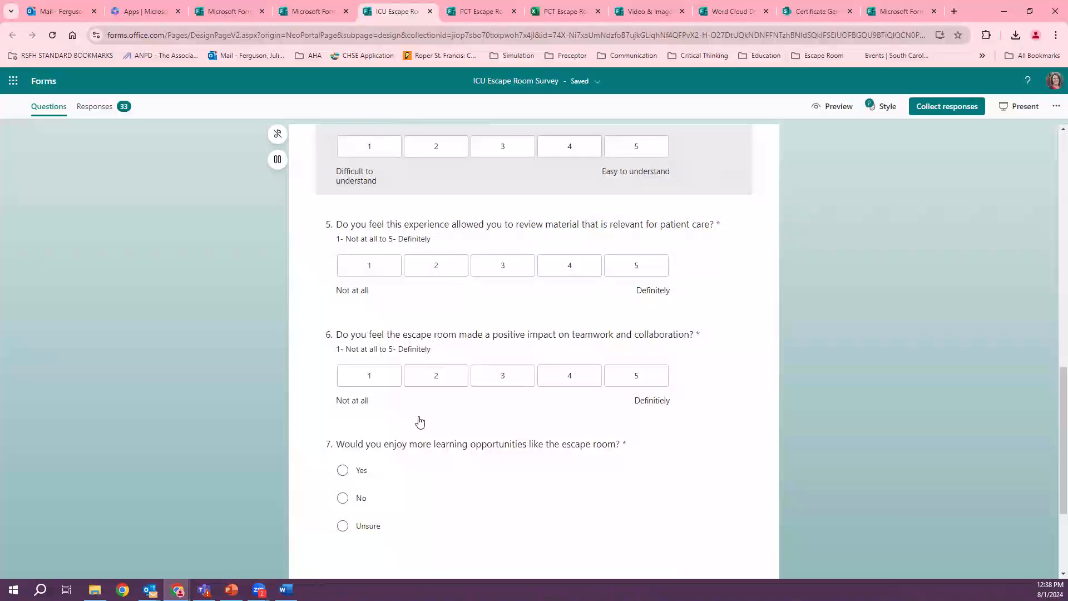
{"action": "scroll", "coordinate": [324, 432], "scroll_direction": "down", "scroll_amount": 2}
{"action": "scroll", "coordinate": [219, 422], "scroll_direction": "up", "scroll_amount": 6}
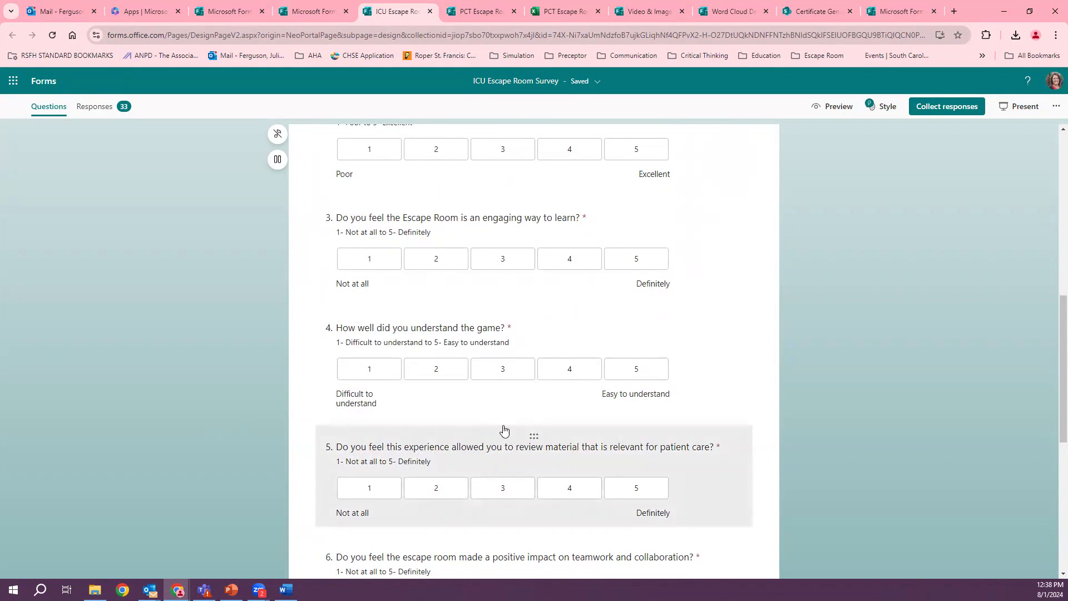
{"action": "scroll", "coordinate": [503, 428], "scroll_direction": "up", "scroll_amount": 3}
{"action": "scroll", "coordinate": [511, 424], "scroll_direction": "up", "scroll_amount": 3}
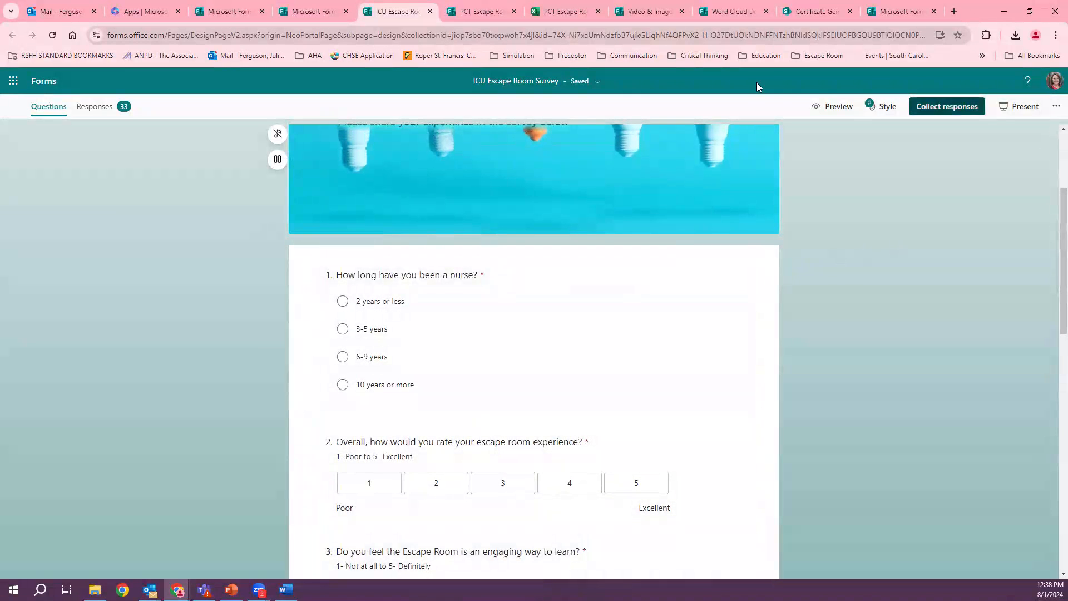
- View the ICU survey's settings for who can fill out the form and its response options, and close them
{"action": "left_click", "coordinate": [1056, 106]}
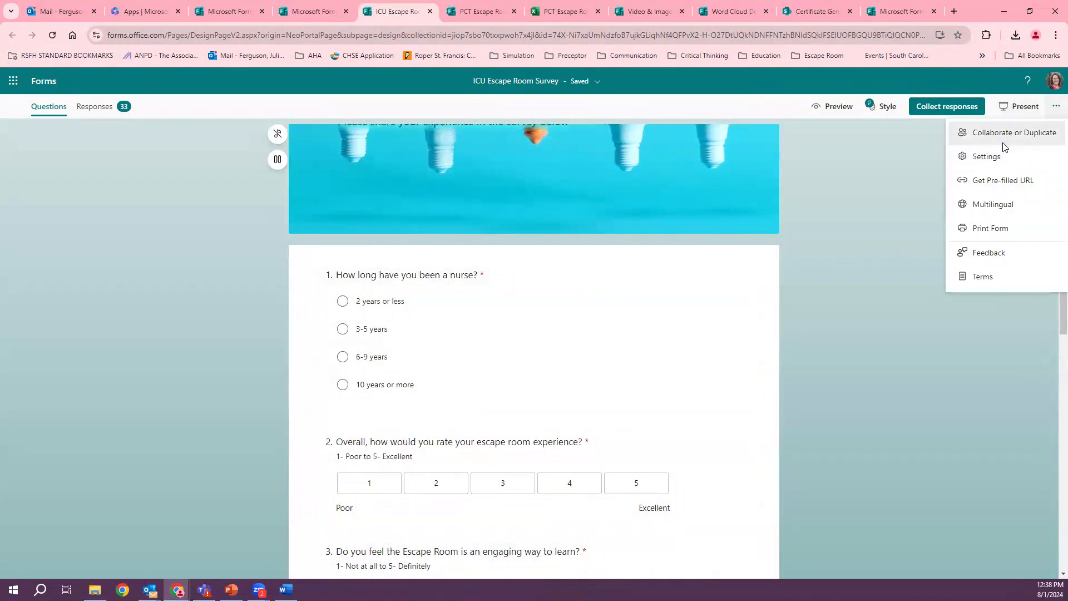
{"action": "left_click", "coordinate": [987, 156]}
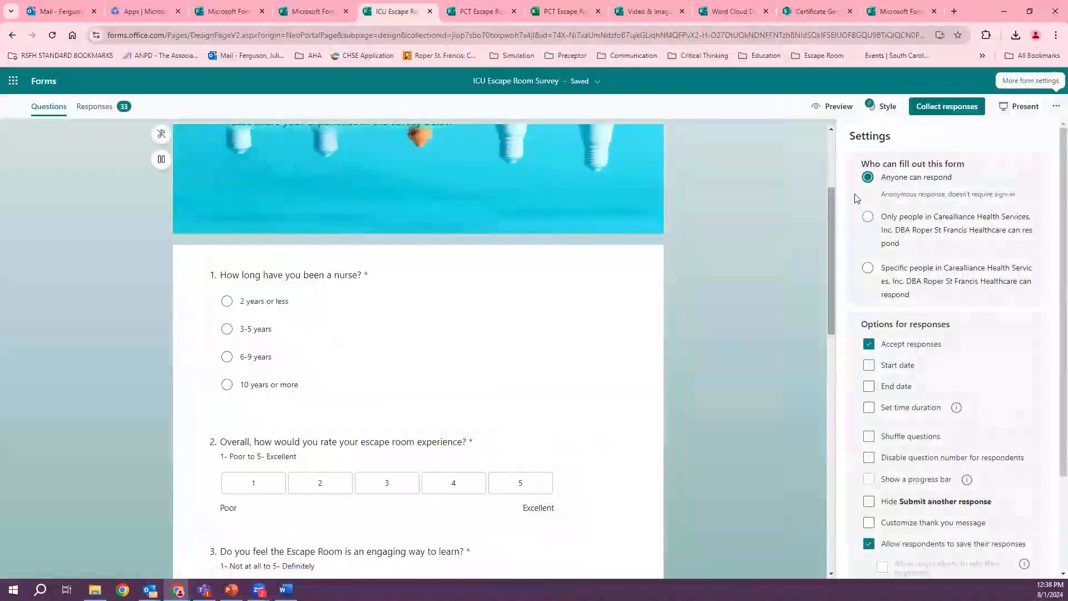
{"action": "left_click", "coordinate": [763, 255]}
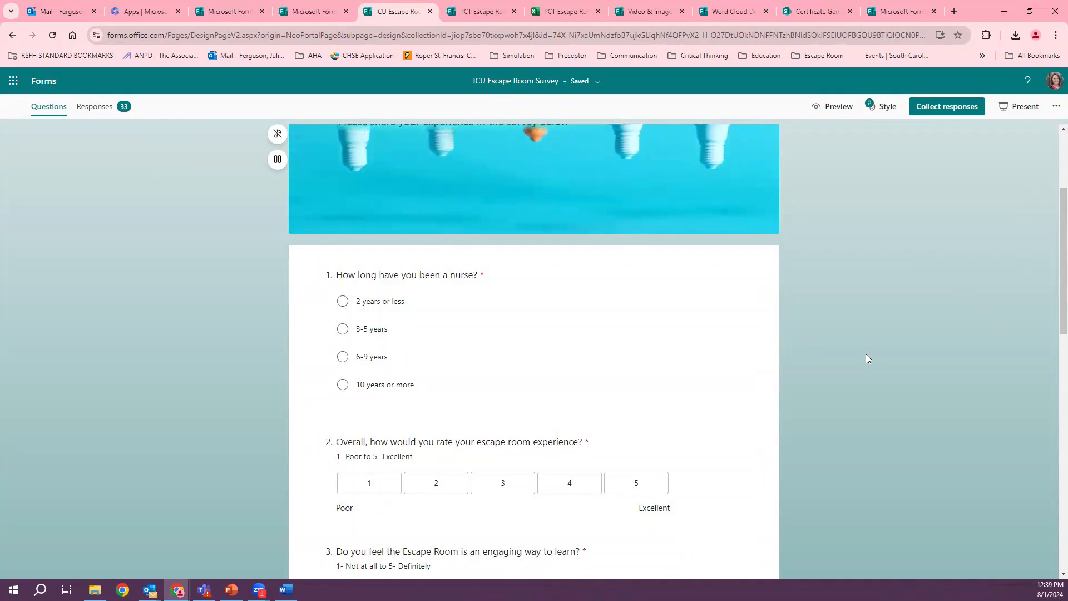
- Look over the ICU survey's 1-to-5 rating questions again and open its responses summary
{"action": "scroll", "coordinate": [667, 406], "scroll_direction": "down", "scroll_amount": 2}
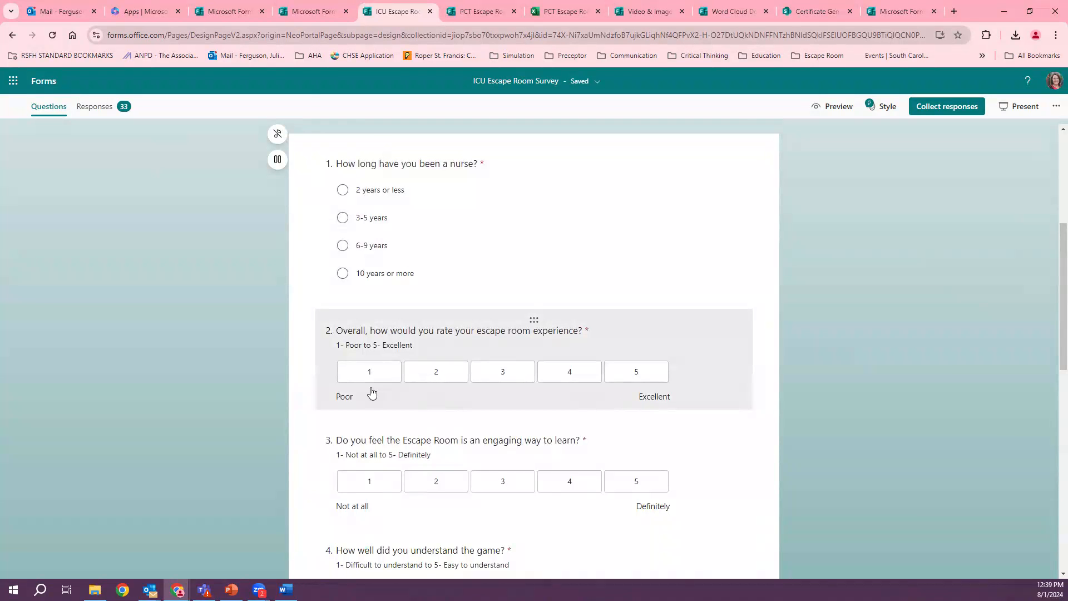
{"action": "scroll", "coordinate": [371, 393], "scroll_direction": "down", "scroll_amount": 1}
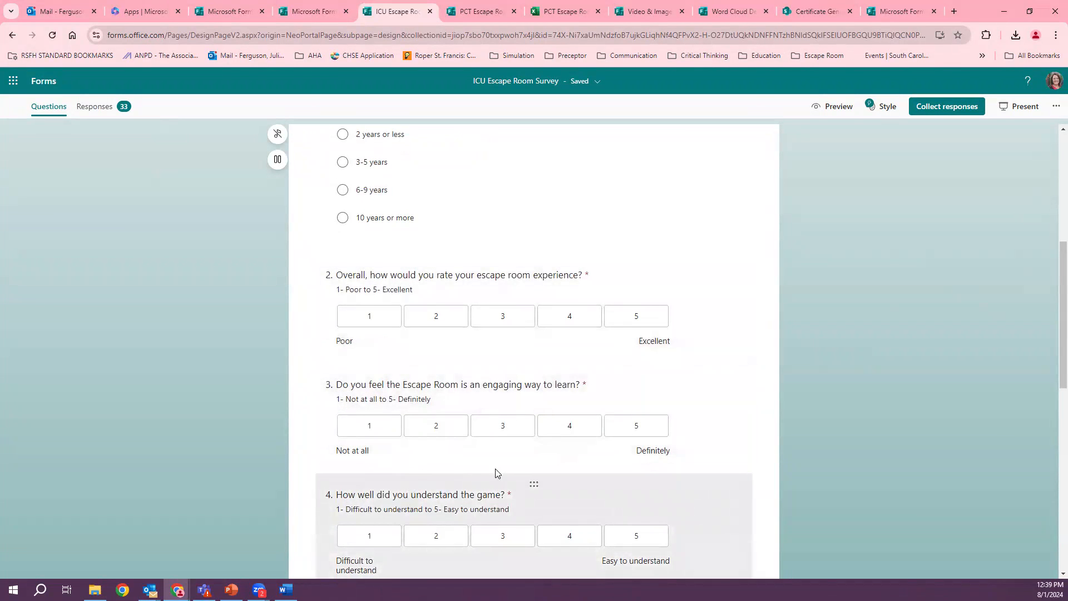
{"action": "scroll", "coordinate": [497, 473], "scroll_direction": "down", "scroll_amount": 4}
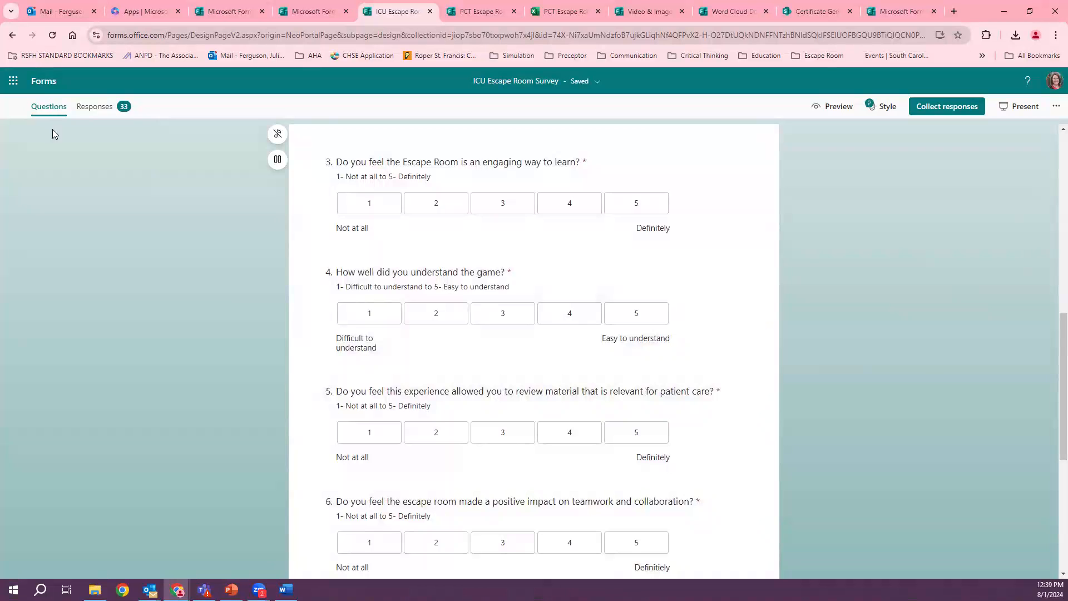
{"action": "left_click", "coordinate": [96, 119]}
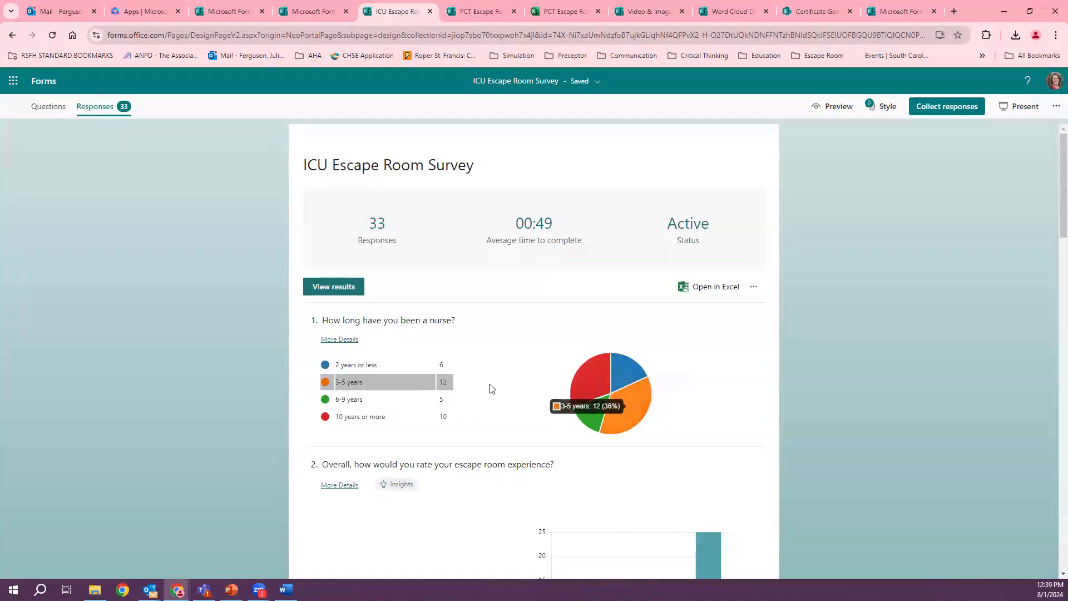
- Look through the ICU Escape Room Survey's response charts and average ratings, including the experience rating chart in question 2, and return to the summary
{"action": "scroll", "coordinate": [612, 399], "scroll_direction": "down", "scroll_amount": 2}
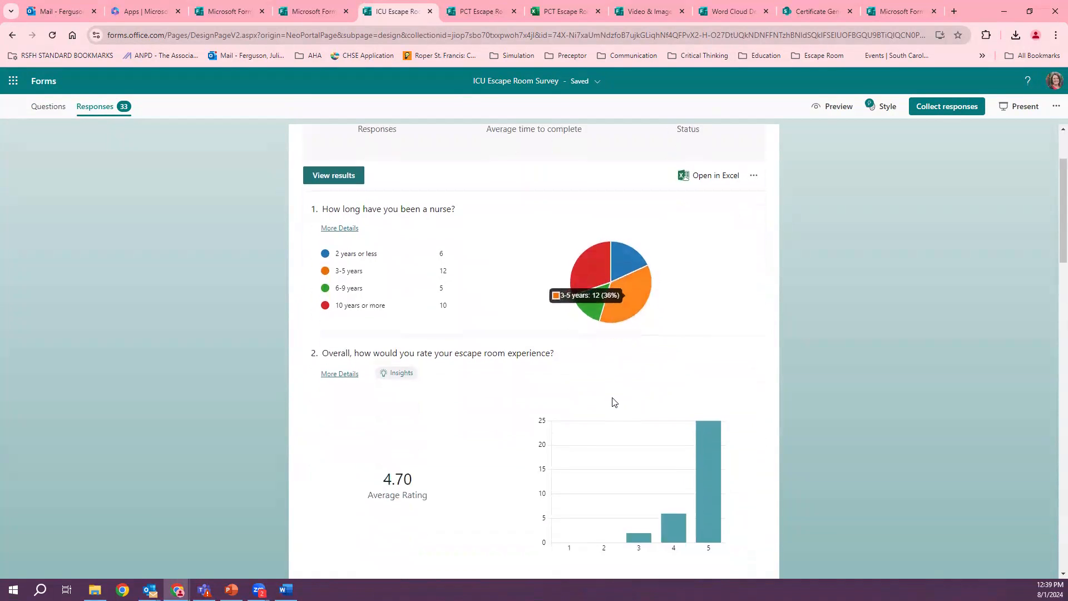
{"action": "scroll", "coordinate": [590, 428], "scroll_direction": "down", "scroll_amount": 3}
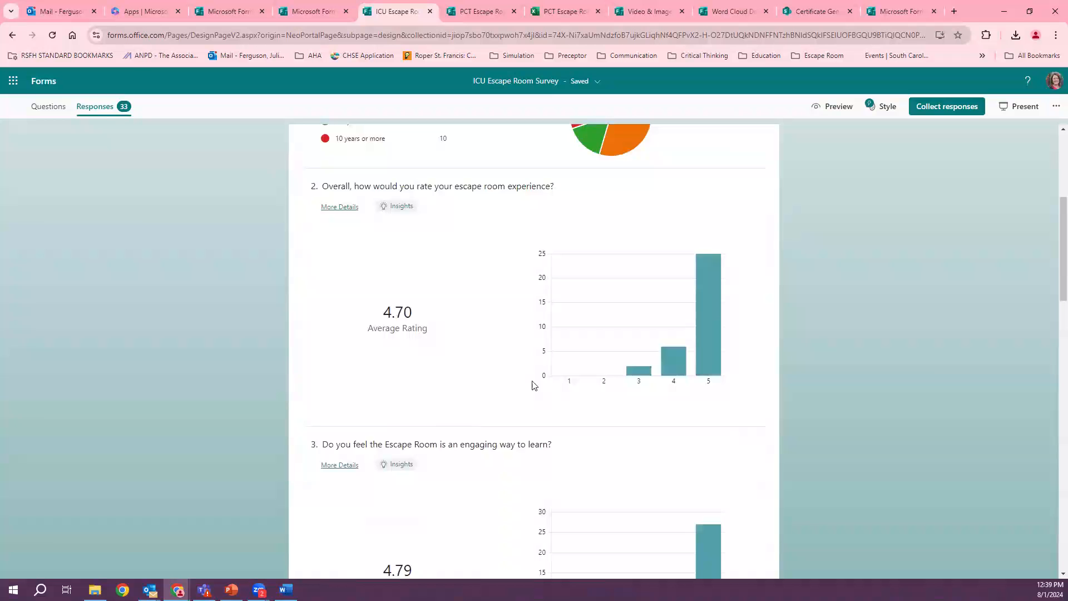
{"action": "scroll", "coordinate": [534, 385], "scroll_direction": "down", "scroll_amount": 3}
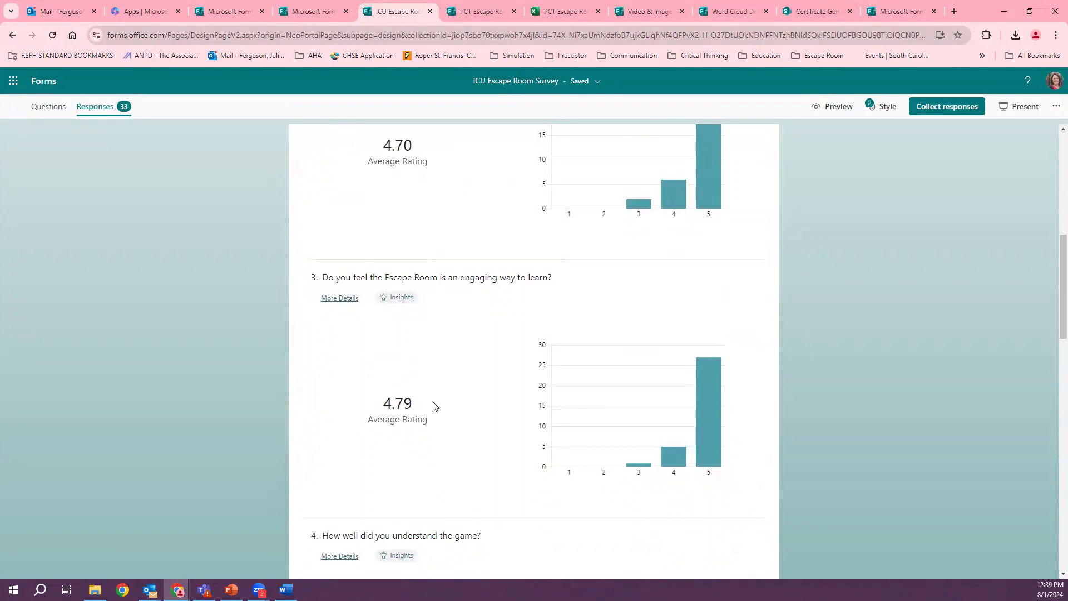
{"action": "scroll", "coordinate": [435, 407], "scroll_direction": "down", "scroll_amount": 4}
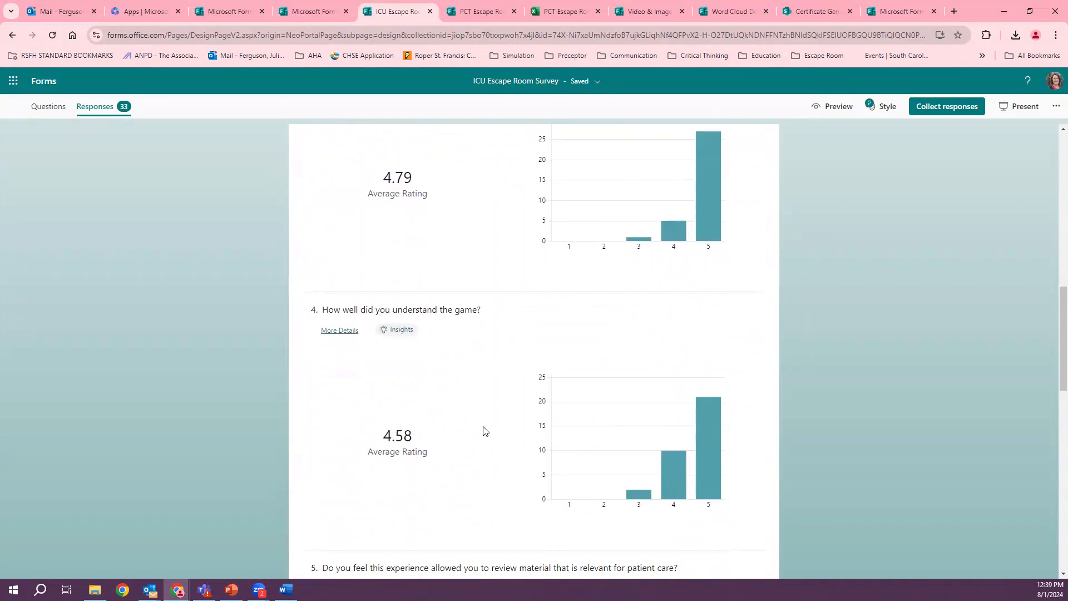
{"action": "scroll", "coordinate": [484, 431], "scroll_direction": "down", "scroll_amount": 9}
{"action": "scroll", "coordinate": [492, 431], "scroll_direction": "up", "scroll_amount": 20}
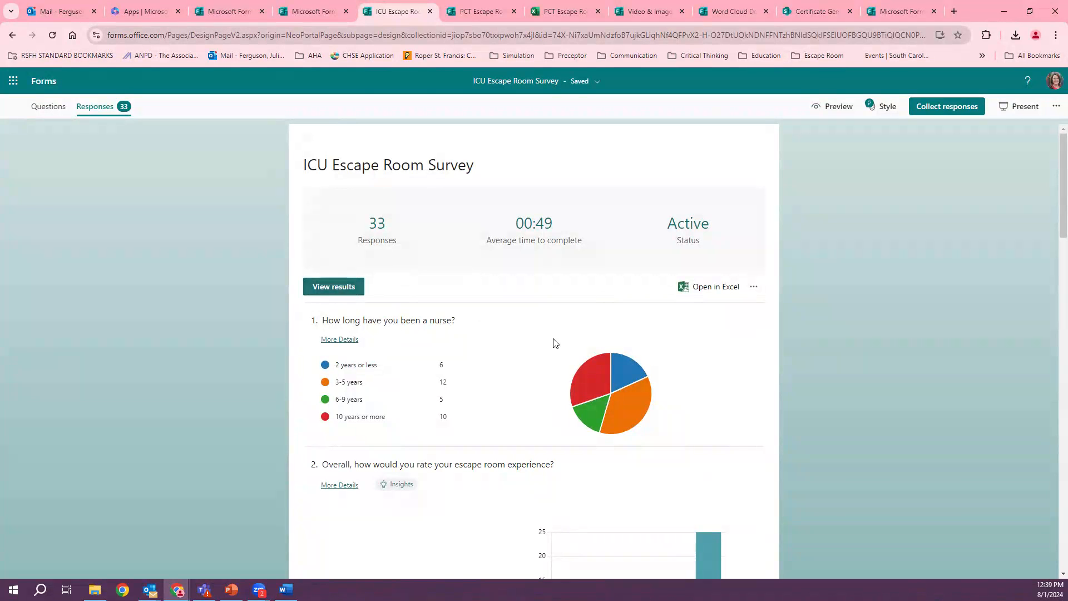
{"action": "scroll", "coordinate": [621, 361], "scroll_direction": "down", "scroll_amount": 4}
{"action": "mouse_move", "coordinate": [638, 429]}
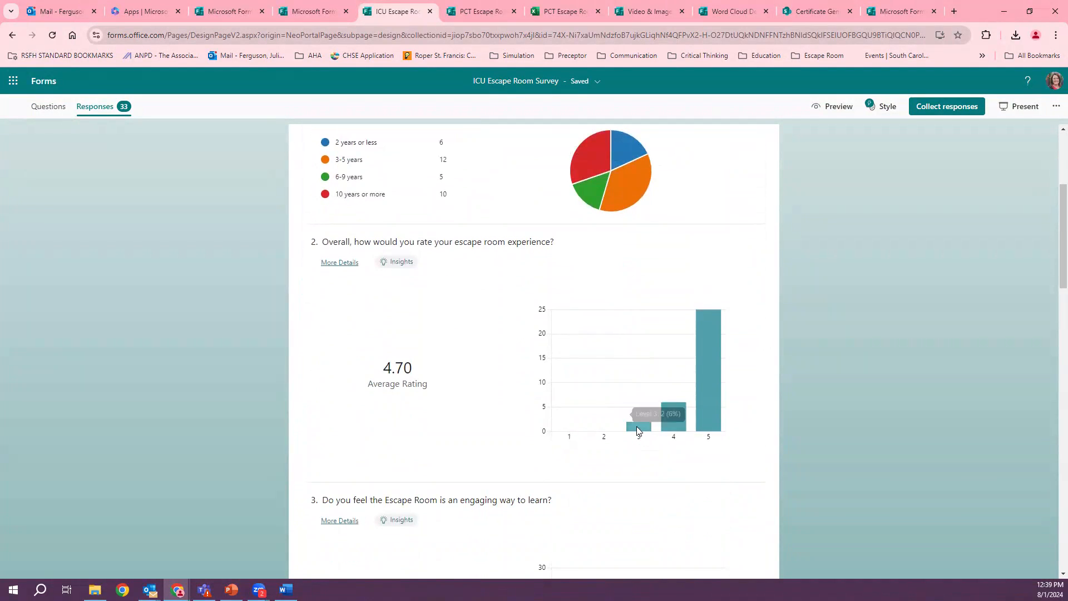
{"action": "scroll", "coordinate": [558, 409], "scroll_direction": "up", "scroll_amount": 5}
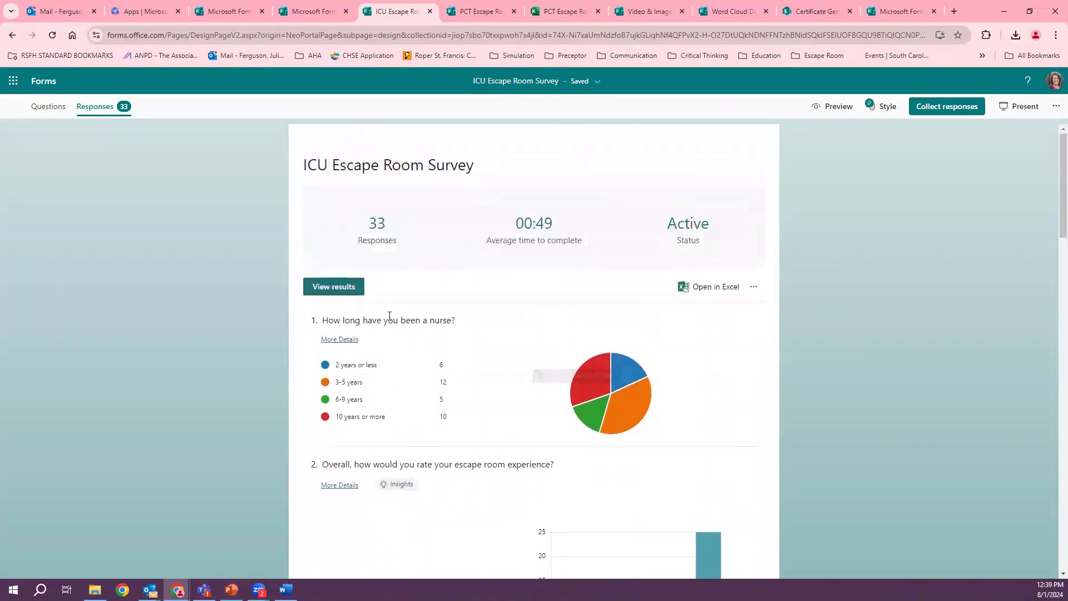
- Open the ICU survey's individual results and read through the first respondent's answers
{"action": "left_click", "coordinate": [357, 286]}
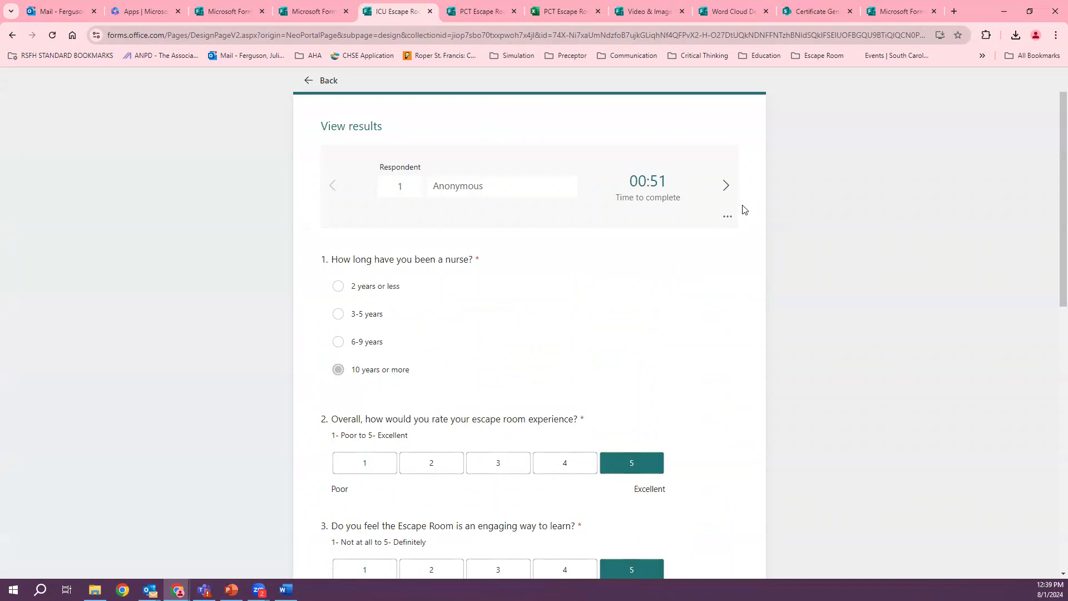
{"action": "scroll", "coordinate": [556, 271], "scroll_direction": "down", "scroll_amount": 5}
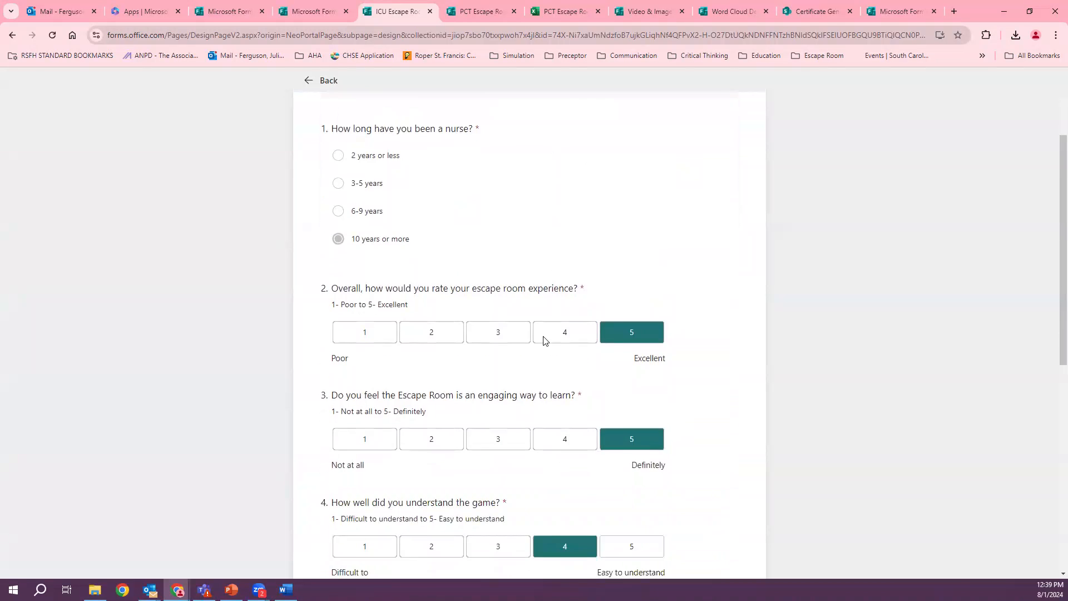
{"action": "scroll", "coordinate": [573, 401], "scroll_direction": "down", "scroll_amount": 2}
{"action": "scroll", "coordinate": [657, 251], "scroll_direction": "up", "scroll_amount": 6}
- Step through the individual answers of respondents 2 to 5 and return to the responses summary
{"action": "left_click", "coordinate": [727, 131]}
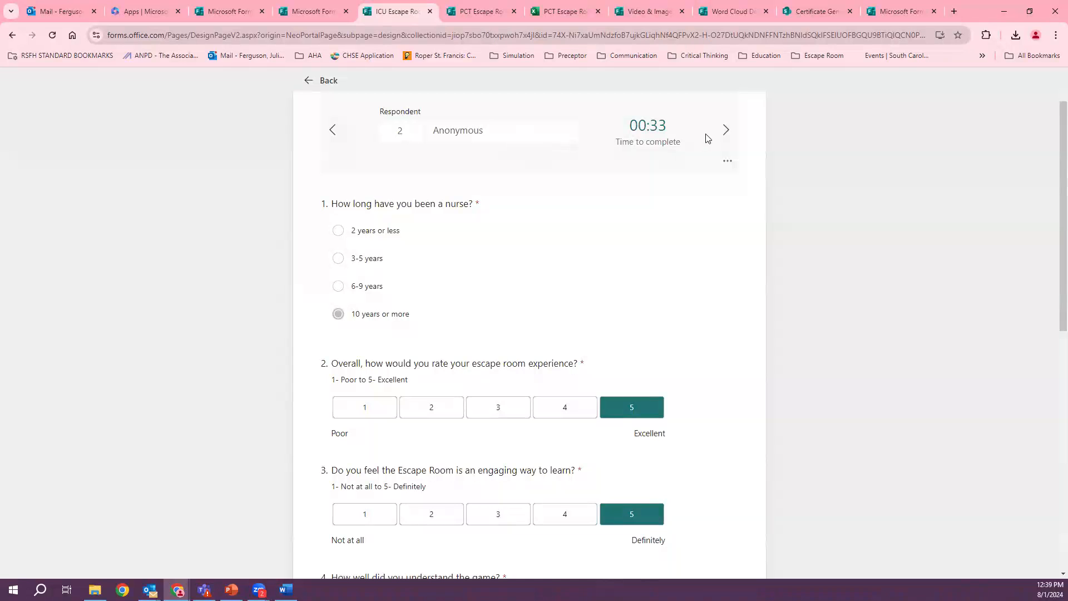
{"action": "left_click", "coordinate": [727, 132]}
{"action": "left_click", "coordinate": [727, 132]}
{"action": "scroll", "coordinate": [632, 383], "scroll_direction": "down", "scroll_amount": 10}
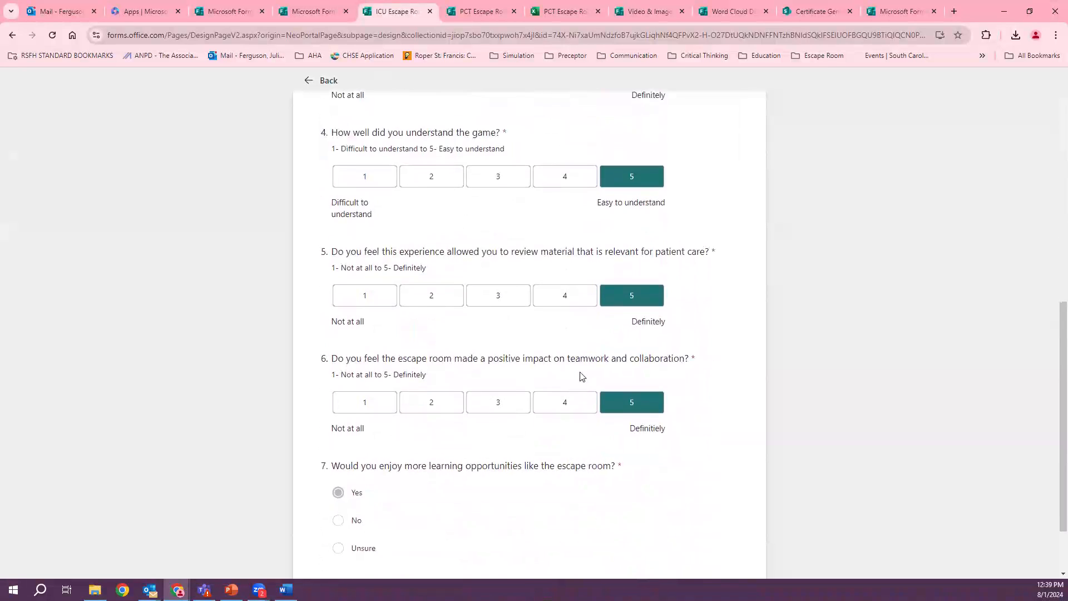
{"action": "scroll", "coordinate": [618, 349], "scroll_direction": "up", "scroll_amount": 9}
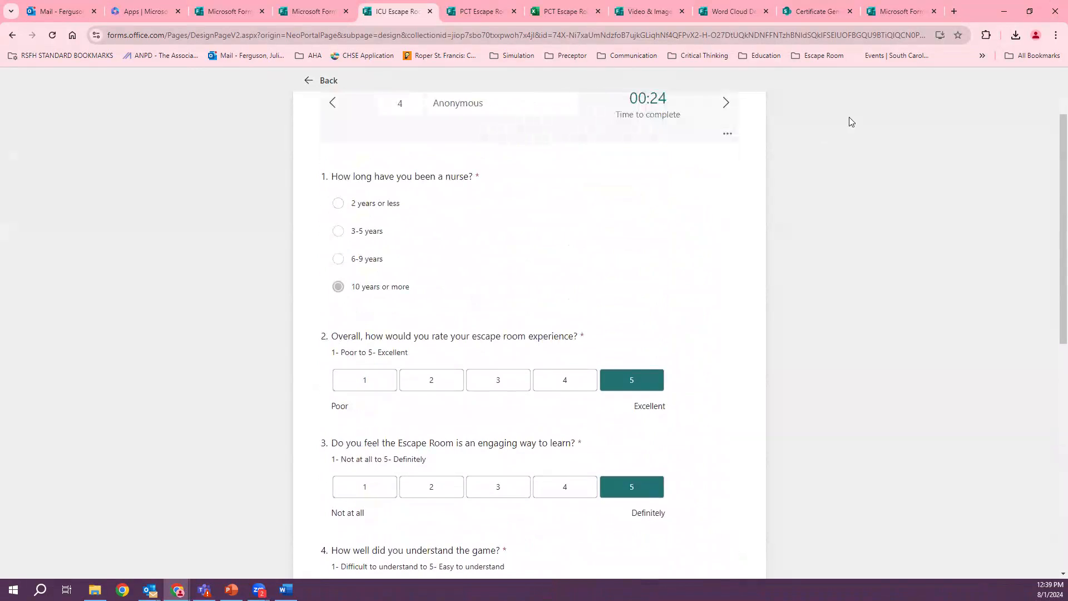
{"action": "left_click", "coordinate": [723, 108]}
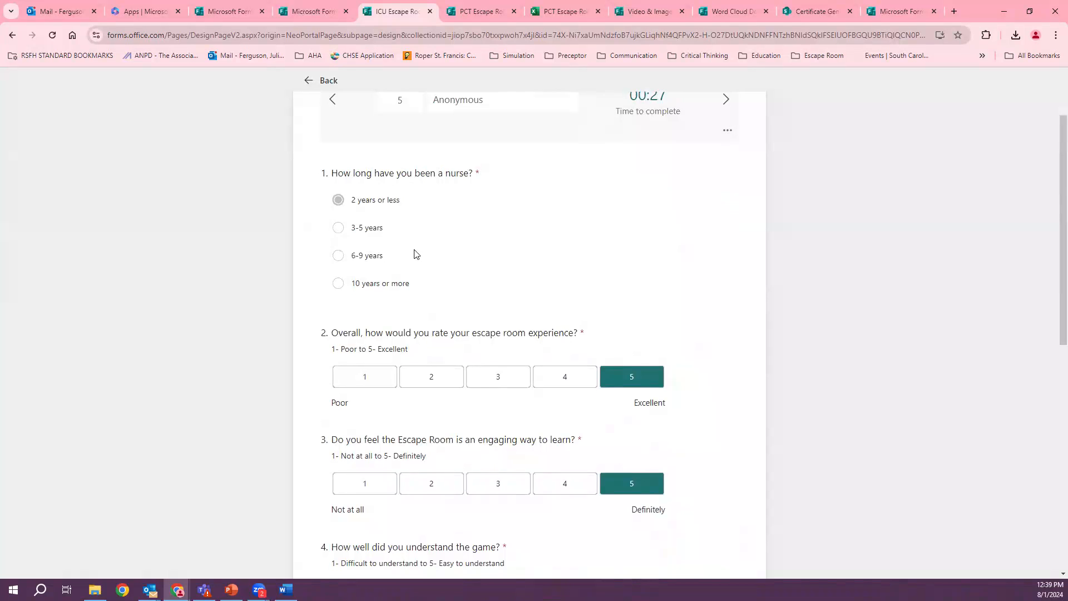
{"action": "scroll", "coordinate": [505, 325], "scroll_direction": "down", "scroll_amount": 9}
{"action": "scroll", "coordinate": [472, 475], "scroll_direction": "up", "scroll_amount": 9}
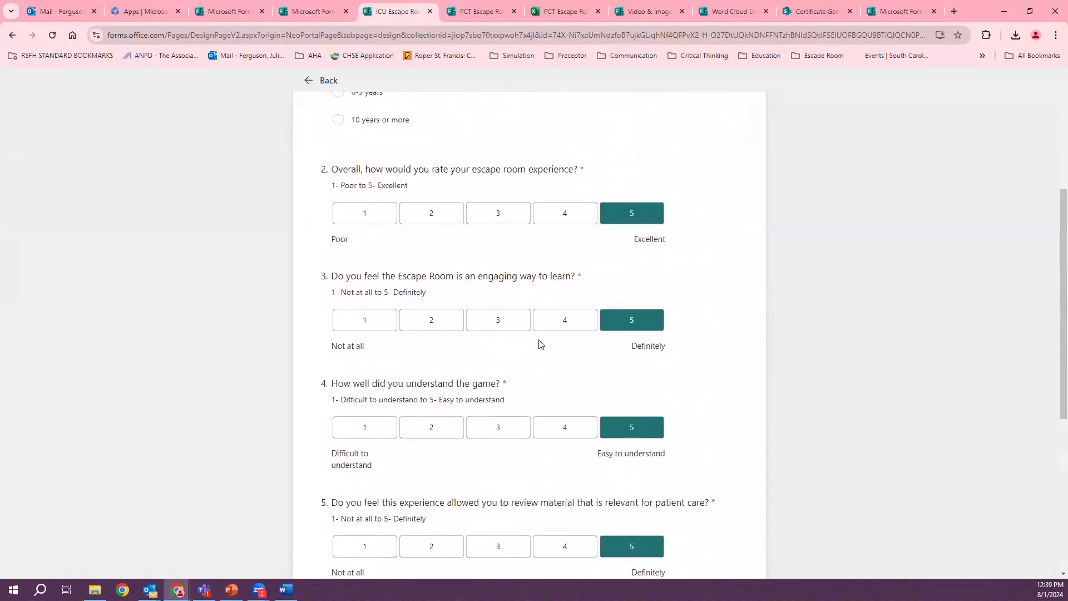
{"action": "left_click", "coordinate": [311, 80]}
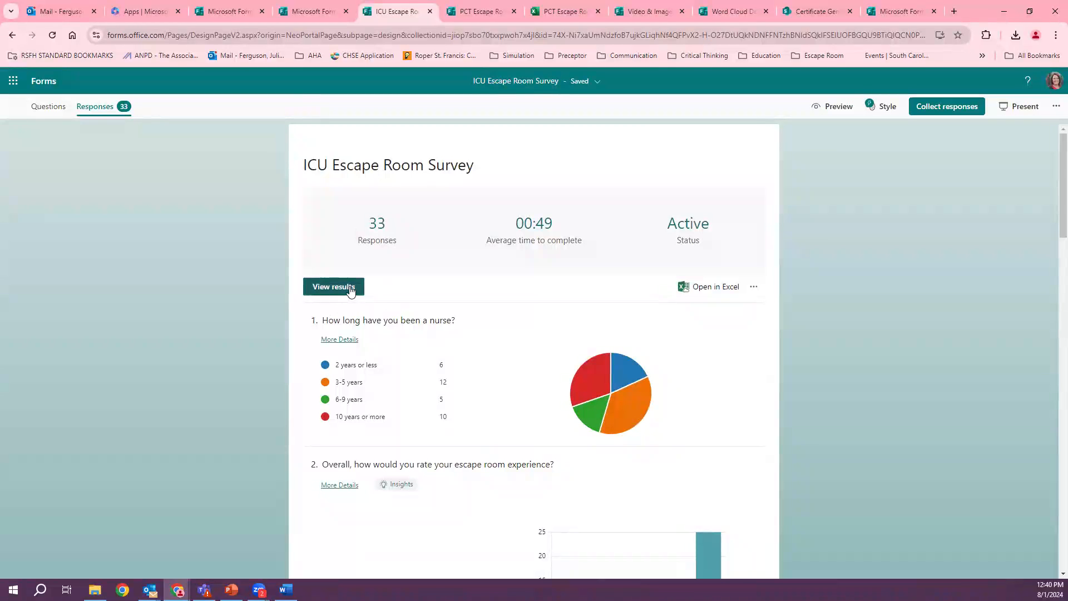
- Open the ICU survey responses in Excel and look across the columns to the comments/feedback and back
{"action": "left_click", "coordinate": [704, 289]}
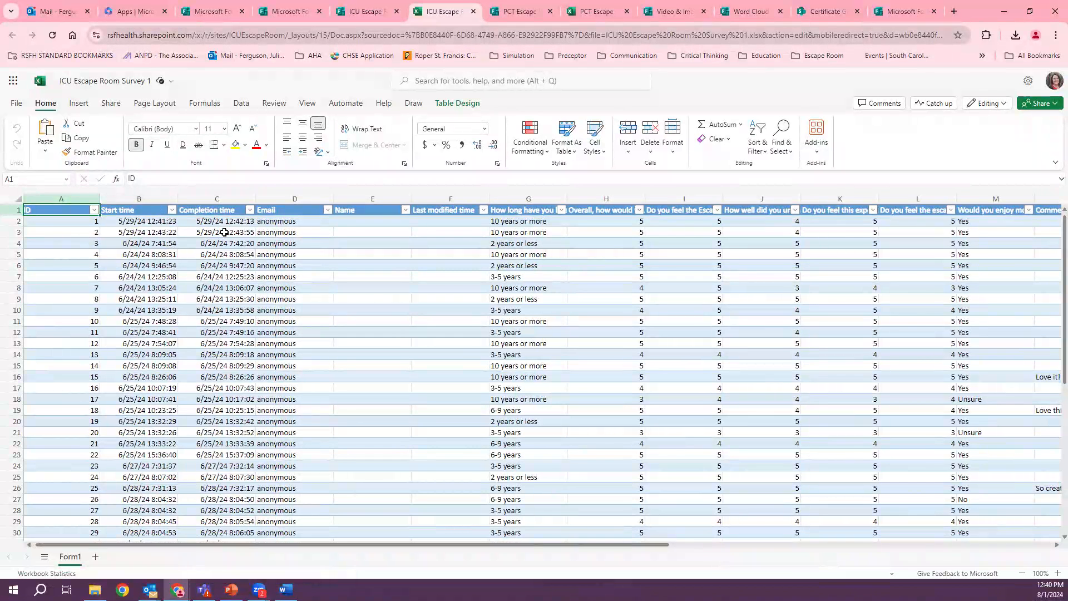
{"action": "left_click_drag", "start_coordinate": [390, 544], "coordinate": [565, 550]}
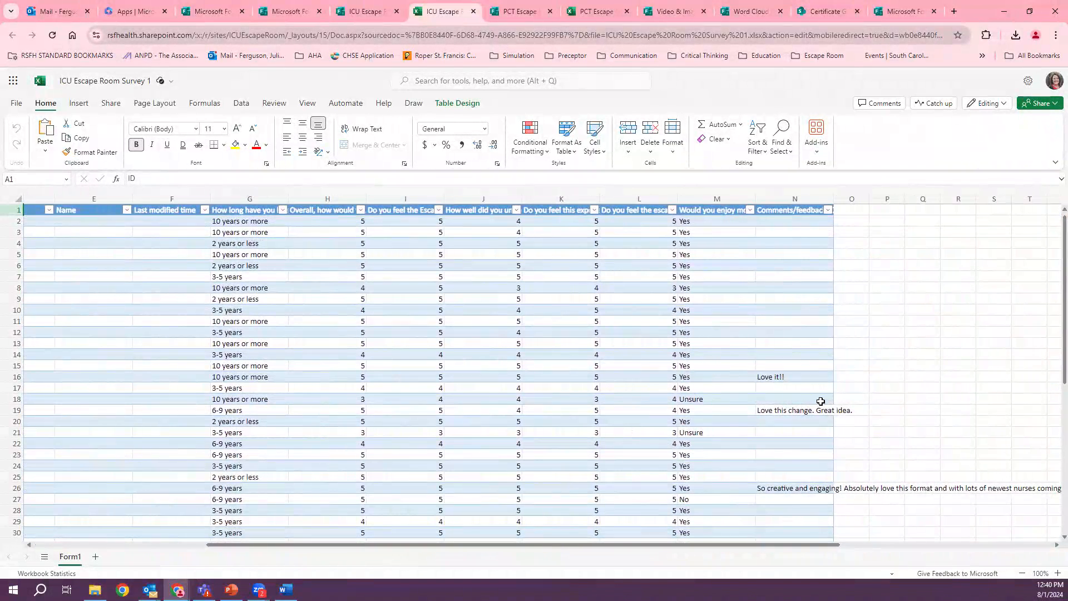
{"action": "scroll", "coordinate": [671, 406], "scroll_direction": "down", "scroll_amount": 3}
{"action": "scroll", "coordinate": [638, 385], "scroll_direction": "up", "scroll_amount": 3}
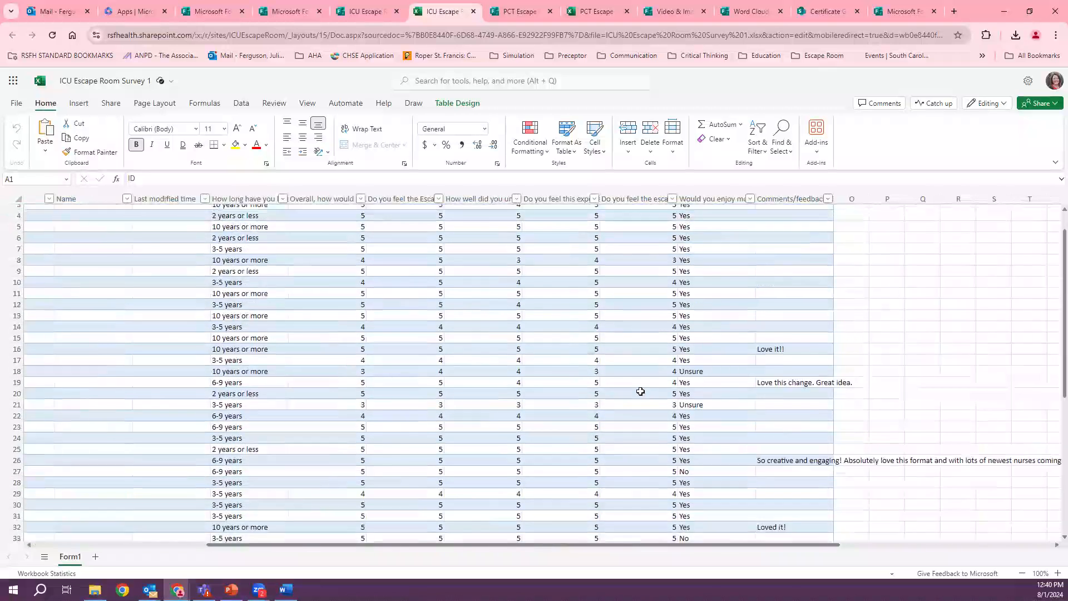
{"action": "left_click_drag", "start_coordinate": [253, 546], "coordinate": [76, 515]}
- Return to the ICU survey's responses summary in Forms and look over its rating charts again
{"action": "left_click", "coordinate": [357, 9]}
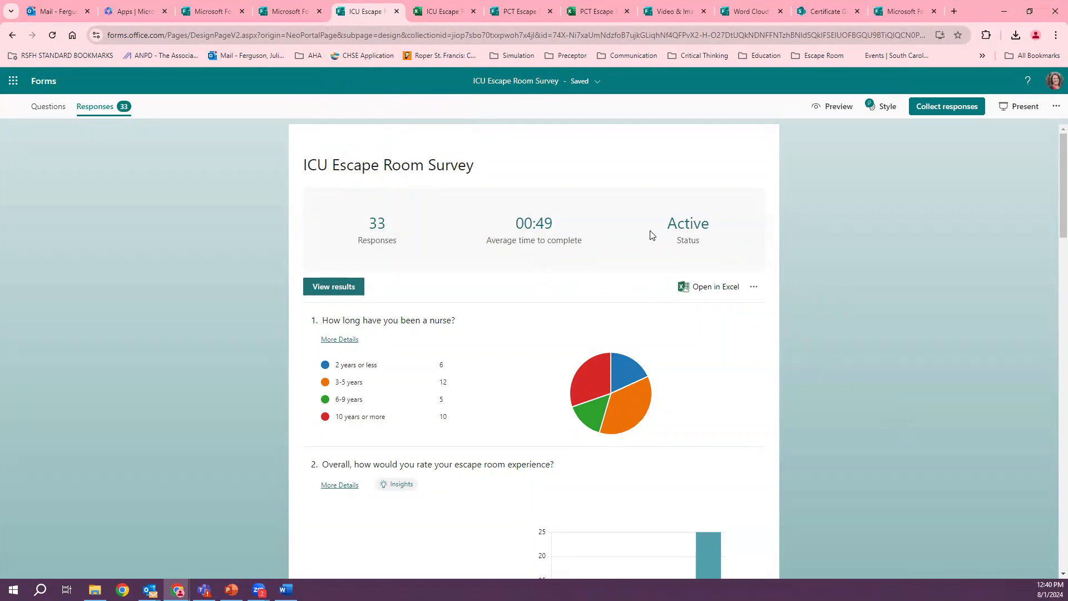
{"action": "scroll", "coordinate": [442, 212], "scroll_direction": "down", "scroll_amount": 4}
{"action": "scroll", "coordinate": [618, 389], "scroll_direction": "down", "scroll_amount": 6}
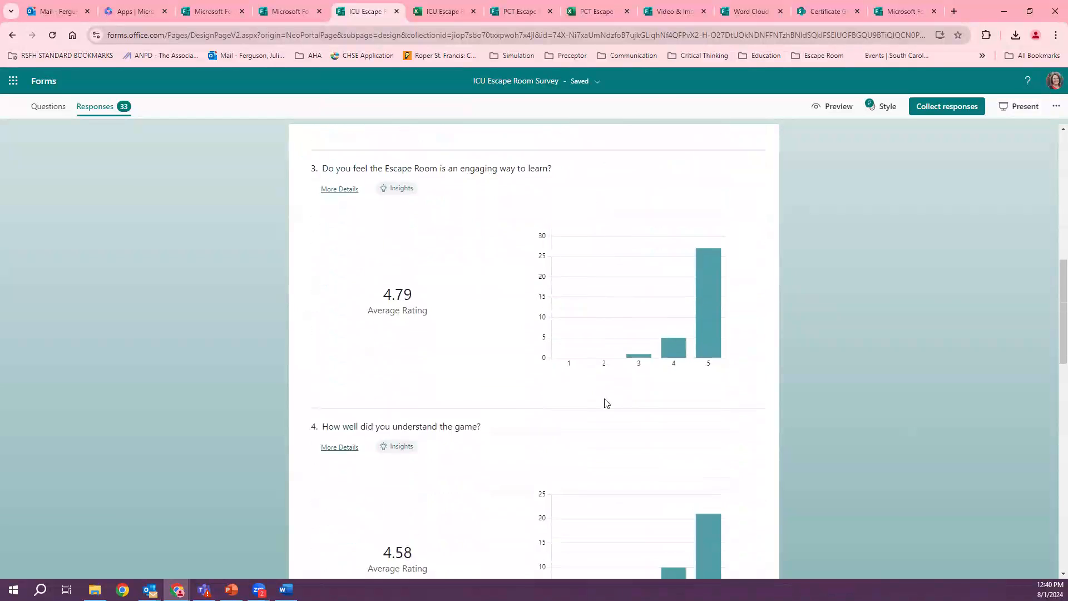
{"action": "scroll", "coordinate": [585, 471], "scroll_direction": "down", "scroll_amount": 4}
{"action": "scroll", "coordinate": [585, 471], "scroll_direction": "up", "scroll_amount": 15}
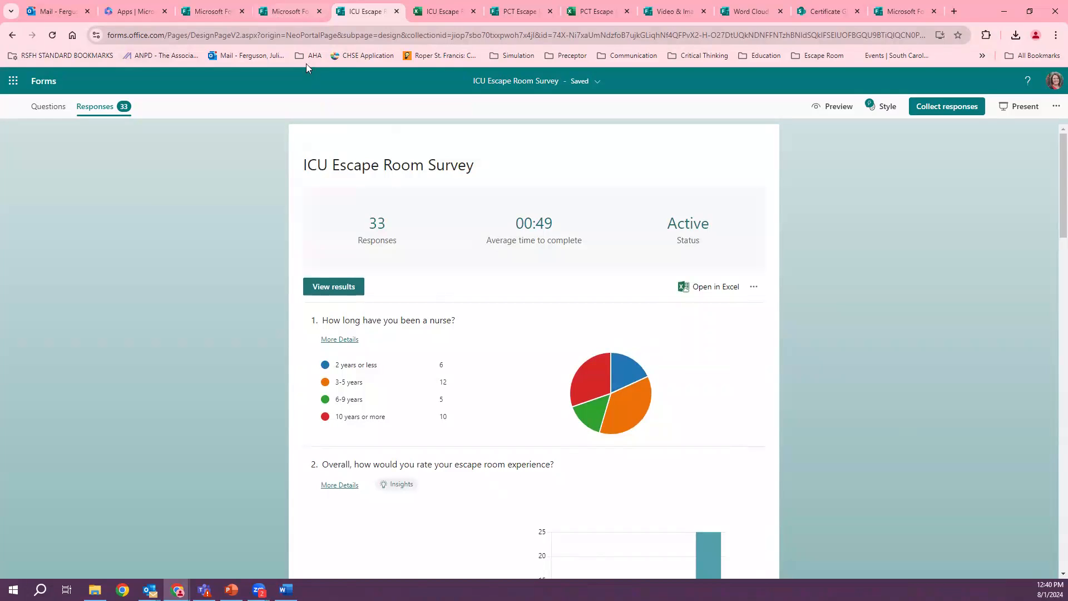
- Open the Communication & Critical Thinking form from the forms list and show its responses summary
{"action": "left_click", "coordinate": [294, 13]}
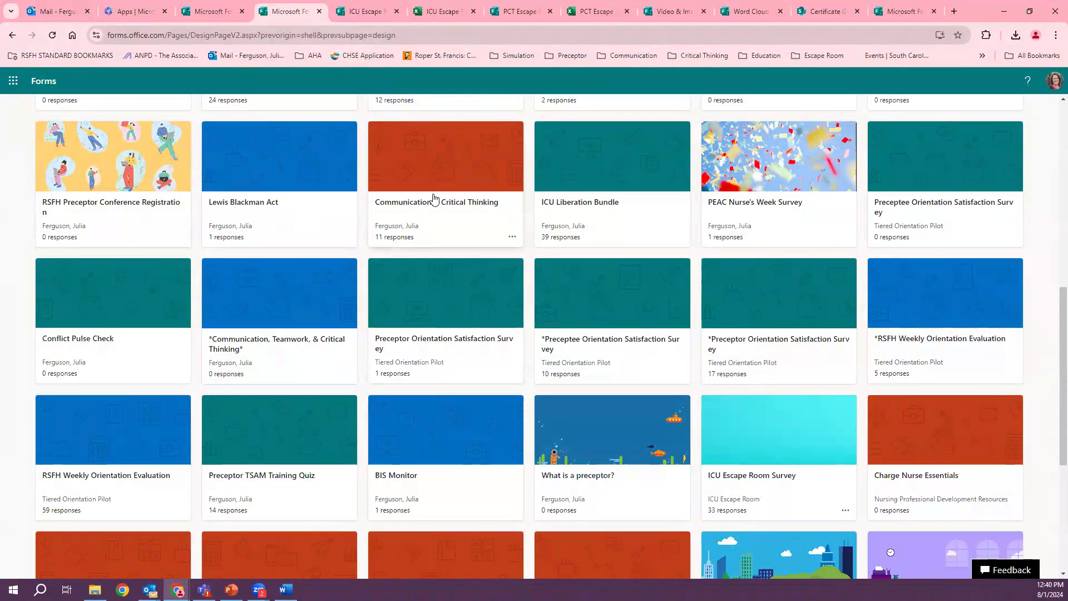
{"action": "left_click", "coordinate": [424, 213]}
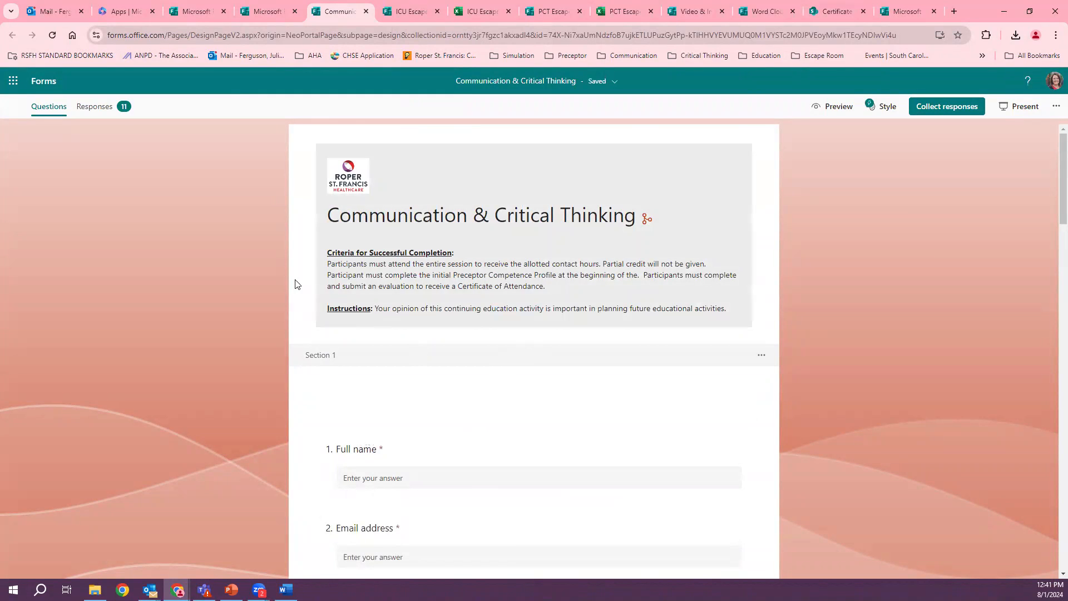
{"action": "left_click", "coordinate": [103, 110]}
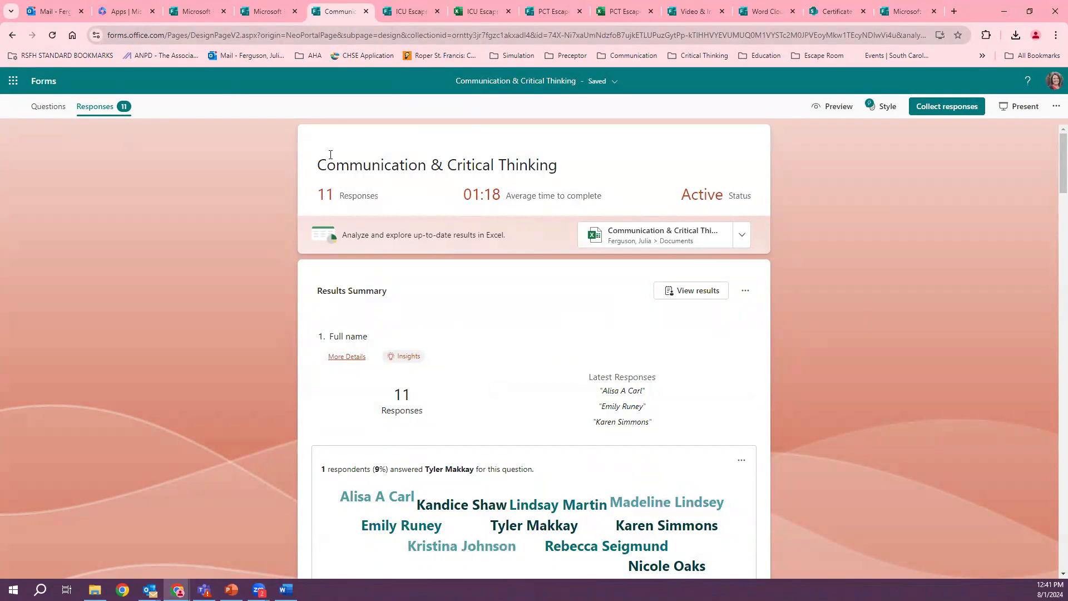
- Permanently delete all responses to the Communication & Critical Thinking form
{"action": "left_click", "coordinate": [745, 292]}
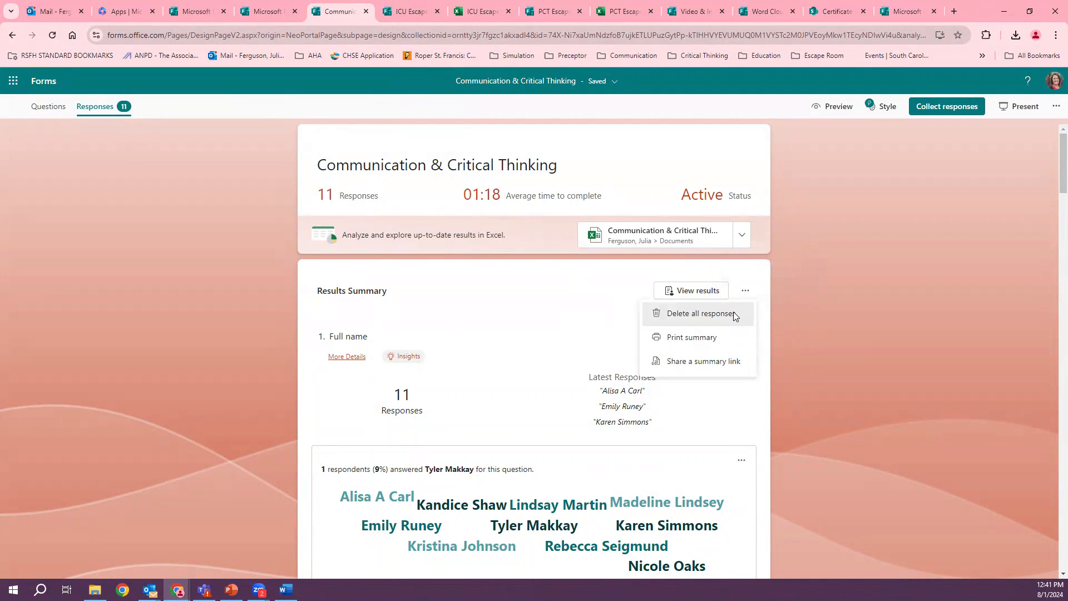
{"action": "left_click", "coordinate": [734, 316]}
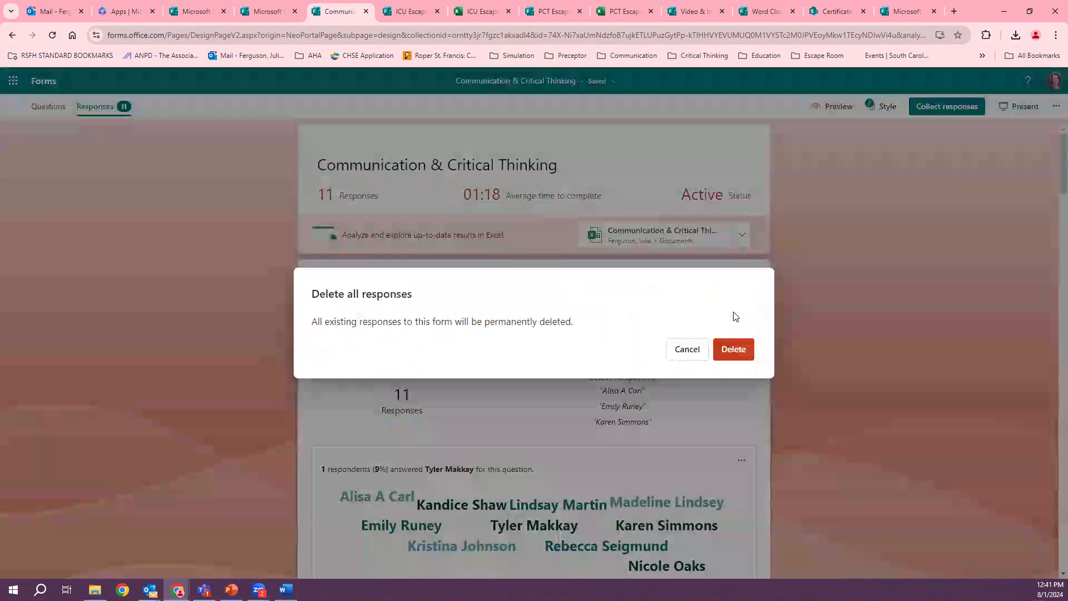
{"action": "left_click", "coordinate": [735, 350]}
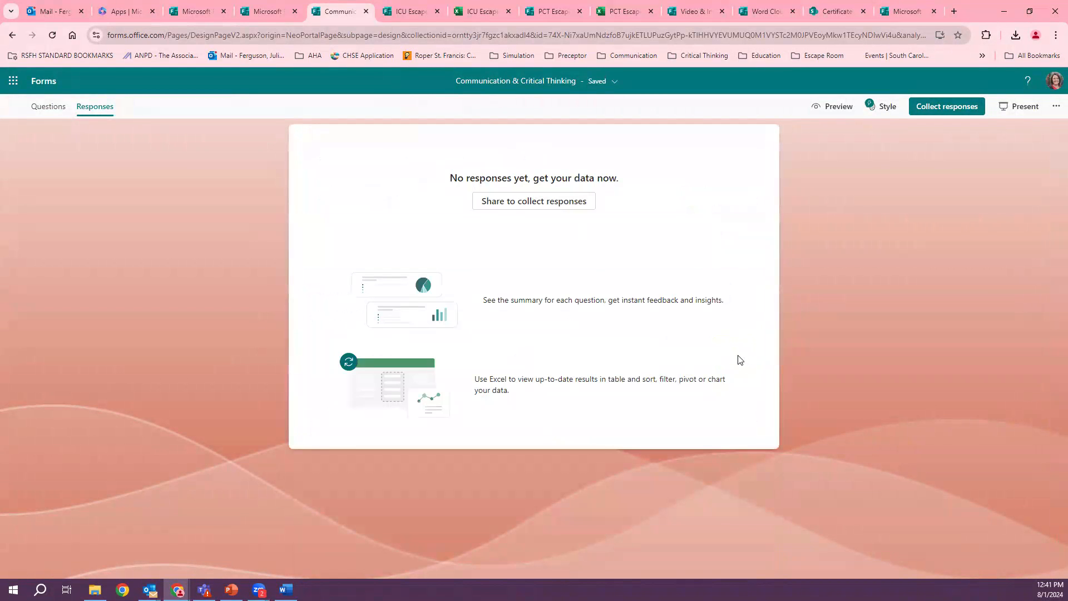
- Check the Communication & Critical Thinking form's questions and its responses page, and return to the questions
{"action": "left_click", "coordinate": [48, 108]}
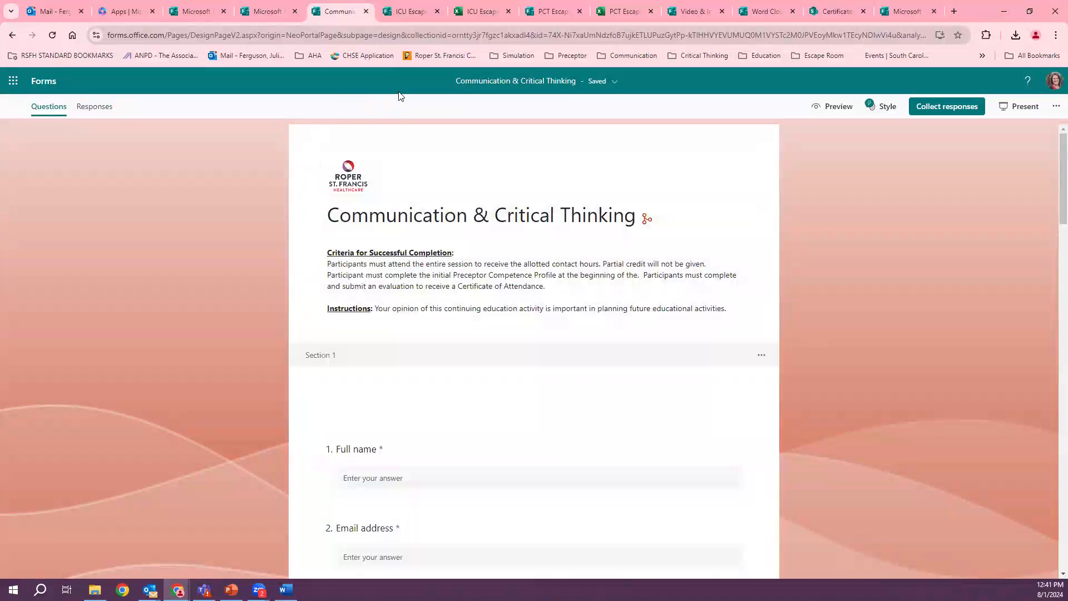
{"action": "left_click", "coordinate": [92, 118]}
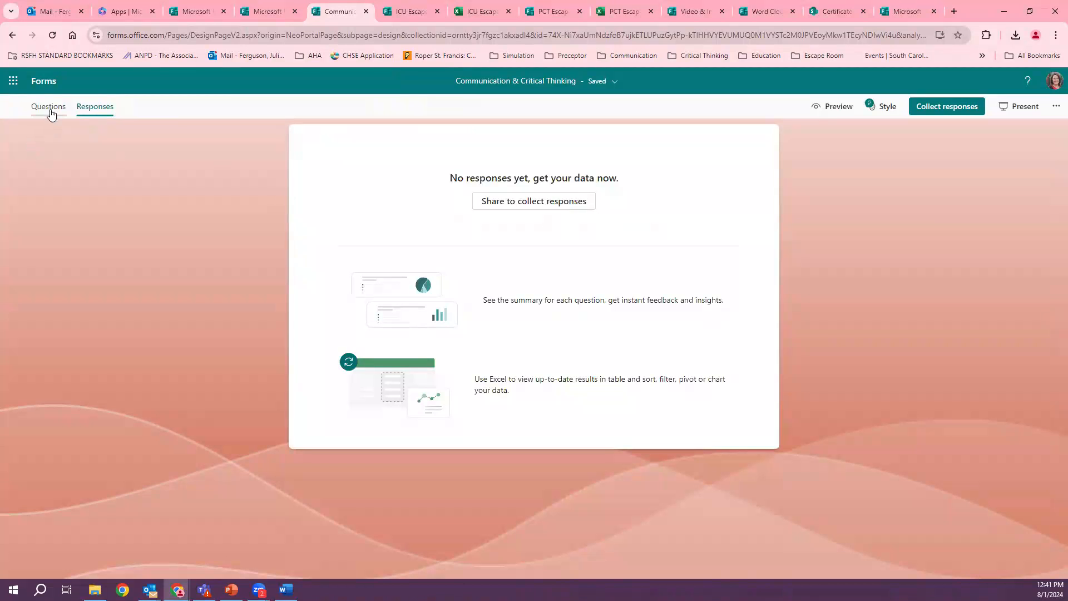
{"action": "left_click", "coordinate": [50, 113]}
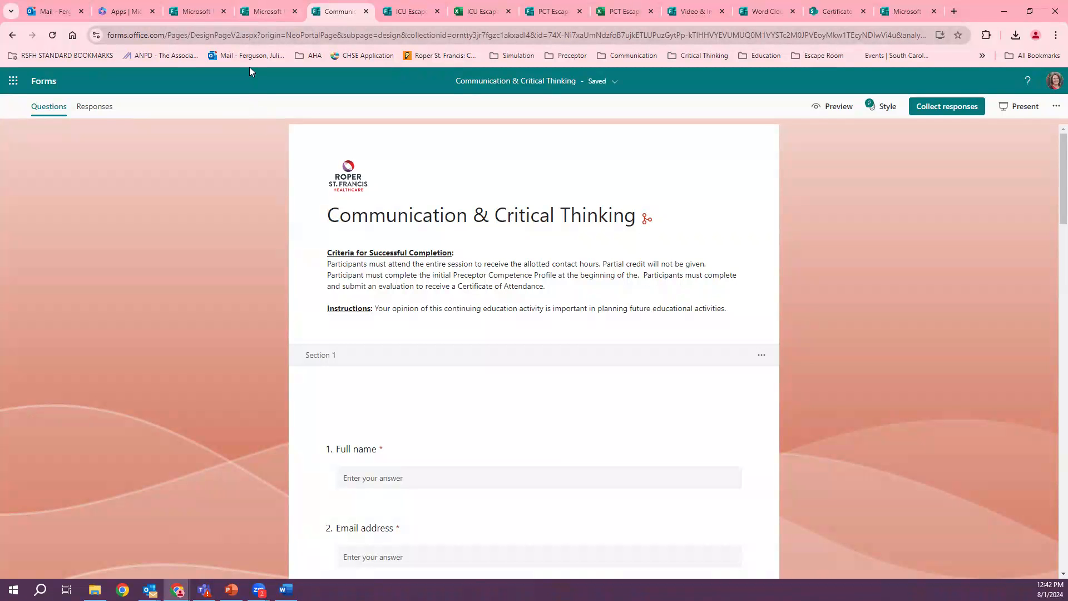
- Return to the recent forms list and open the RSFH Preceptor Conference Registration form
{"action": "left_click", "coordinate": [273, 13]}
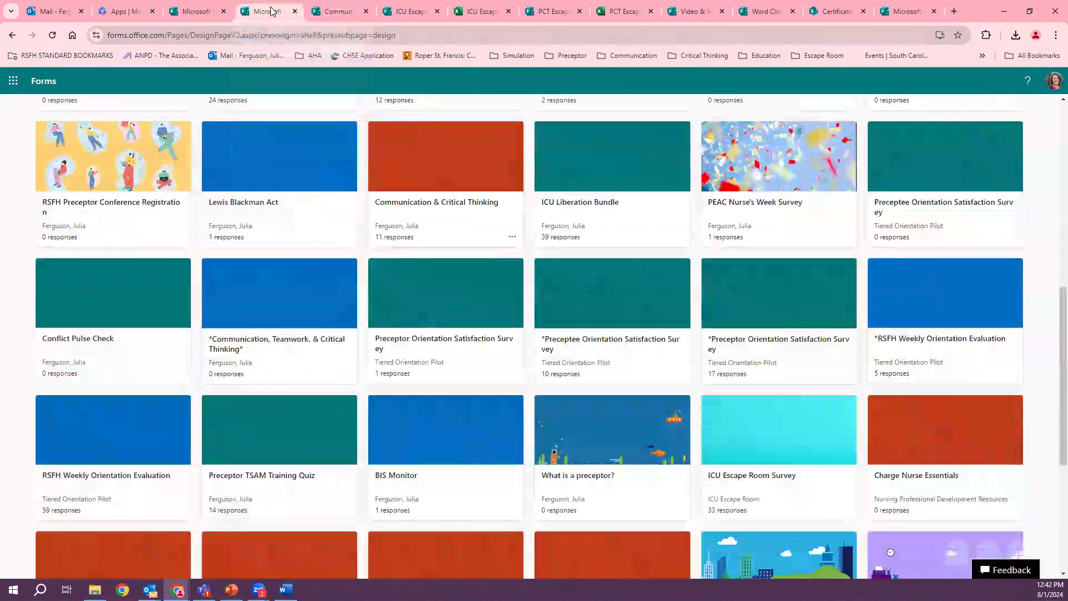
{"action": "scroll", "coordinate": [496, 419], "scroll_direction": "up", "scroll_amount": 5}
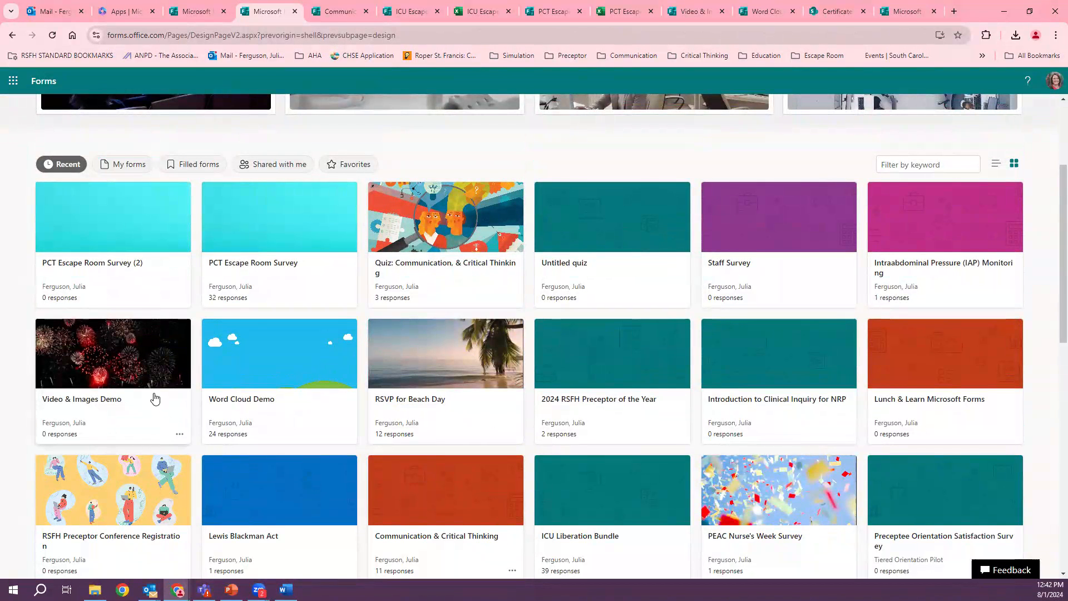
{"action": "scroll", "coordinate": [156, 397], "scroll_direction": "down", "scroll_amount": 1}
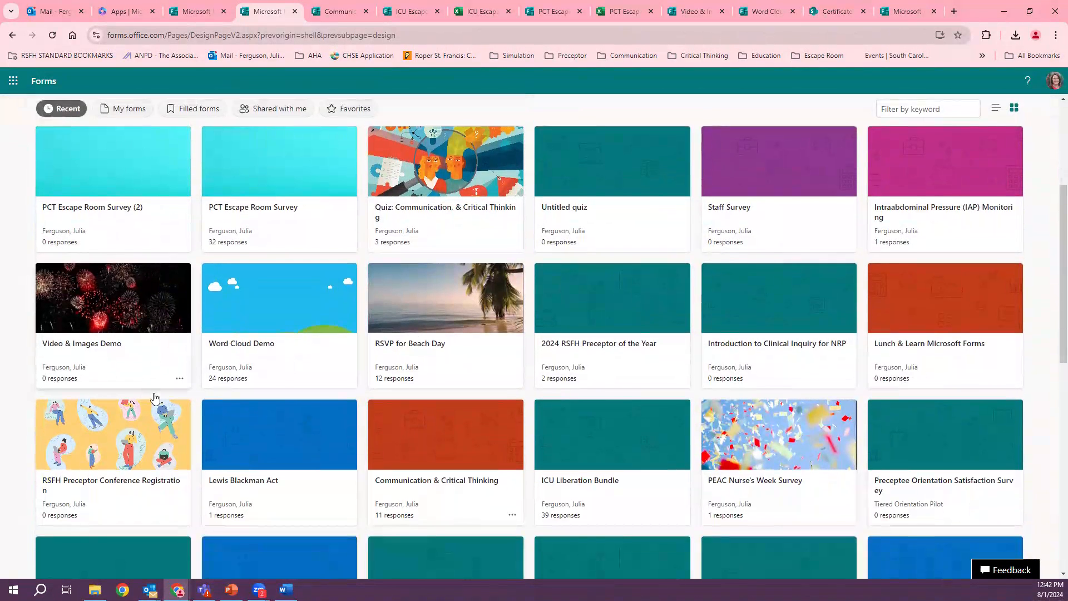
{"action": "left_click", "coordinate": [106, 441]}
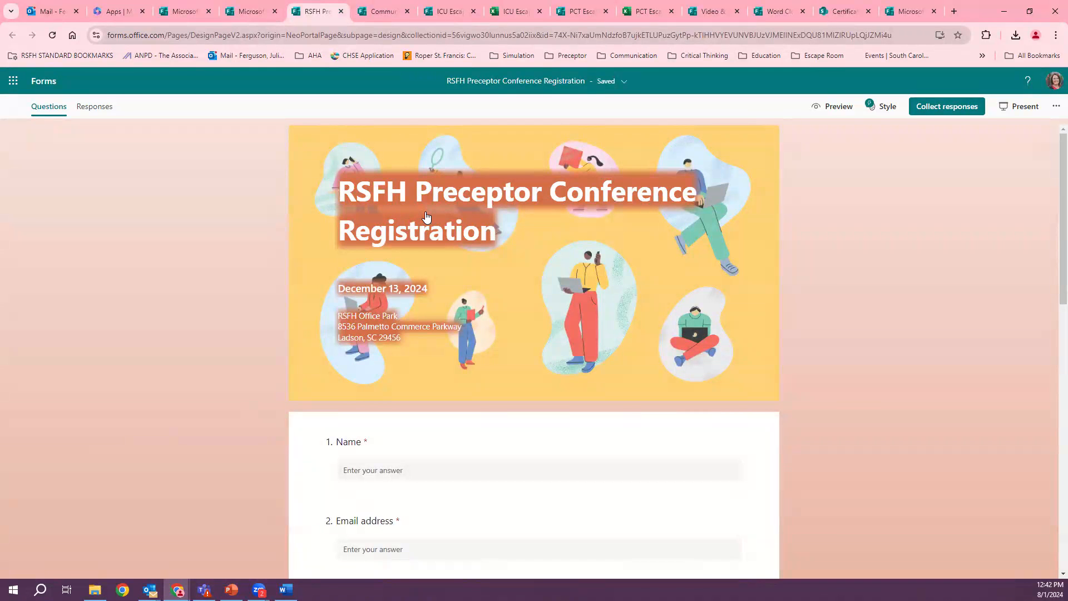
- Examine the conference registration form's header and its questions, including the facility, lunch choice and special requests questions
{"action": "scroll", "coordinate": [477, 315], "scroll_direction": "down", "scroll_amount": 4}
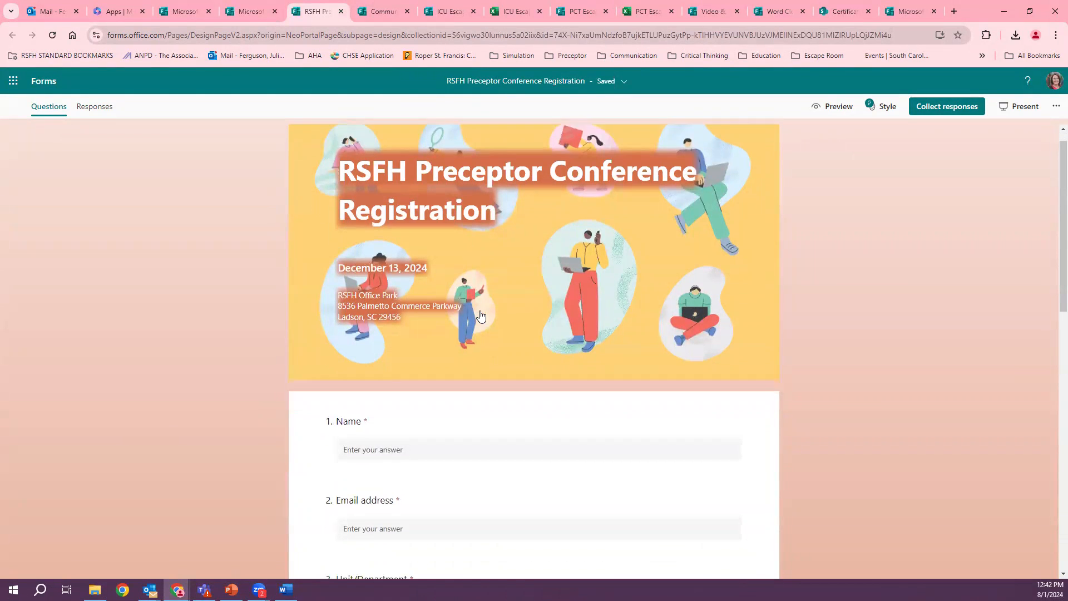
{"action": "scroll", "coordinate": [433, 274], "scroll_direction": "down", "scroll_amount": 1}
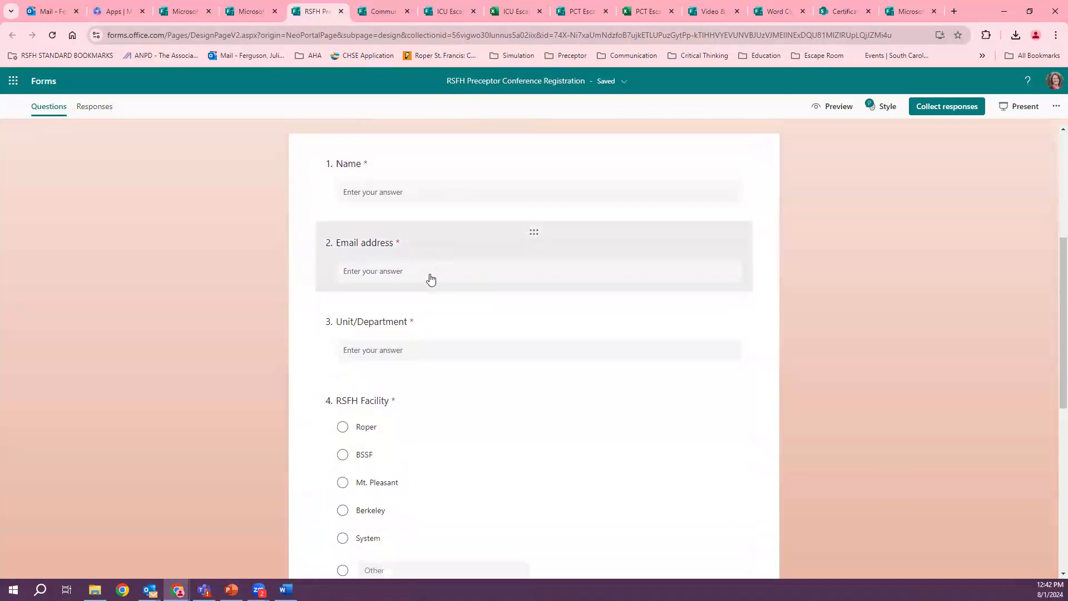
{"action": "scroll", "coordinate": [388, 445], "scroll_direction": "down", "scroll_amount": 4}
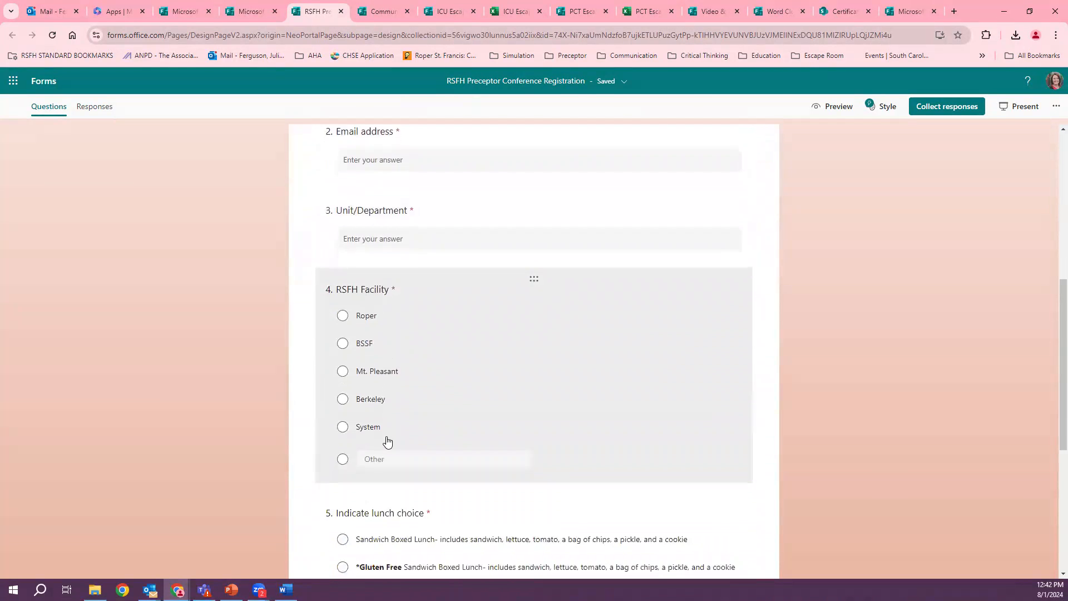
{"action": "scroll", "coordinate": [344, 423], "scroll_direction": "down", "scroll_amount": 1}
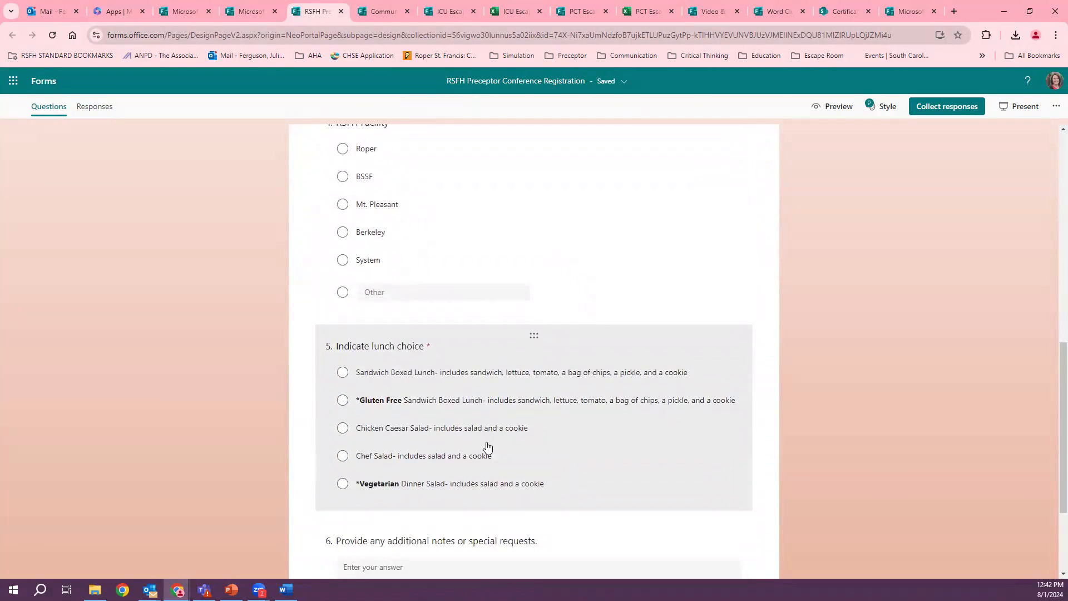
{"action": "scroll", "coordinate": [484, 446], "scroll_direction": "down", "scroll_amount": 2}
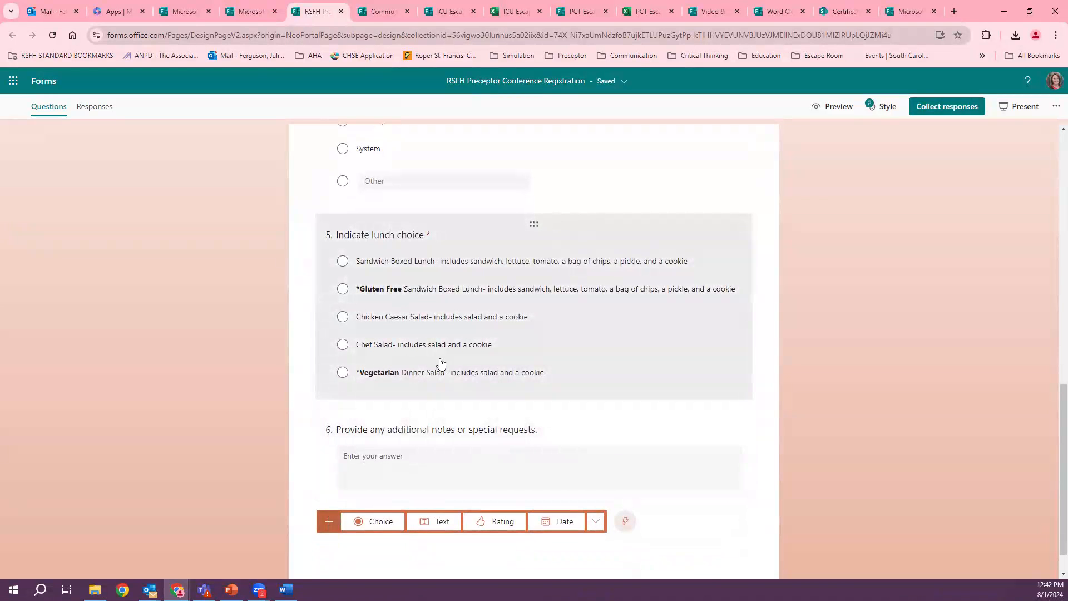
{"action": "scroll", "coordinate": [366, 272], "scroll_direction": "up", "scroll_amount": 3}
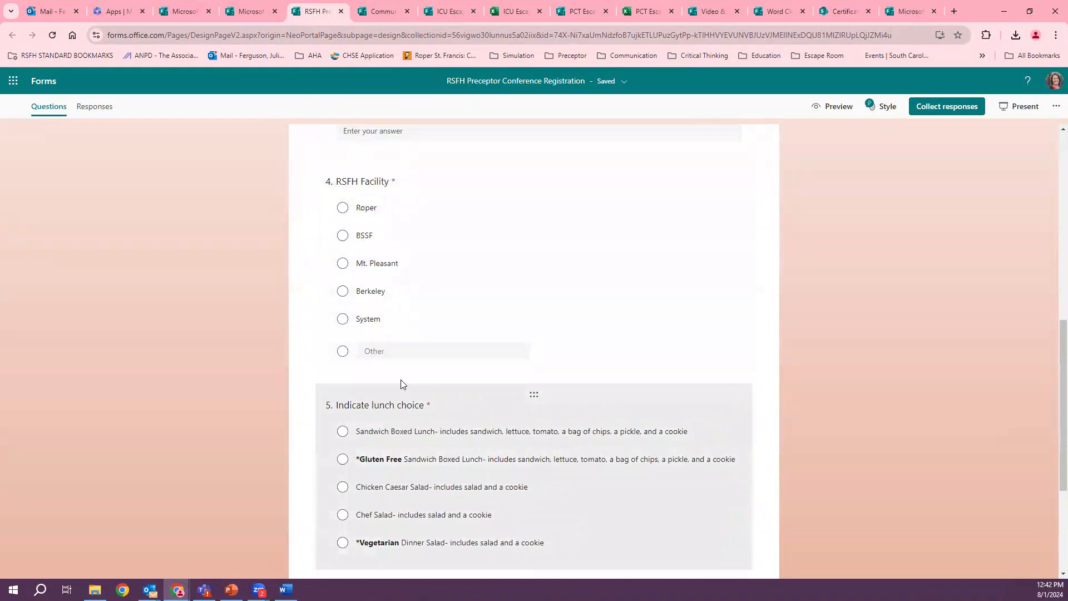
{"action": "scroll", "coordinate": [390, 361], "scroll_direction": "up", "scroll_amount": 5}
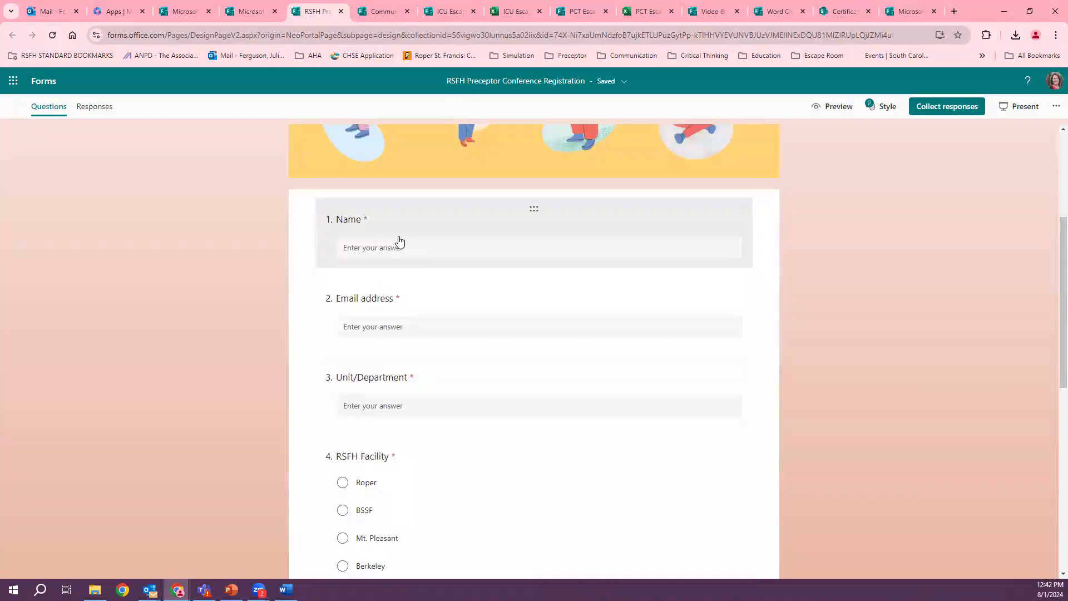
{"action": "scroll", "coordinate": [395, 246], "scroll_direction": "down", "scroll_amount": 6}
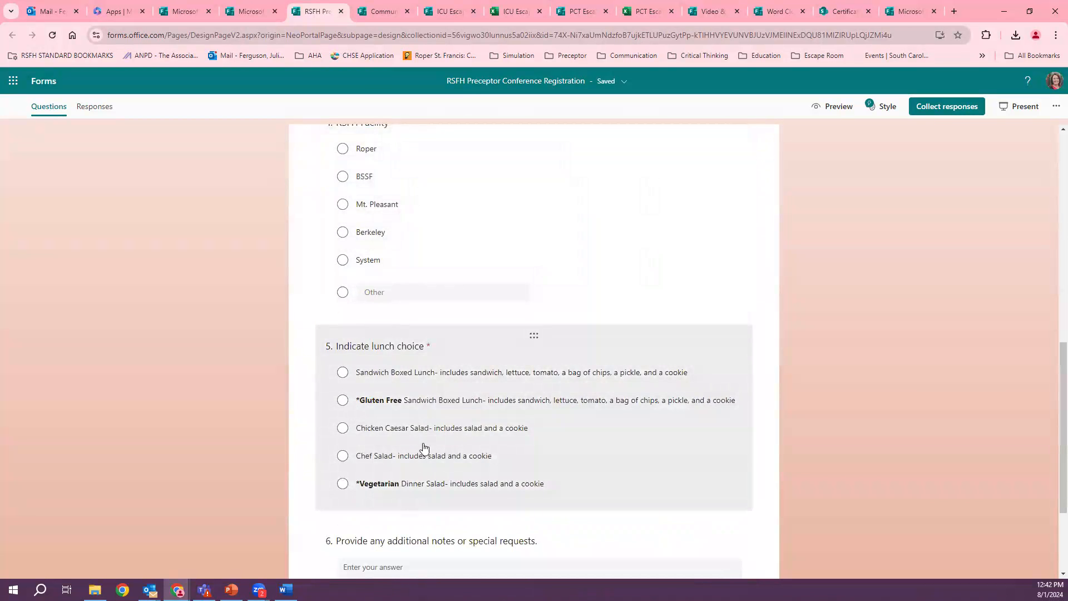
{"action": "scroll", "coordinate": [425, 440], "scroll_direction": "down", "scroll_amount": 2}
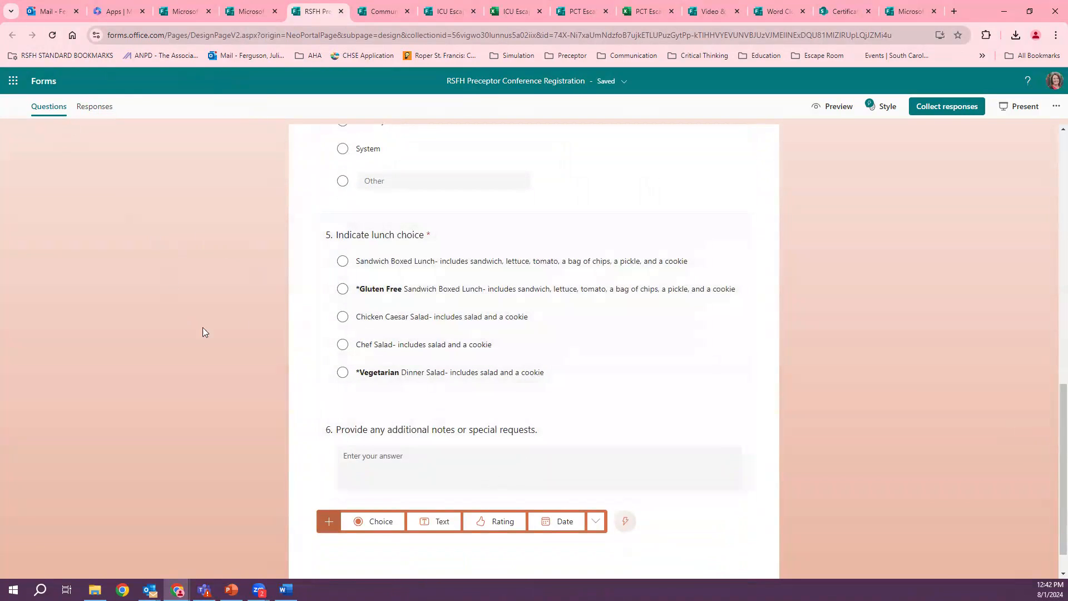
{"action": "scroll", "coordinate": [287, 278], "scroll_direction": "up", "scroll_amount": 2}
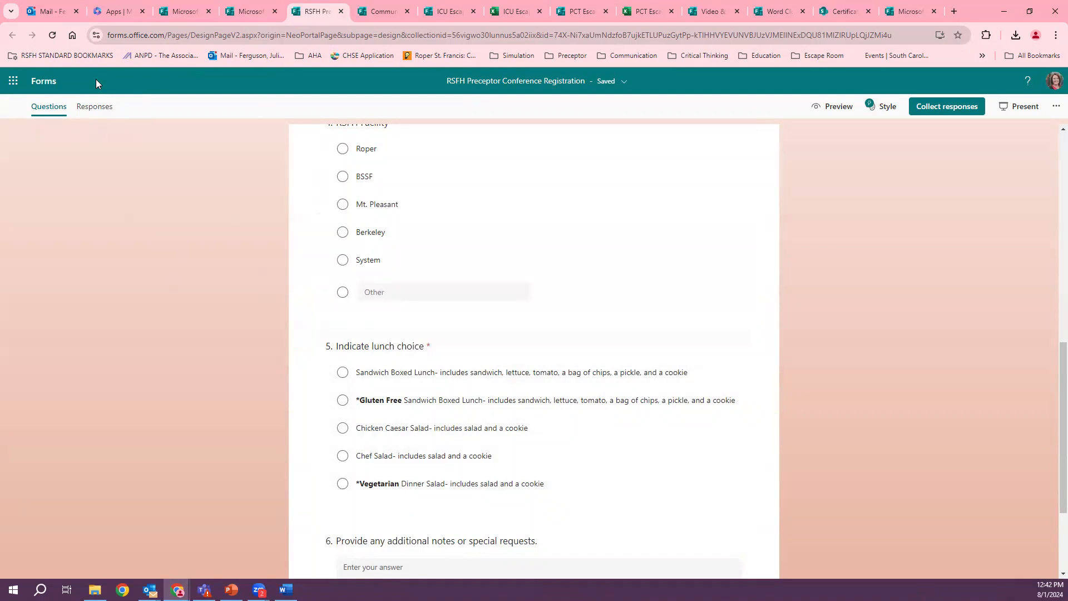
{"action": "scroll", "coordinate": [210, 281], "scroll_direction": "up", "scroll_amount": 10}
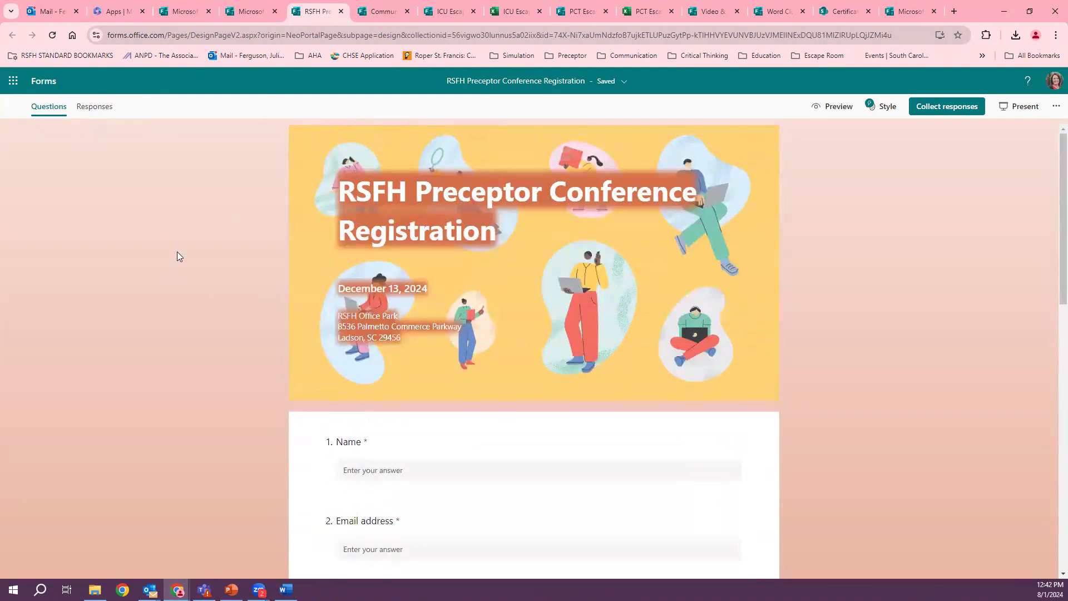
- Go back to the forms list, switch to PowerPoint and show the Questions? slide of Forms Demo 8.1.2024
{"action": "left_click", "coordinate": [250, 8]}
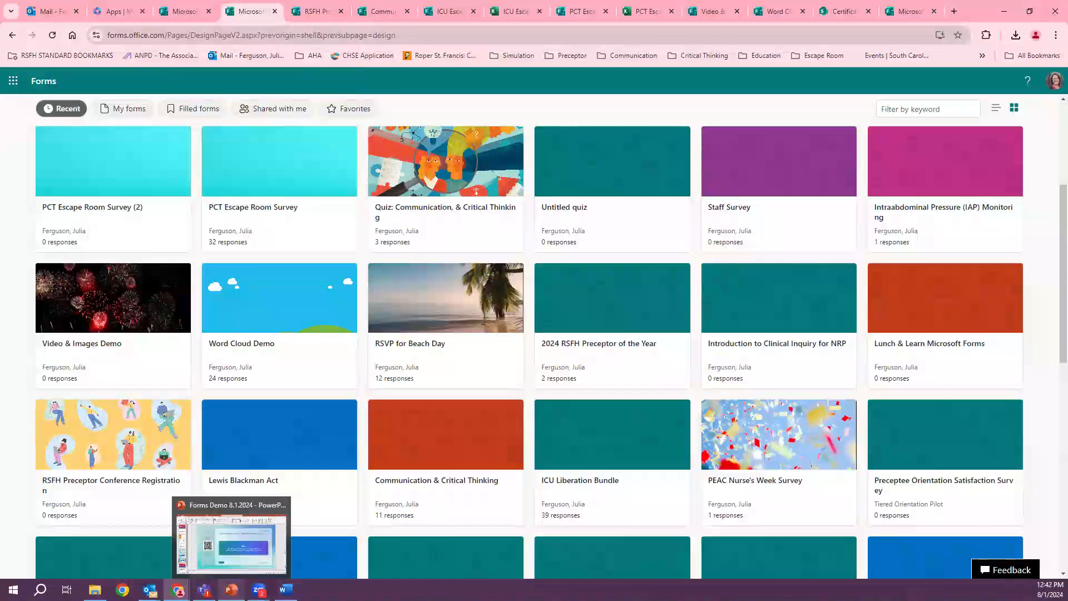
{"action": "left_click", "coordinate": [231, 590]}
{"action": "left_click", "coordinate": [46, 494]}
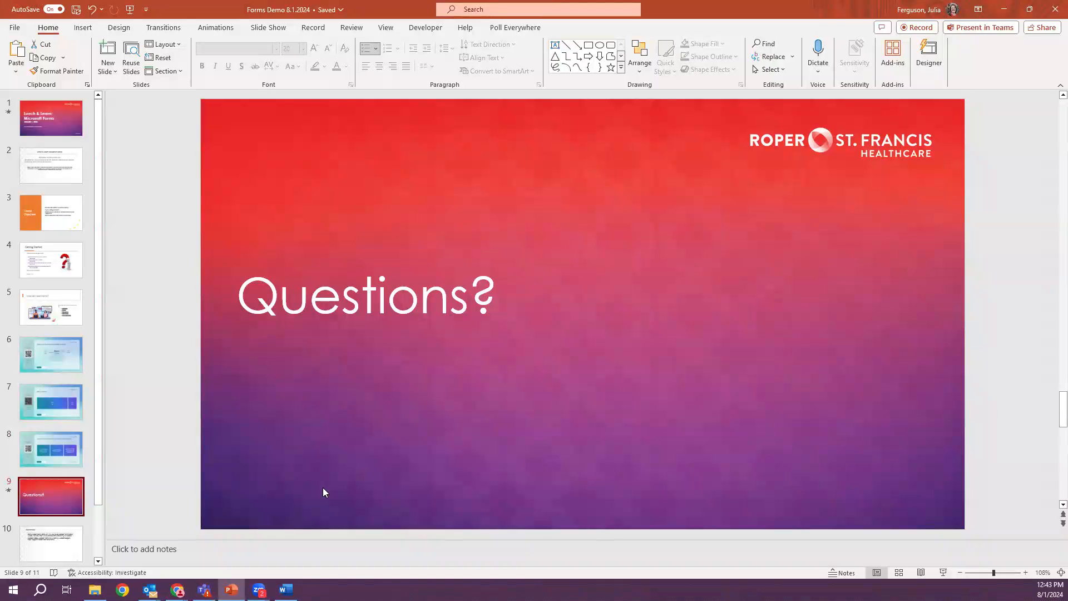
- Switch back to Forms in Chrome and open Word Cloud Demo from the Lunch and Learn Demo collection under My forms
{"action": "mouse_move", "coordinate": [178, 590]}
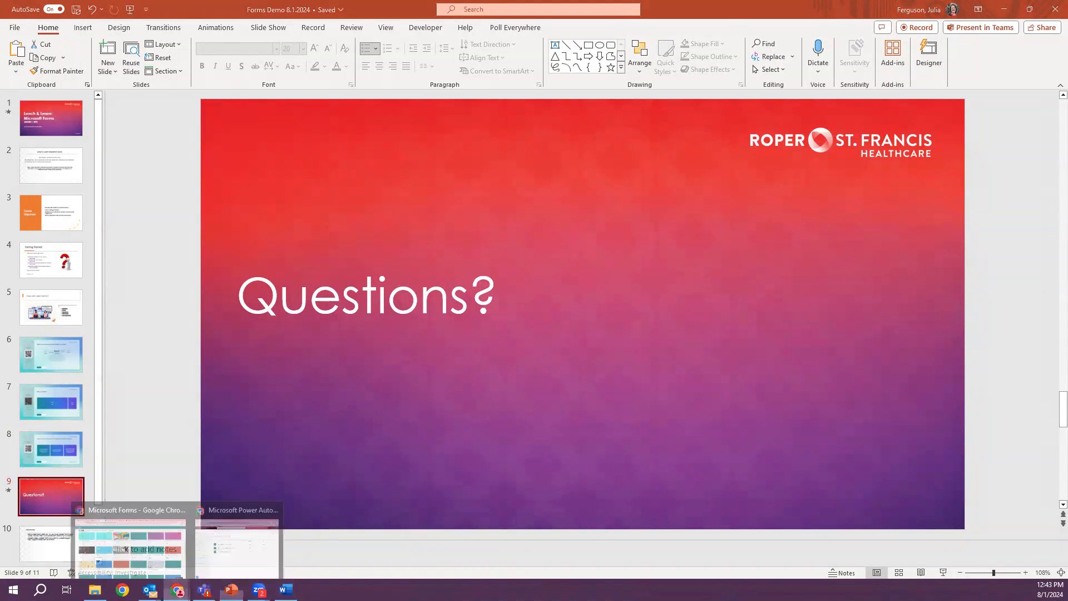
{"action": "left_click", "coordinate": [129, 537]}
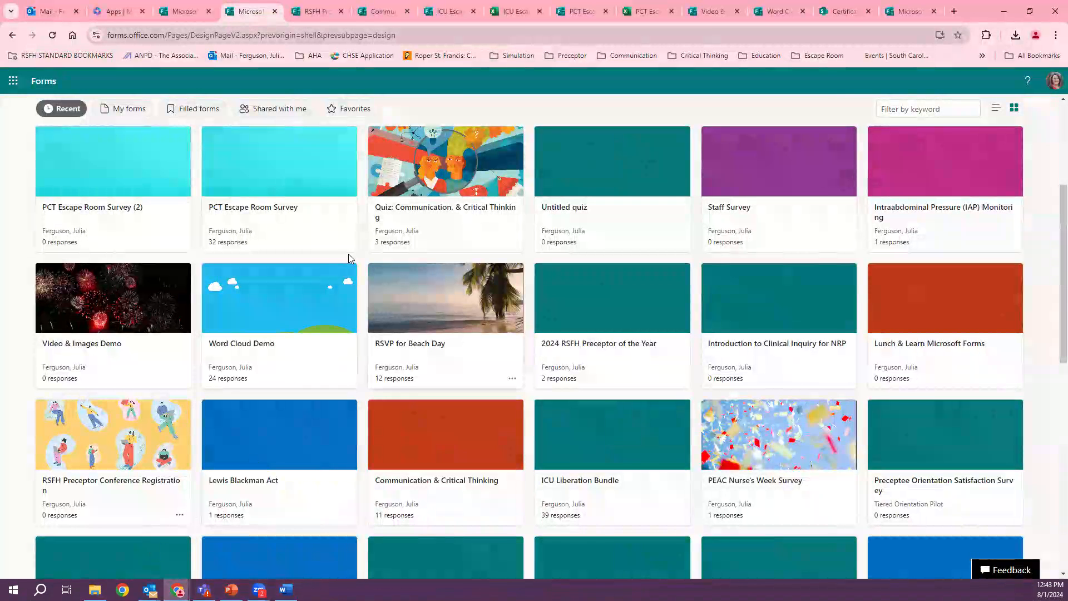
{"action": "scroll", "coordinate": [668, 370], "scroll_direction": "up", "scroll_amount": 3}
{"action": "scroll", "coordinate": [682, 376], "scroll_direction": "up", "scroll_amount": 1}
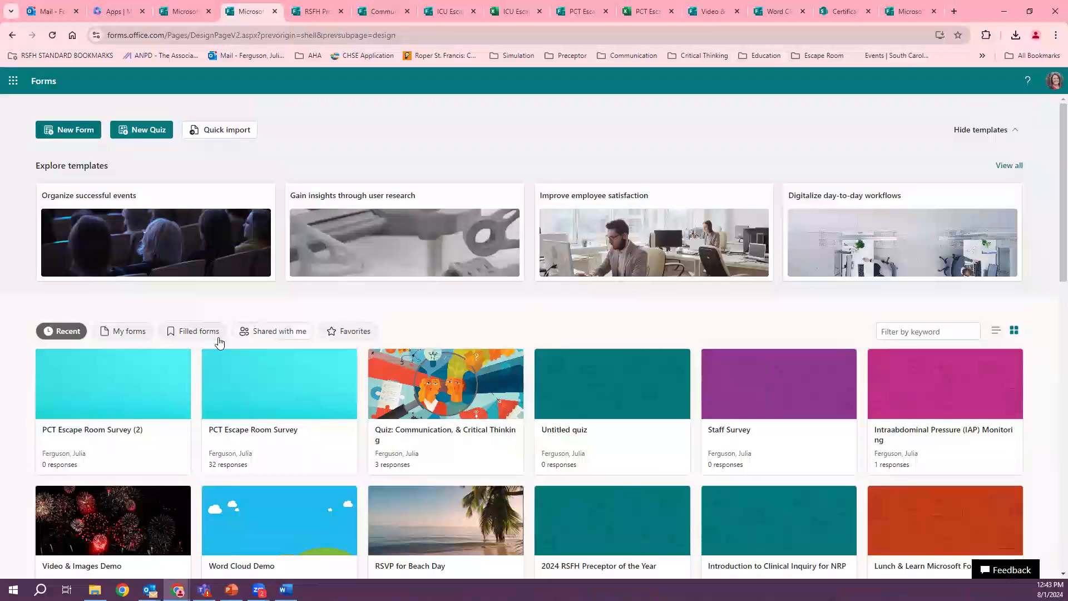
{"action": "left_click", "coordinate": [132, 332]}
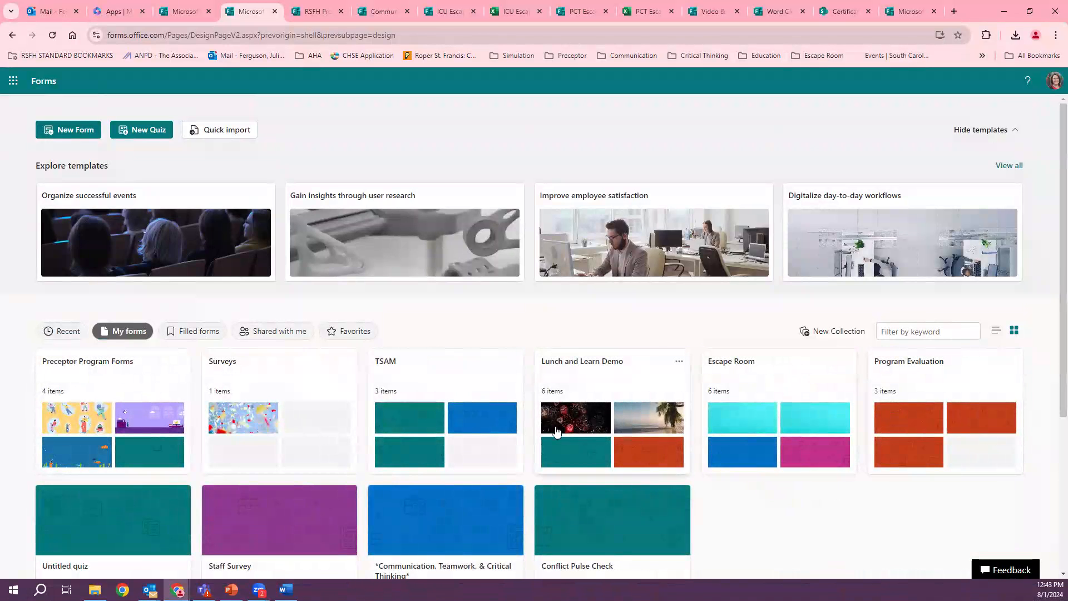
{"action": "left_click", "coordinate": [611, 375]}
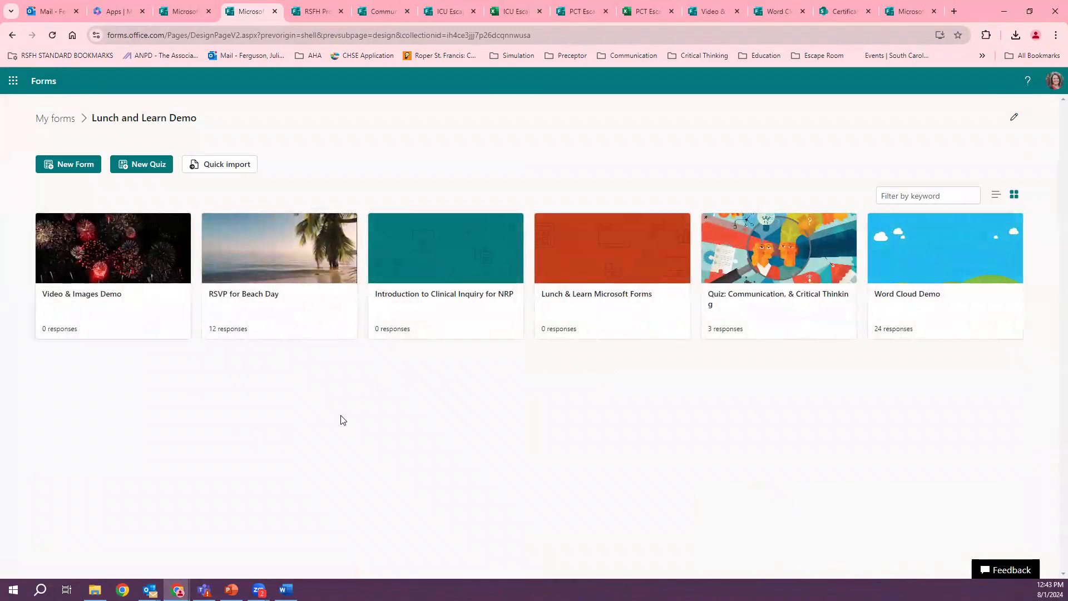
{"action": "left_click", "coordinate": [964, 282]}
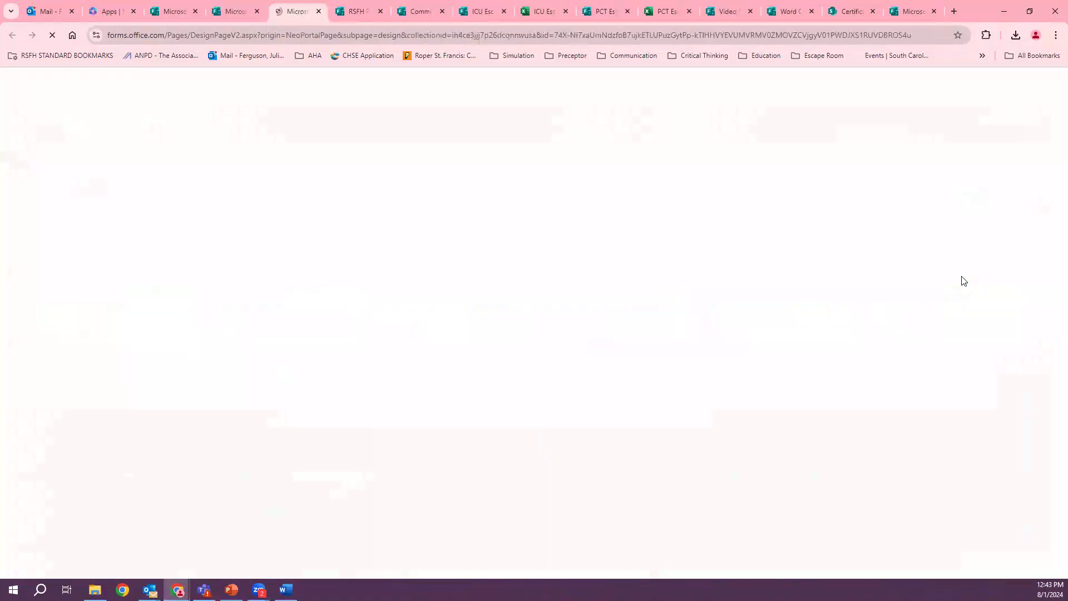
- Try a second, text-type question with the Required option in Word Cloud Demo, and delete that question
{"action": "left_click", "coordinate": [475, 257]}
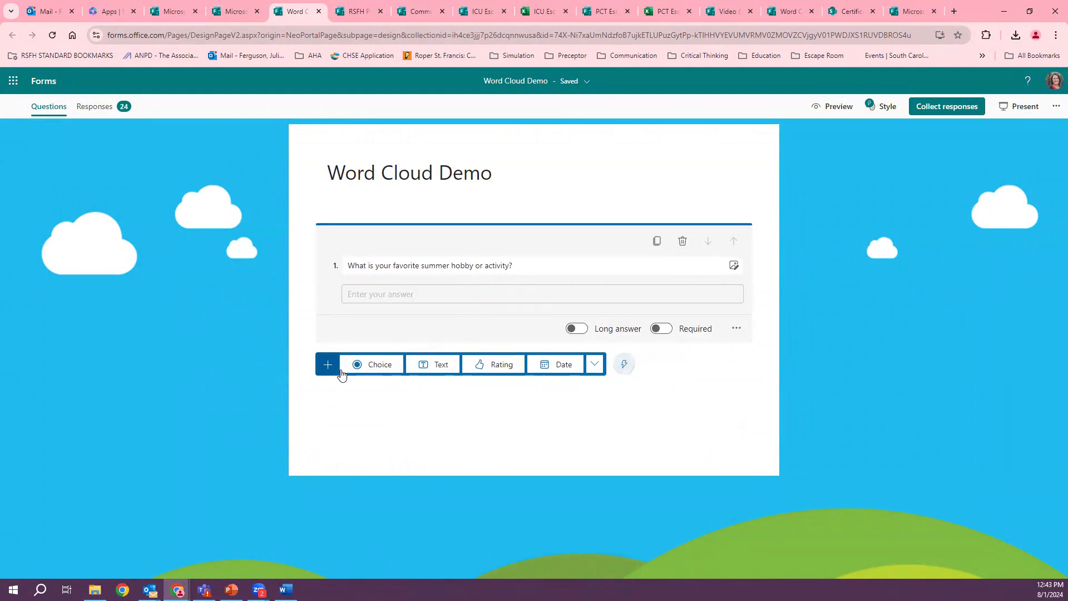
{"action": "left_click", "coordinate": [439, 365]}
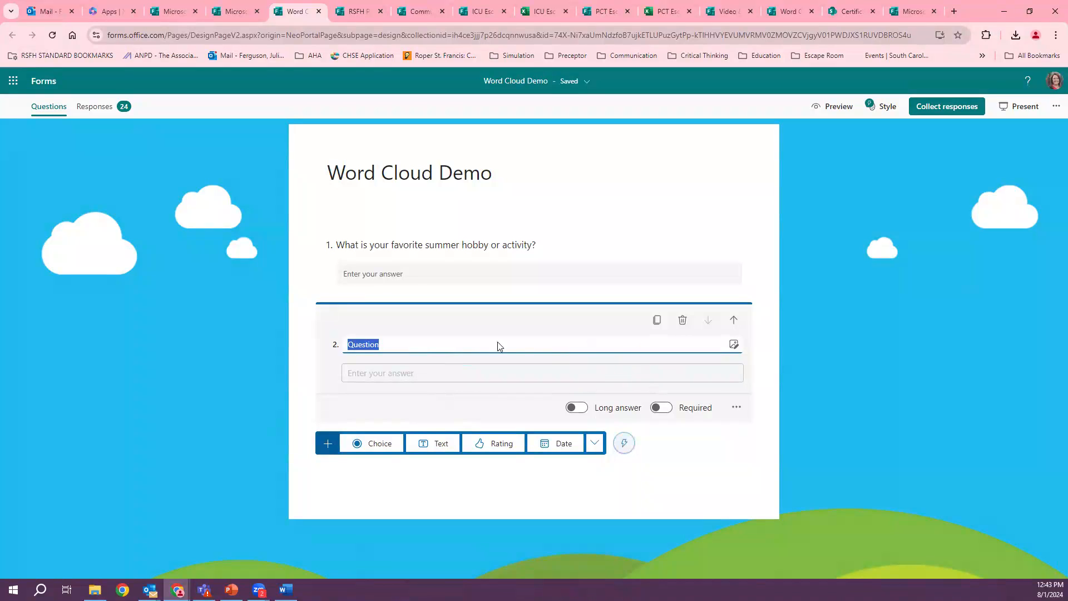
{"action": "left_click", "coordinate": [663, 409]}
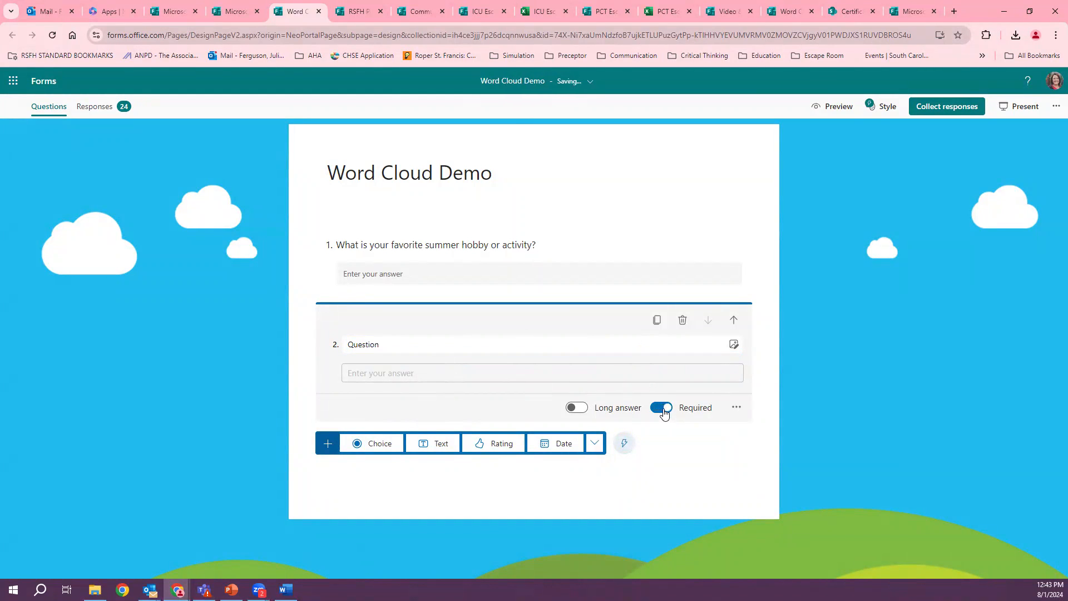
{"action": "left_click", "coordinate": [662, 409]}
{"action": "left_click", "coordinate": [682, 321]}
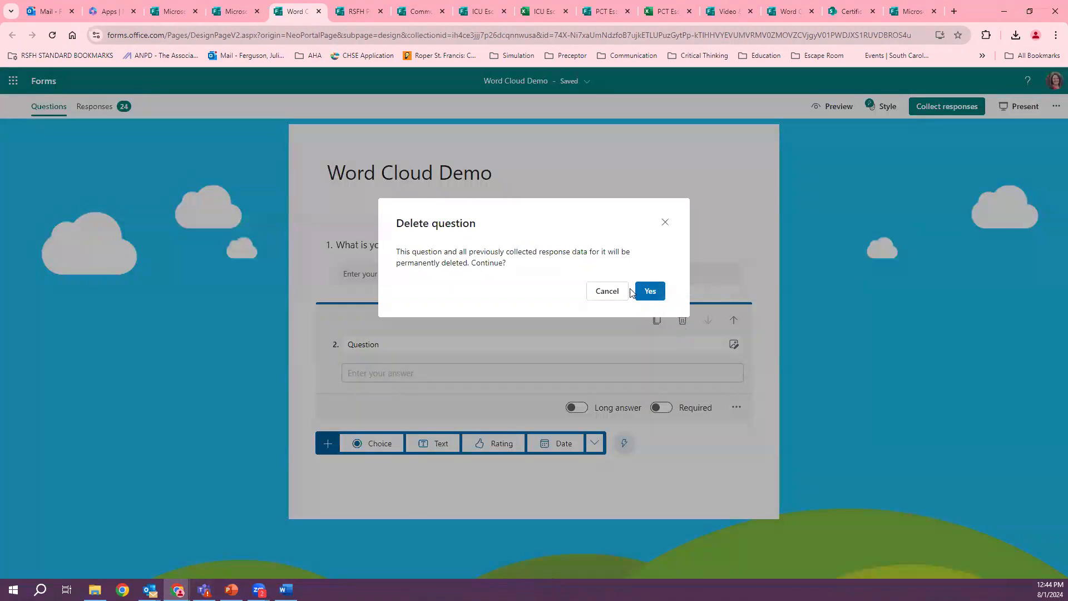
{"action": "left_click", "coordinate": [648, 289]}
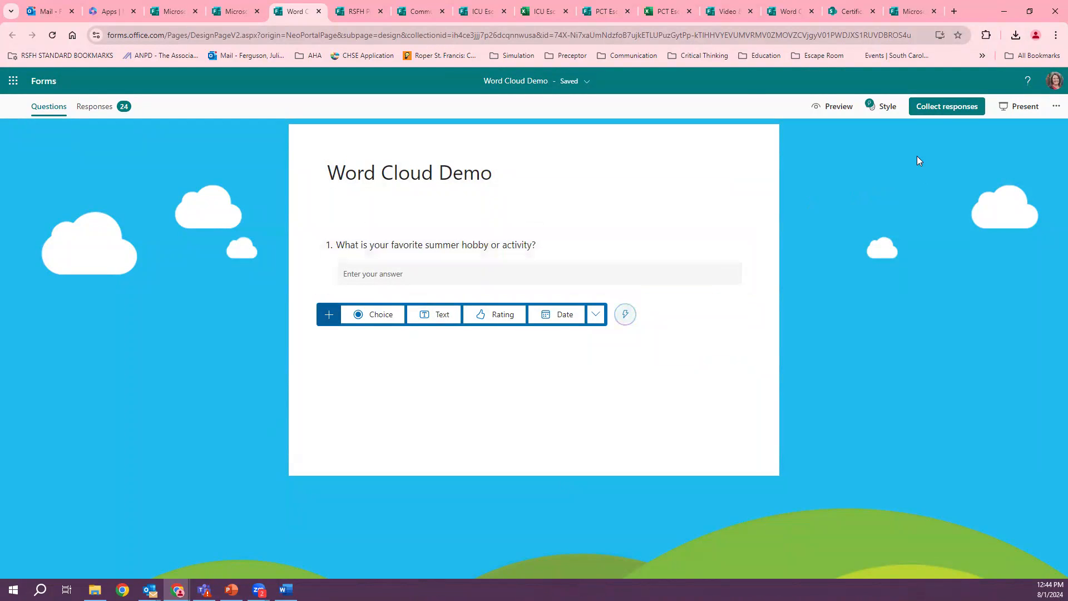
- Present the summer hobby question's word cloud, hide and redisplay the QR code pane, and exit the presentation view
{"action": "left_click", "coordinate": [1017, 107]}
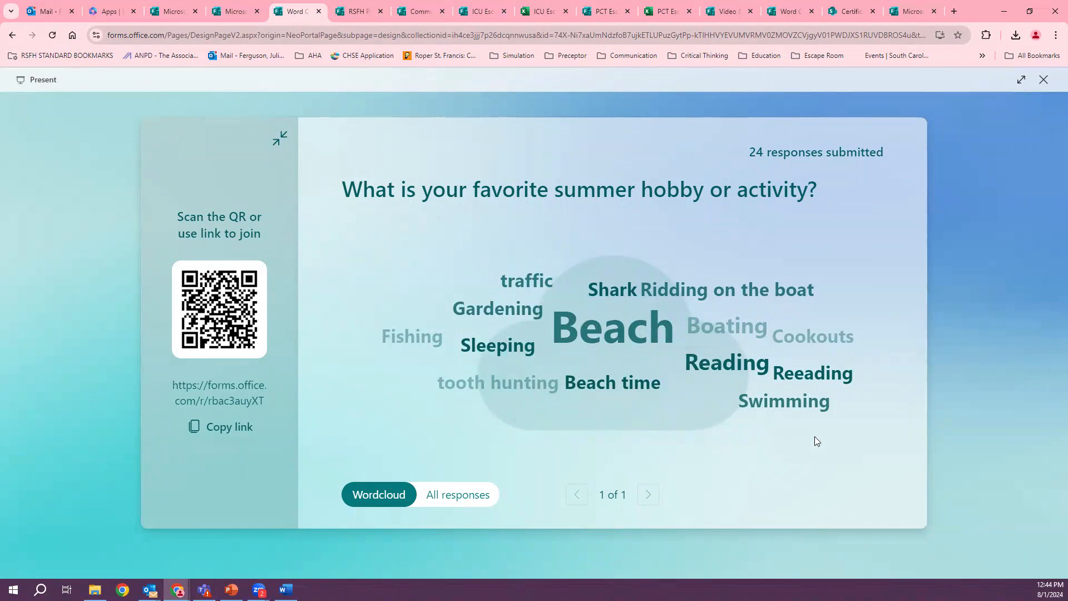
{"action": "left_click", "coordinate": [281, 137]}
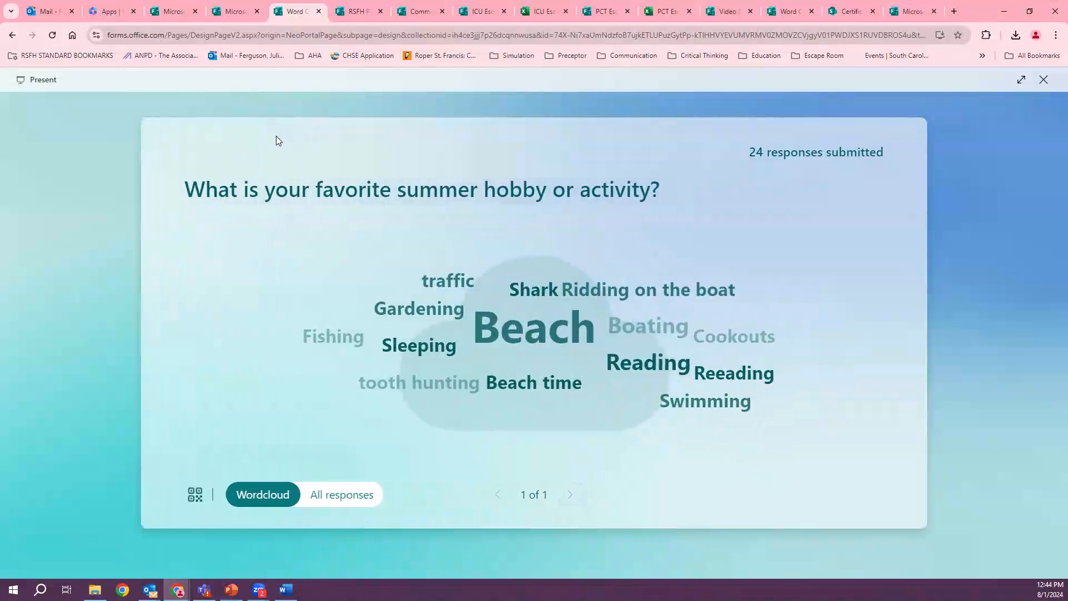
{"action": "left_click", "coordinate": [192, 496]}
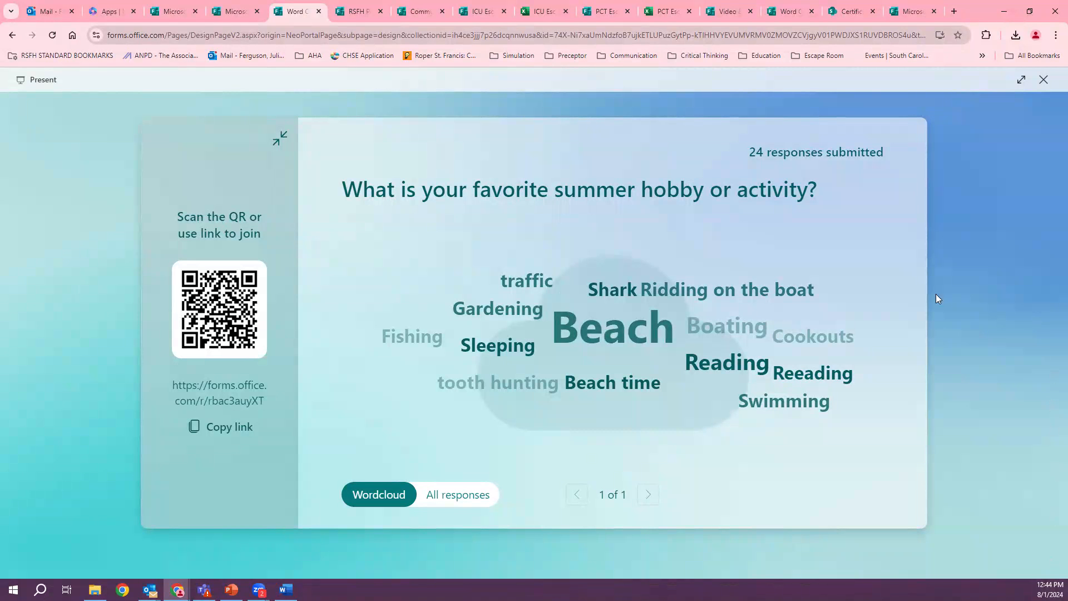
{"action": "left_click", "coordinate": [1043, 80]}
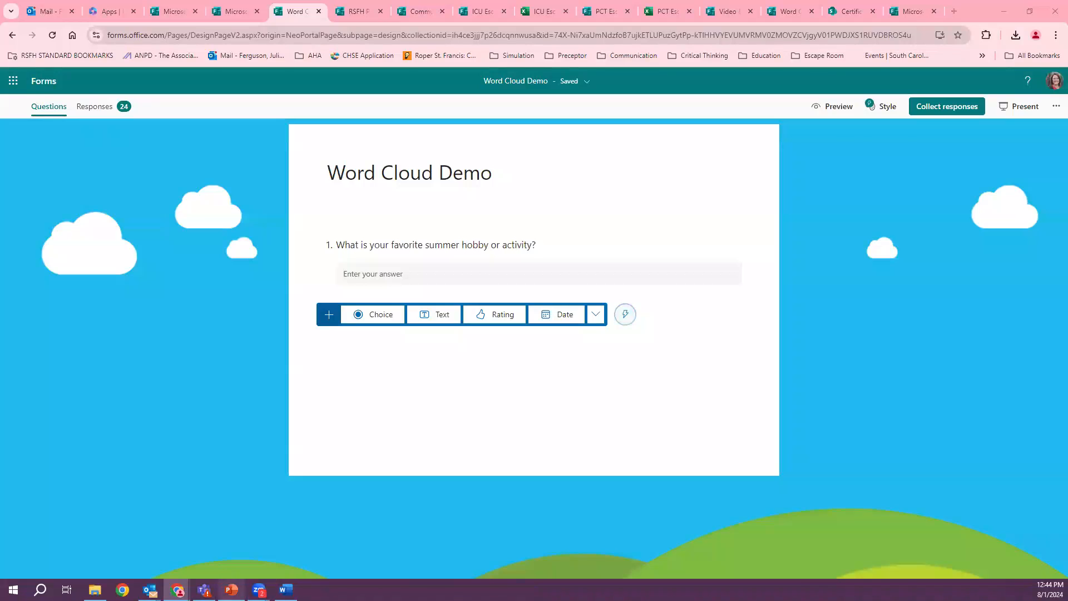
- Switch to PowerPoint and show the Questions? slide again
{"action": "left_click", "coordinate": [231, 590]}
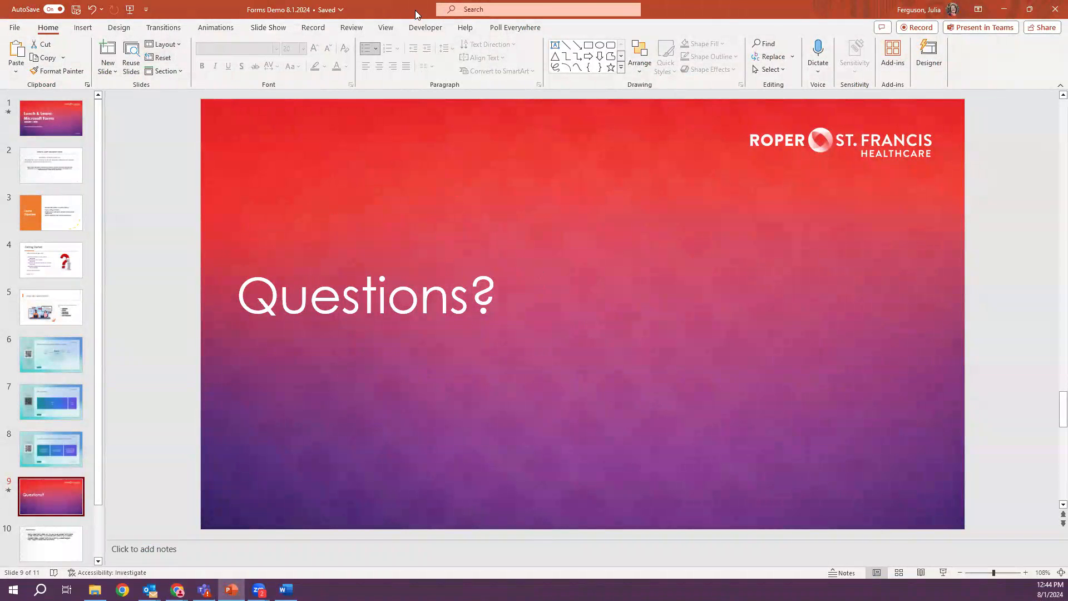